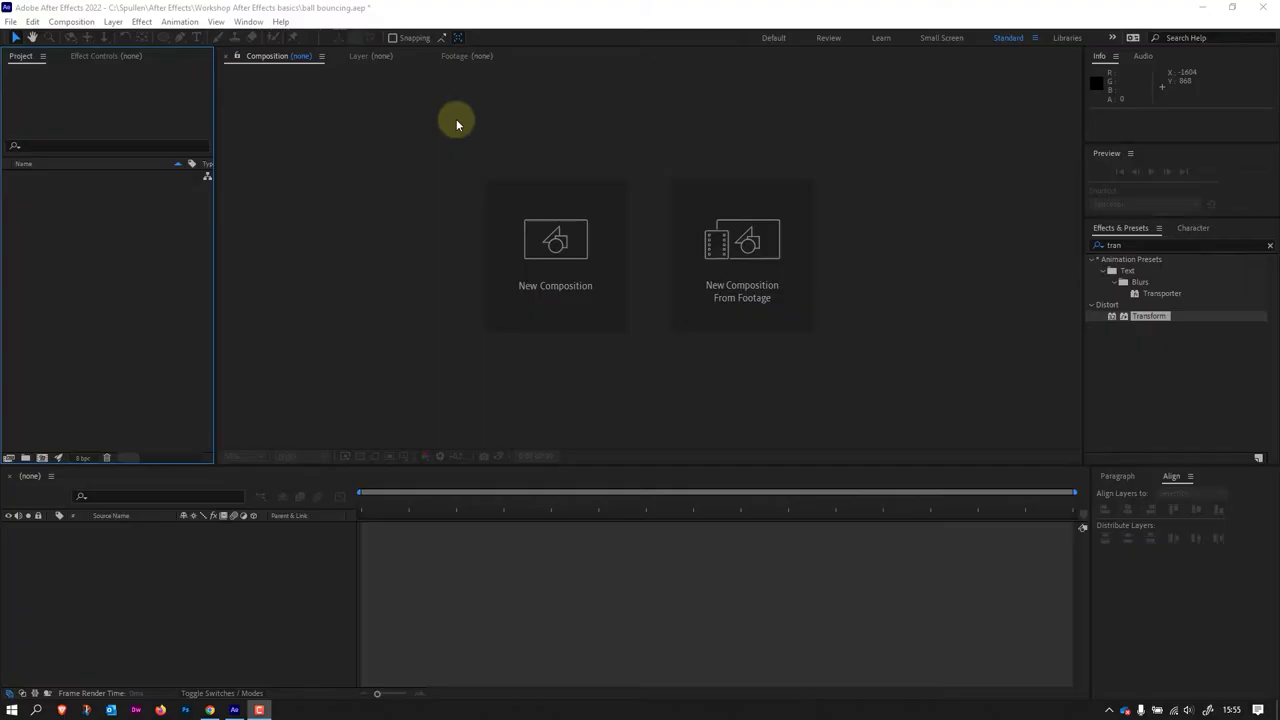
Step: Raise the system volume and click through the viewer, timeline and Project panels
{"action": "key", "text": "XF86AudioLowerVolume"}
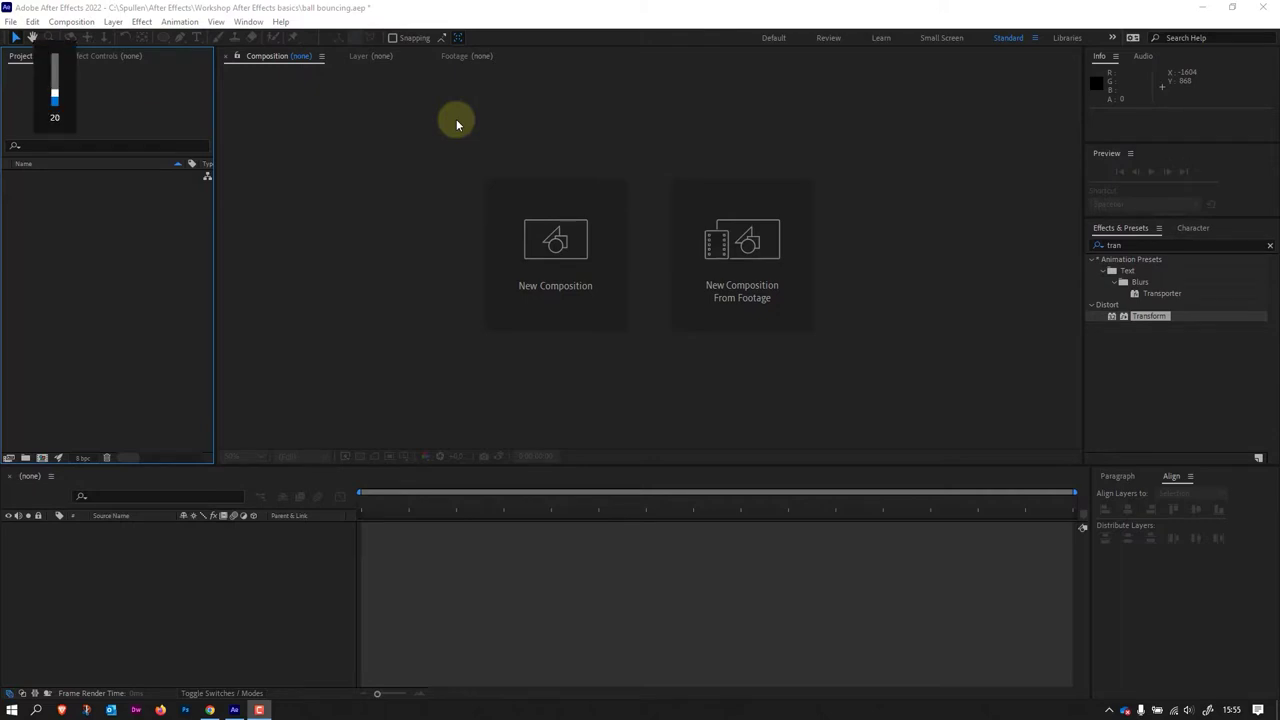
{"action": "key", "text": "XF86AudioRaiseVolume"}
{"action": "key", "text": "XF86AudioRaiseVolume"}
{"action": "key", "text": "XF86AudioRaiseVolume"}
{"action": "left_click", "coordinate": [401, 156]}
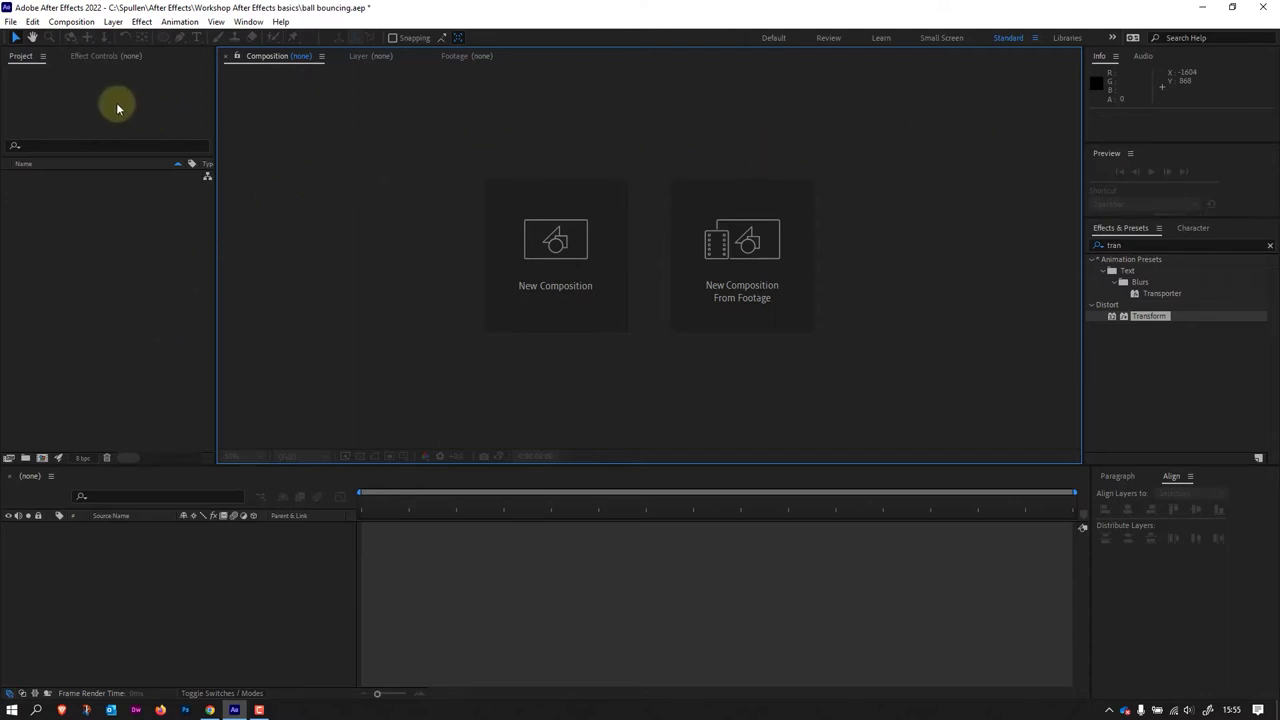
{"action": "left_click", "coordinate": [158, 90]}
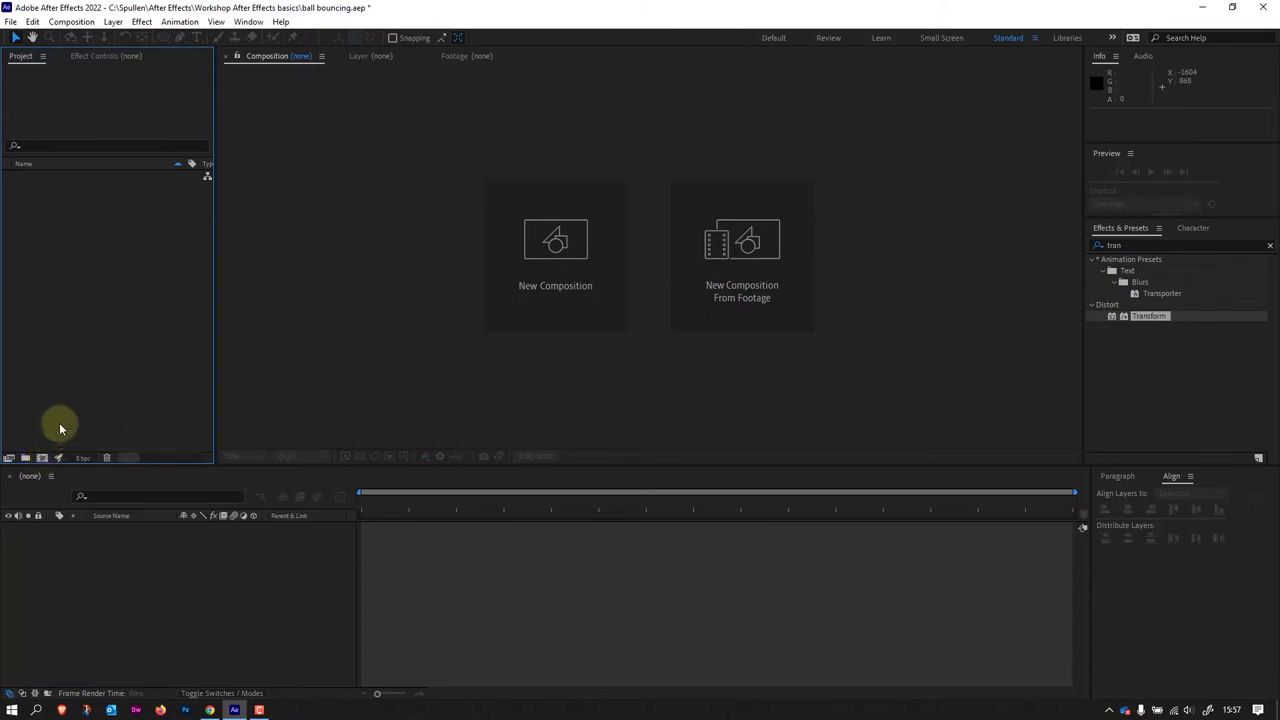
{"action": "left_click", "coordinate": [551, 566]}
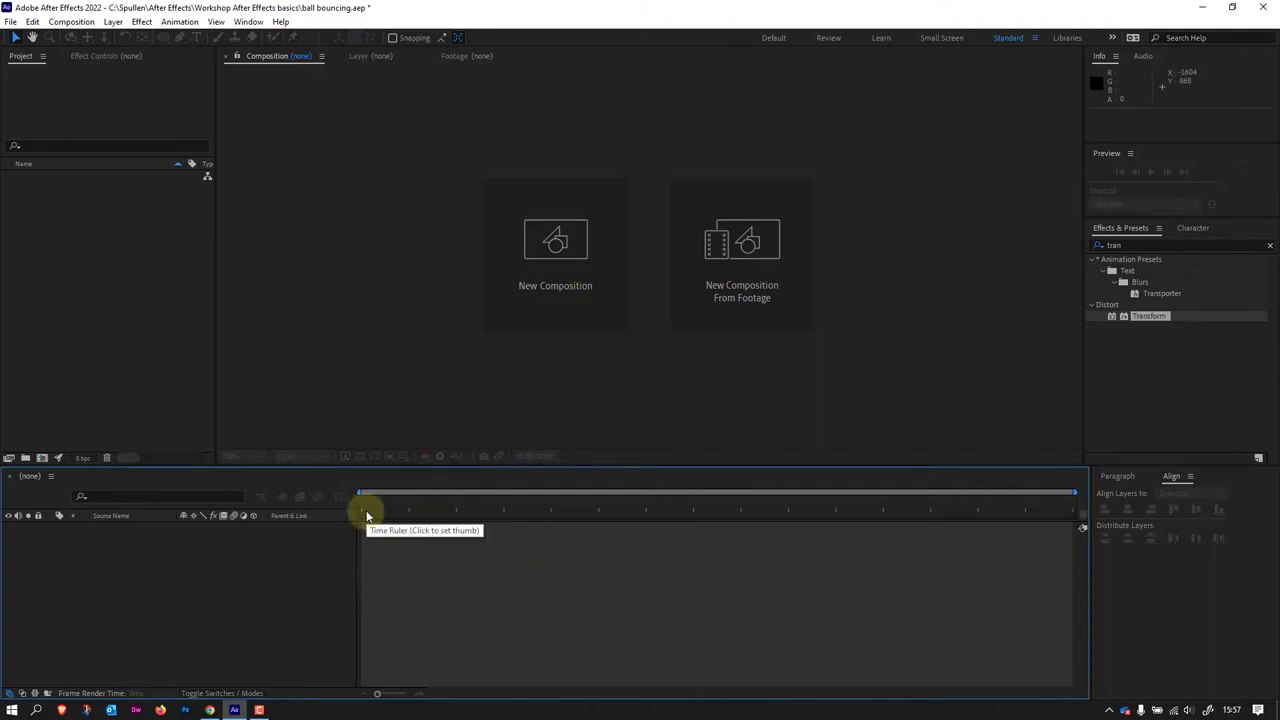
{"action": "left_click", "coordinate": [52, 226]}
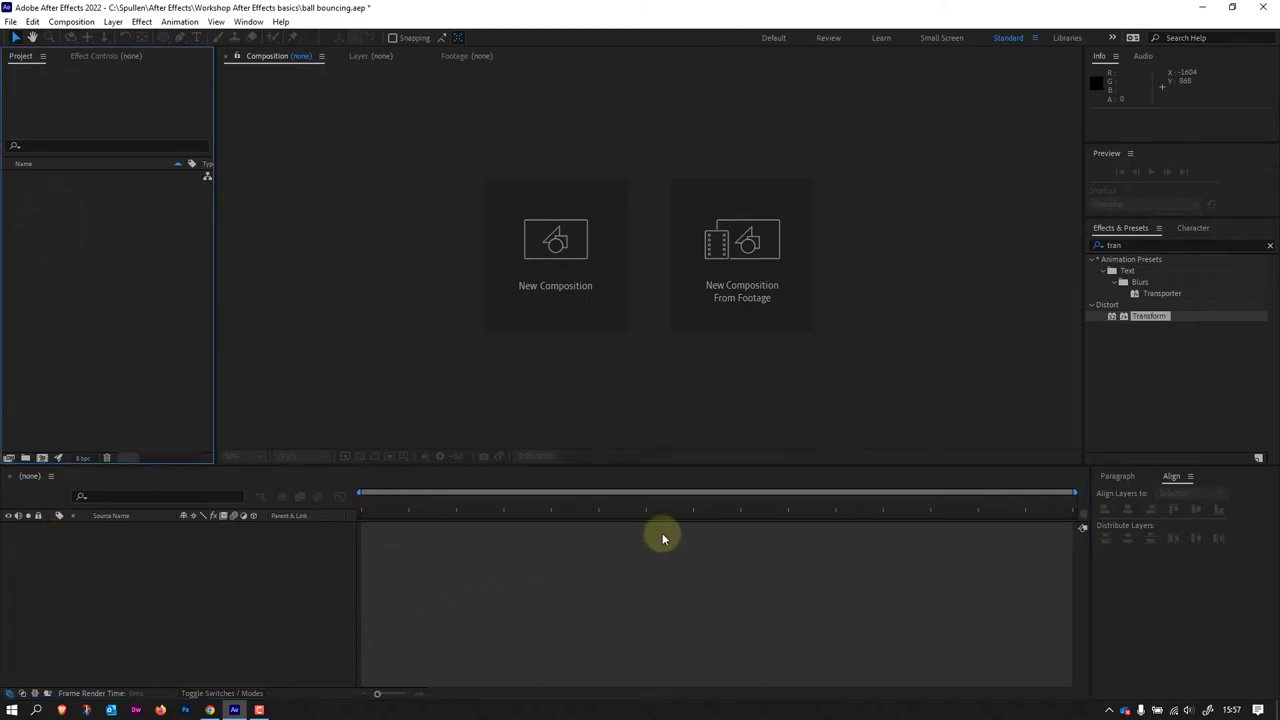
Step: Start a new composition named 'Bouncing Ball', leaving the HDTV 1080 29.97 preset
{"action": "left_click", "coordinate": [43, 459]}
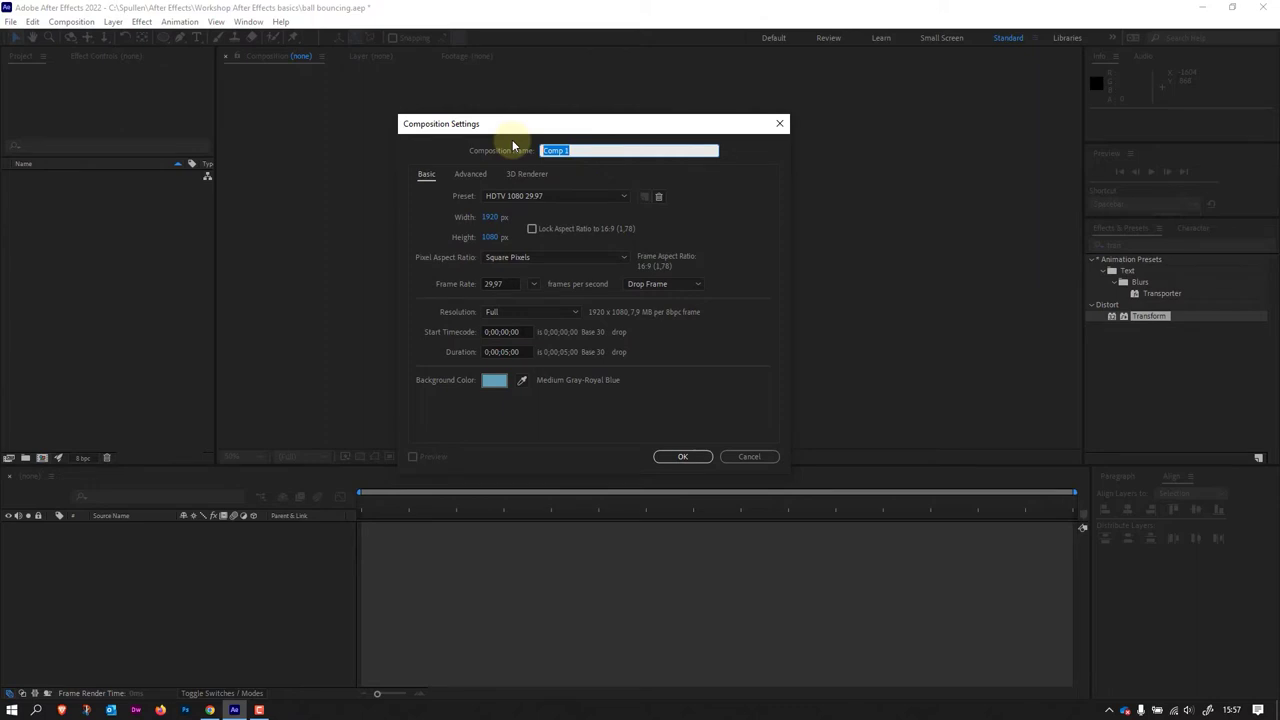
{"action": "type", "text": "B"}
{"action": "type", "text": "ounc"}
{"action": "type", "text": "ing Ball"}
{"action": "left_click", "coordinate": [520, 195]}
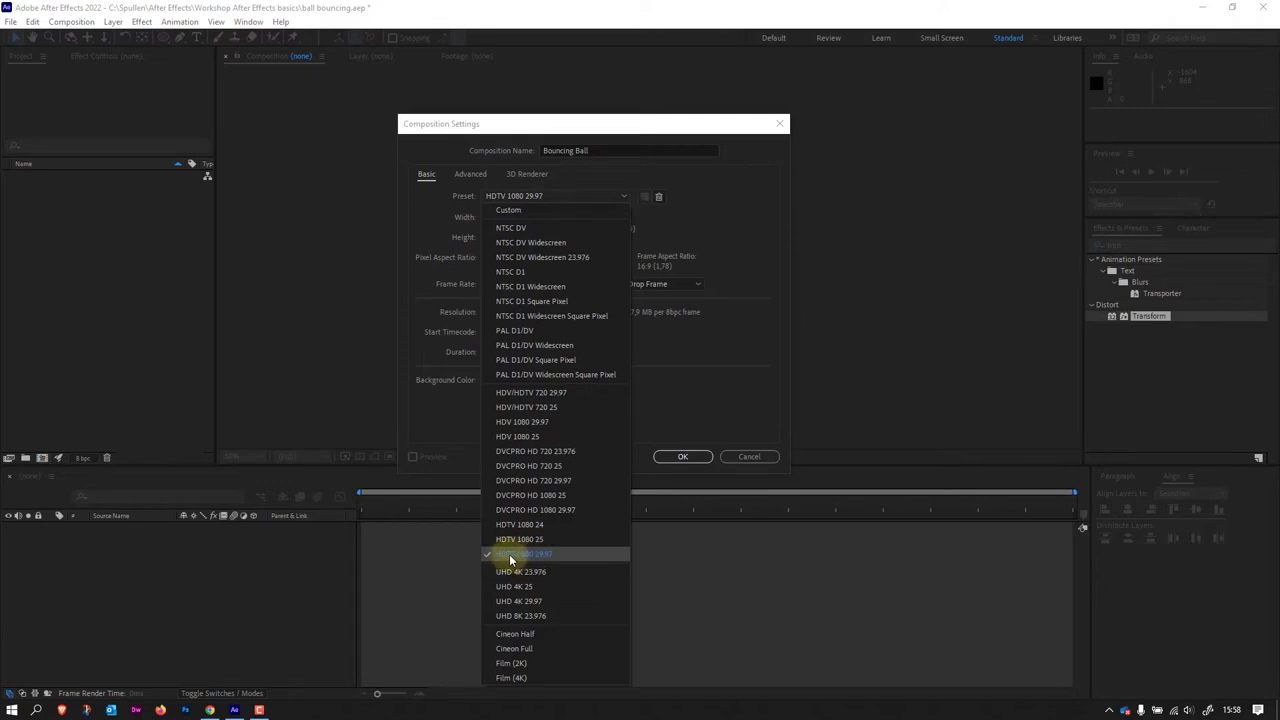
{"action": "left_click", "coordinate": [725, 282]}
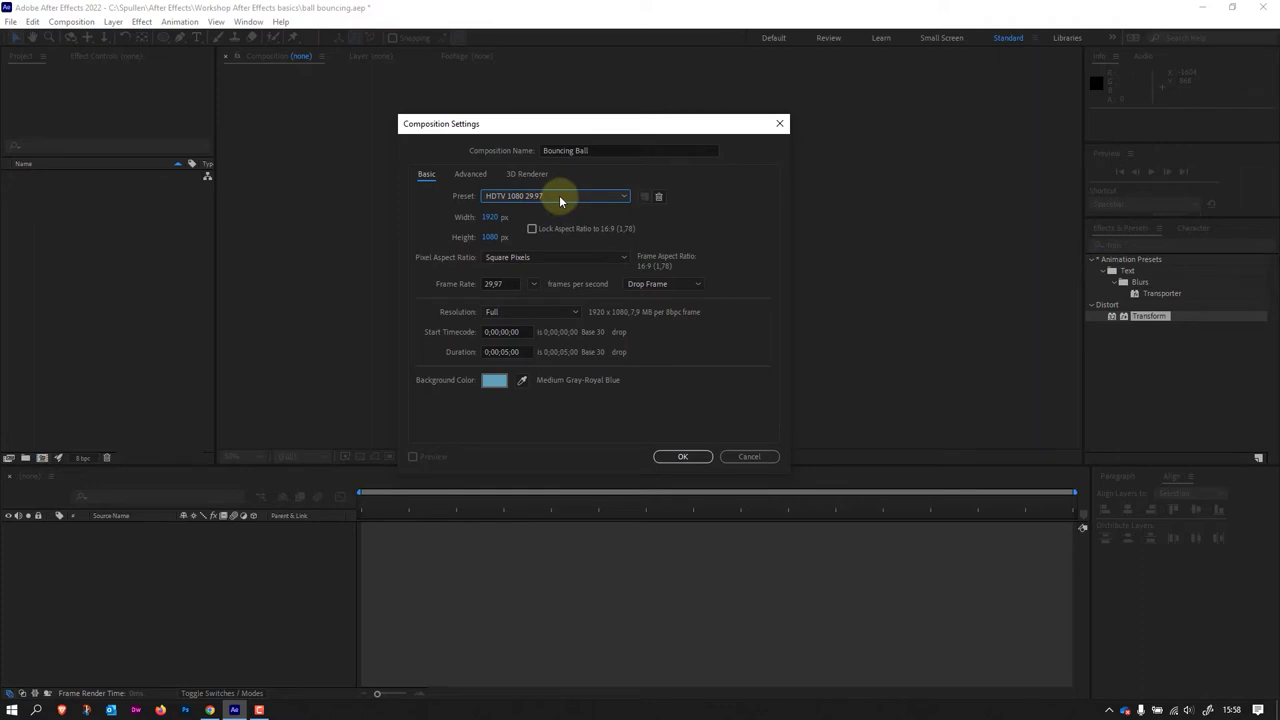
{"action": "left_click", "coordinate": [559, 197]}
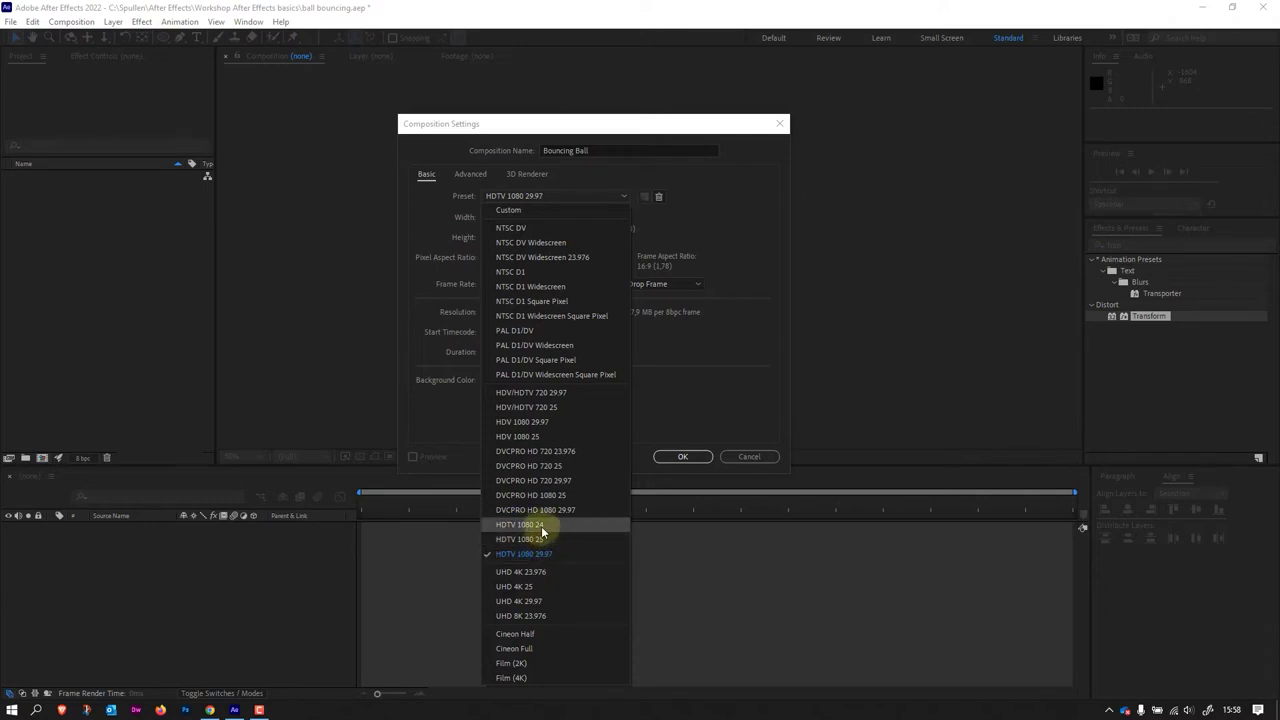
{"action": "left_click", "coordinate": [571, 554]}
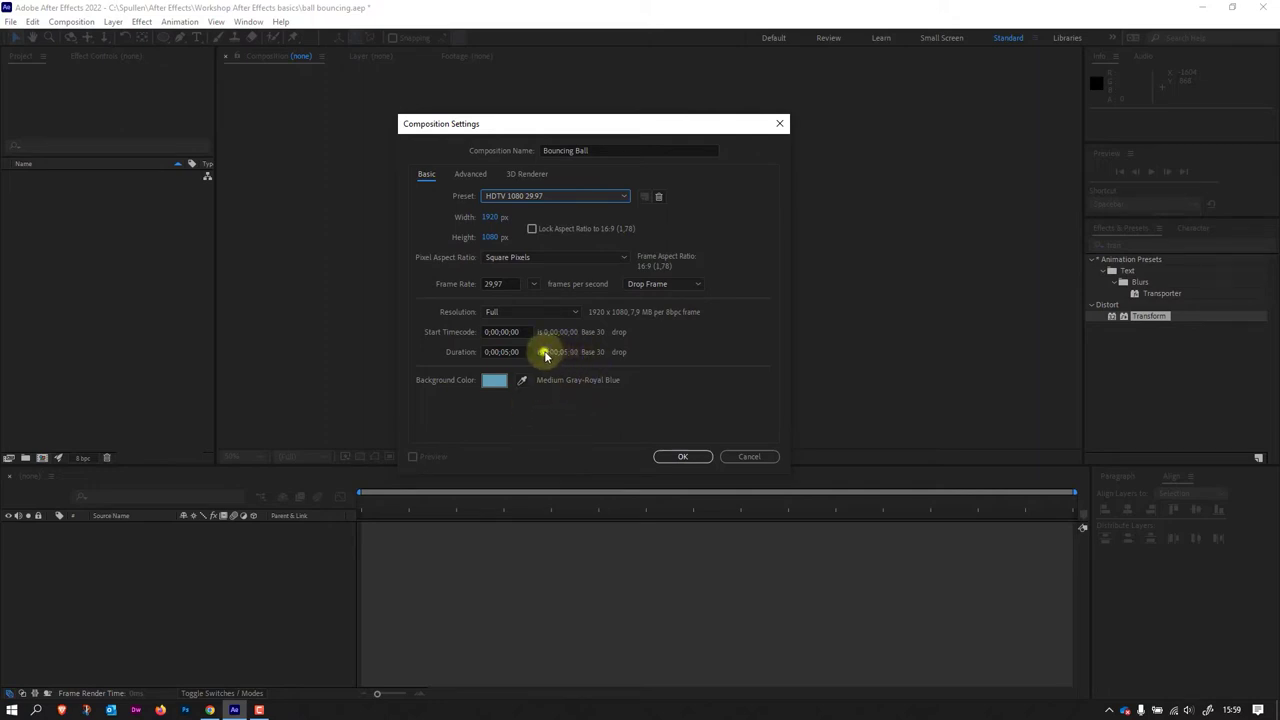
{"action": "mouse_move", "coordinate": [545, 355]}
{"action": "left_mouse_down"}
{"action": "mouse_move", "coordinate": [497, 351]}
{"action": "mouse_move", "coordinate": [520, 352]}
{"action": "left_mouse_up"}
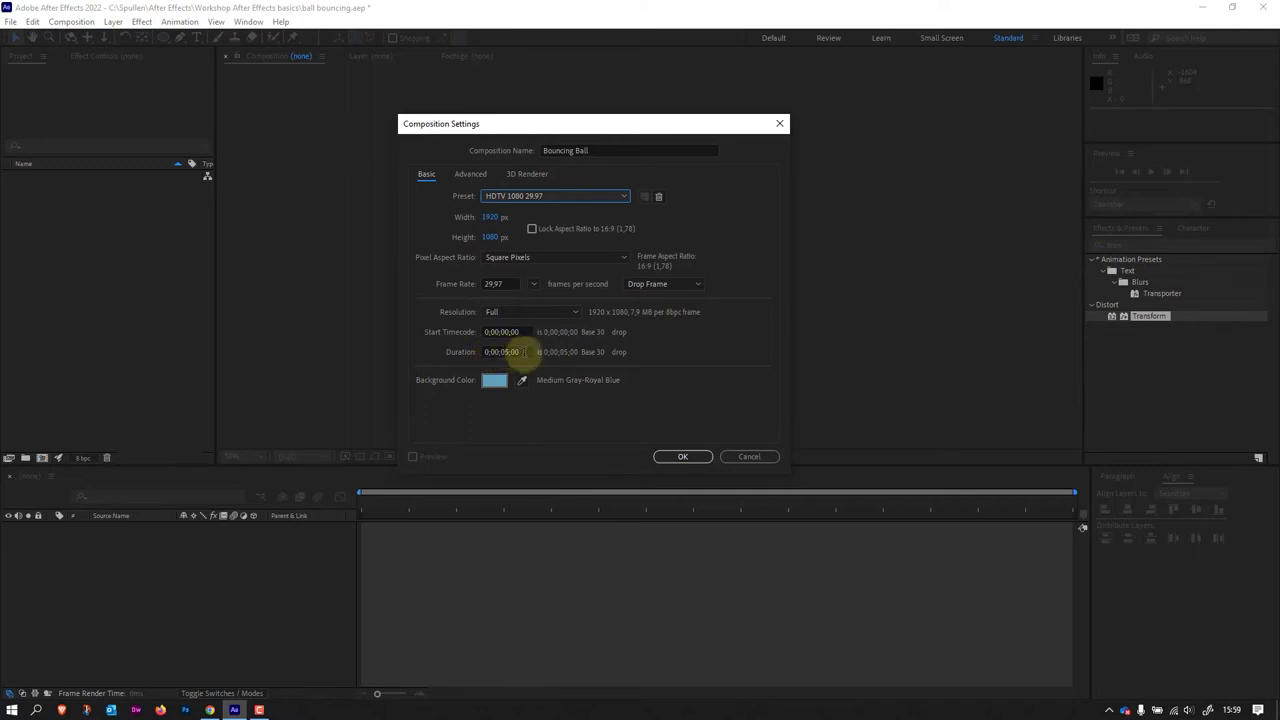
{"action": "left_click", "coordinate": [500, 352]}
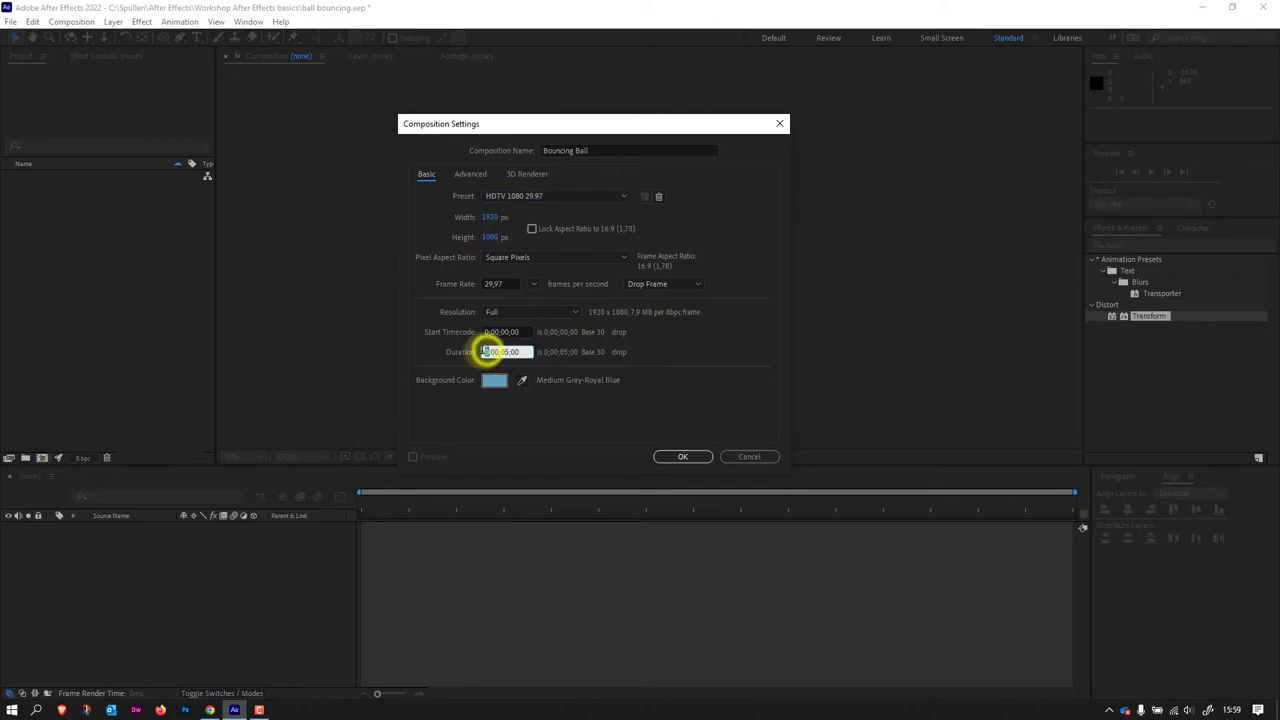
{"action": "left_click_drag", "start_coordinate": [485, 352], "coordinate": [521, 350]}
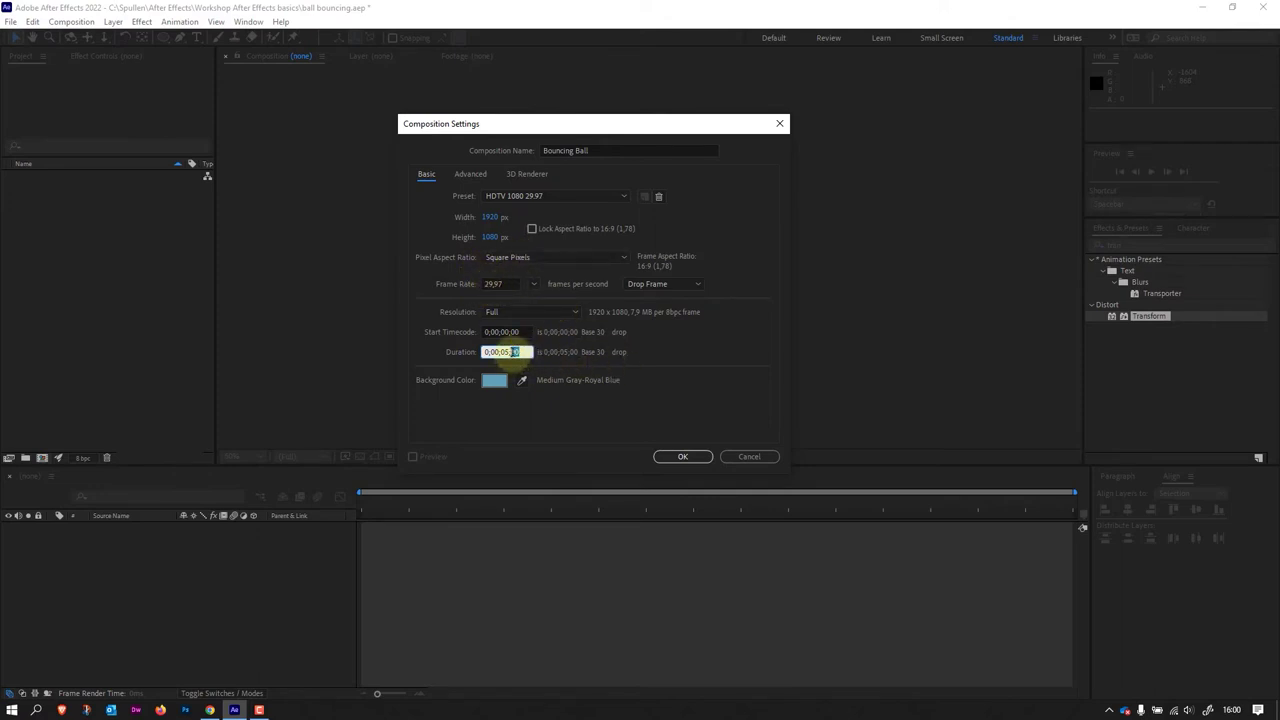
{"action": "left_click_drag", "start_coordinate": [515, 352], "coordinate": [521, 352]}
{"action": "left_click", "coordinate": [696, 460]}
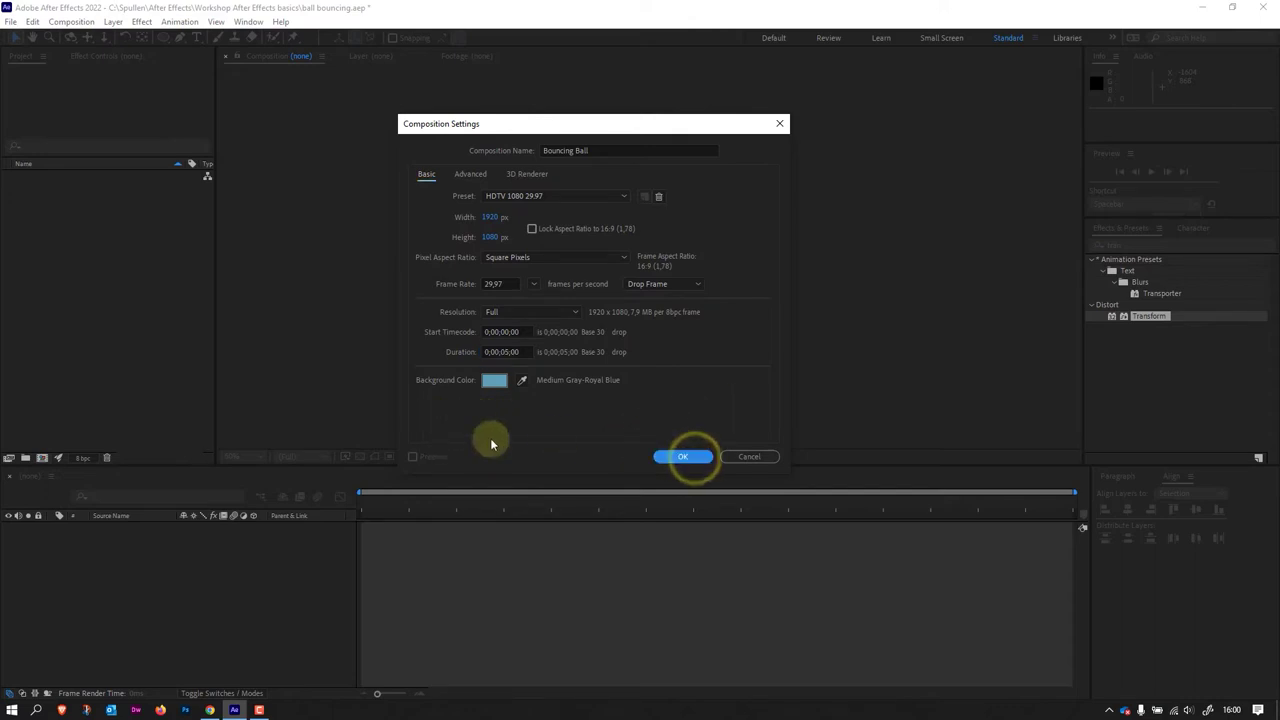
{"action": "double_click", "coordinate": [504, 352]}
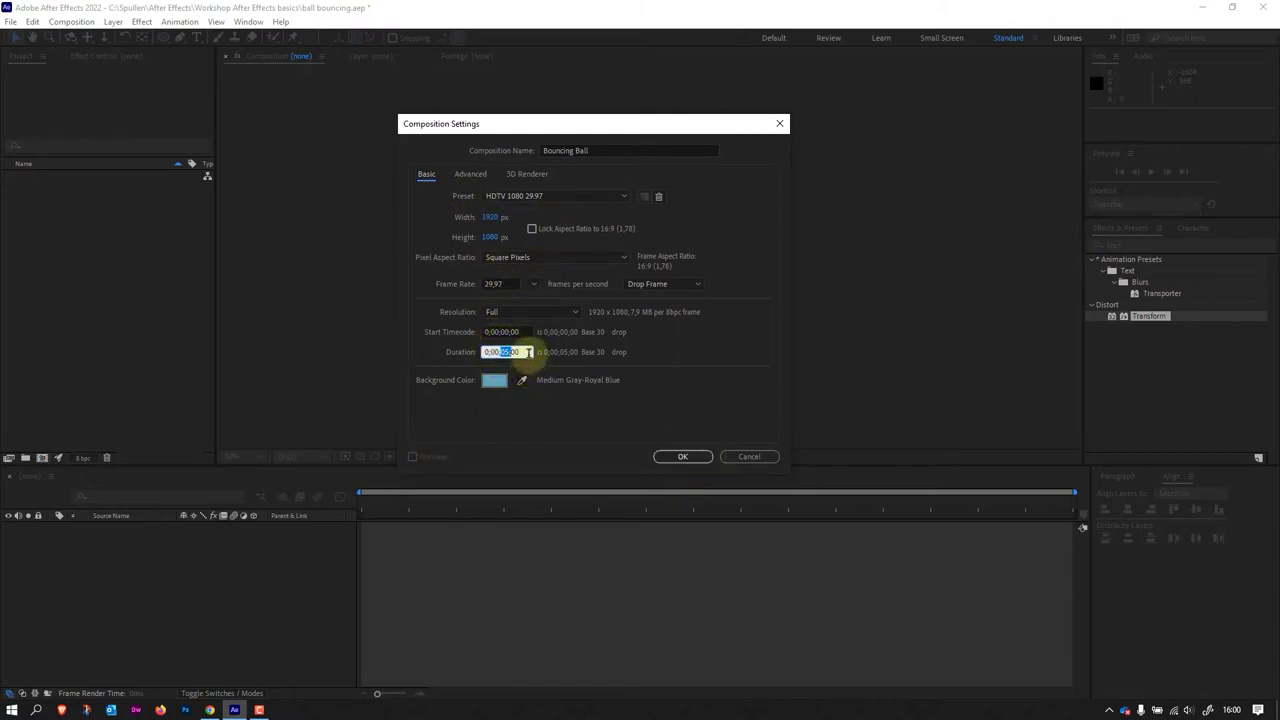
{"action": "left_click", "coordinate": [527, 352]}
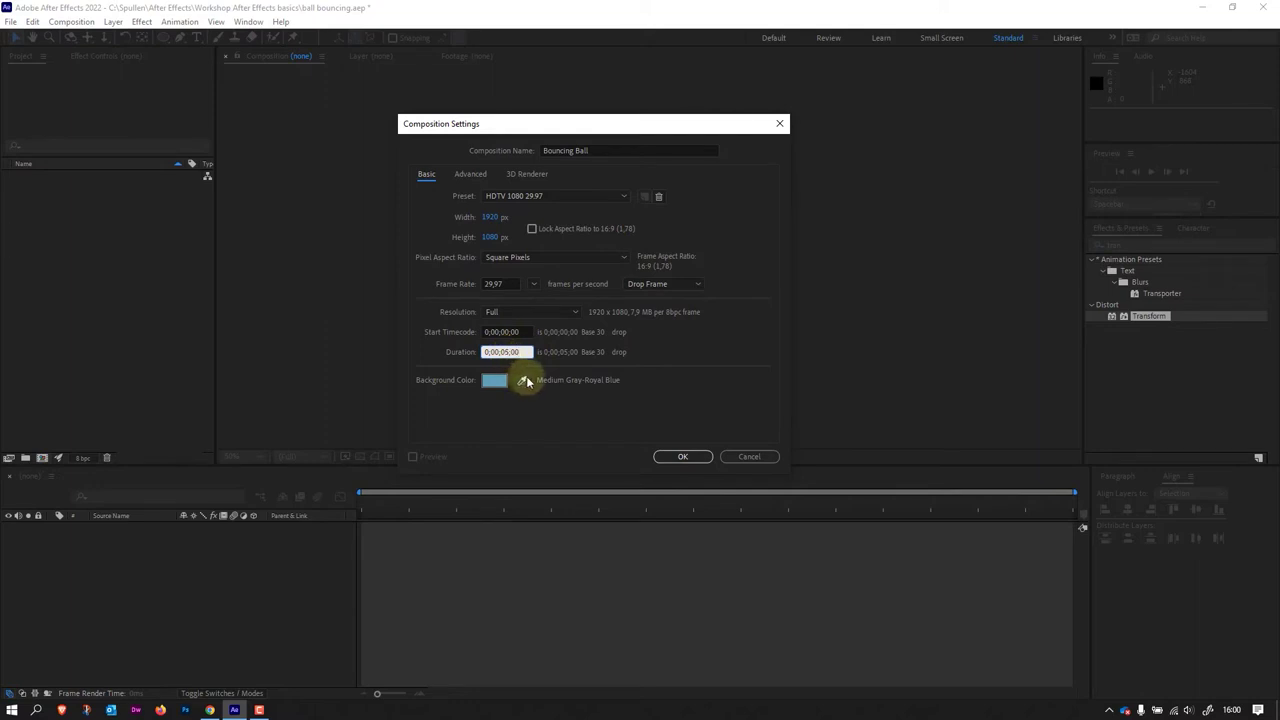
Step: Confirm the 1920×1080, 29.97 fps, 5-second composition, keeping Quarter viewer resolution
{"action": "left_click", "coordinate": [683, 456]}
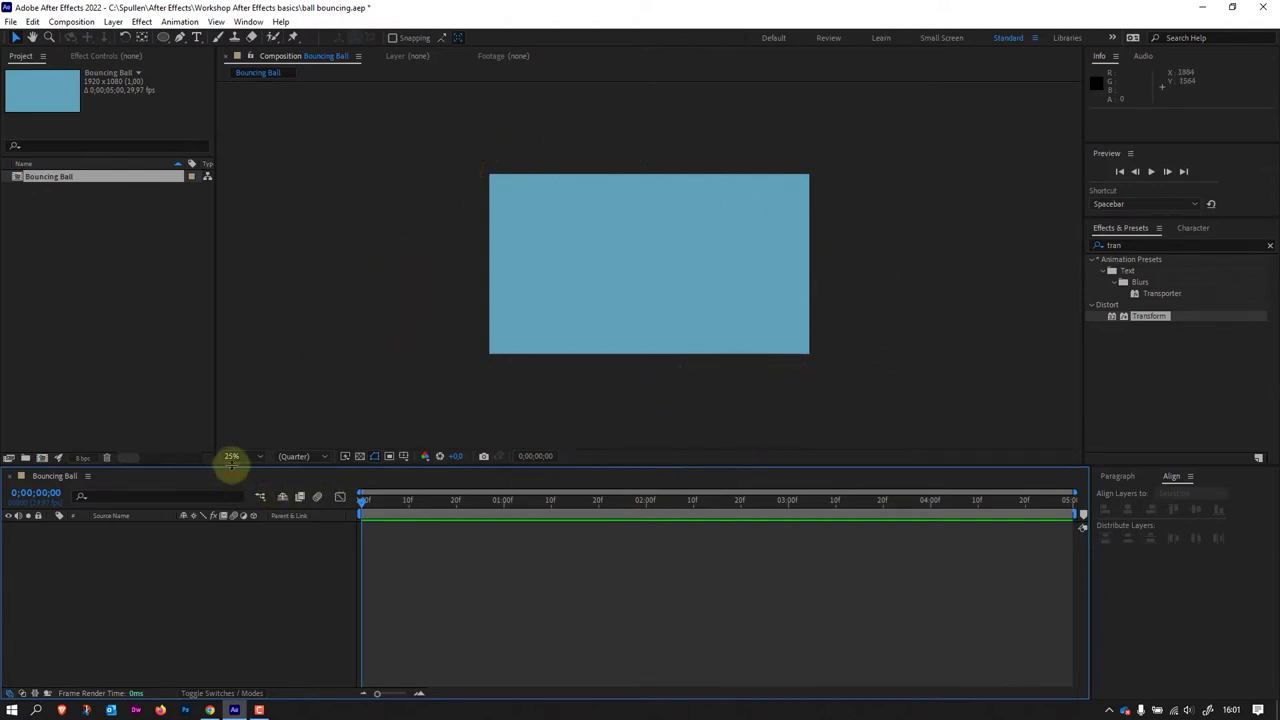
{"action": "left_click", "coordinate": [300, 457]}
{"action": "left_click", "coordinate": [294, 474]}
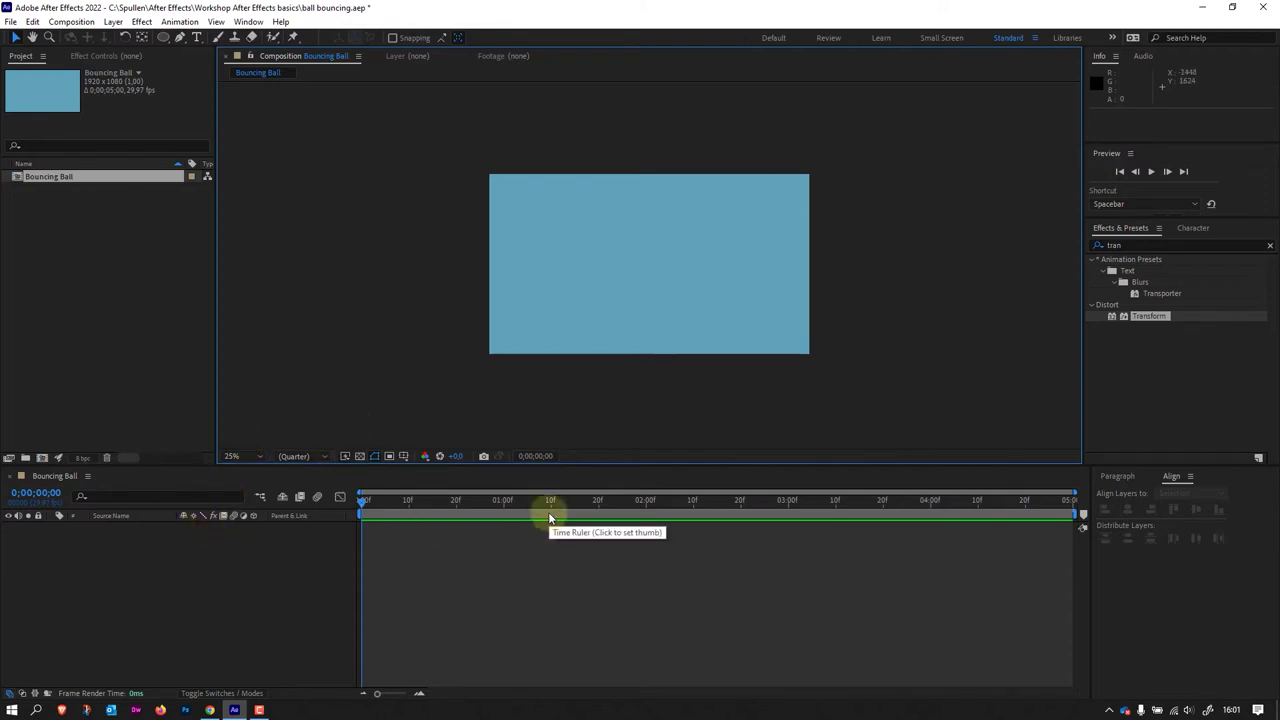
{"action": "left_click_drag", "start_coordinate": [362, 500], "coordinate": [320, 519]}
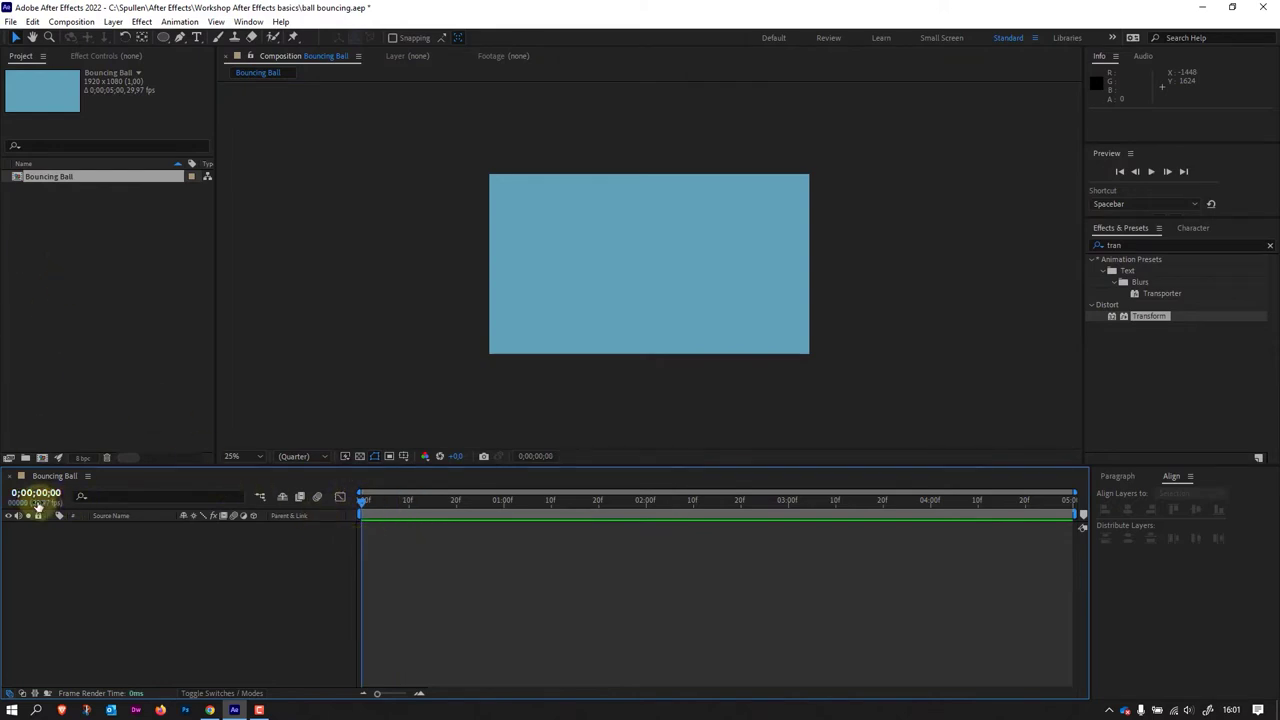
{"action": "mouse_move", "coordinate": [362, 497]}
{"action": "left_mouse_down"}
{"action": "mouse_move", "coordinate": [458, 531]}
{"action": "mouse_move", "coordinate": [785, 553]}
{"action": "left_mouse_up"}
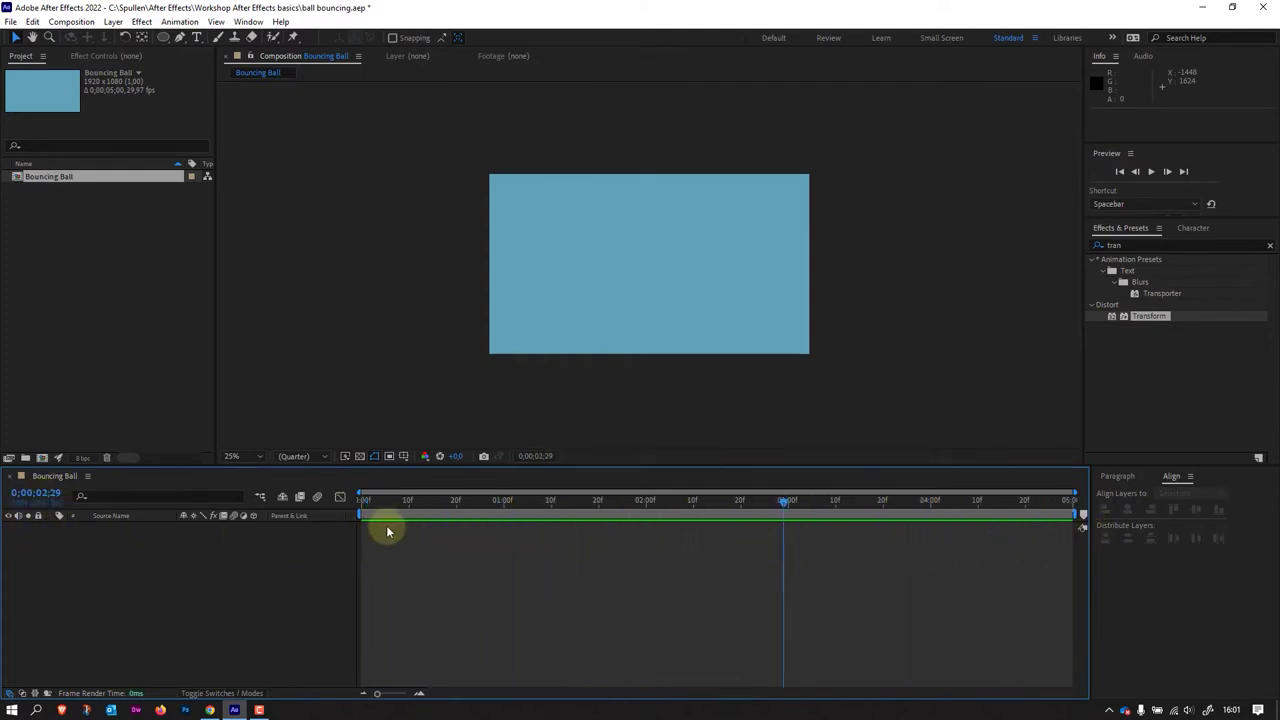
{"action": "left_click_drag", "start_coordinate": [400, 507], "coordinate": [502, 528]}
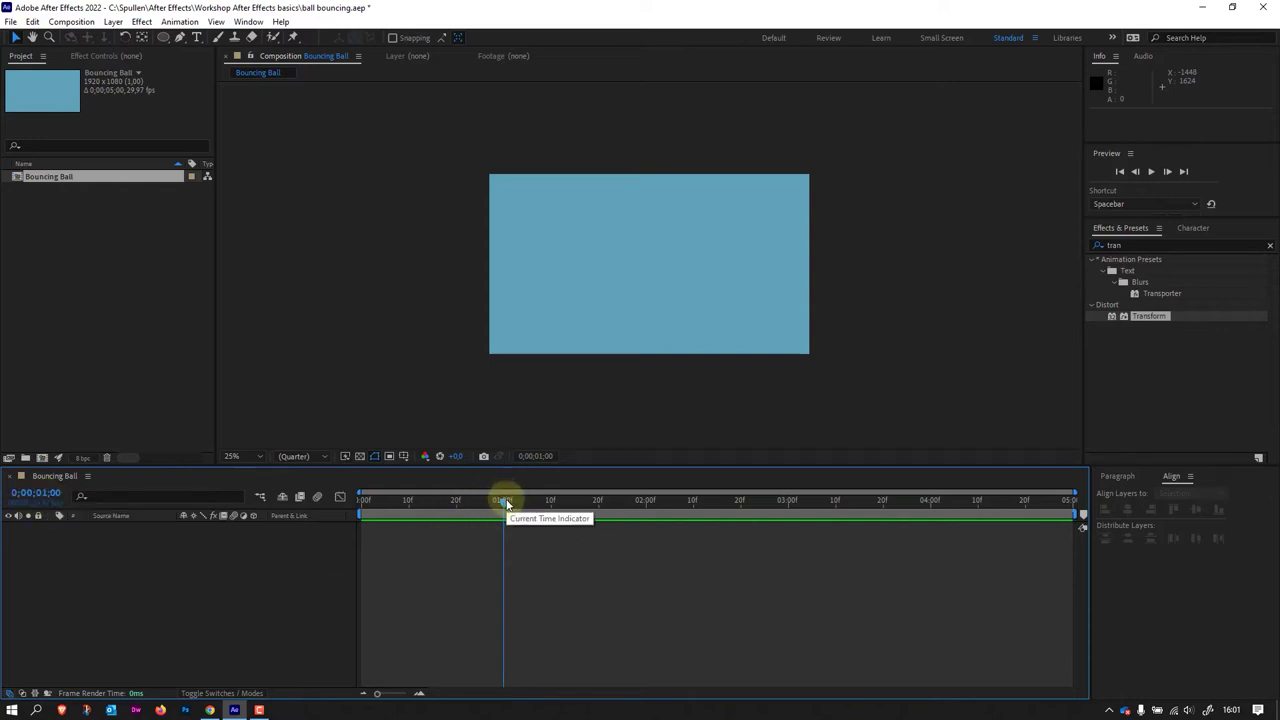
{"action": "left_click_drag", "start_coordinate": [505, 500], "coordinate": [649, 540]}
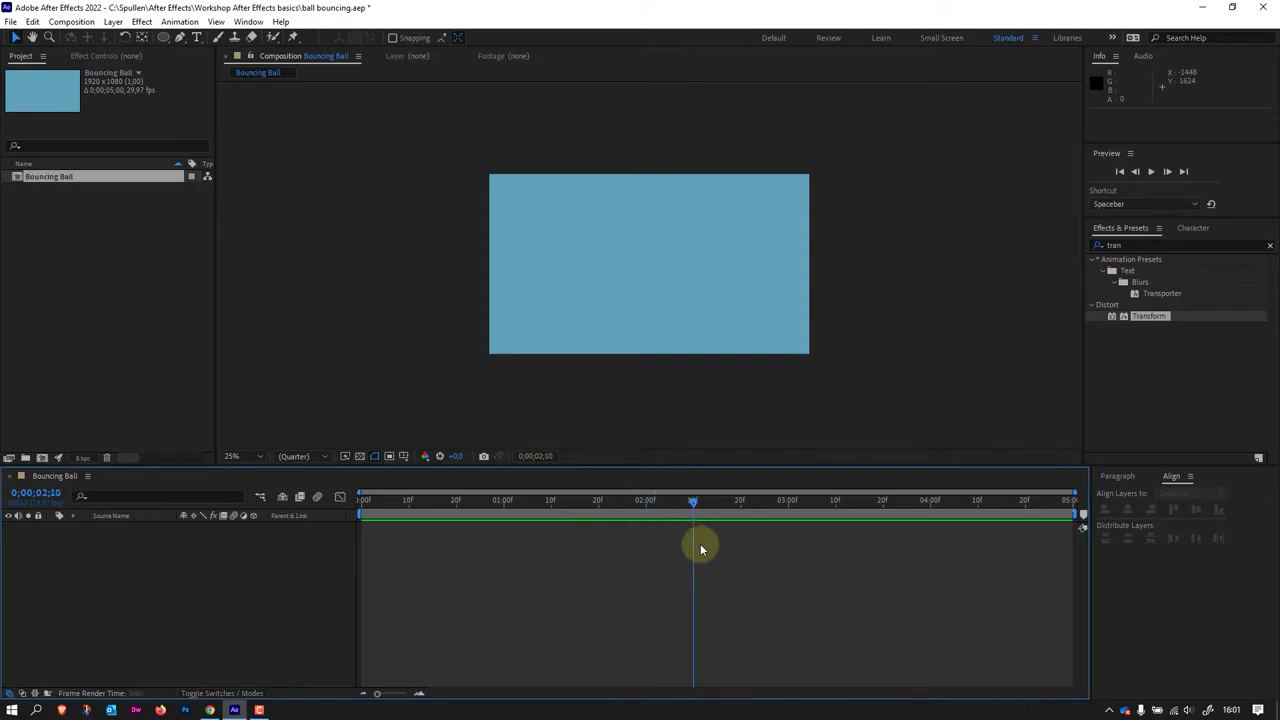
{"action": "key", "text": "space"}
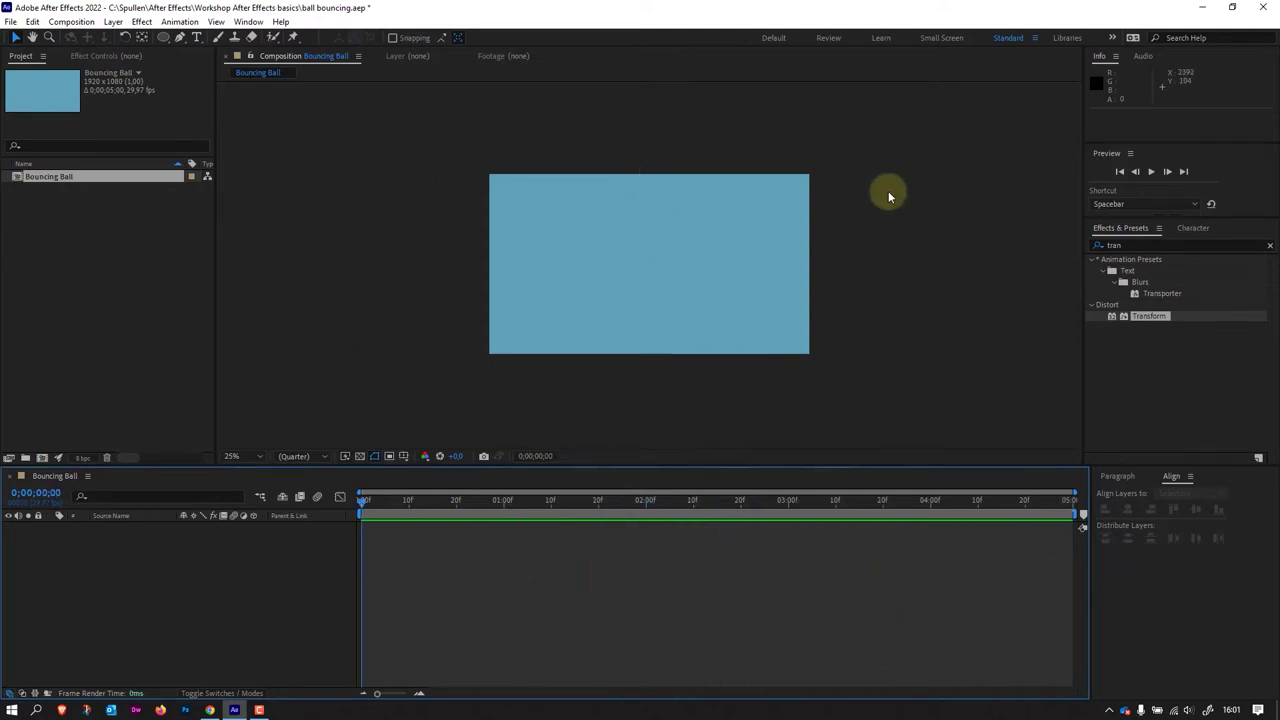
Step: Turn on the transparency grid so the empty frame shows a checkerboard
{"action": "left_click", "coordinate": [359, 457]}
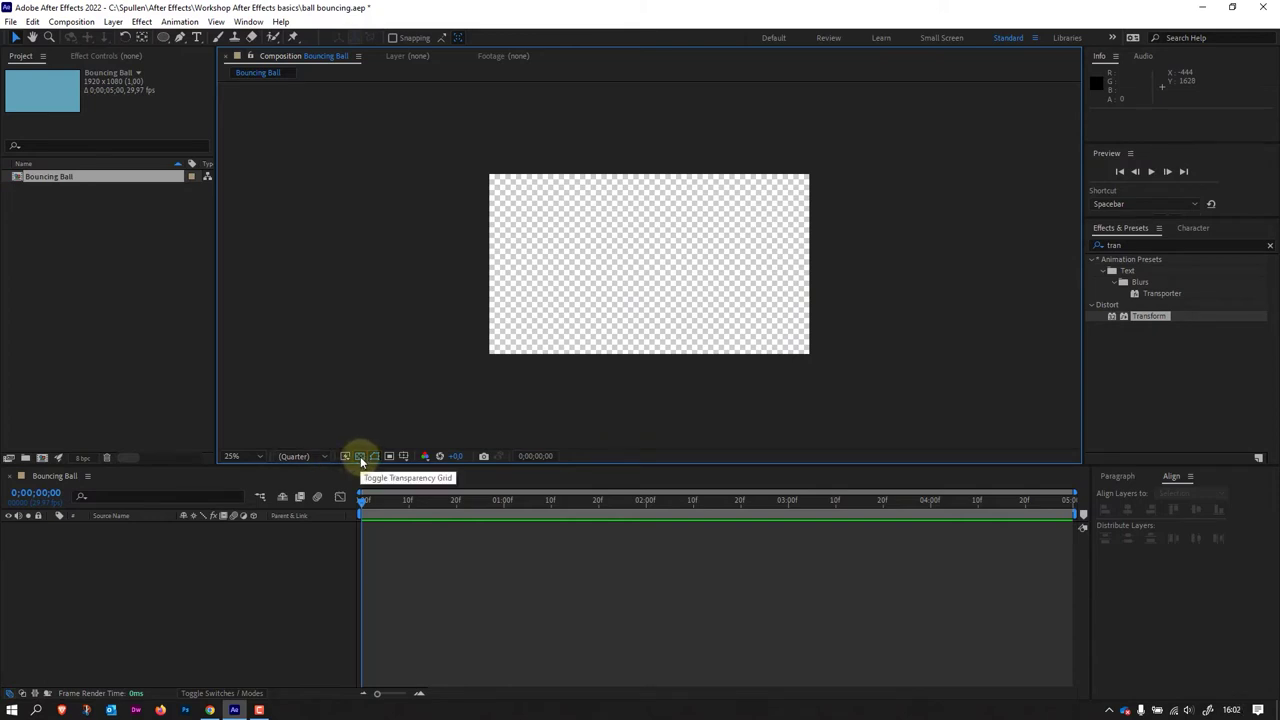
{"action": "left_click", "coordinate": [360, 457]}
{"action": "left_click", "coordinate": [360, 457]}
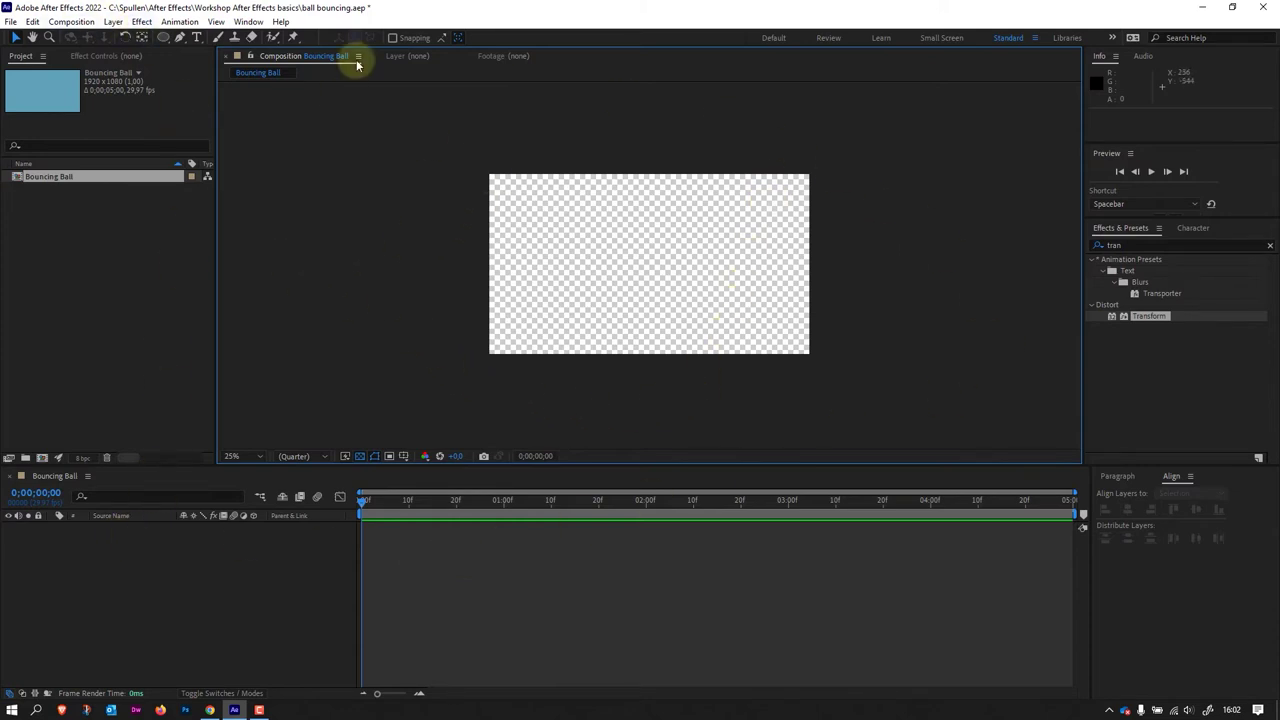
Step: Create a full-frame solid layer coloured light blue 84CEEA
{"action": "left_click", "coordinate": [114, 22]}
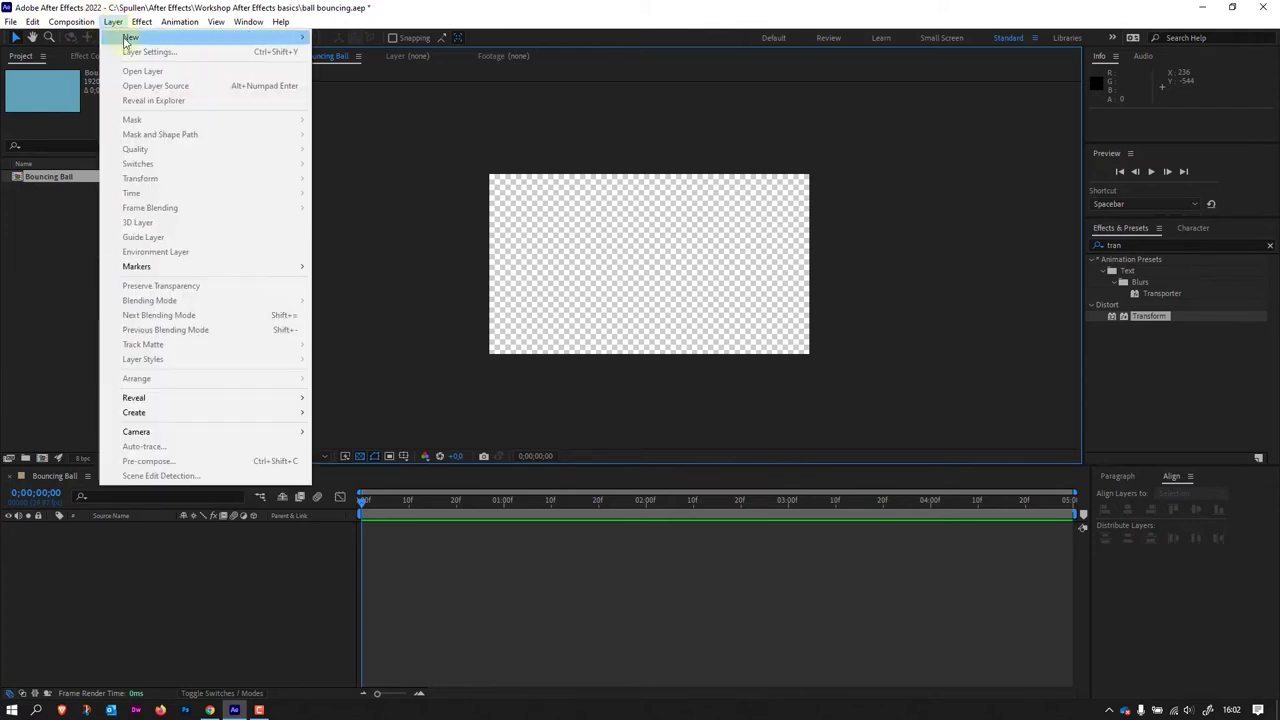
{"action": "mouse_move", "coordinate": [143, 40]}
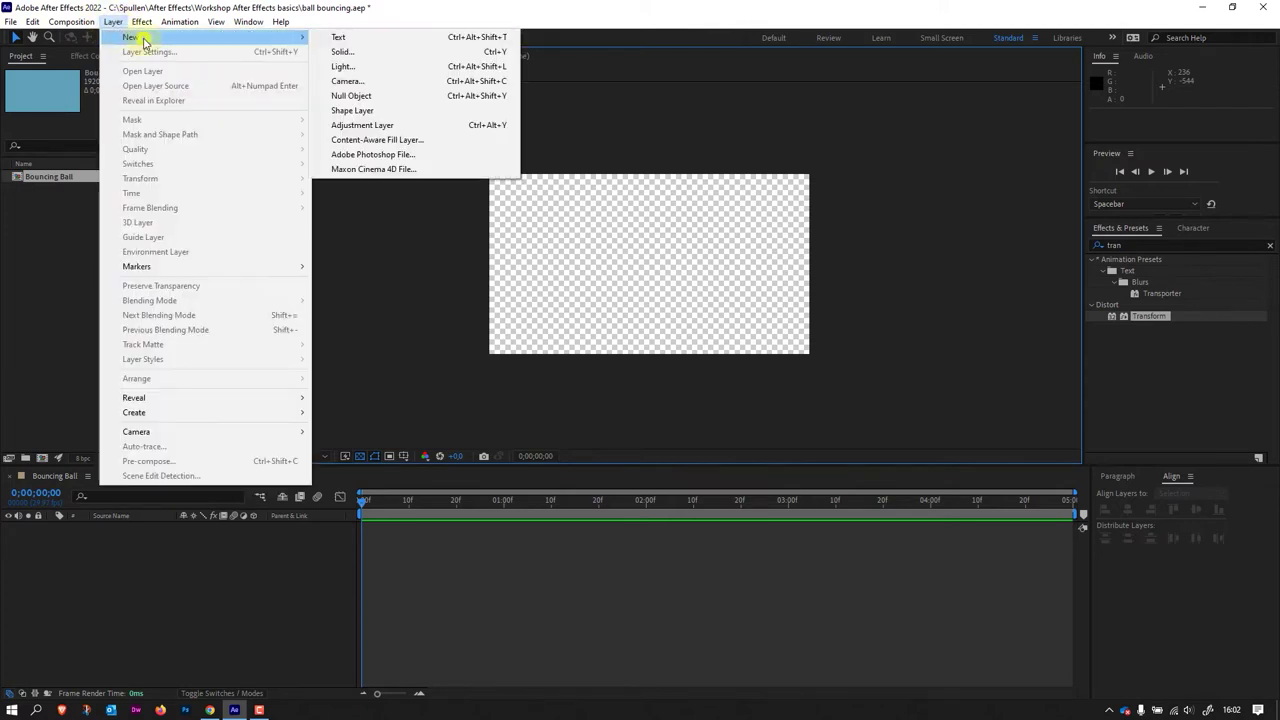
{"action": "left_click", "coordinate": [387, 57]}
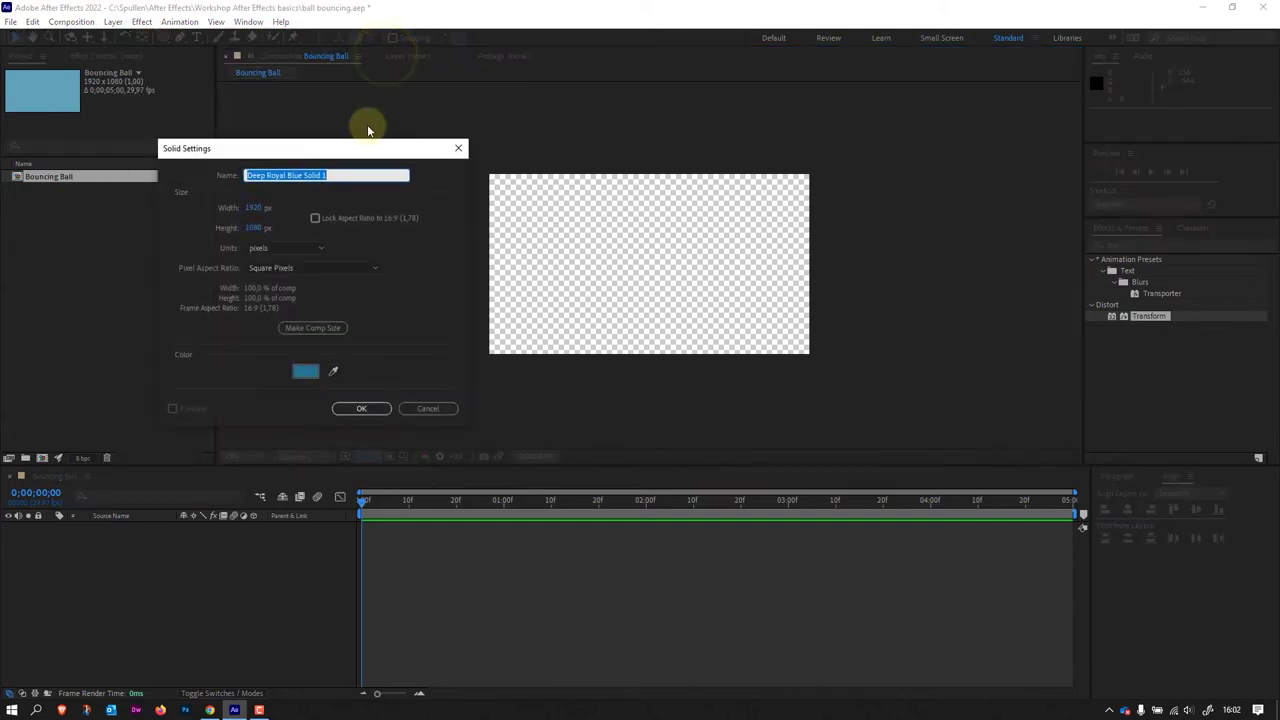
{"action": "mouse_move", "coordinate": [362, 160]}
{"action": "left_mouse_down"}
{"action": "mouse_move", "coordinate": [457, 167]}
{"action": "mouse_move", "coordinate": [690, 104]}
{"action": "left_mouse_up"}
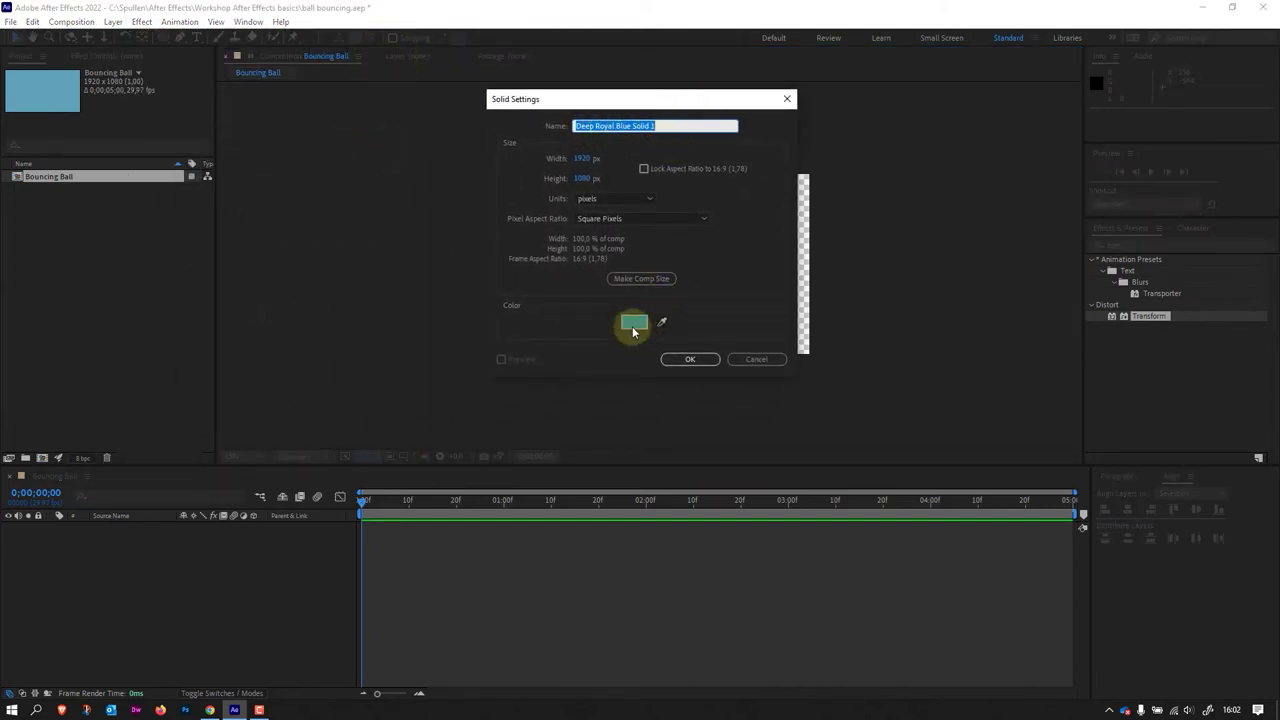
{"action": "left_click", "coordinate": [633, 331]}
{"action": "left_click", "coordinate": [390, 278]}
{"action": "left_click", "coordinate": [373, 217]}
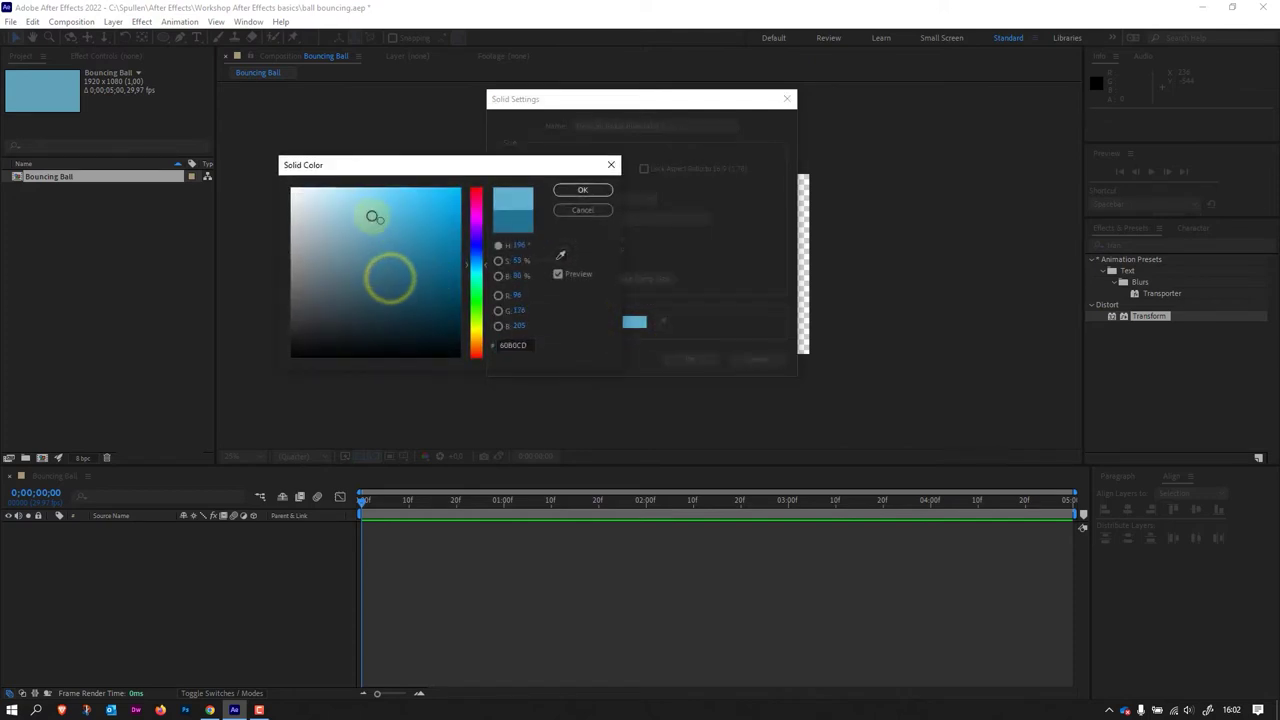
{"action": "left_click", "coordinate": [364, 201]}
{"action": "left_click", "coordinate": [584, 200]}
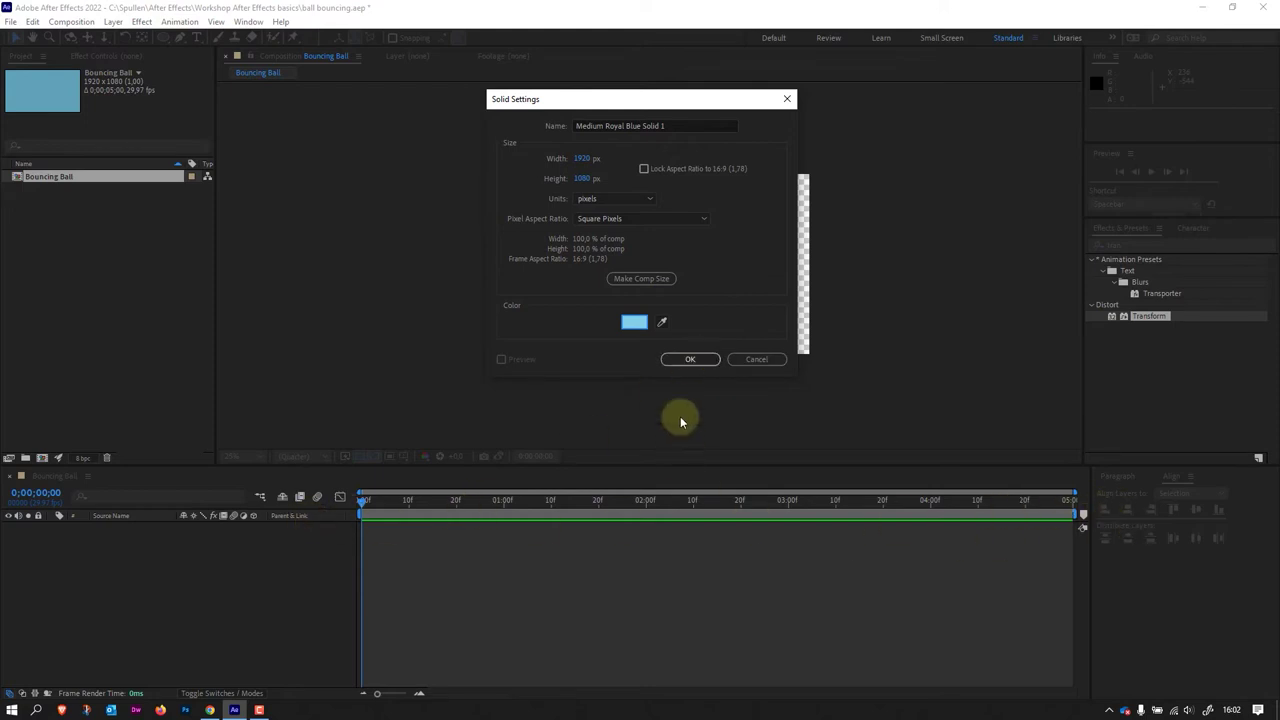
{"action": "left_click", "coordinate": [700, 360]}
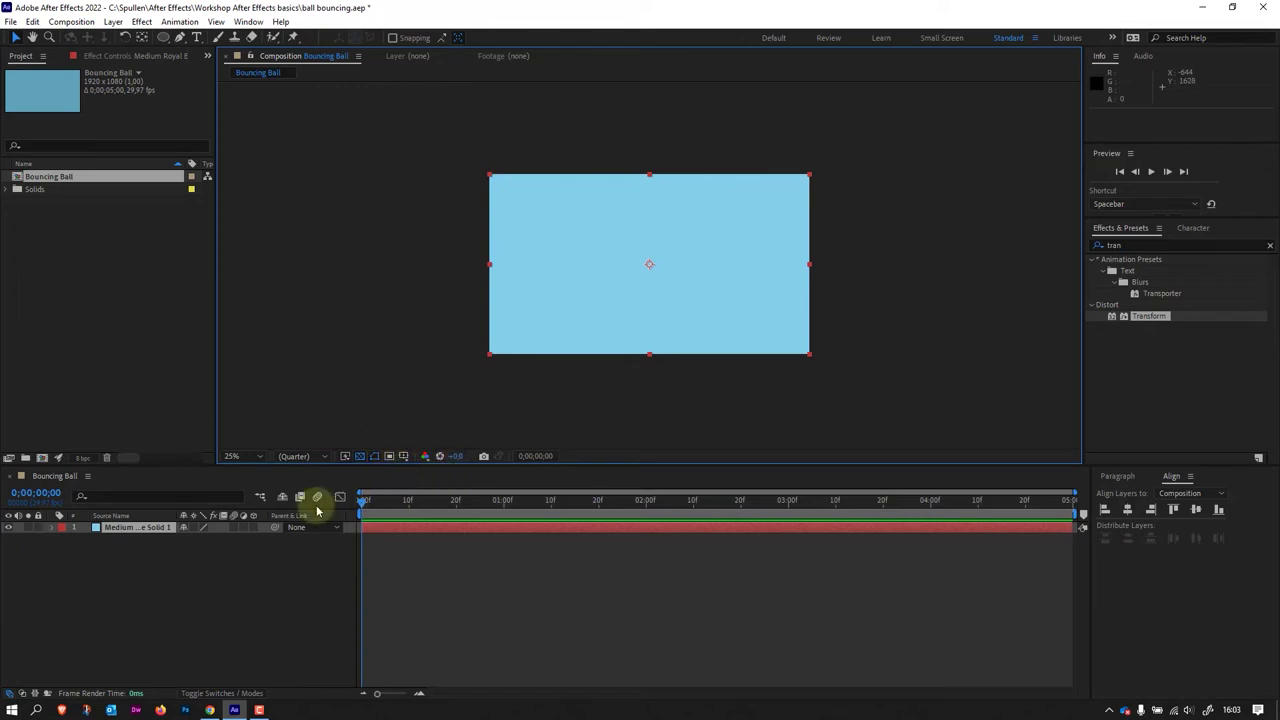
Step: Hide and reshow the solid to check it, then clear the project selection
{"action": "left_click", "coordinate": [9, 528]}
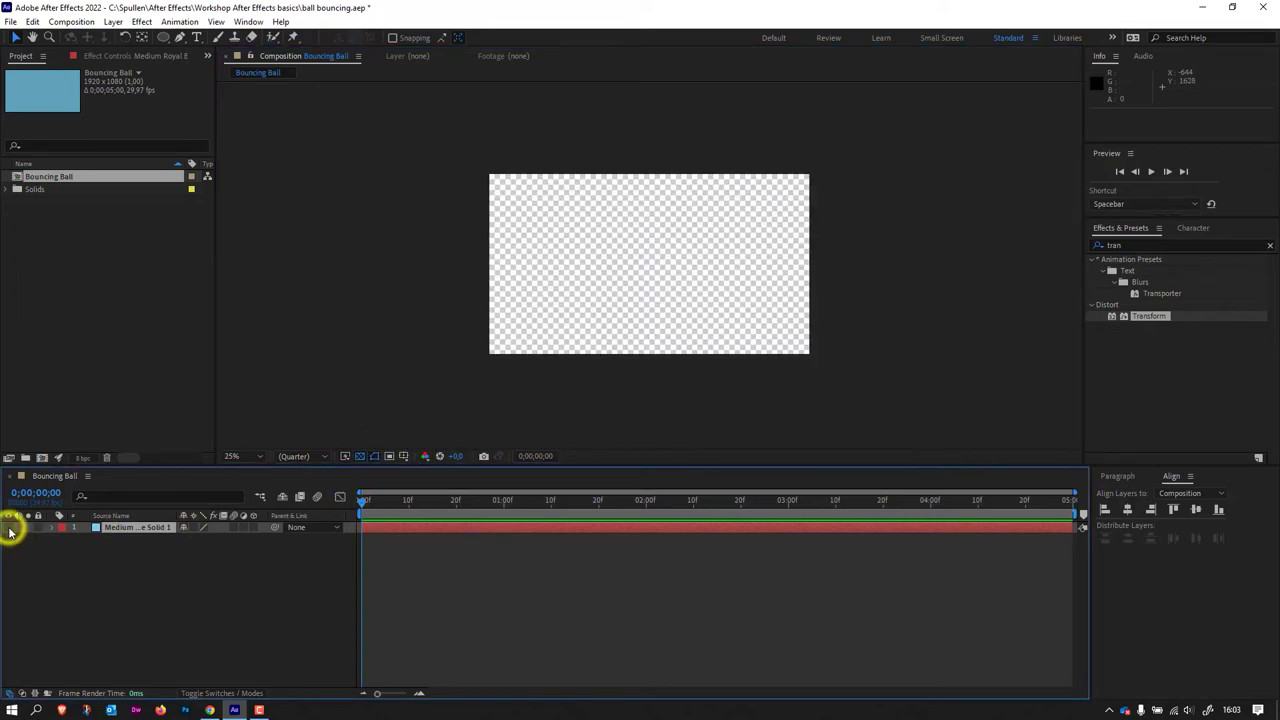
{"action": "left_click", "coordinate": [9, 528]}
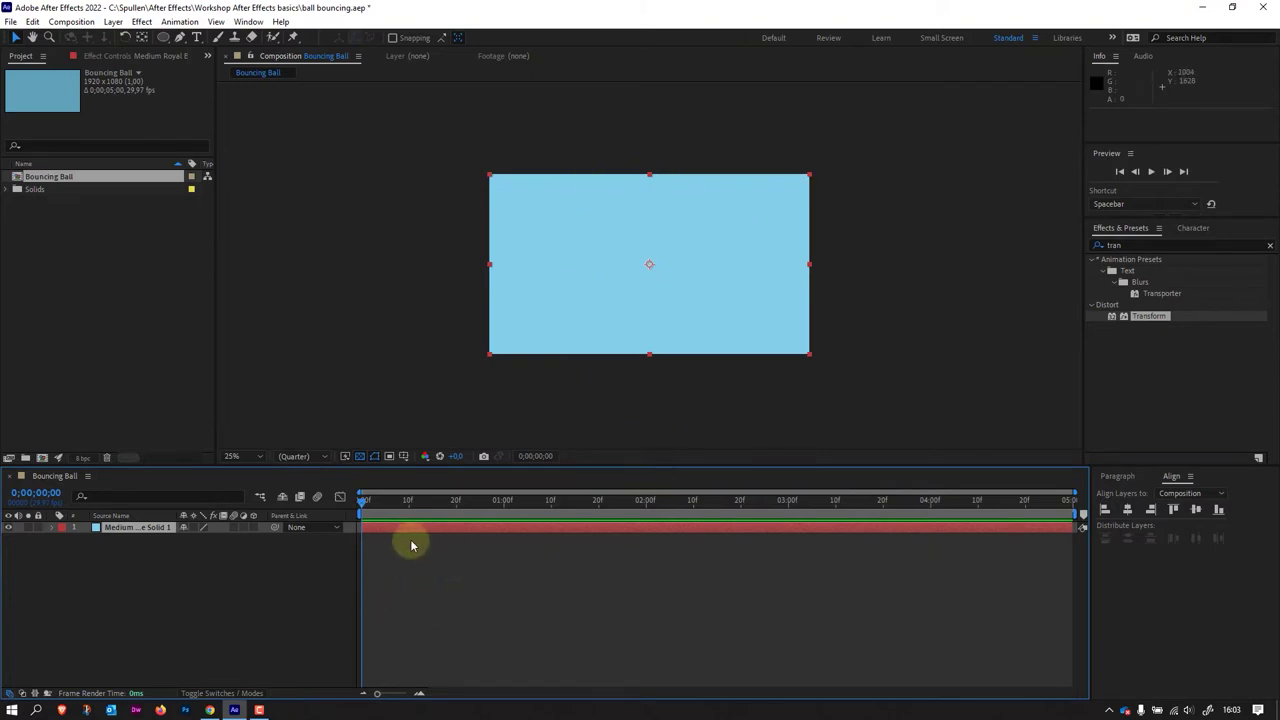
{"action": "left_click", "coordinate": [55, 263]}
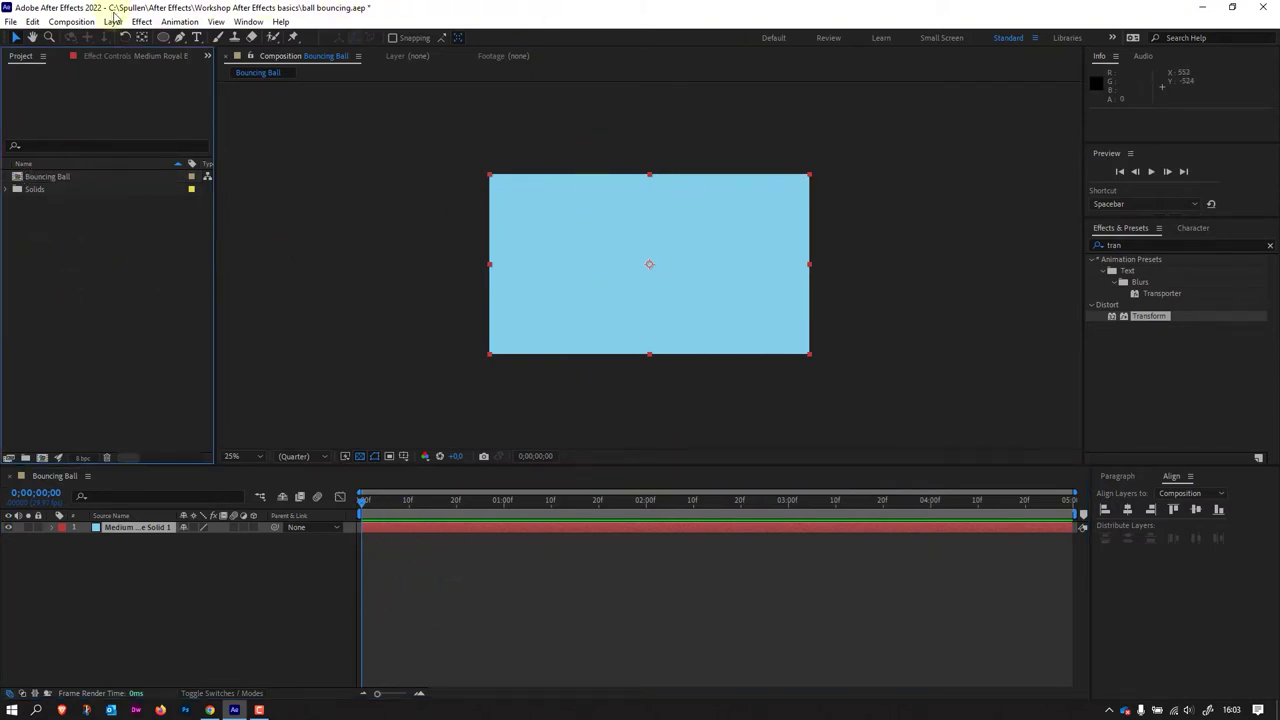
Step: Create a second full-frame solid in a darker blue above the light-blue one
{"action": "left_click", "coordinate": [117, 24]}
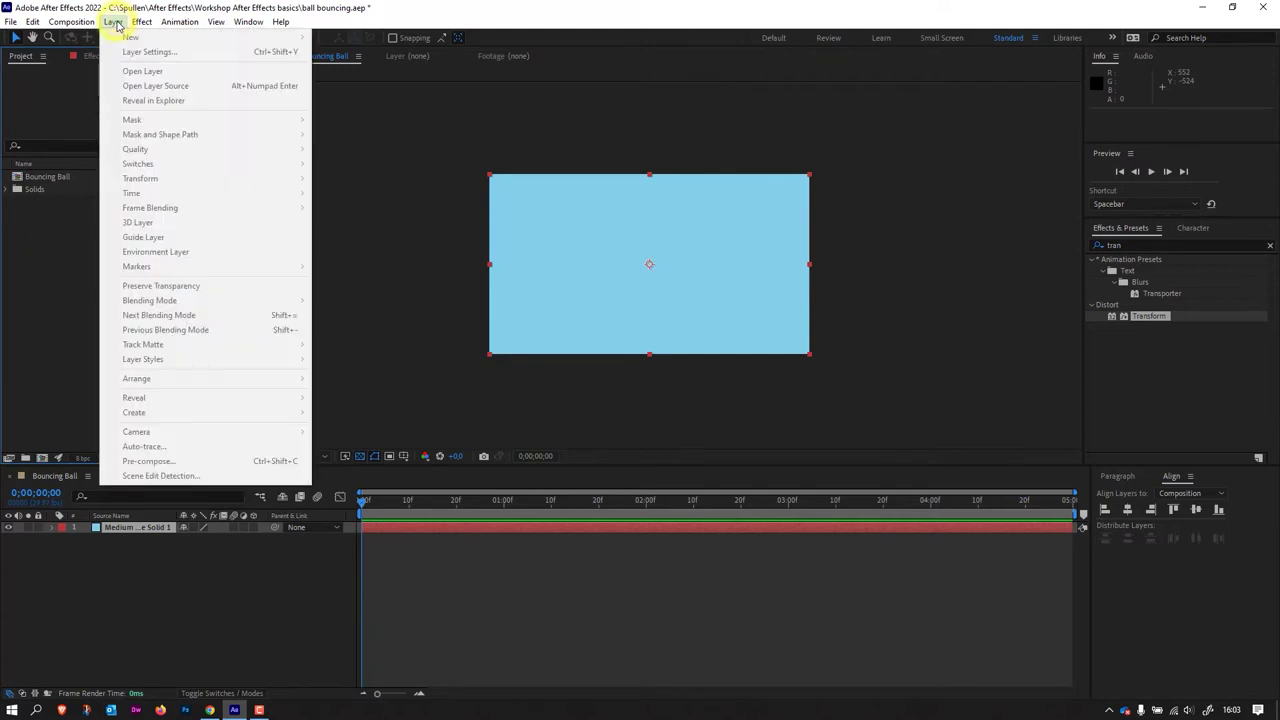
{"action": "left_click", "coordinate": [45, 482]}
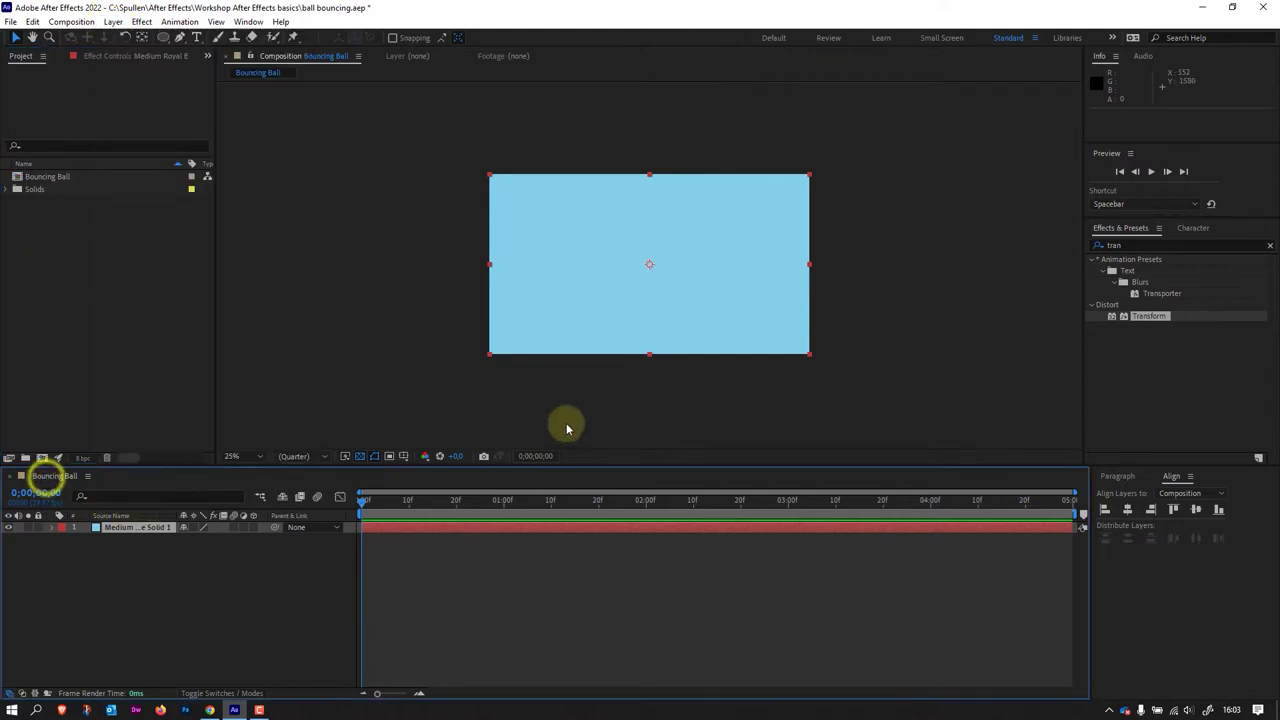
{"action": "left_click", "coordinate": [115, 22]}
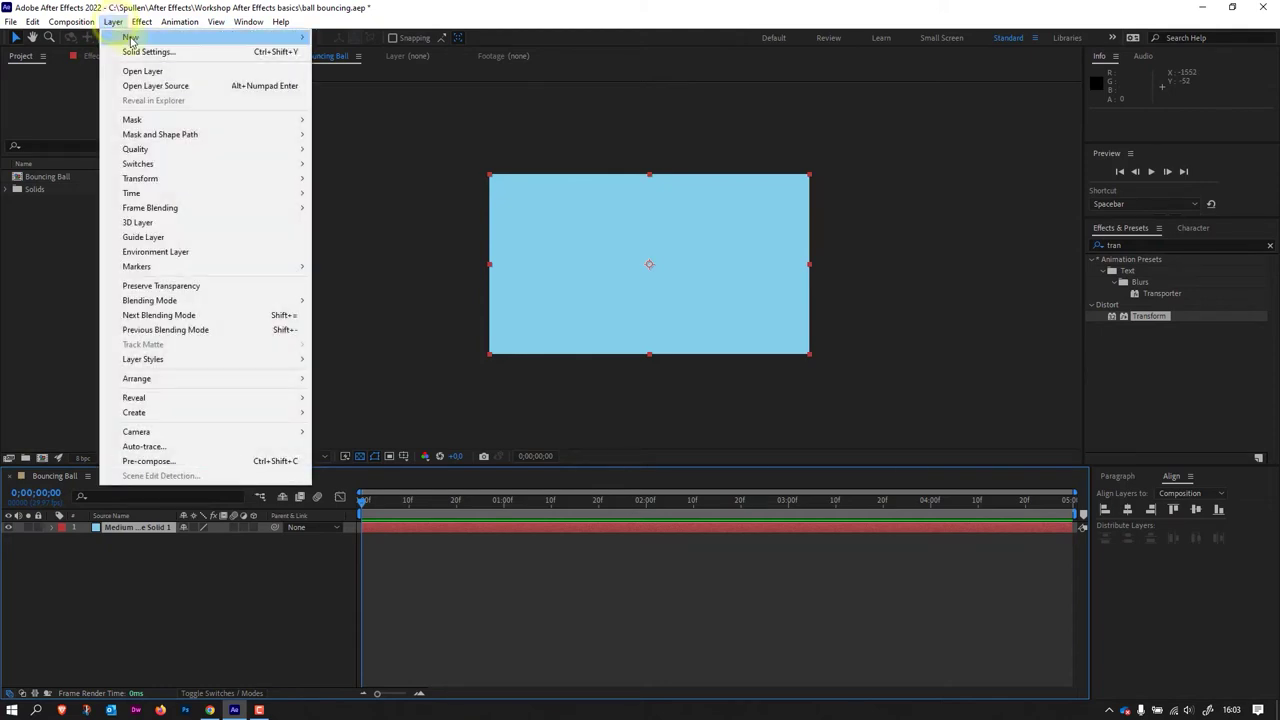
{"action": "mouse_move", "coordinate": [160, 38]}
{"action": "left_click", "coordinate": [369, 53]}
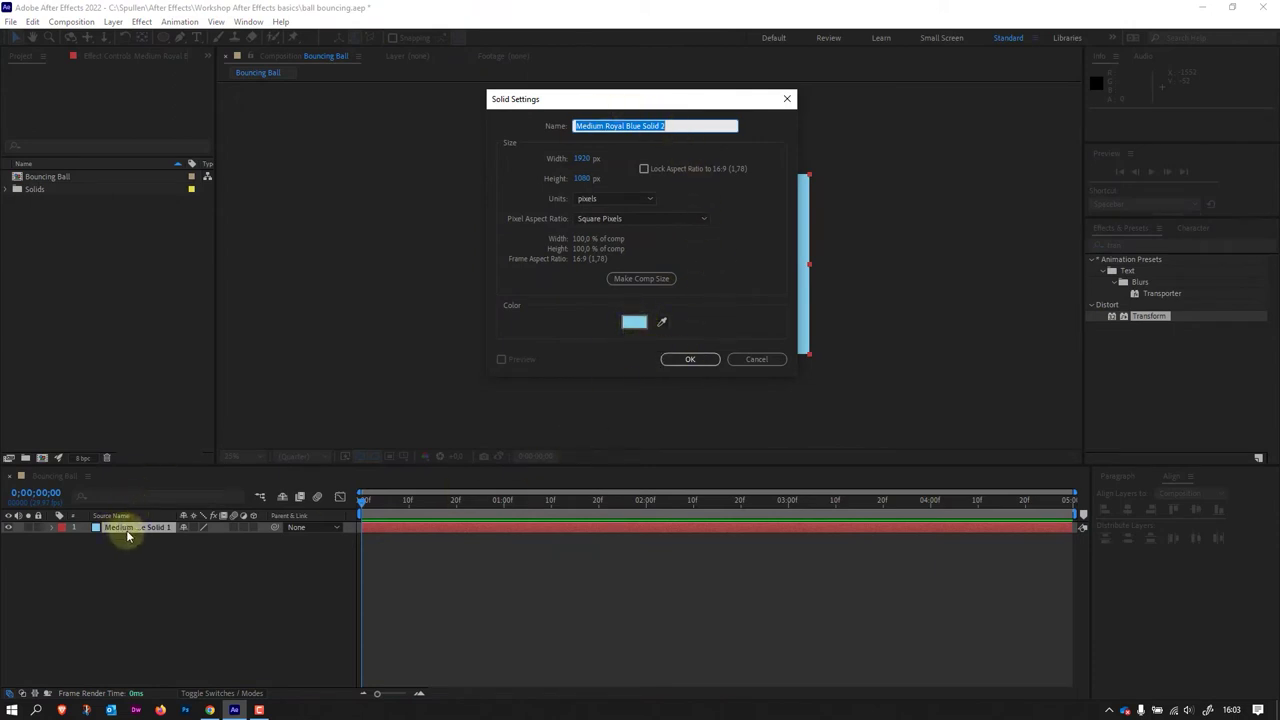
{"action": "left_click", "coordinate": [634, 321]}
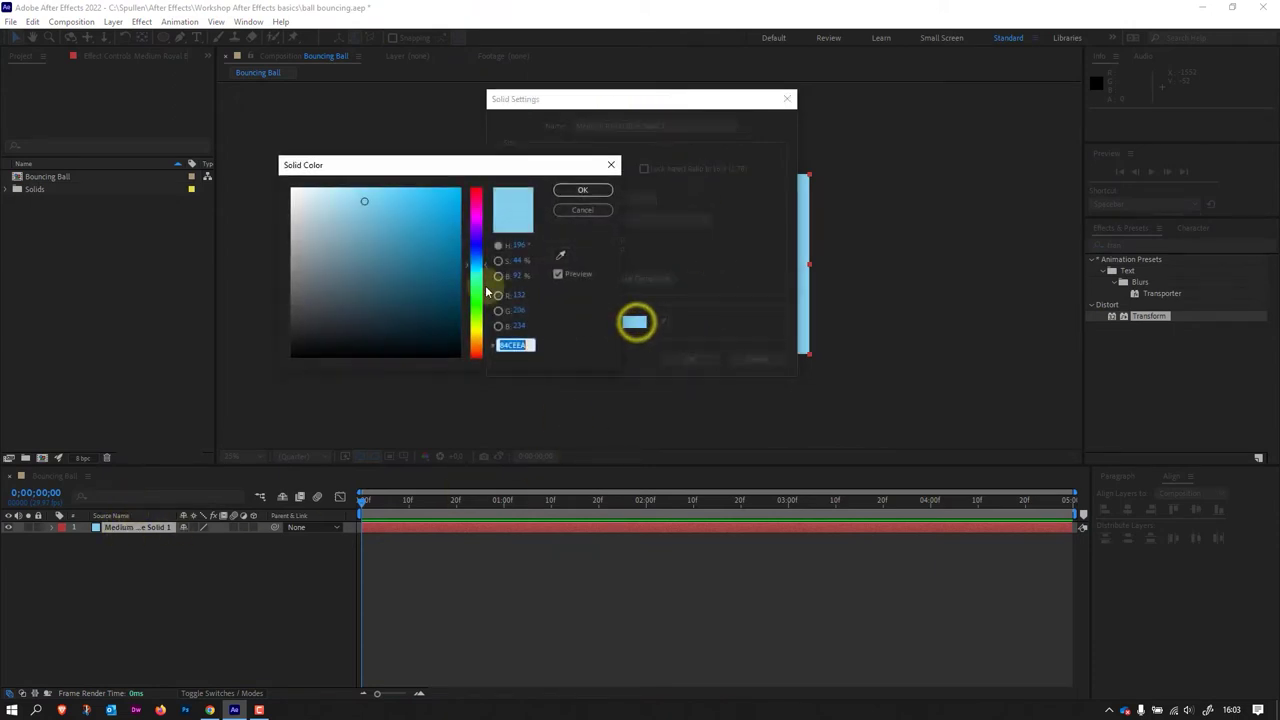
{"action": "left_click_drag", "start_coordinate": [364, 213], "coordinate": [391, 268]}
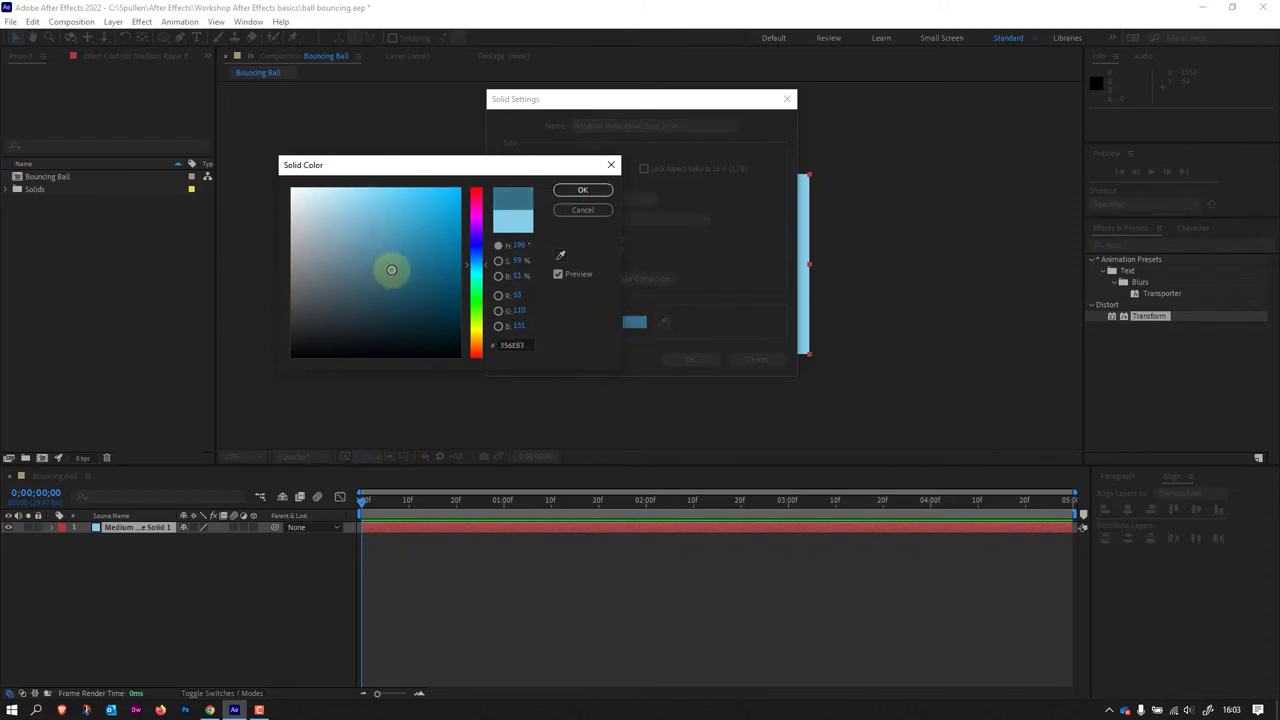
{"action": "left_click", "coordinate": [583, 190]}
{"action": "left_click", "coordinate": [702, 361]}
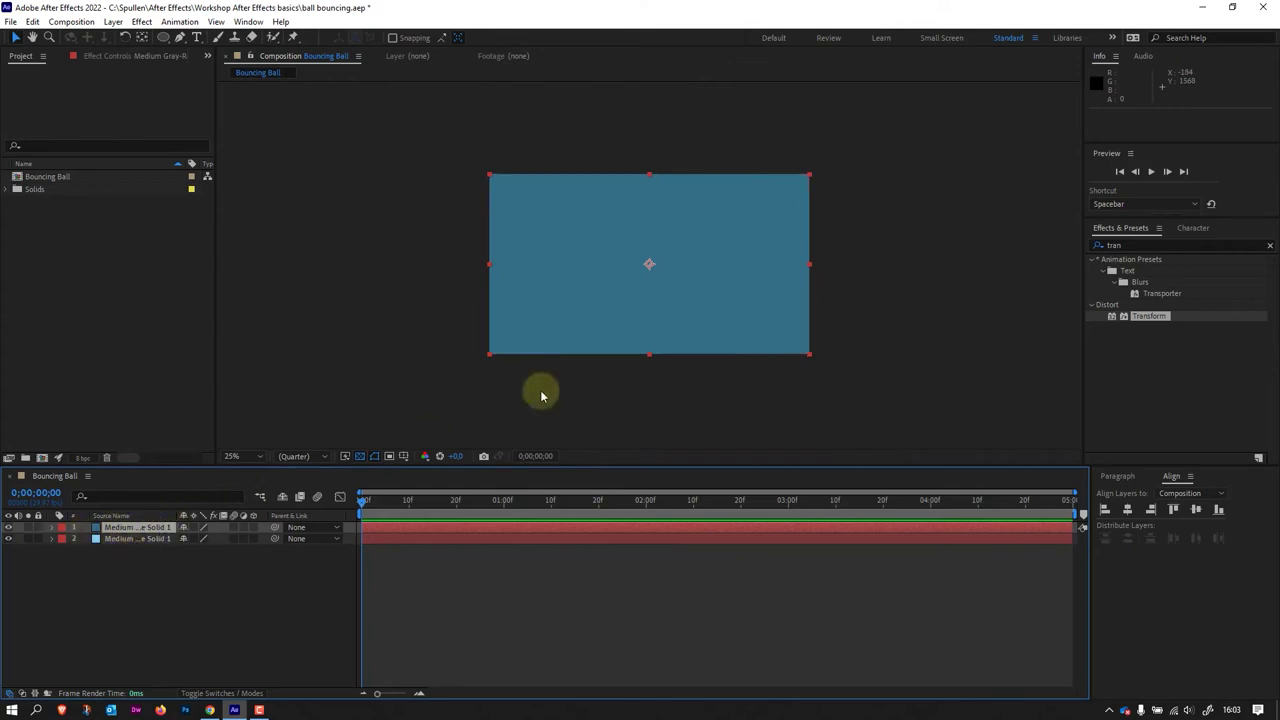
Step: Drag the dark-blue solid down so it forms a ground strip along the frame bottom
{"action": "left_click_drag", "start_coordinate": [126, 529], "coordinate": [129, 537]}
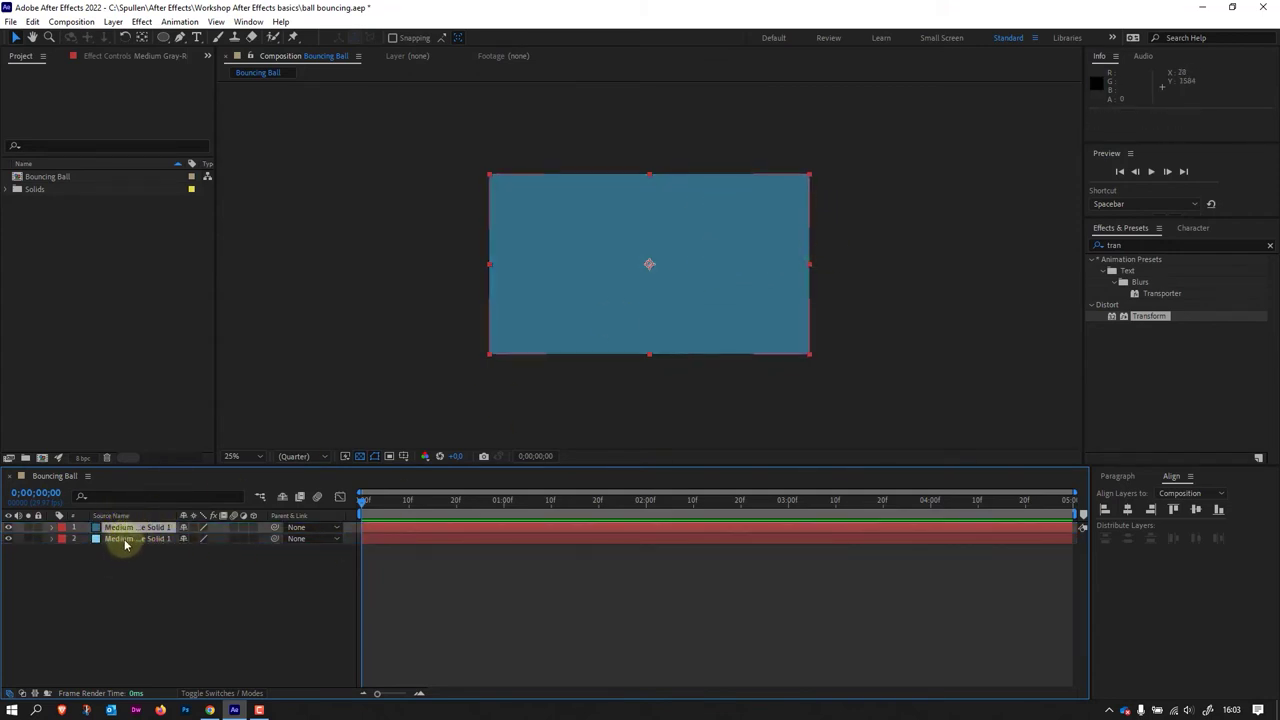
{"action": "left_click_drag", "start_coordinate": [123, 546], "coordinate": [130, 535]}
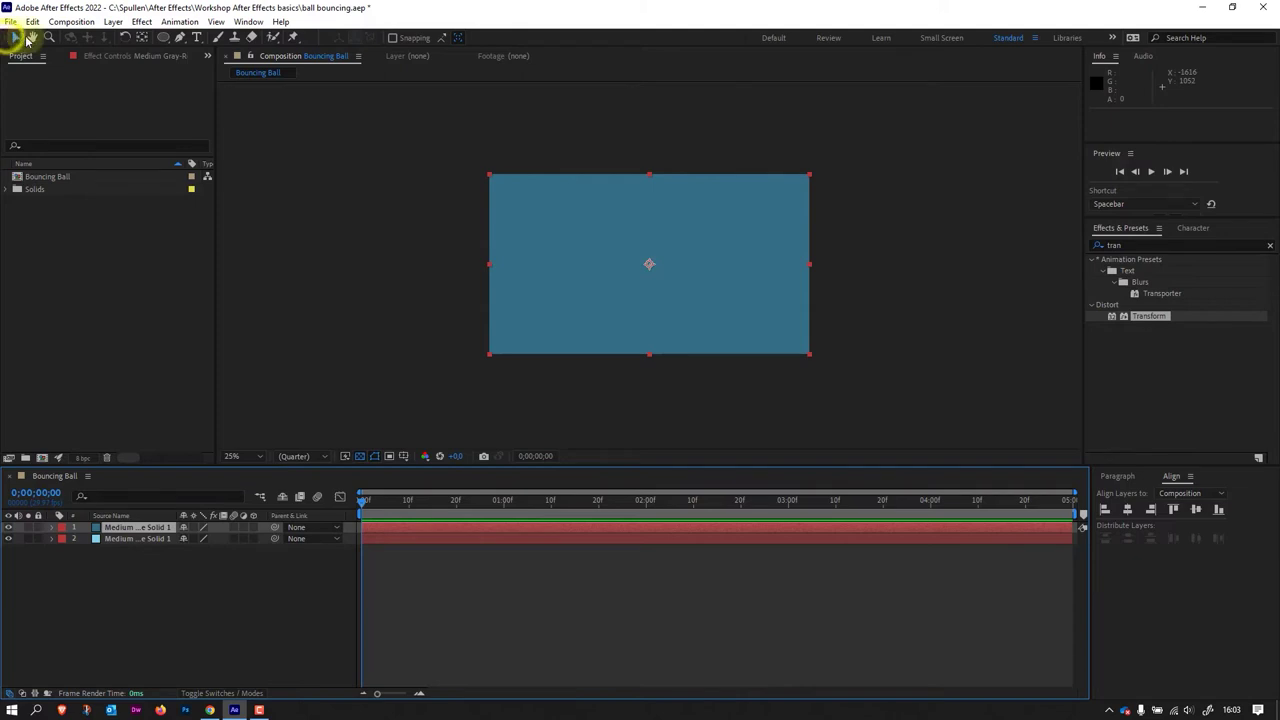
{"action": "left_click", "coordinate": [16, 38]}
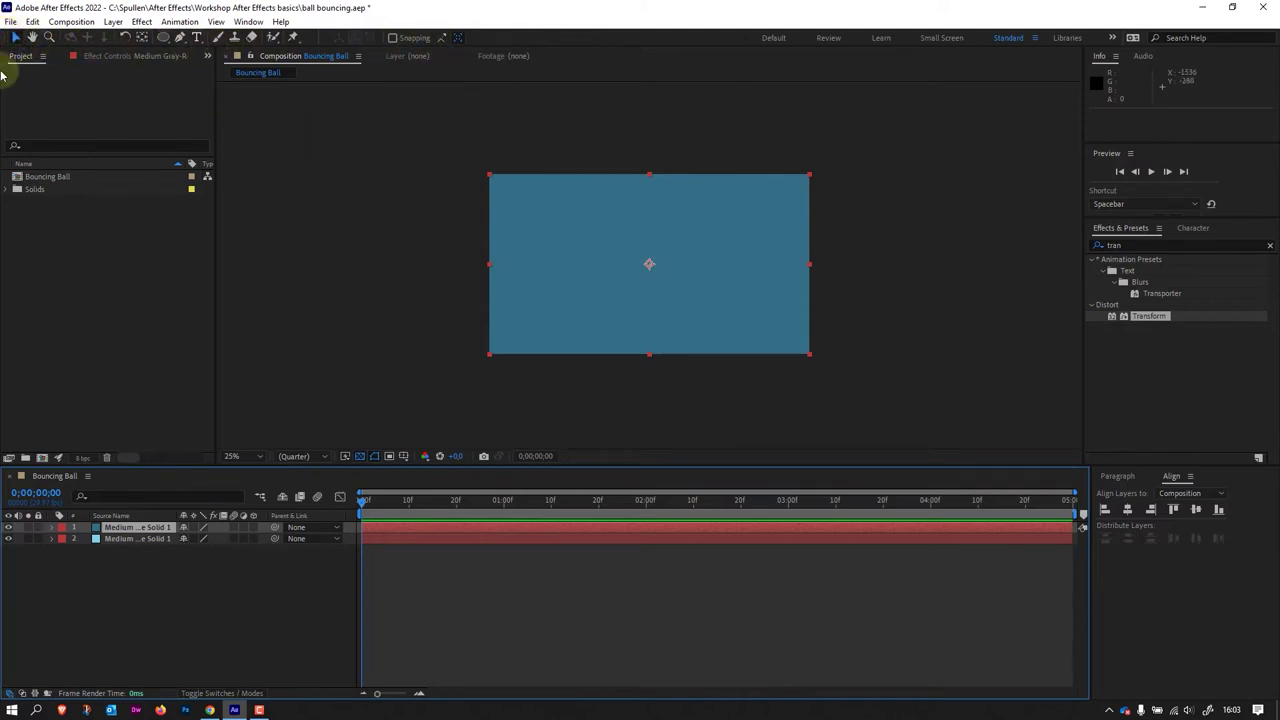
{"action": "left_click", "coordinate": [763, 216]}
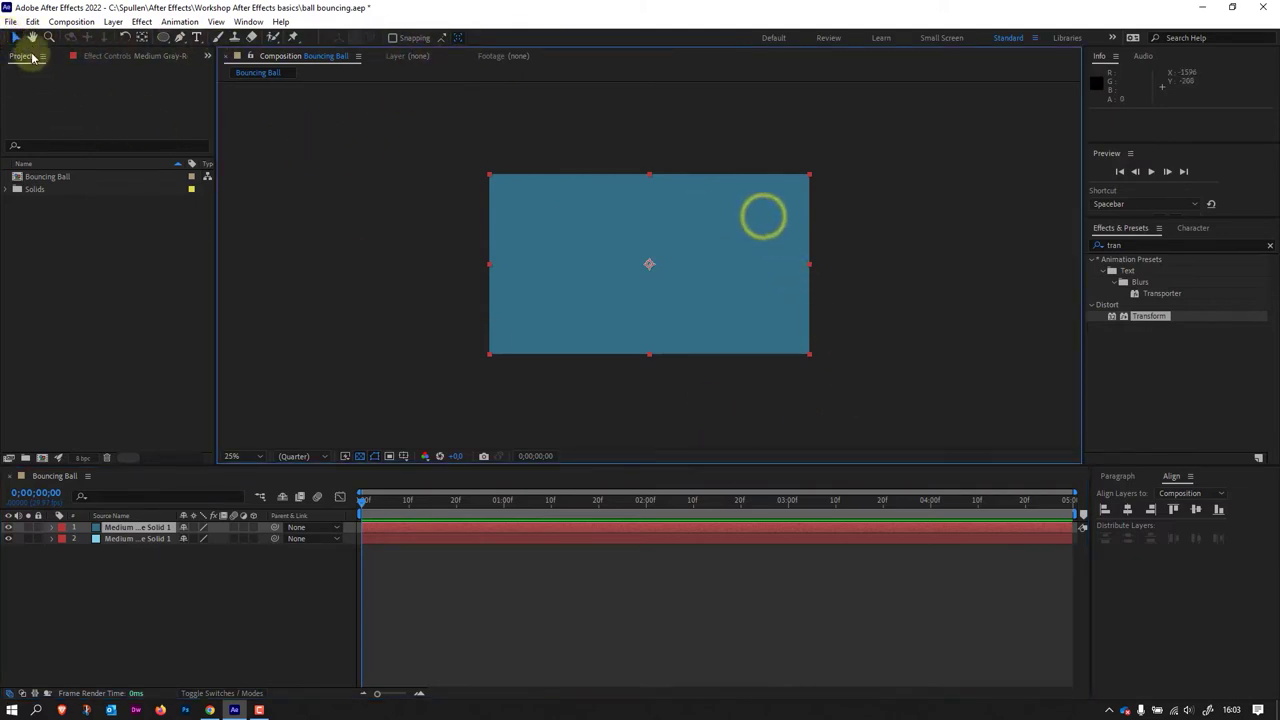
{"action": "left_click_drag", "start_coordinate": [731, 214], "coordinate": [724, 358]}
{"action": "left_click", "coordinate": [357, 237]}
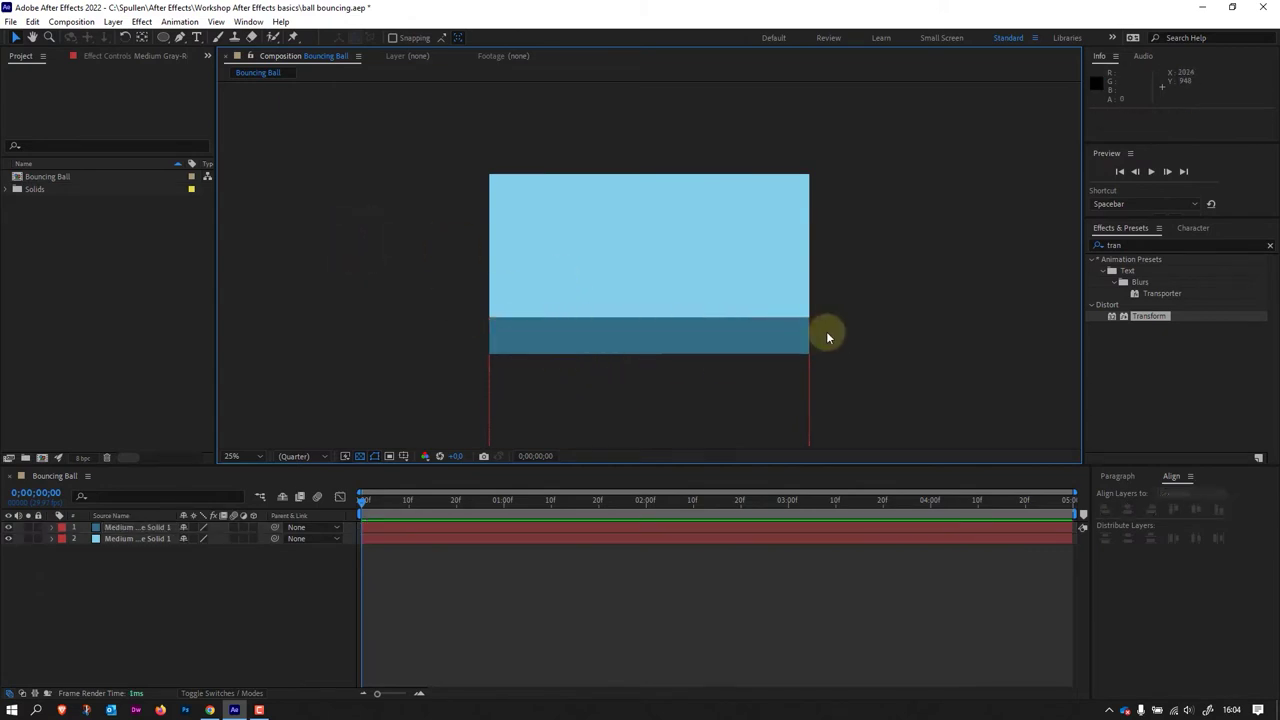
{"action": "left_click", "coordinate": [37, 39]}
{"action": "mouse_move", "coordinate": [590, 215]}
{"action": "left_mouse_down"}
{"action": "mouse_move", "coordinate": [533, 188]}
{"action": "mouse_move", "coordinate": [556, 188]}
{"action": "left_mouse_up"}
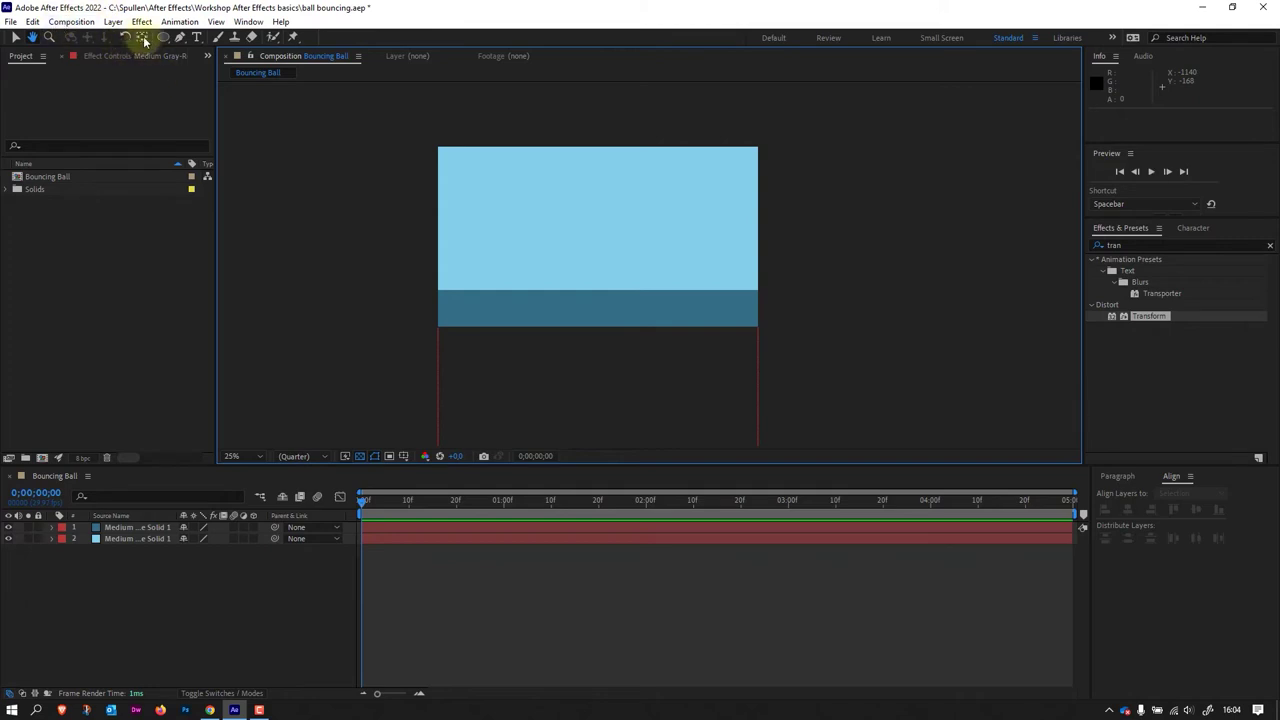
{"action": "left_click", "coordinate": [126, 38]}
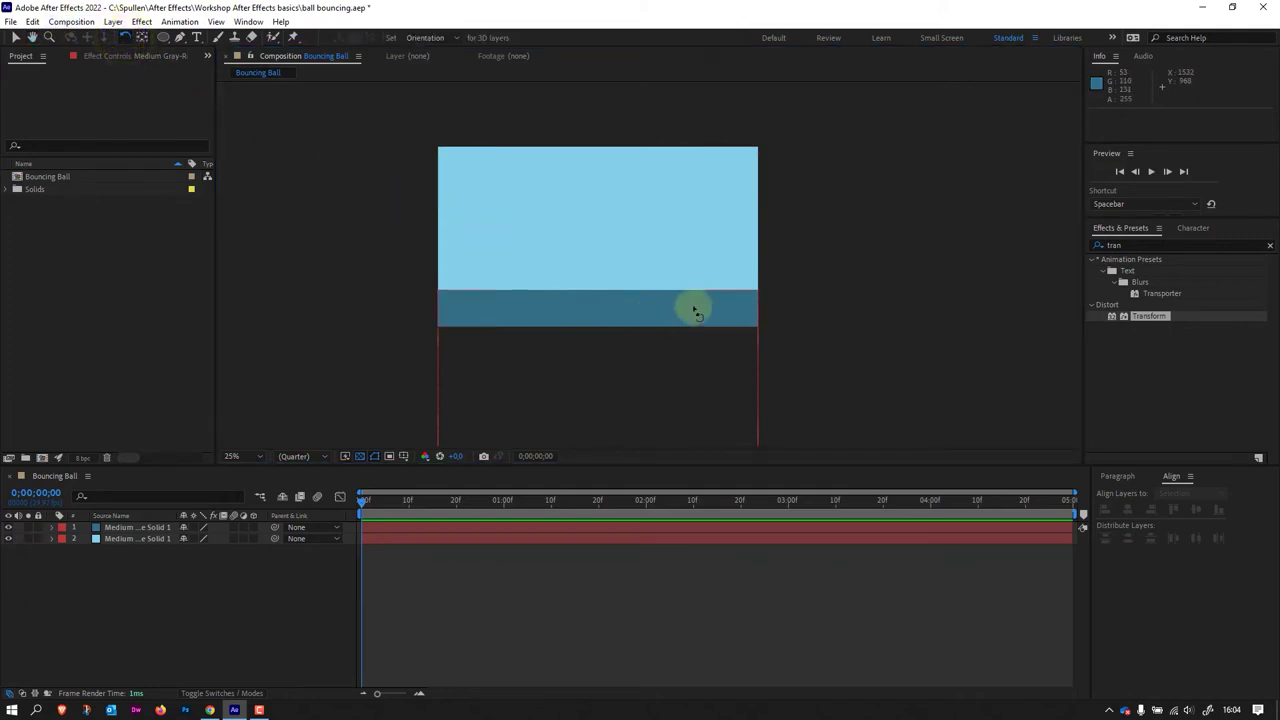
{"action": "left_click_drag", "start_coordinate": [693, 306], "coordinate": [697, 345]}
{"action": "key", "text": "ctrl+z"}
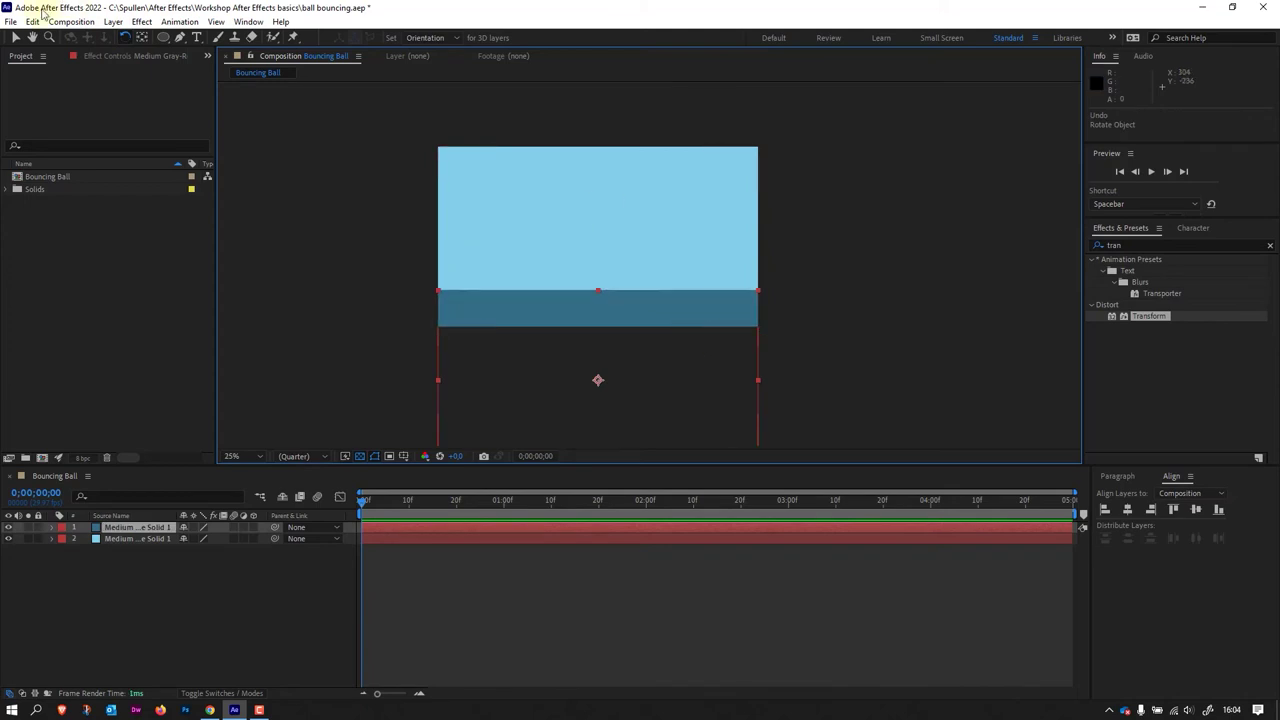
{"action": "left_click", "coordinate": [141, 38]}
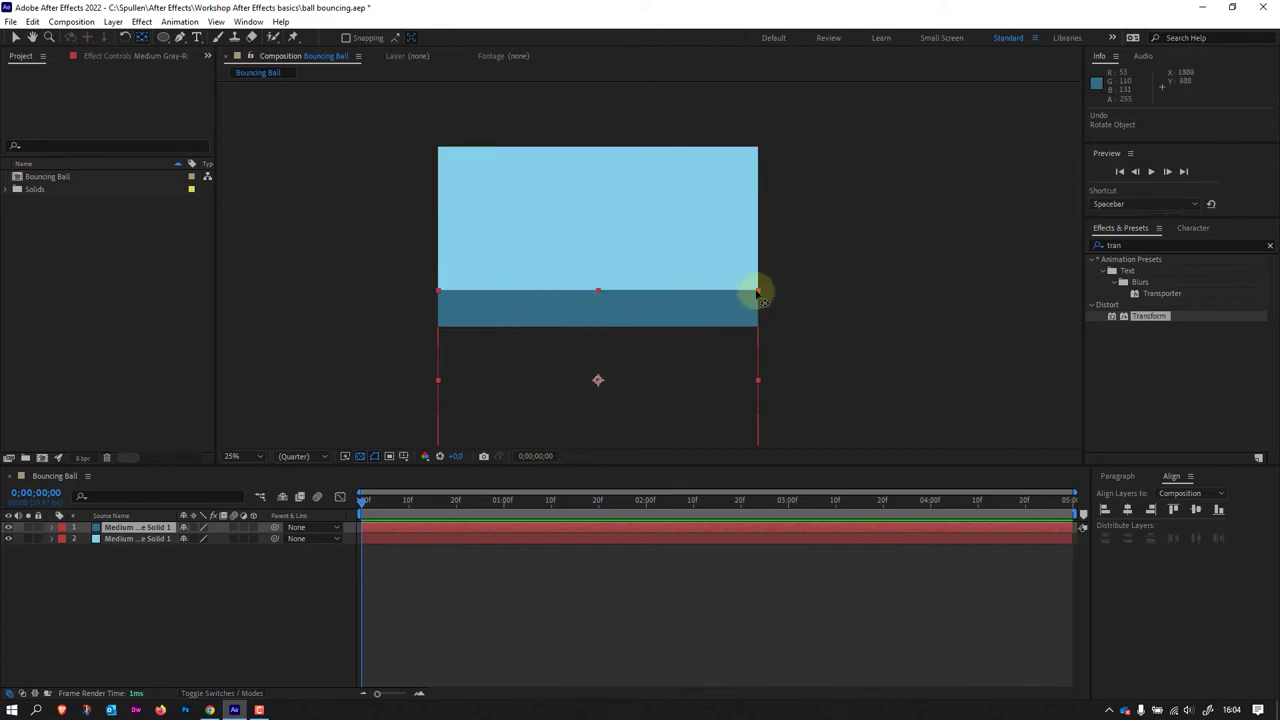
{"action": "left_click", "coordinate": [778, 388]}
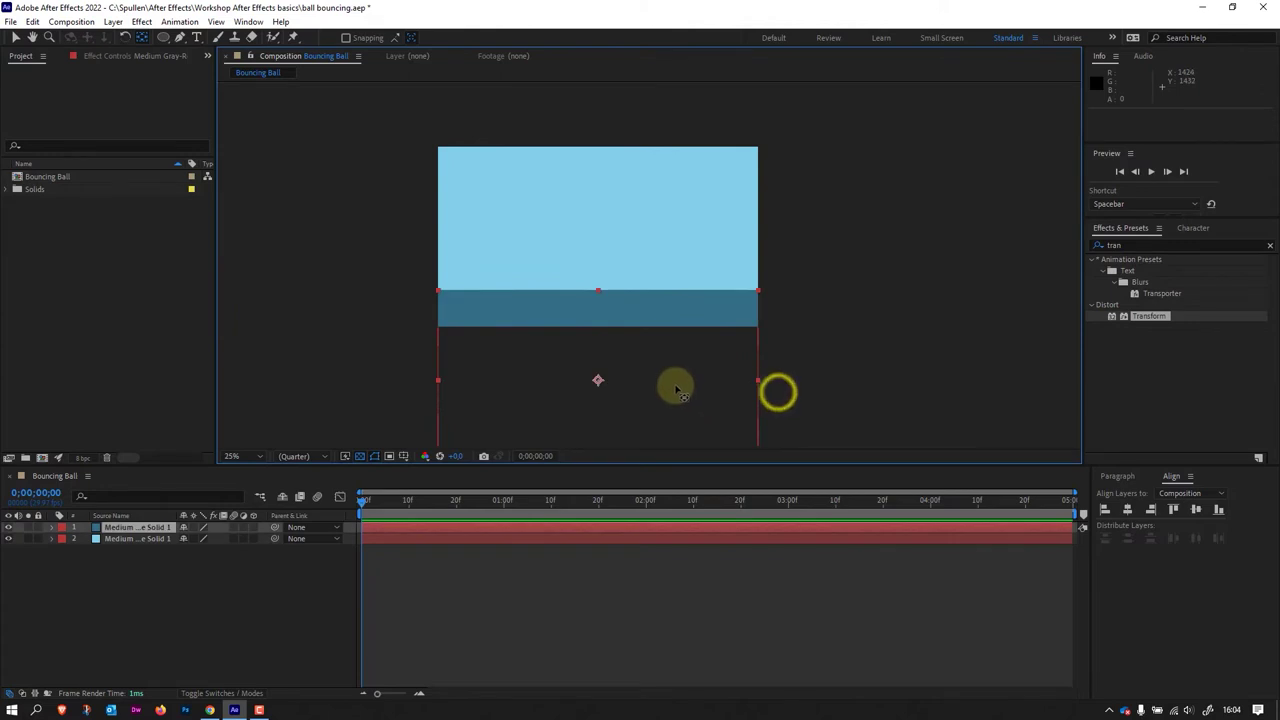
Step: Look through the shape and pen tools, ending on the Type tool
{"action": "left_click", "coordinate": [166, 38]}
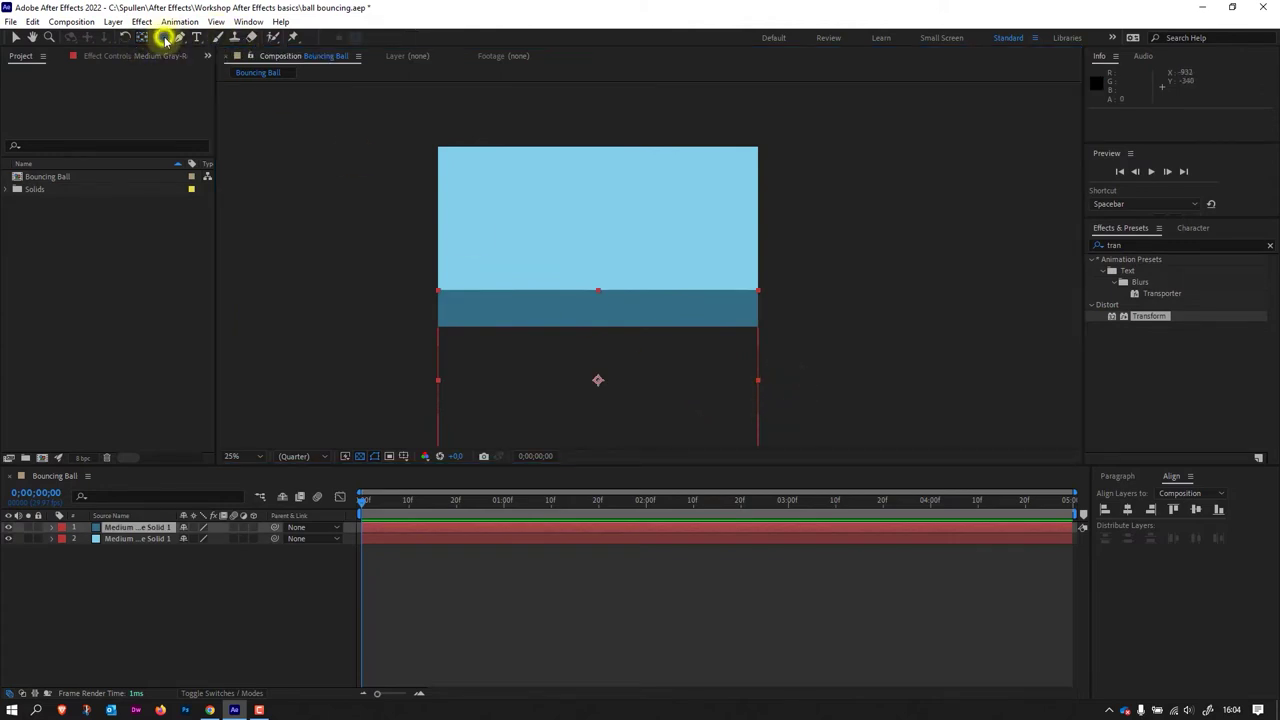
{"action": "left_click_drag", "start_coordinate": [166, 38], "coordinate": [274, 57]}
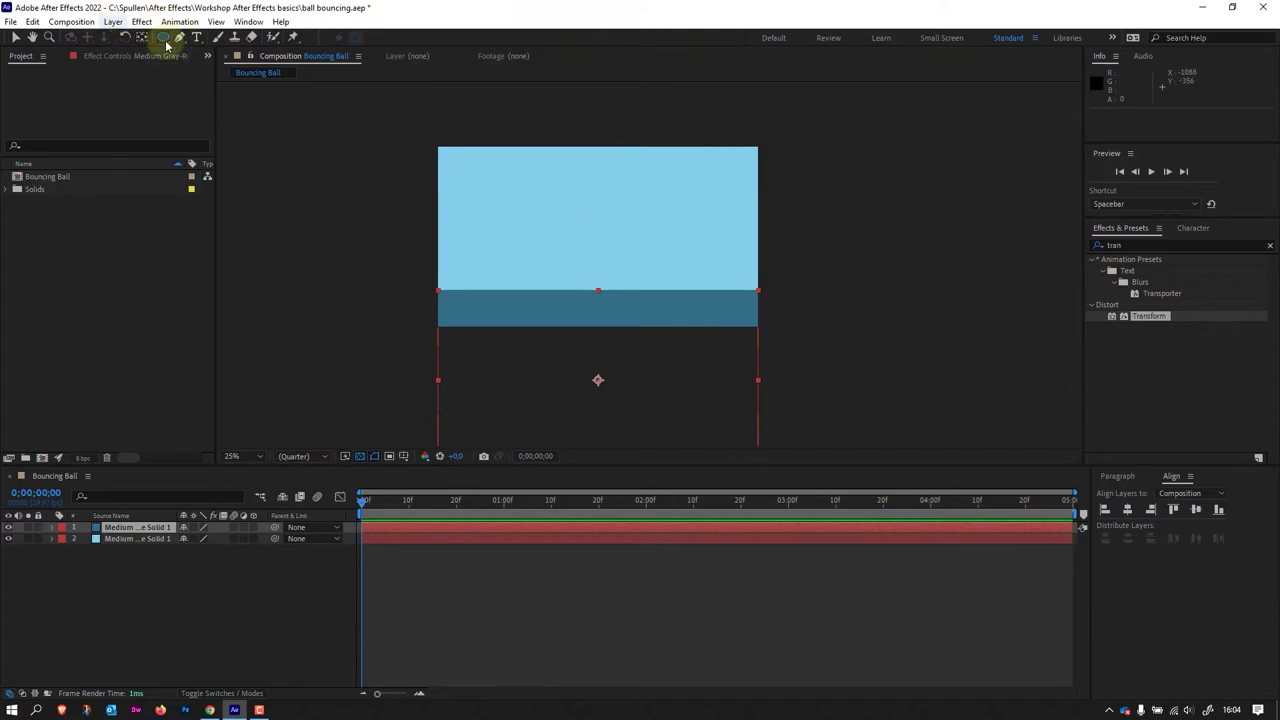
{"action": "left_click_drag", "start_coordinate": [168, 40], "coordinate": [259, 44]}
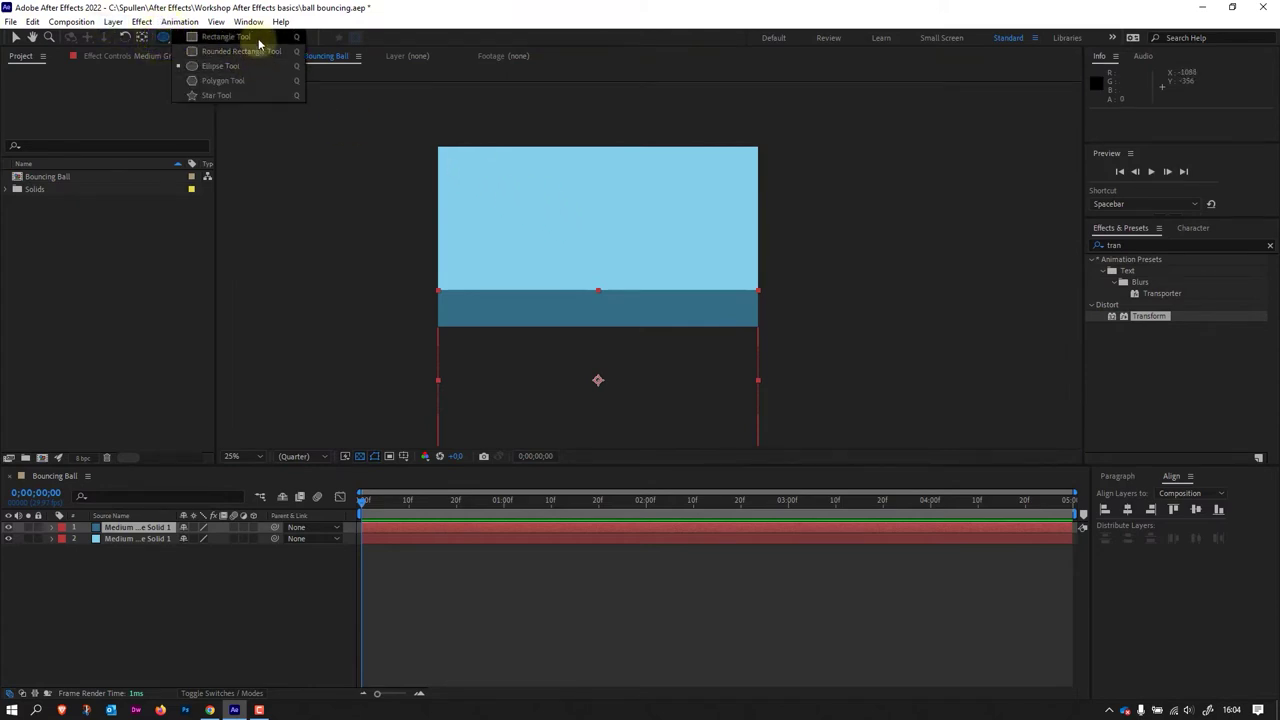
{"action": "mouse_move", "coordinate": [259, 44]}
{"action": "left_mouse_down"}
{"action": "mouse_move", "coordinate": [258, 84]}
{"action": "mouse_move", "coordinate": [214, 86]}
{"action": "mouse_move", "coordinate": [222, 104]}
{"action": "left_mouse_up"}
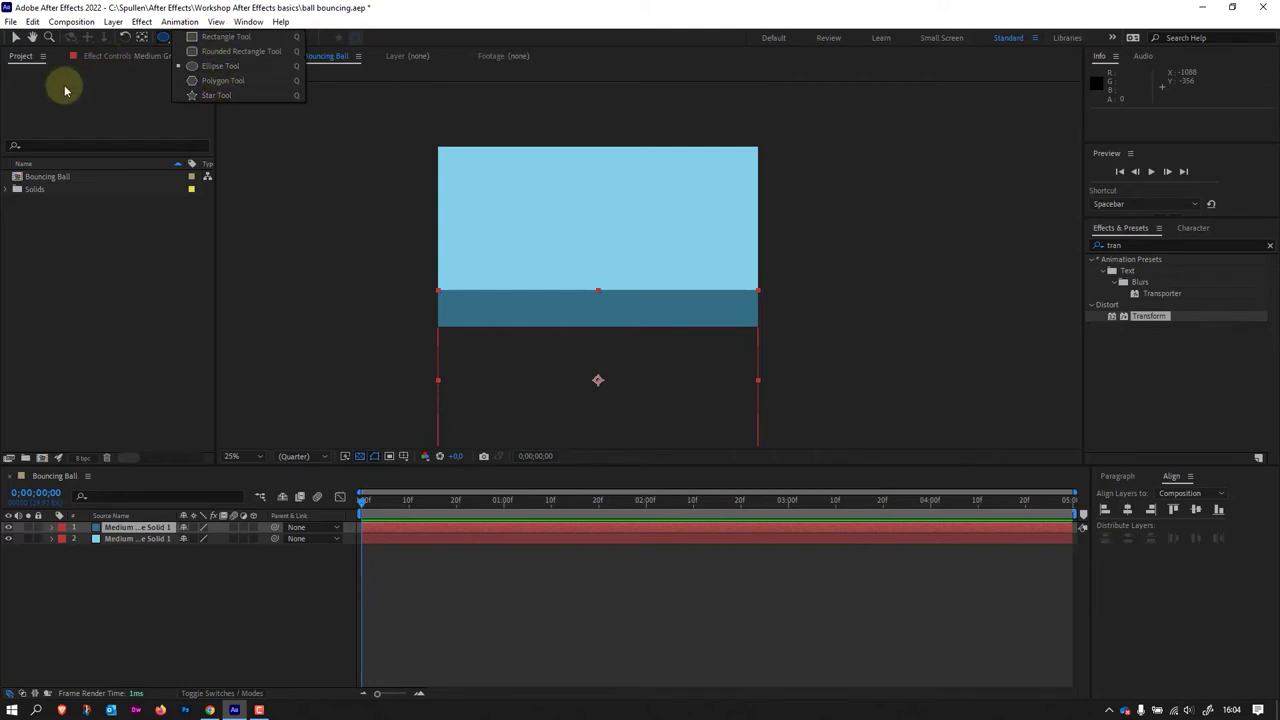
{"action": "left_click", "coordinate": [130, 95]}
{"action": "left_click", "coordinate": [188, 38]}
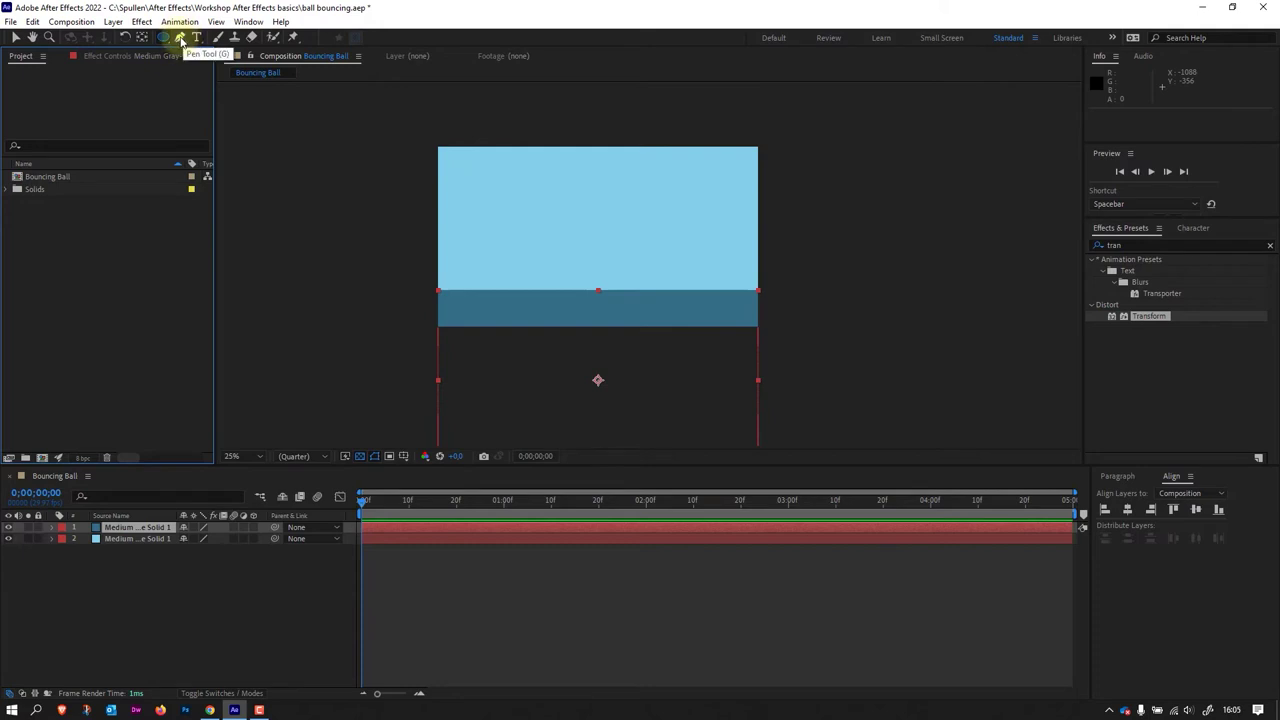
{"action": "left_click", "coordinate": [181, 38]}
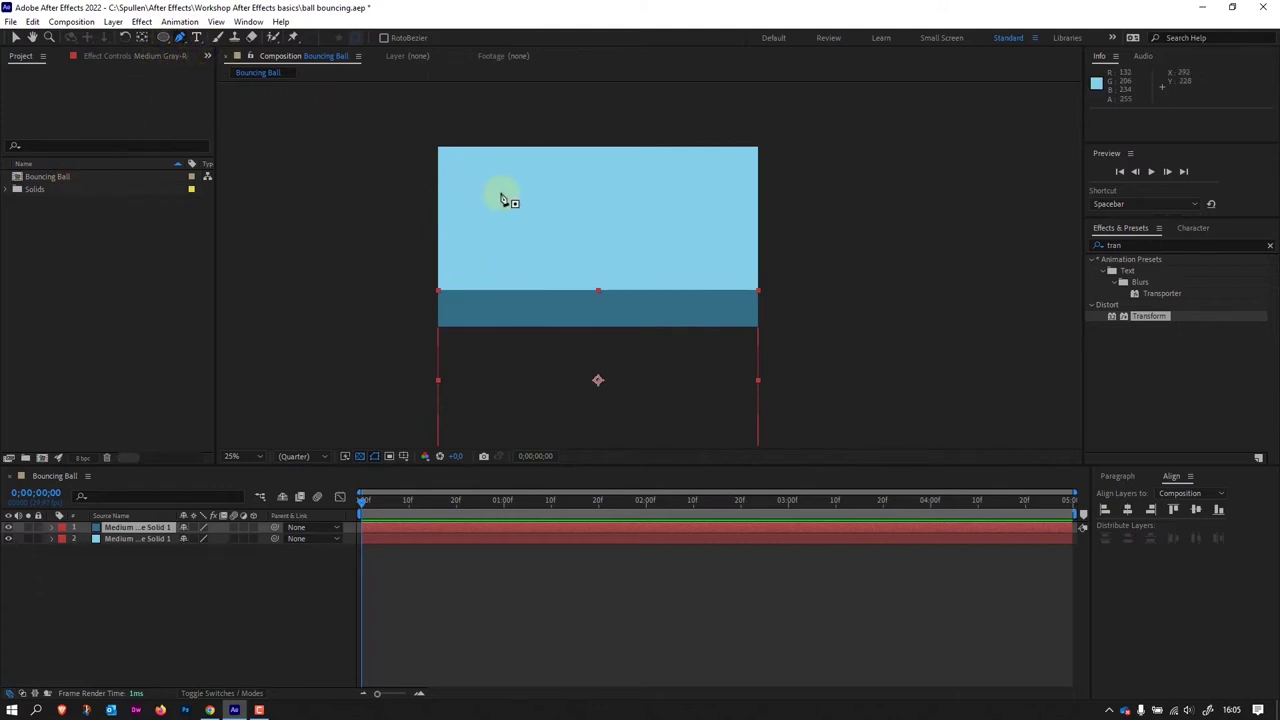
{"action": "left_click", "coordinate": [197, 38]}
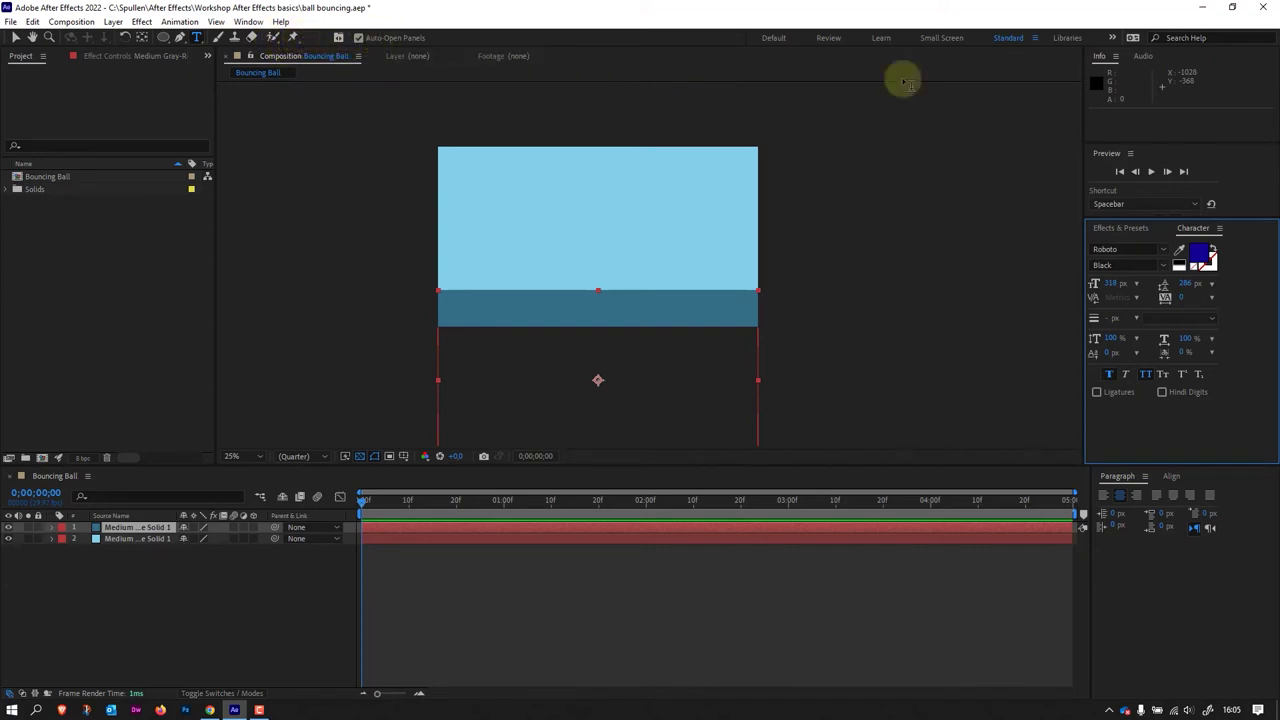
Step: Return to the Selection tool and briefly resize the Preview panel
{"action": "left_click", "coordinate": [15, 38]}
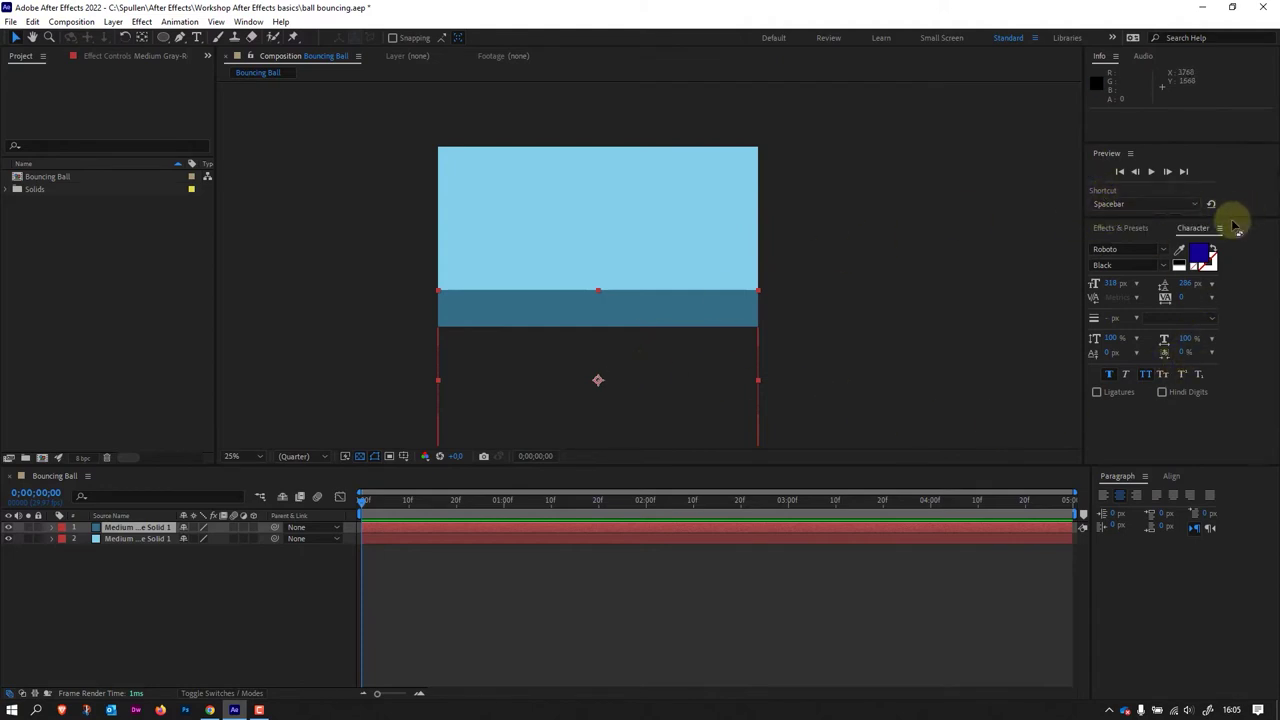
{"action": "mouse_move", "coordinate": [1235, 217]}
{"action": "left_mouse_down"}
{"action": "mouse_move", "coordinate": [1195, 408]}
{"action": "mouse_move", "coordinate": [1222, 340]}
{"action": "mouse_move", "coordinate": [1222, 217]}
{"action": "left_mouse_up"}
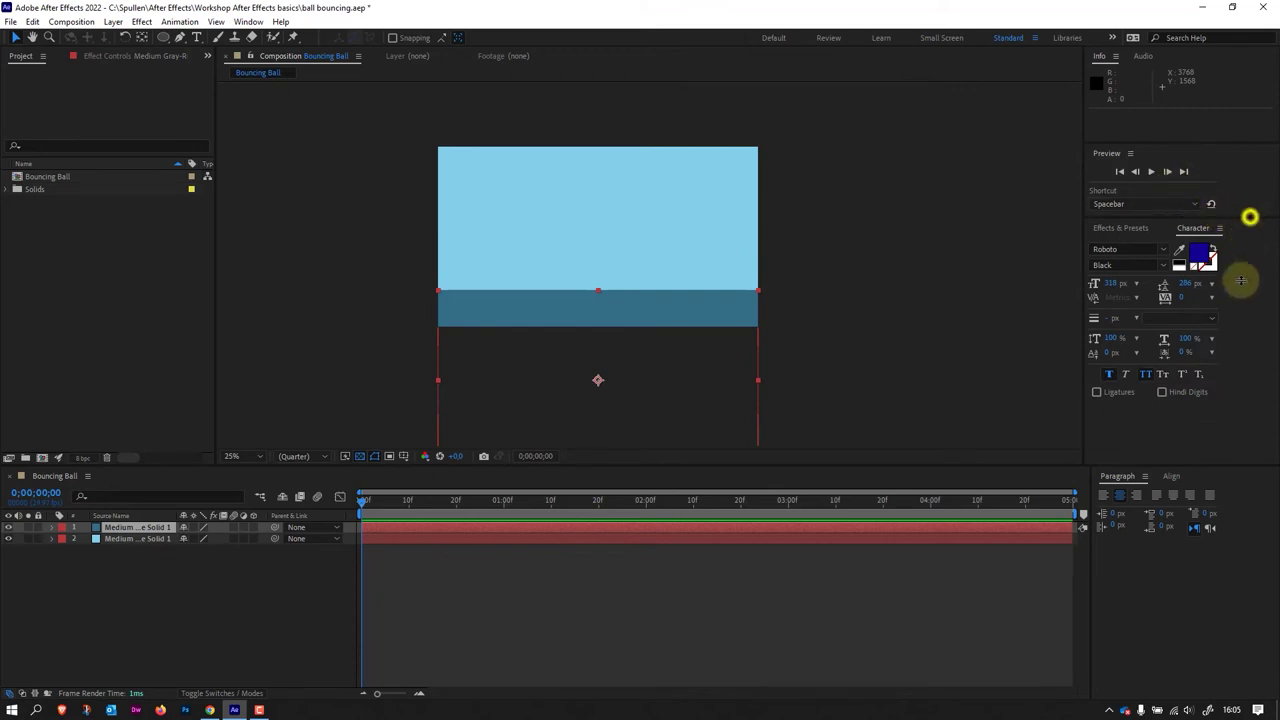
{"action": "mouse_move", "coordinate": [1250, 216]}
{"action": "left_mouse_down"}
{"action": "mouse_move", "coordinate": [1237, 345]}
{"action": "mouse_move", "coordinate": [1258, 212]}
{"action": "left_mouse_up"}
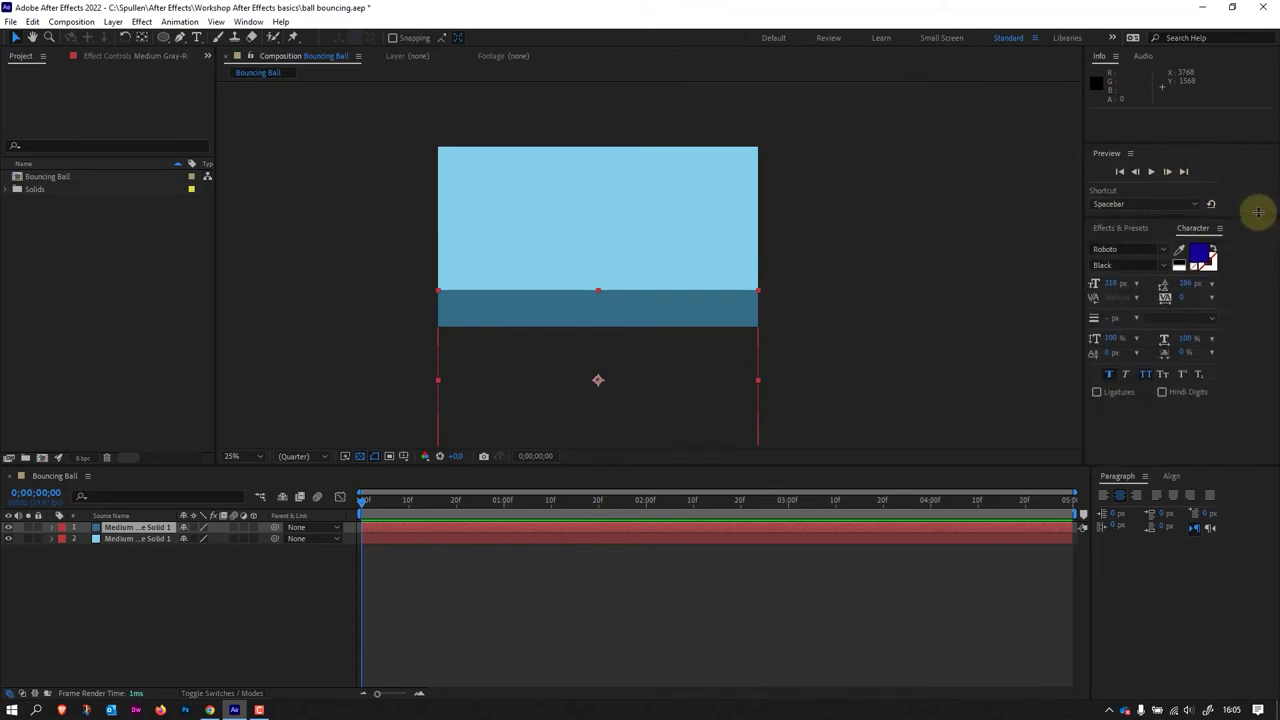
Step: Clear the Effects & Presets search, show the Align panel, and select a background layer
{"action": "left_click", "coordinate": [1120, 228]}
{"action": "type", "text": "tran"}
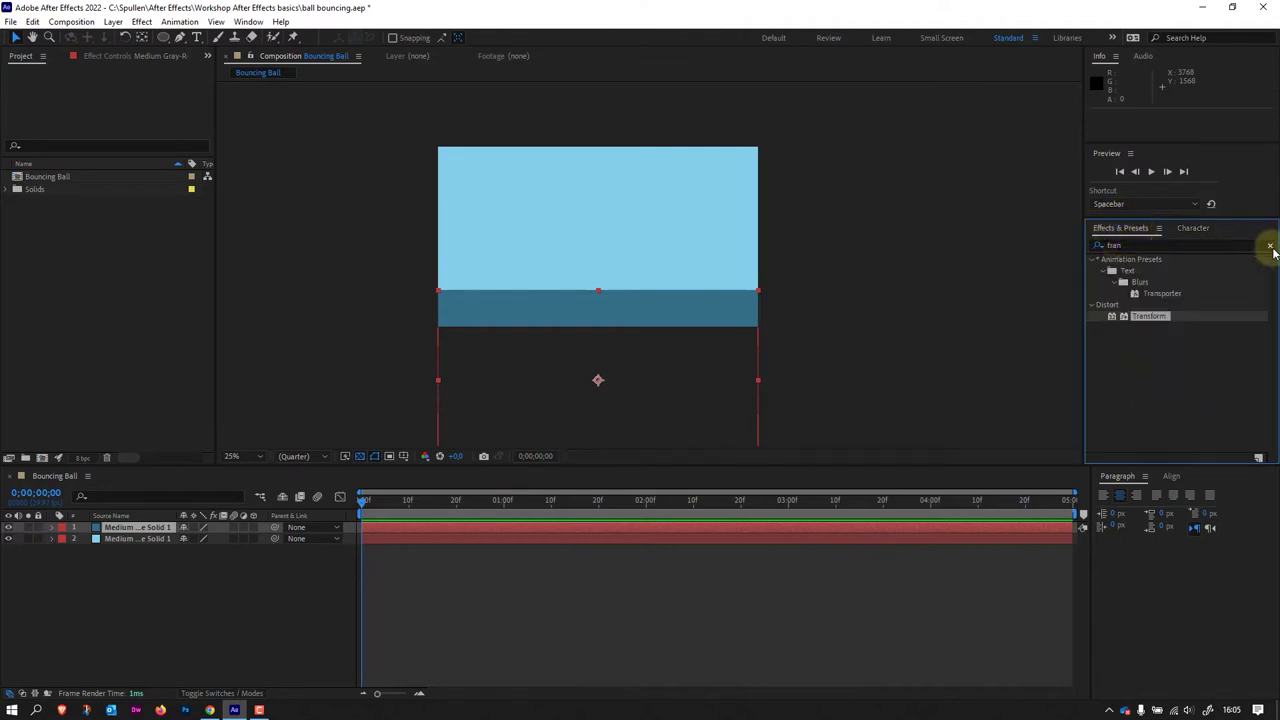
{"action": "left_click", "coordinate": [1270, 246]}
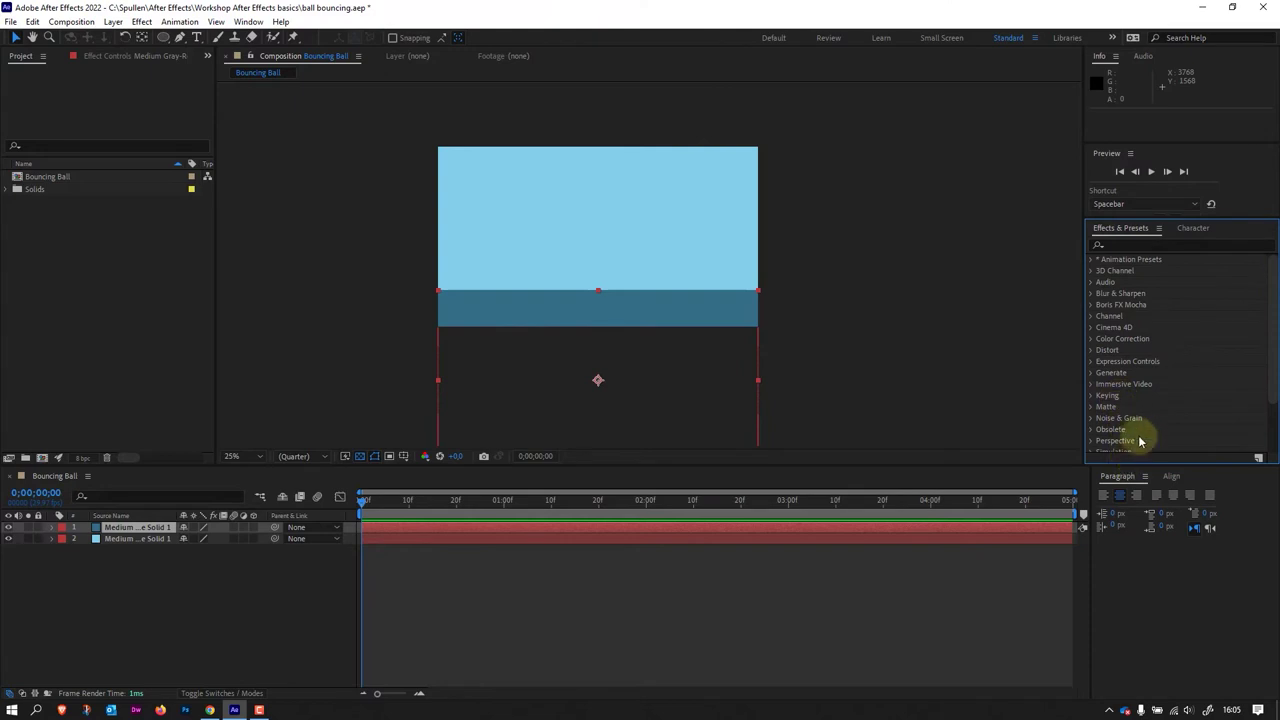
{"action": "left_click", "coordinate": [1200, 232]}
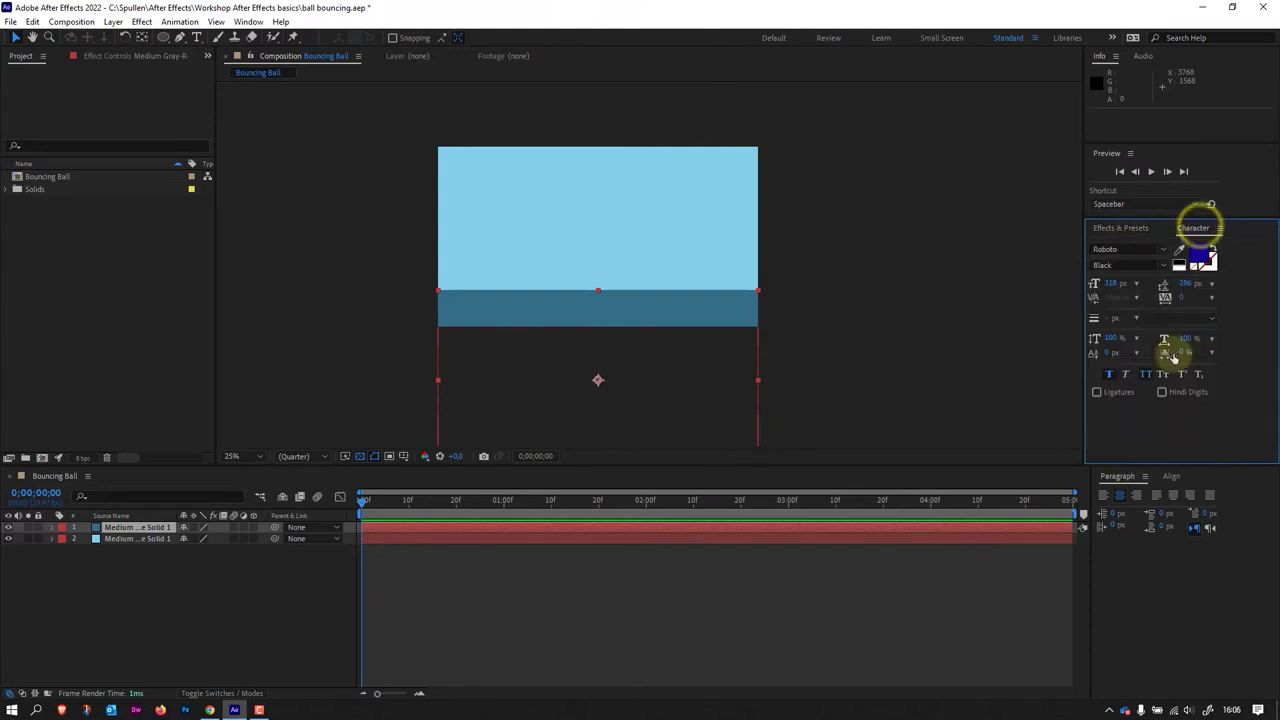
{"action": "left_click", "coordinate": [1115, 227]}
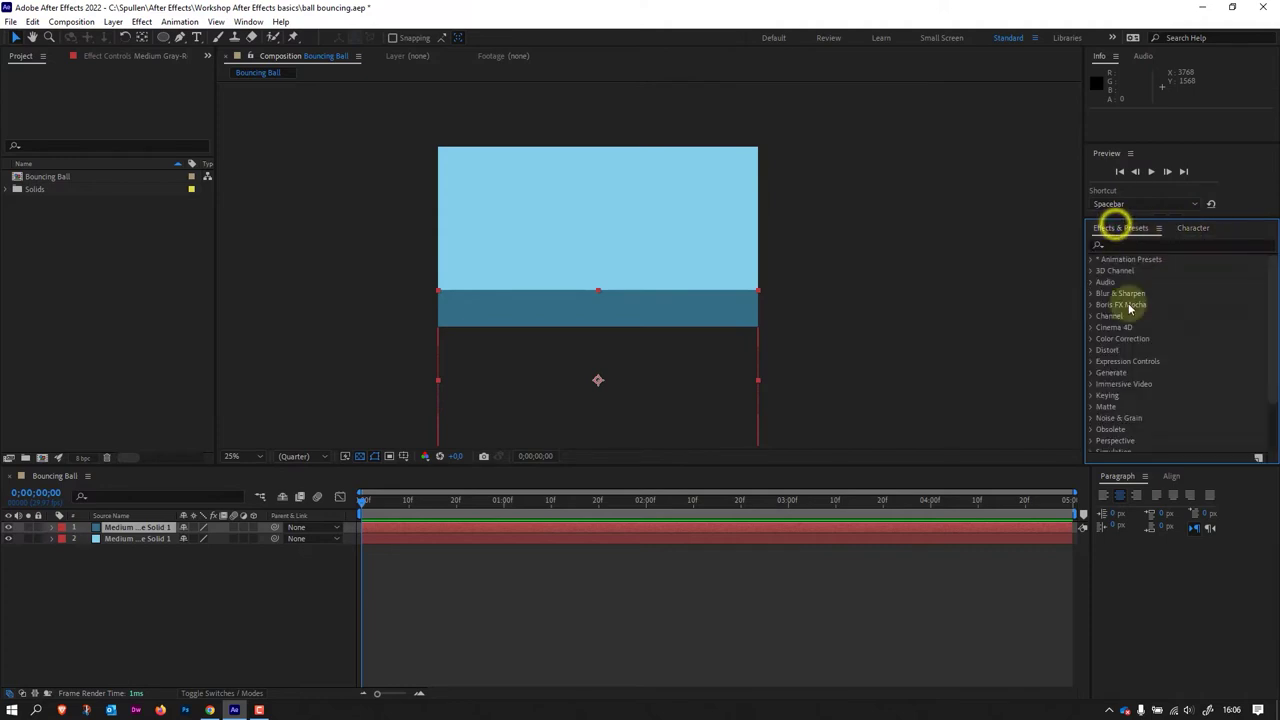
{"action": "left_click", "coordinate": [1172, 476]}
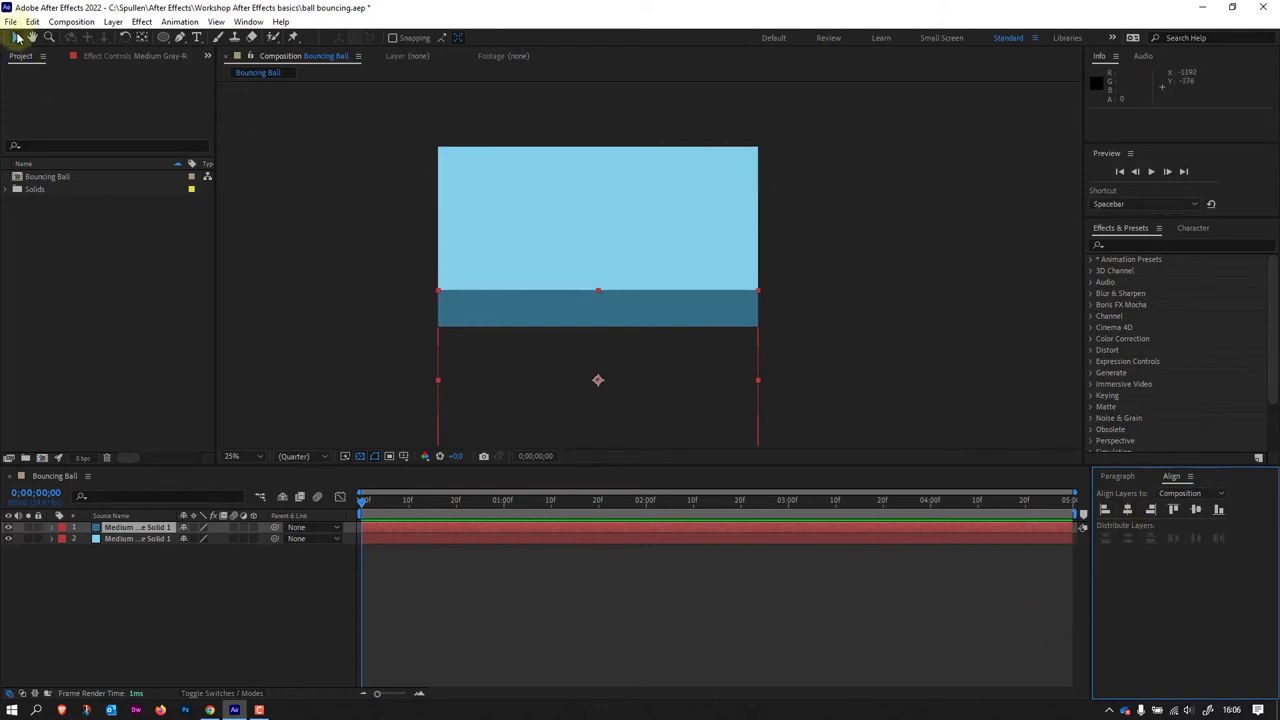
{"action": "left_click", "coordinate": [16, 37]}
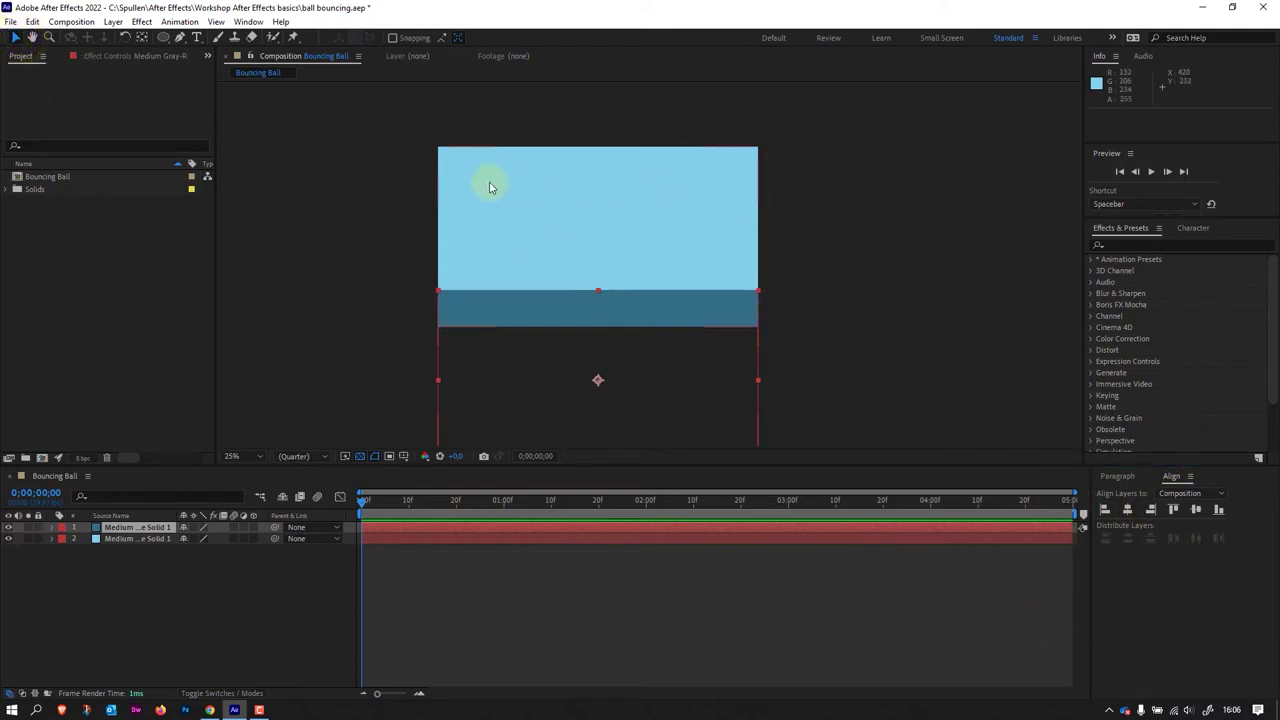
{"action": "left_click", "coordinate": [605, 317]}
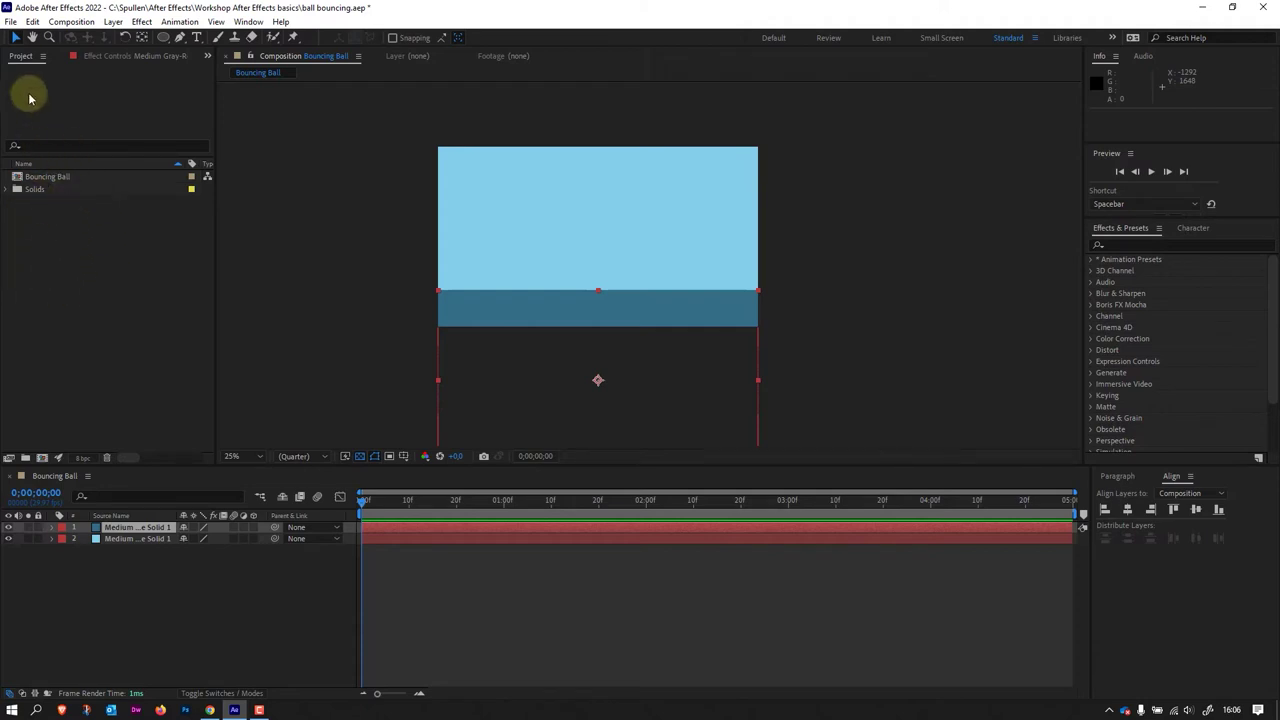
Step: Import ball copy.png into the project through the Import File dialog
{"action": "double_click", "coordinate": [67, 254]}
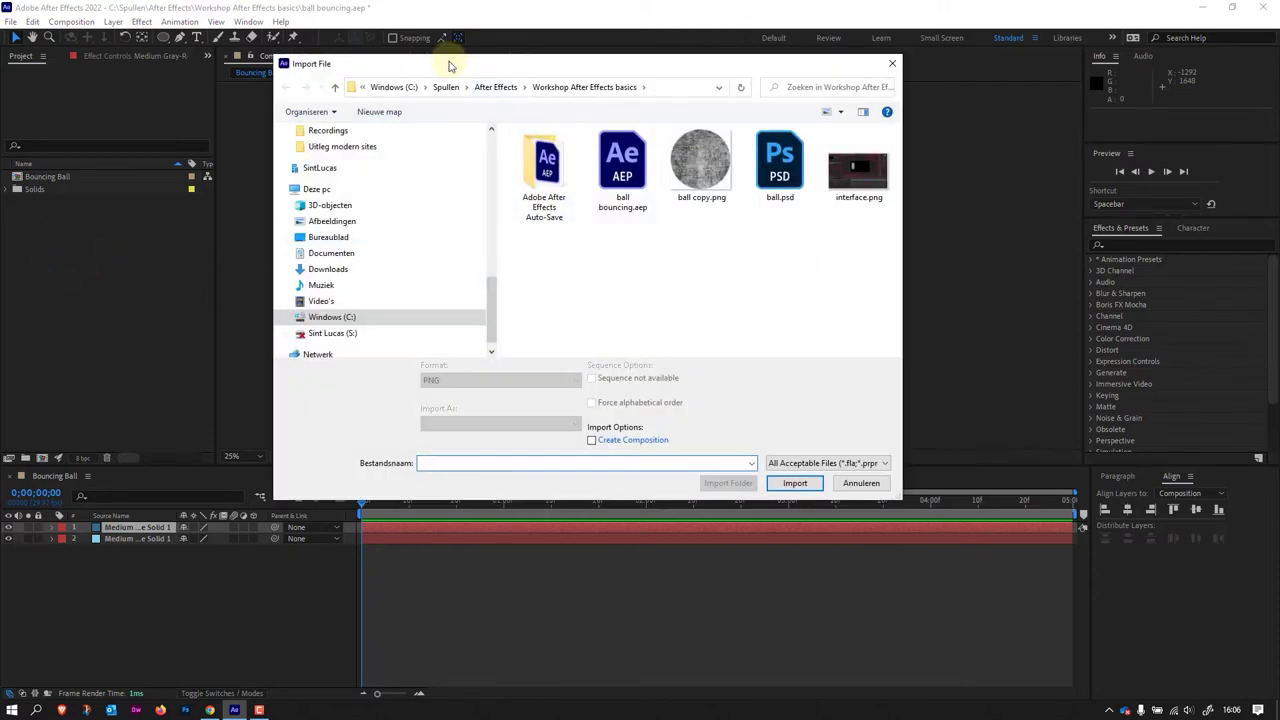
{"action": "left_click_drag", "start_coordinate": [462, 57], "coordinate": [416, 61]}
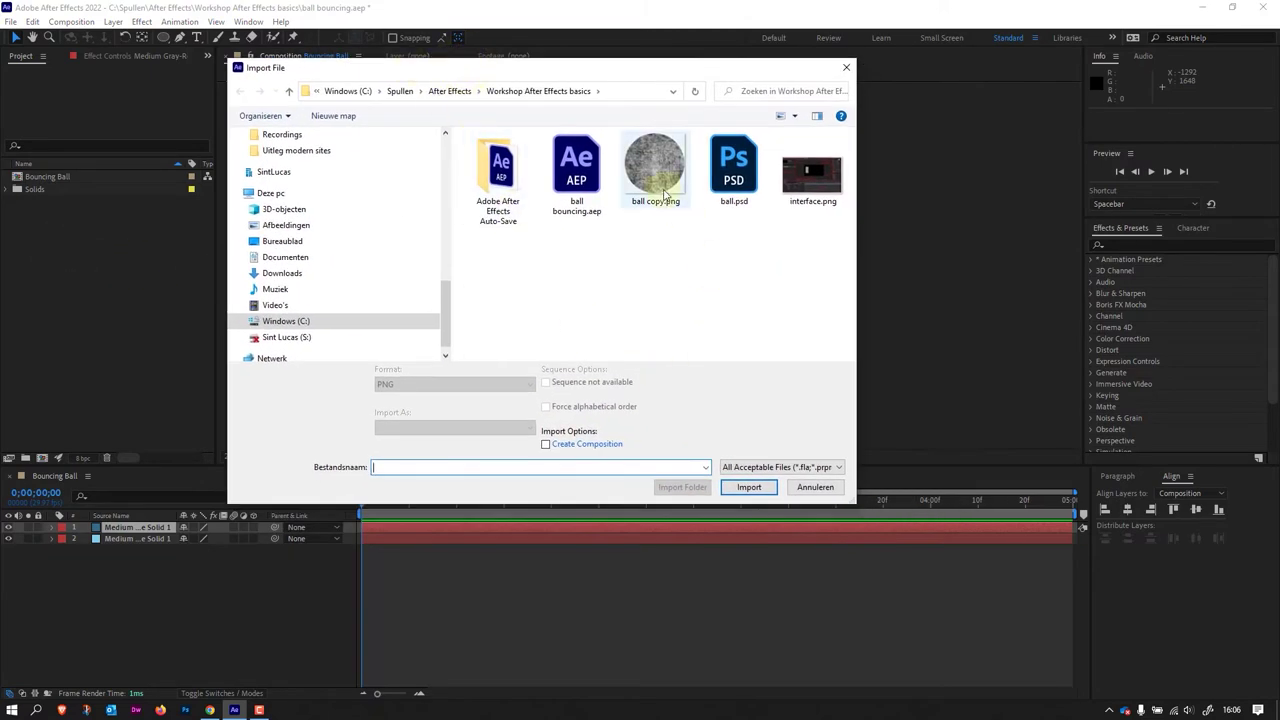
{"action": "left_click", "coordinate": [658, 163]}
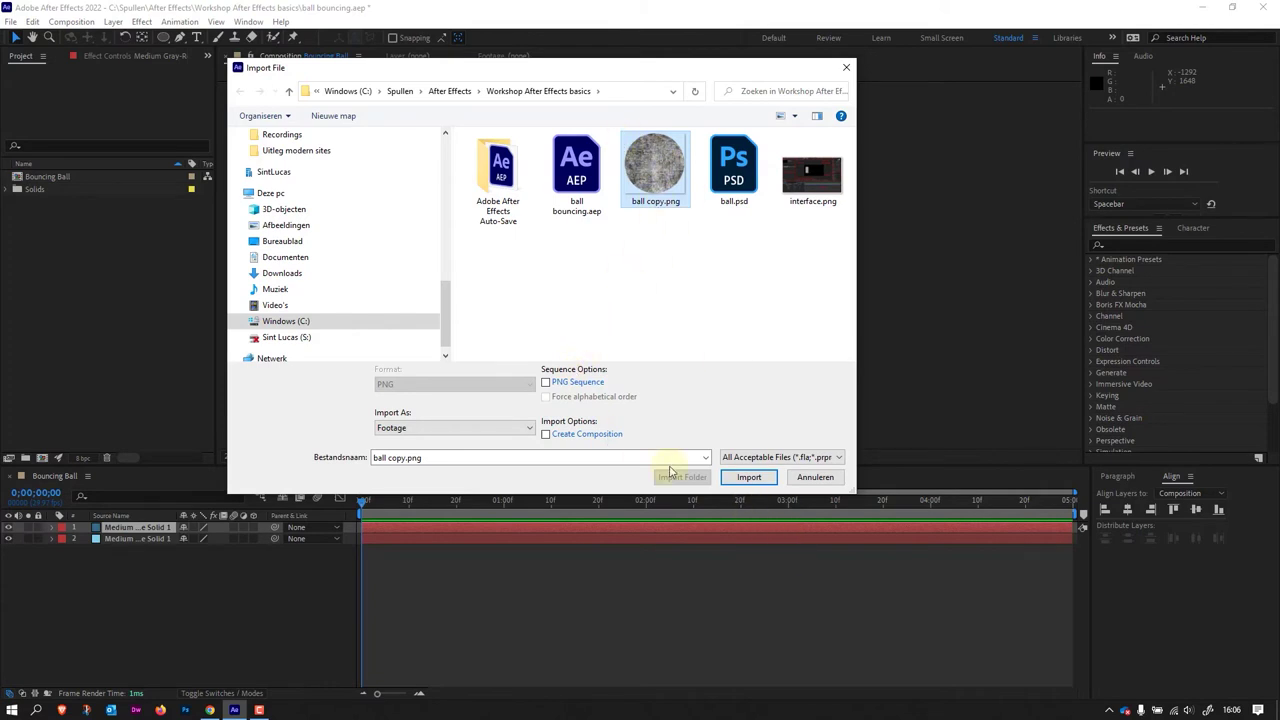
{"action": "left_click", "coordinate": [750, 481]}
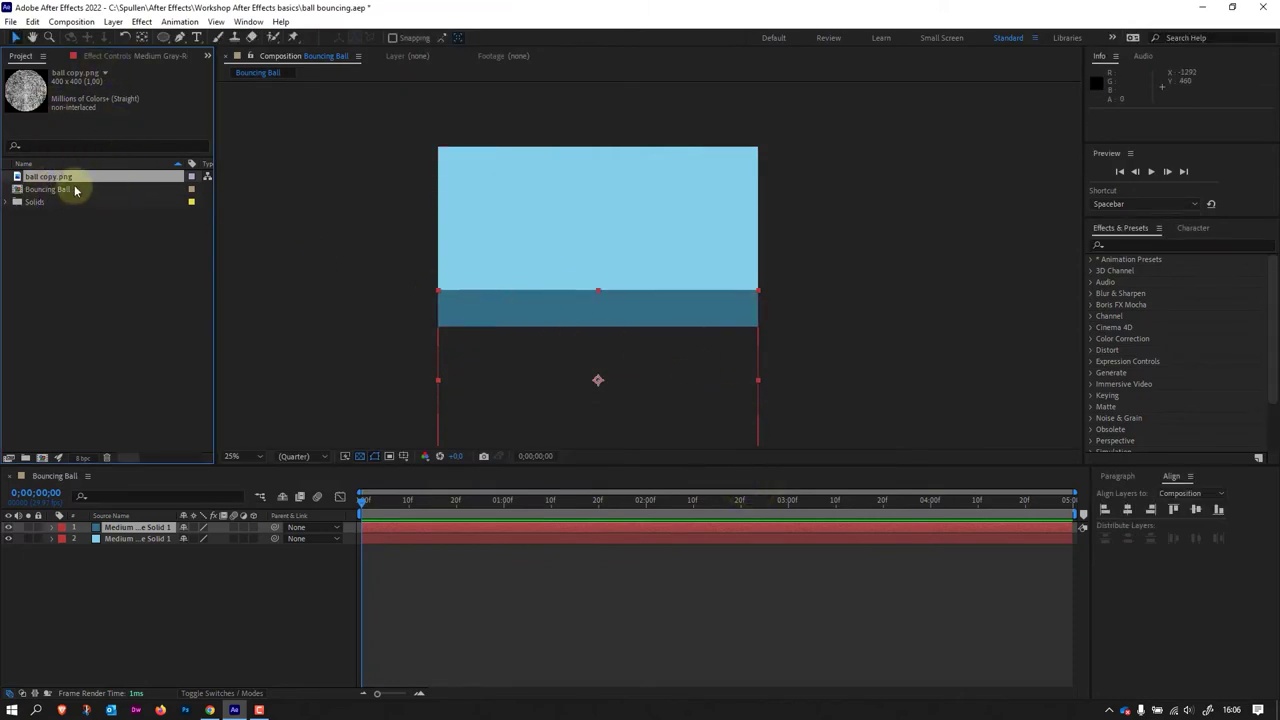
Step: Place ball copy.png as the top layer and scale it down in the top-left corner
{"action": "left_click_drag", "start_coordinate": [88, 176], "coordinate": [197, 469]}
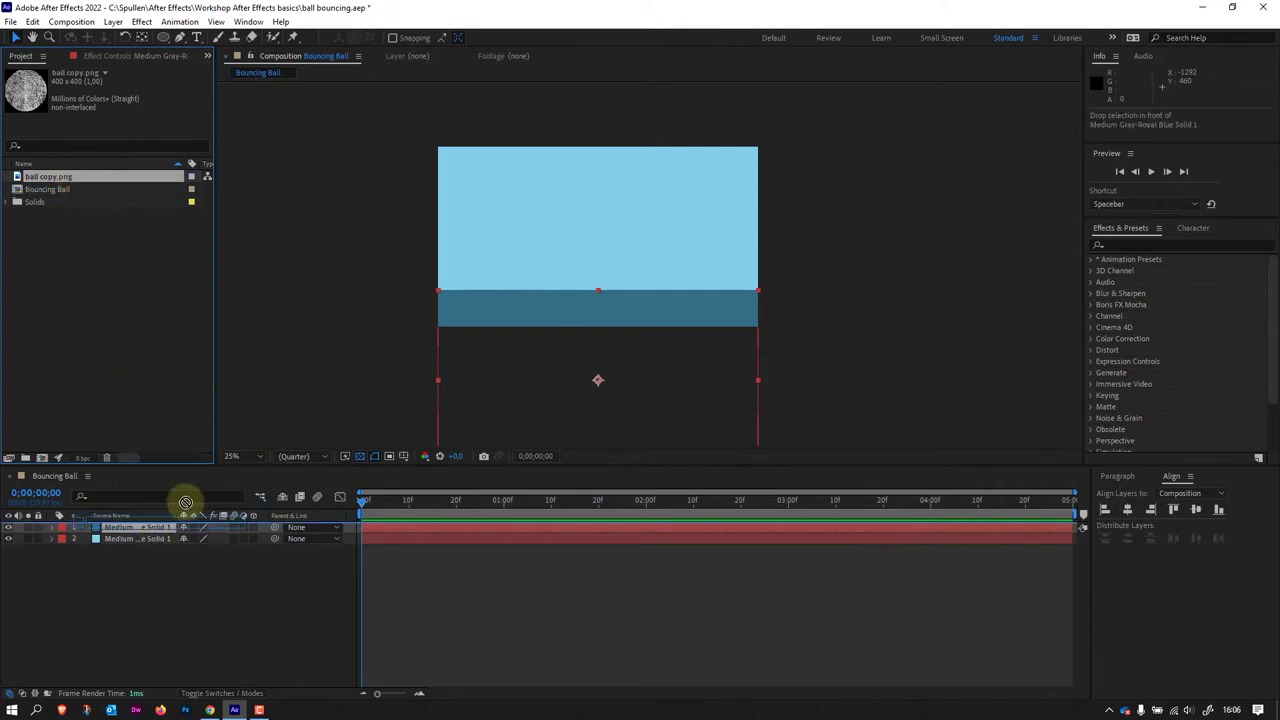
{"action": "mouse_move", "coordinate": [197, 469]}
{"action": "left_mouse_down"}
{"action": "mouse_move", "coordinate": [620, 230]}
{"action": "mouse_move", "coordinate": [297, 423]}
{"action": "mouse_move", "coordinate": [478, 184]}
{"action": "left_mouse_up"}
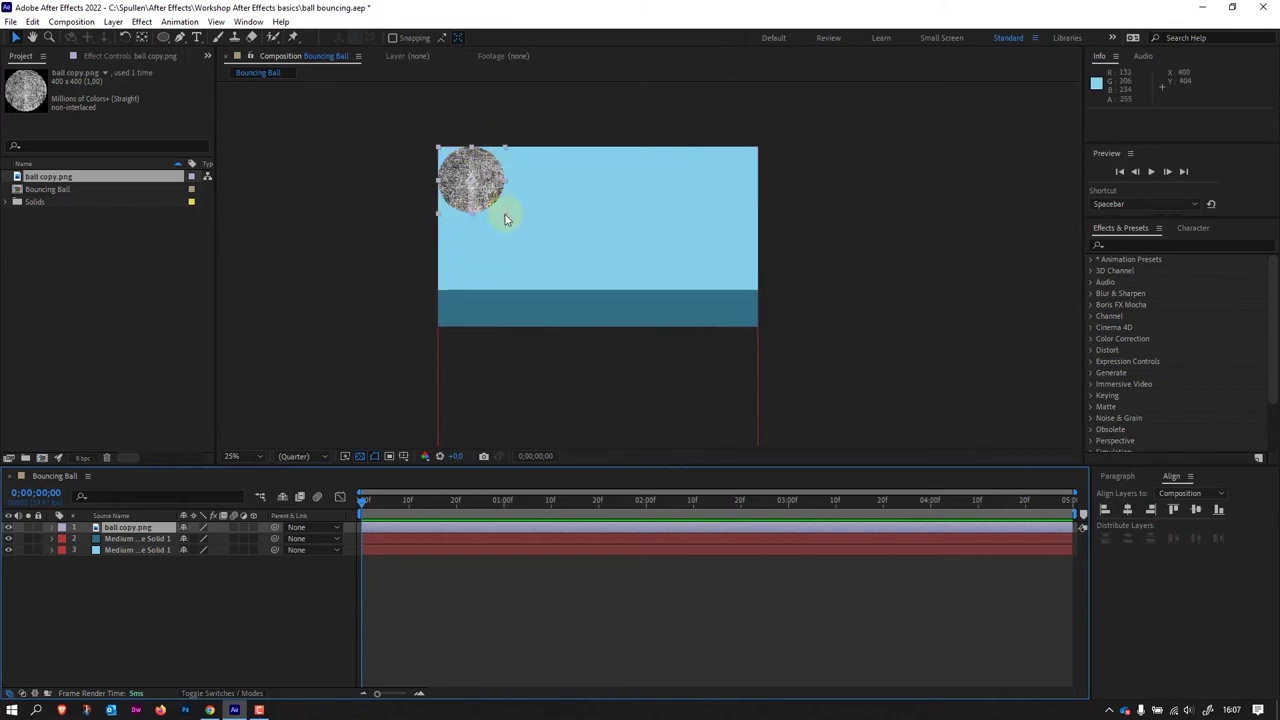
{"action": "mouse_move", "coordinate": [505, 219]}
{"action": "left_mouse_down"}
{"action": "mouse_move", "coordinate": [526, 216]}
{"action": "mouse_move", "coordinate": [502, 215]}
{"action": "mouse_move", "coordinate": [466, 178]}
{"action": "left_mouse_up"}
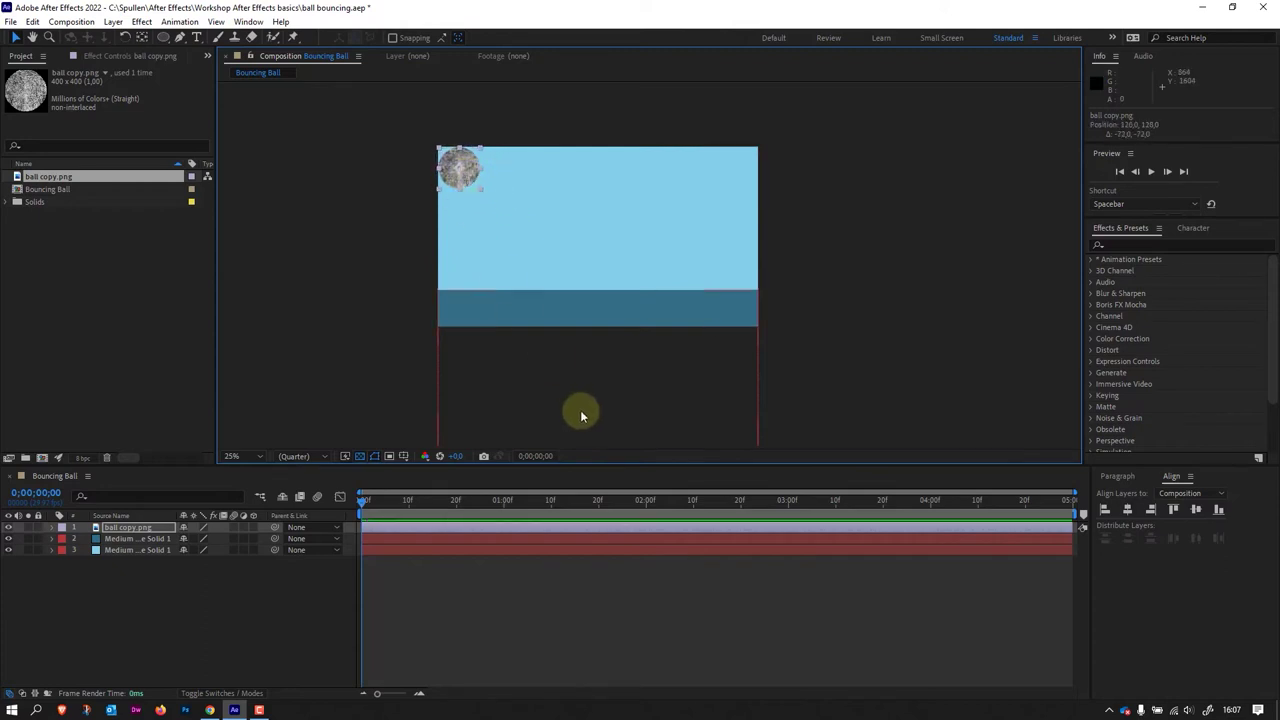
Step: Zoom the viewer to 50%, recentre the composition, and lock the ground solid layer
{"action": "key", "text": "period"}
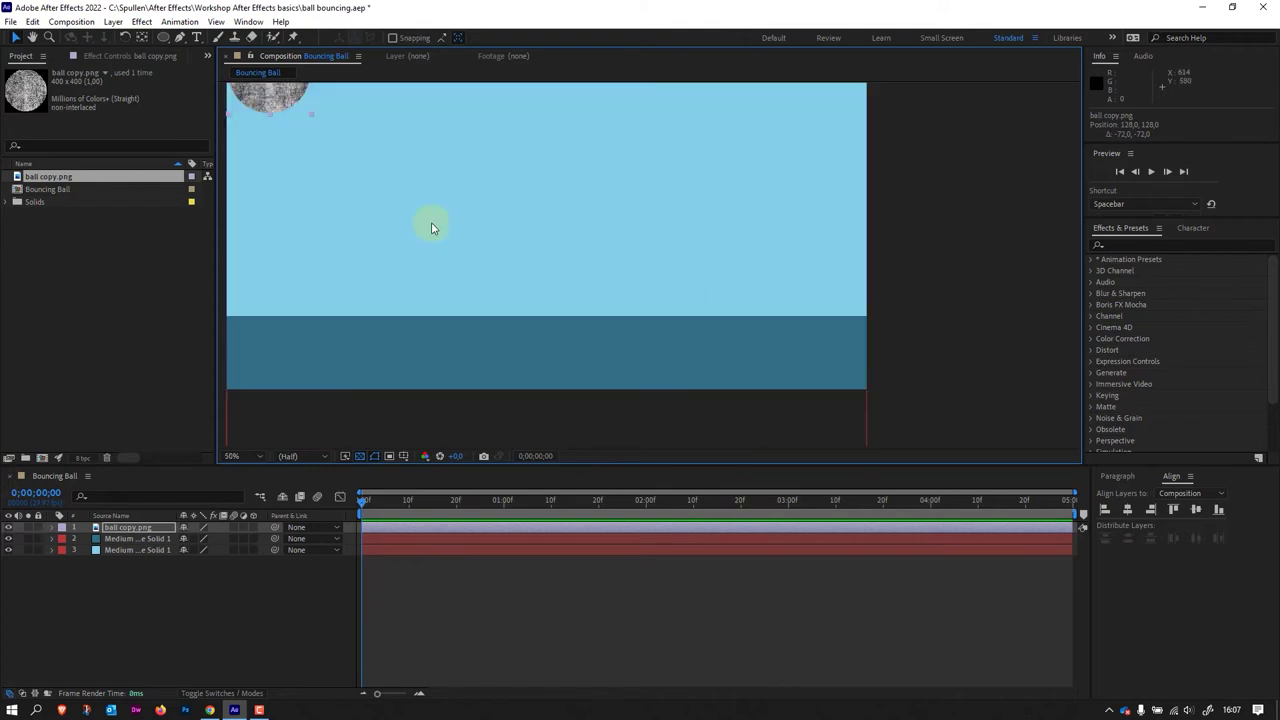
{"action": "left_click_drag", "start_coordinate": [371, 146], "coordinate": [507, 222]}
{"action": "key", "text": "v"}
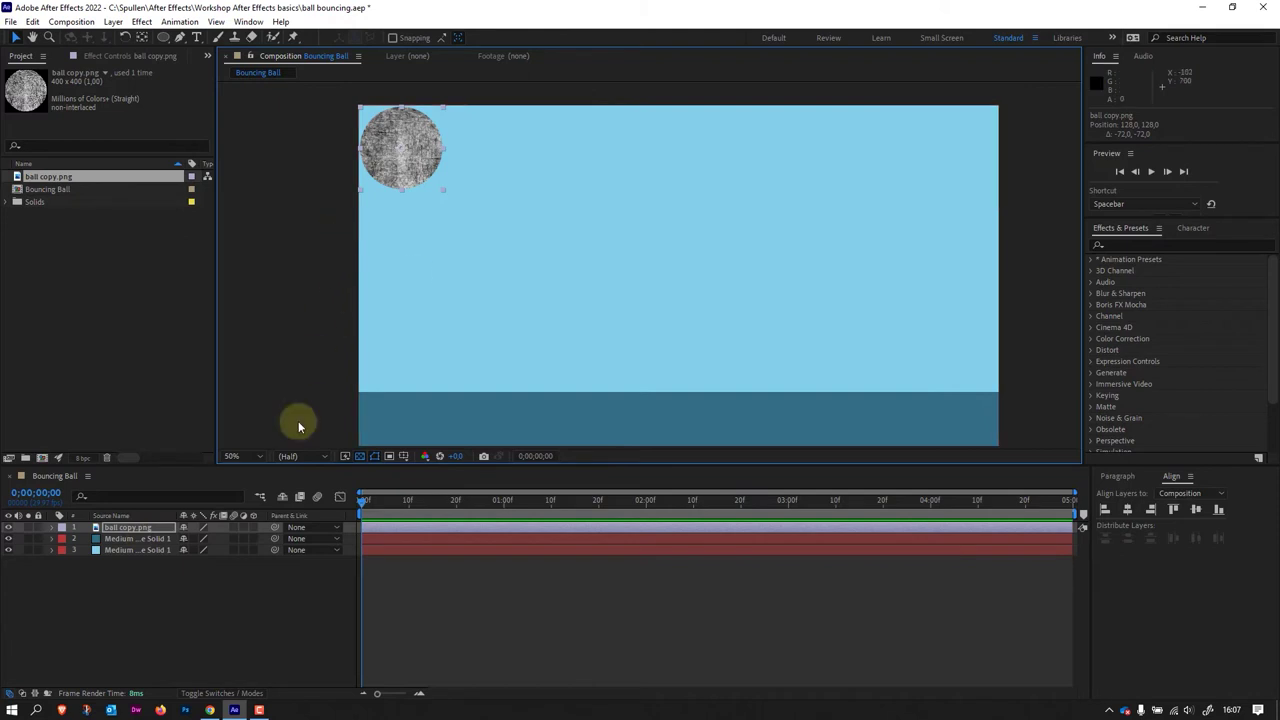
{"action": "left_click", "coordinate": [160, 540]}
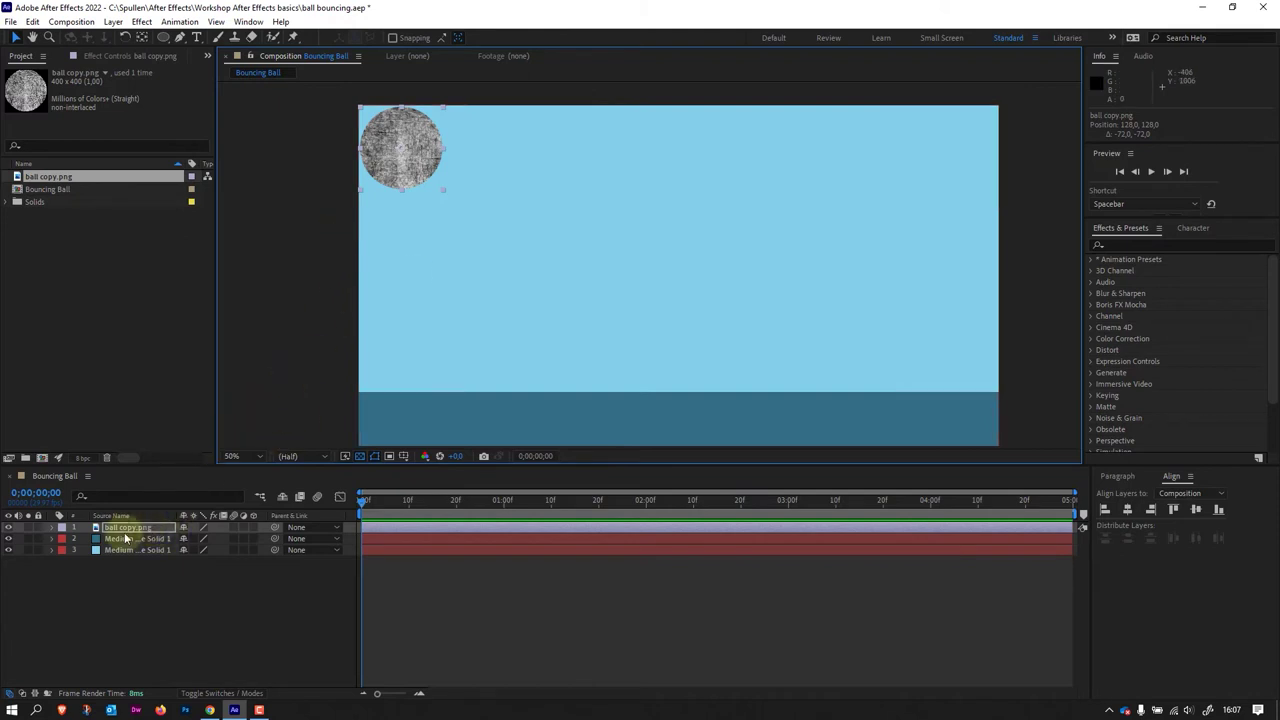
{"action": "left_click", "coordinate": [38, 536]}
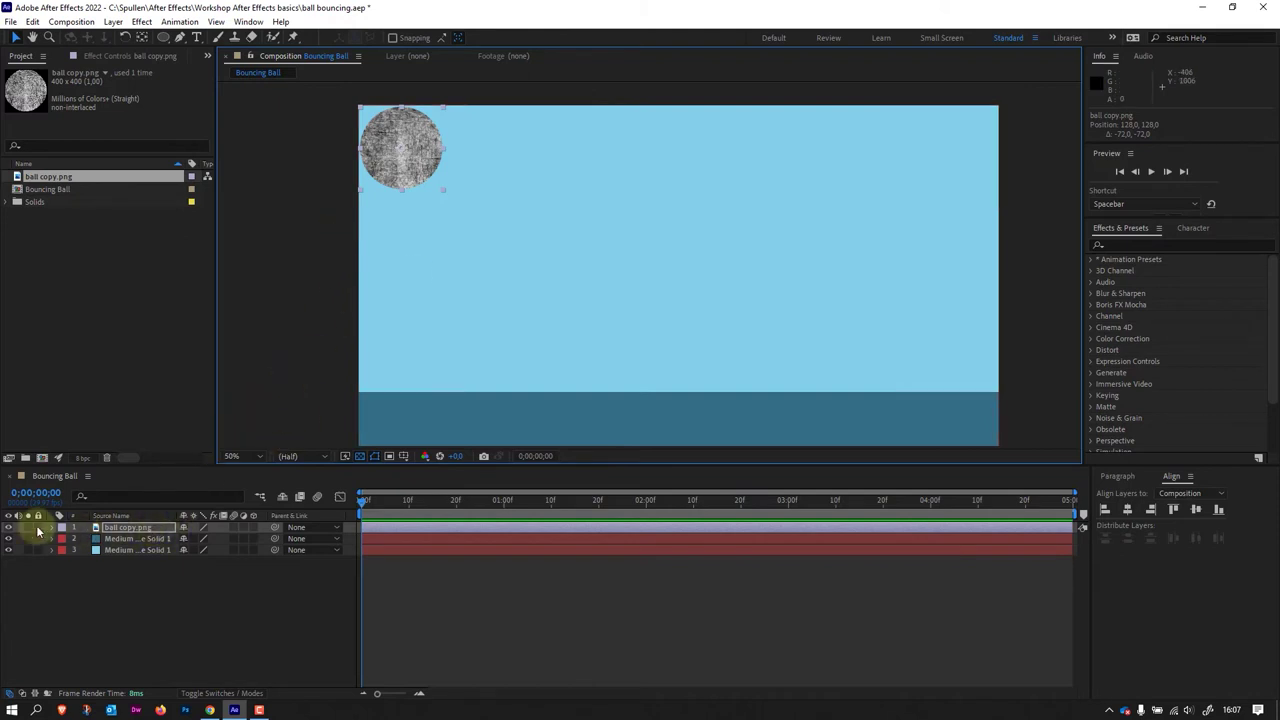
Step: Apply a Gradient Overlay layer style to the ball copy.png layer
{"action": "right_click", "coordinate": [155, 530]}
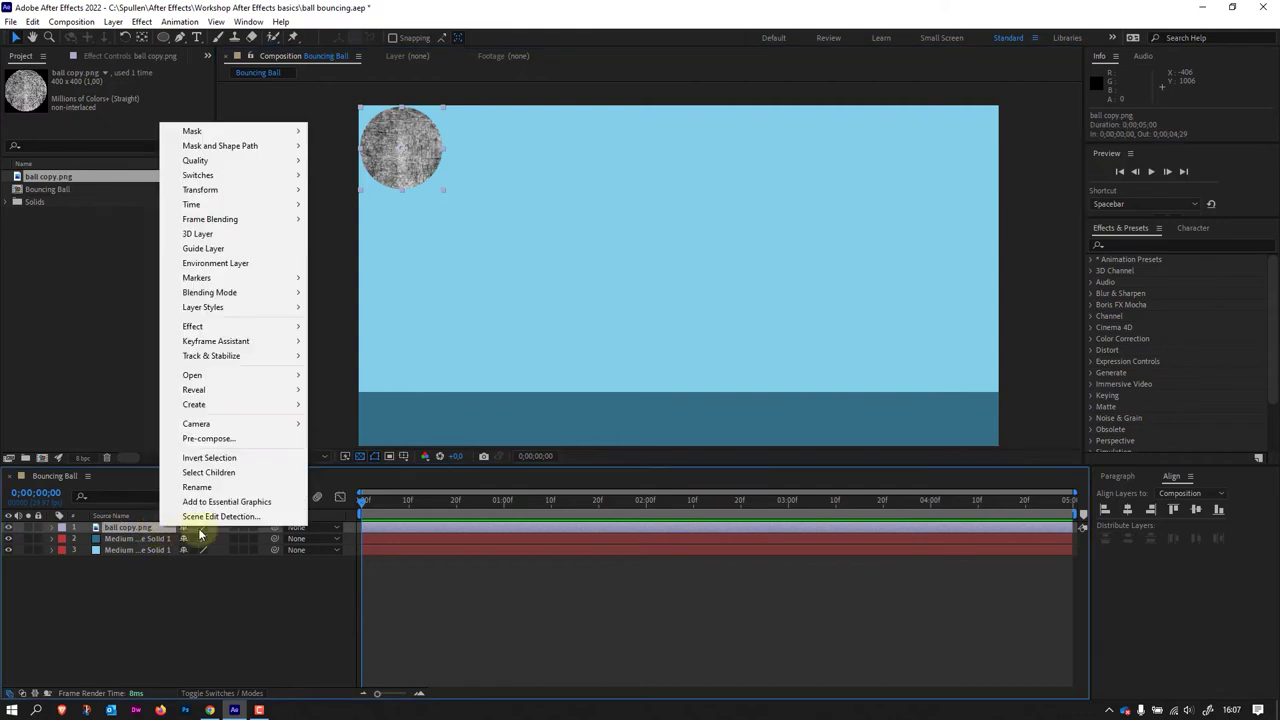
{"action": "mouse_move", "coordinate": [235, 308]}
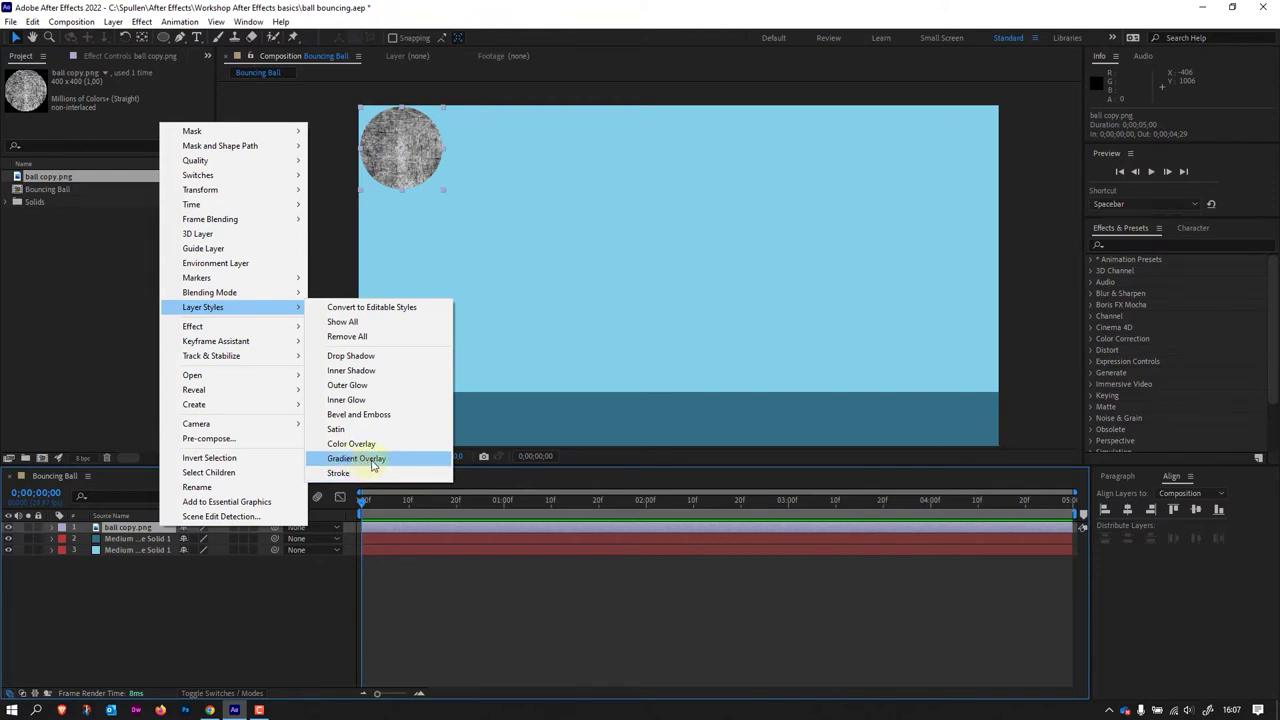
{"action": "left_click", "coordinate": [366, 462]}
{"action": "left_click", "coordinate": [366, 462]}
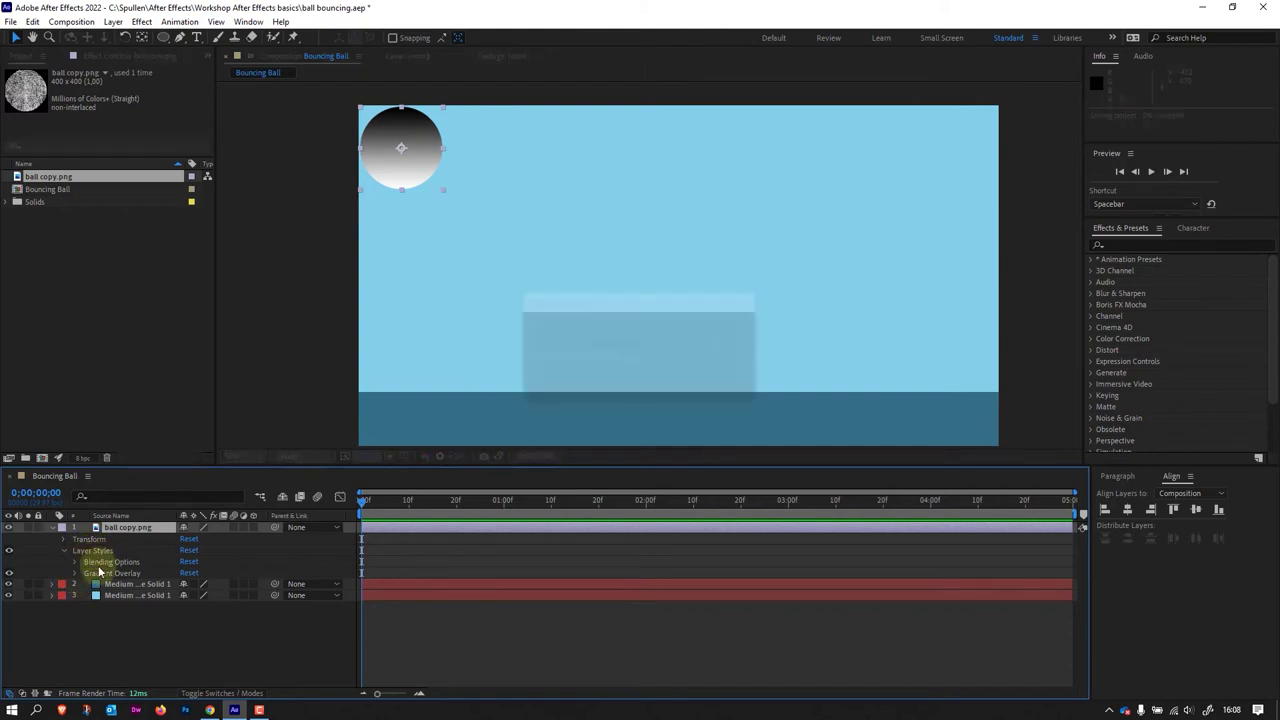
Step: Set the ball's Gradient Overlay to Radial style with Multiply blend mode
{"action": "left_click", "coordinate": [75, 574]}
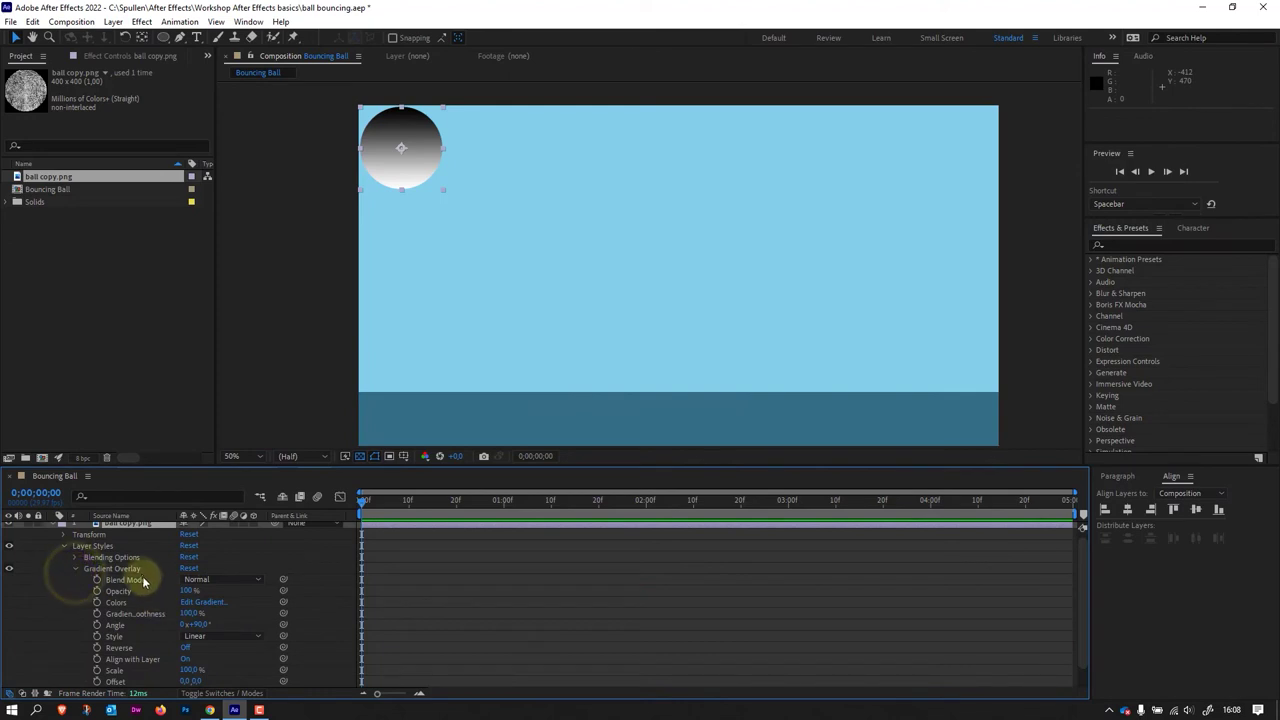
{"action": "left_click", "coordinate": [197, 580]}
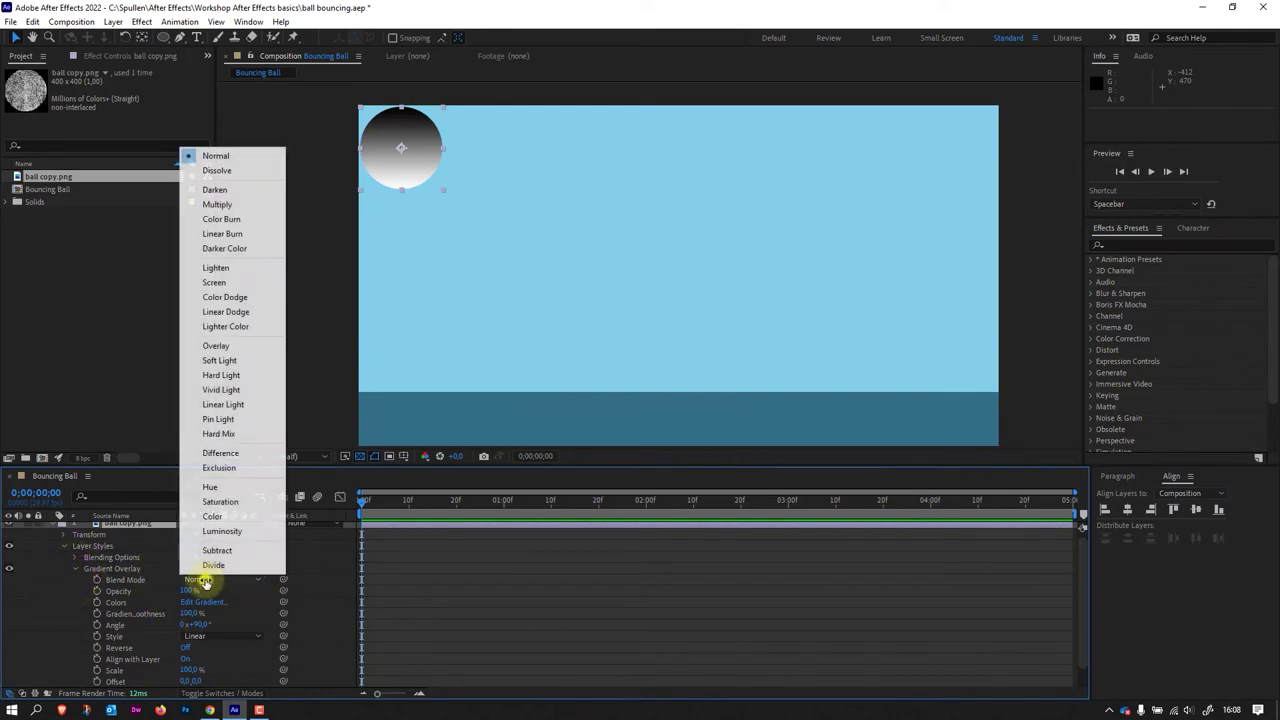
{"action": "left_click", "coordinate": [232, 205]}
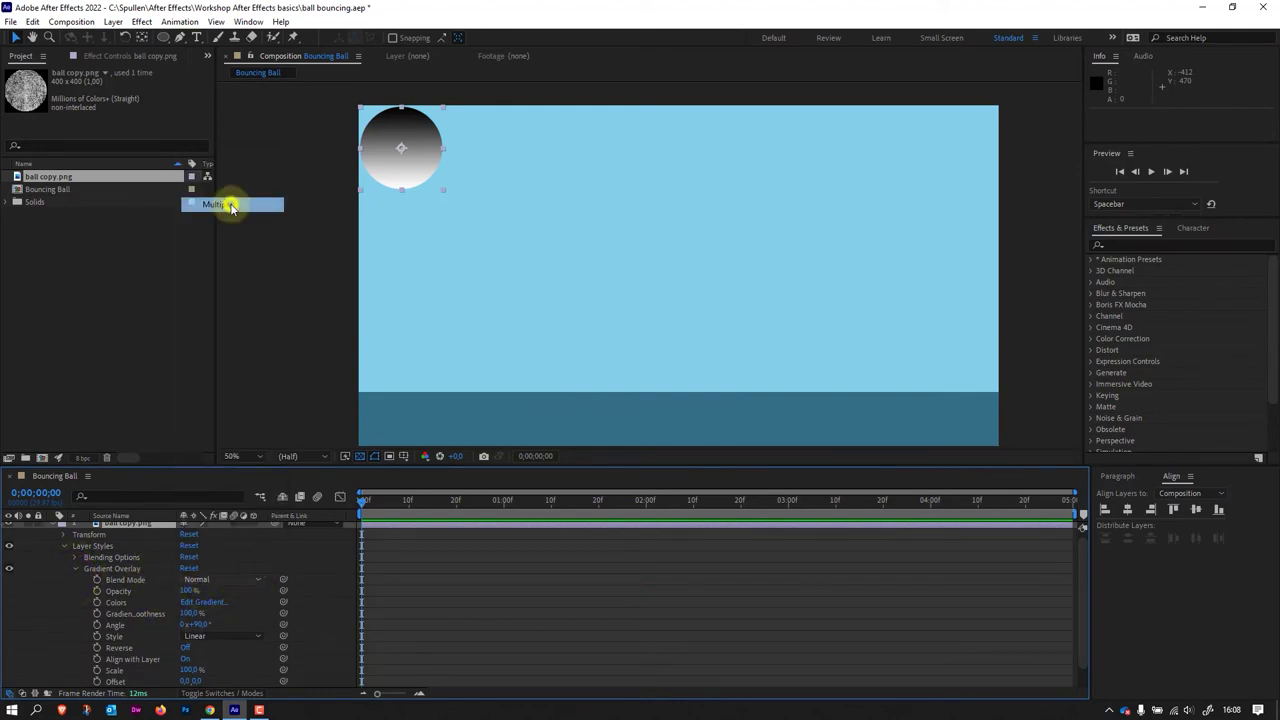
{"action": "left_click", "coordinate": [200, 637]}
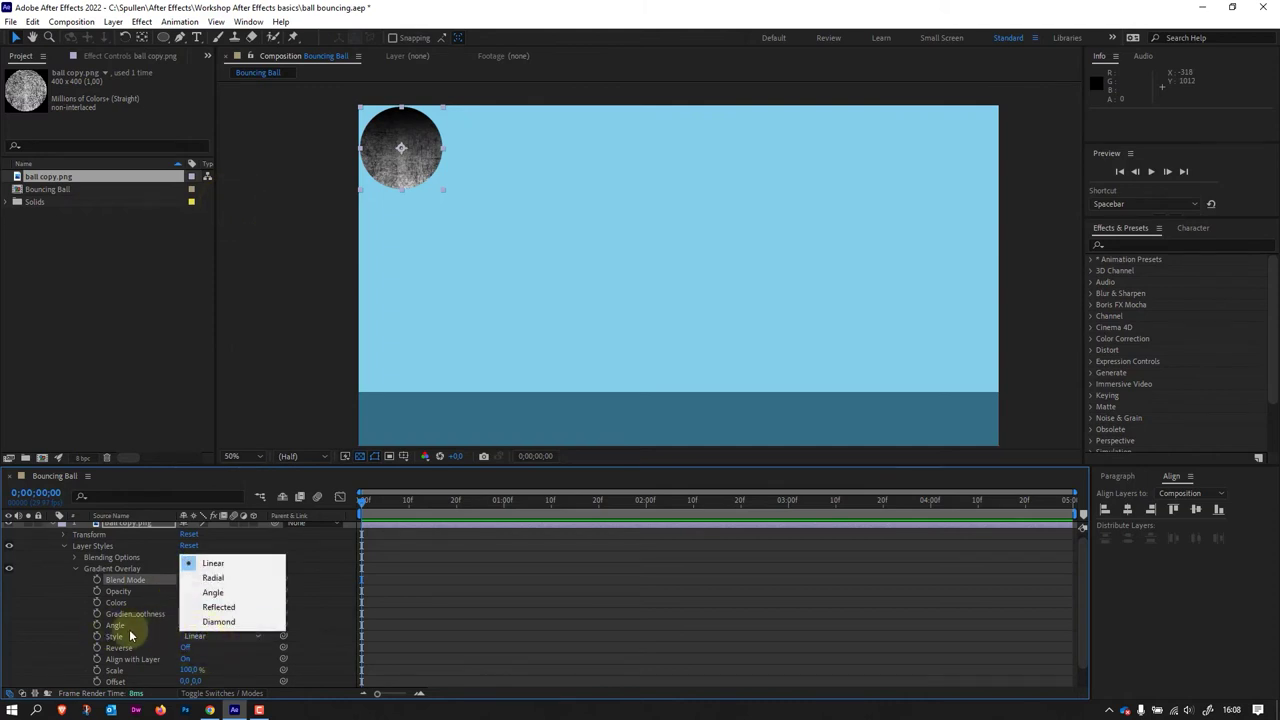
{"action": "left_click", "coordinate": [218, 580]}
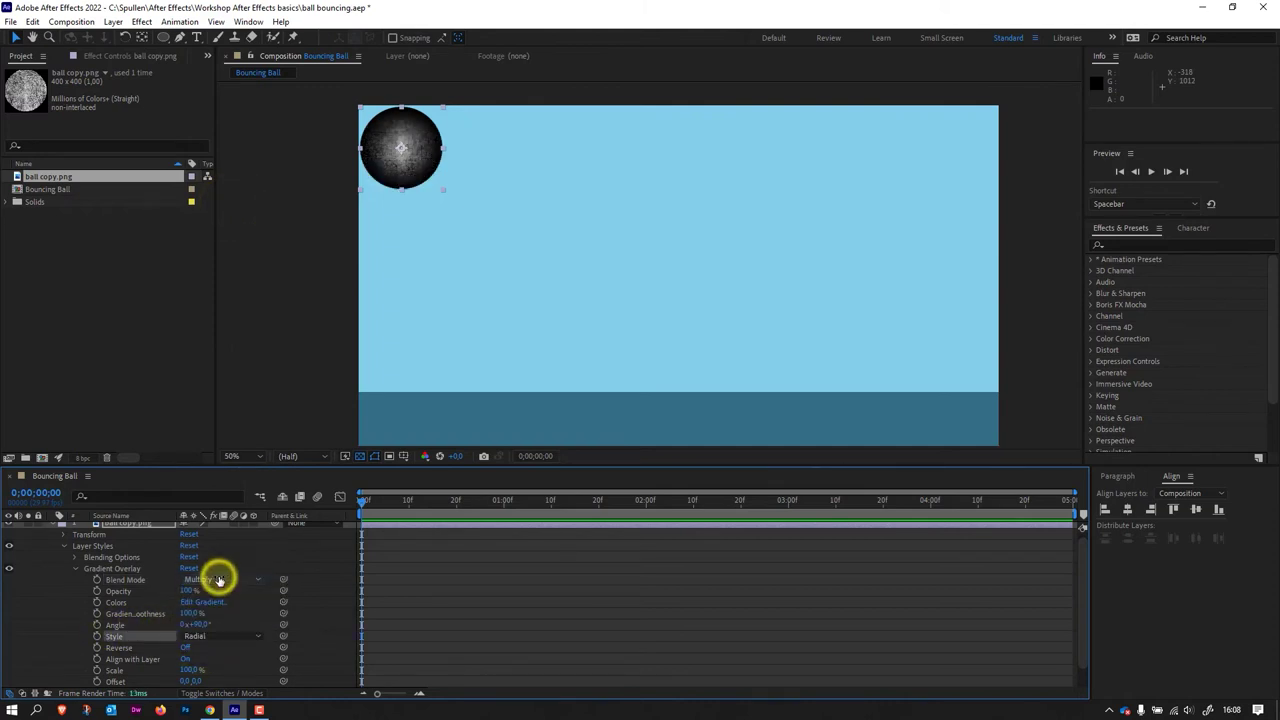
{"action": "left_click", "coordinate": [258, 581]}
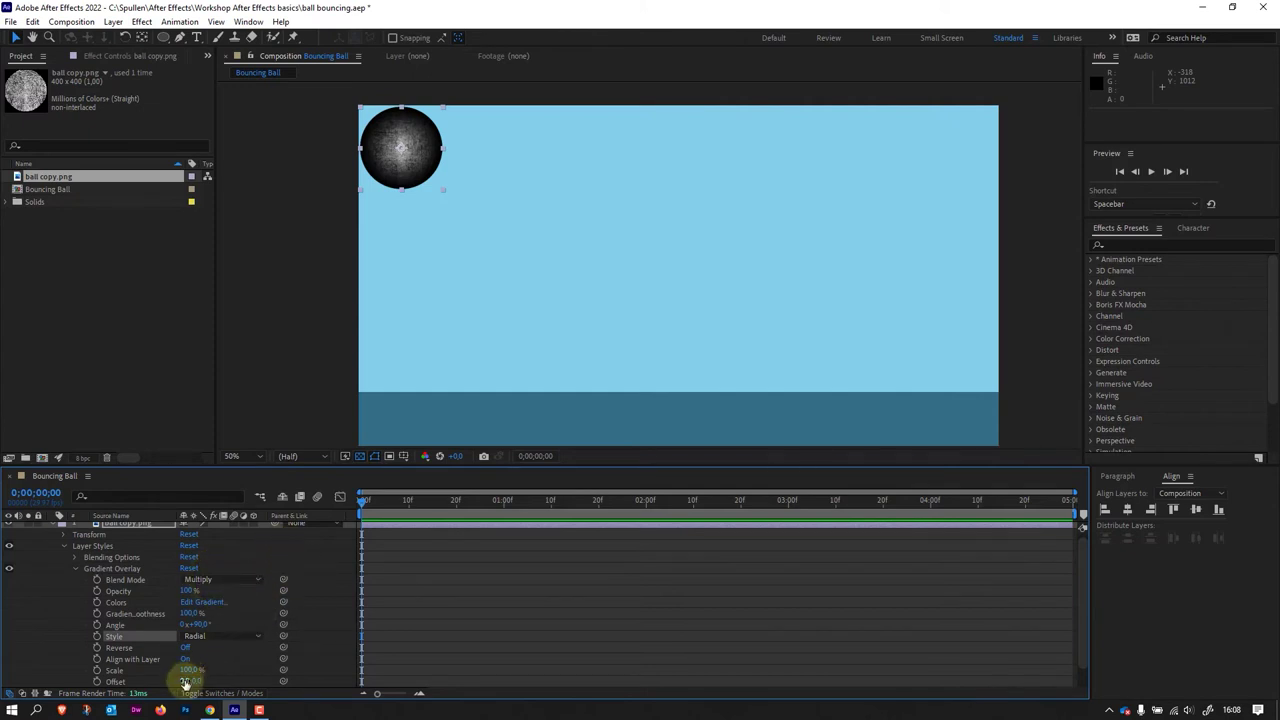
Step: Shift the gradient offset to about -13, -25 and lower its opacity to 73%
{"action": "left_click_drag", "start_coordinate": [185, 682], "coordinate": [174, 683]}
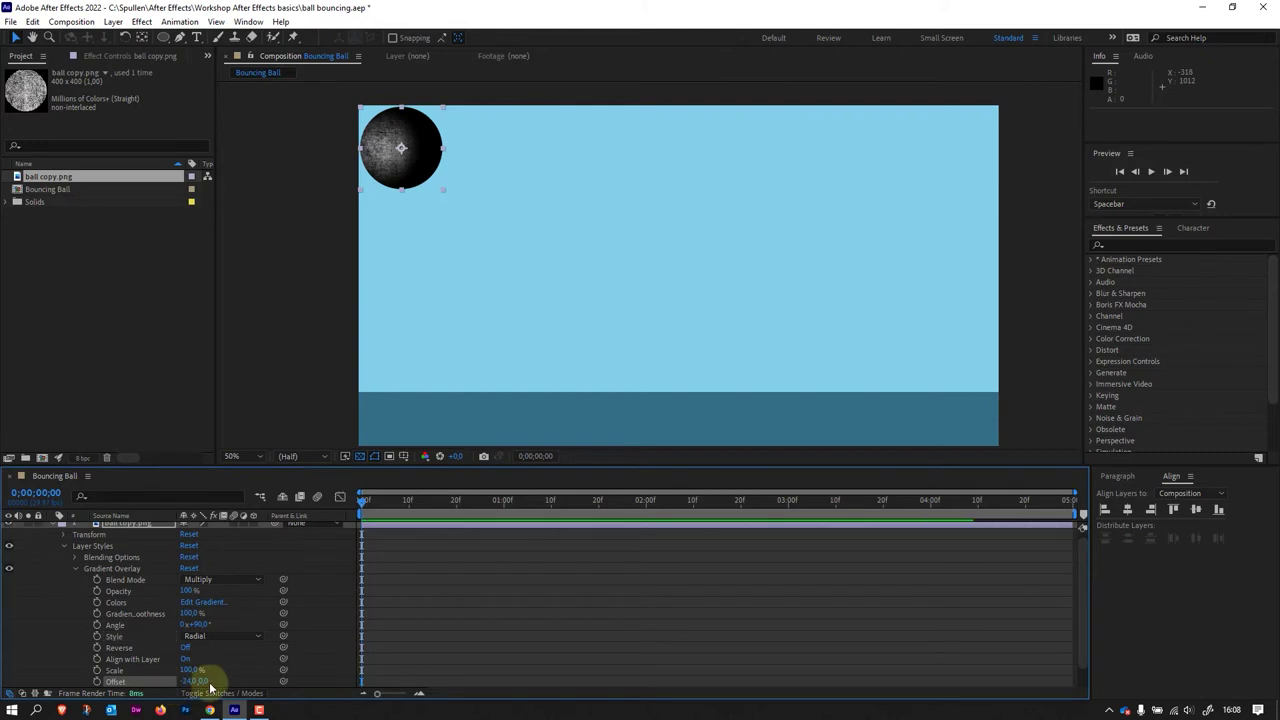
{"action": "left_click_drag", "start_coordinate": [203, 681], "coordinate": [192, 680]}
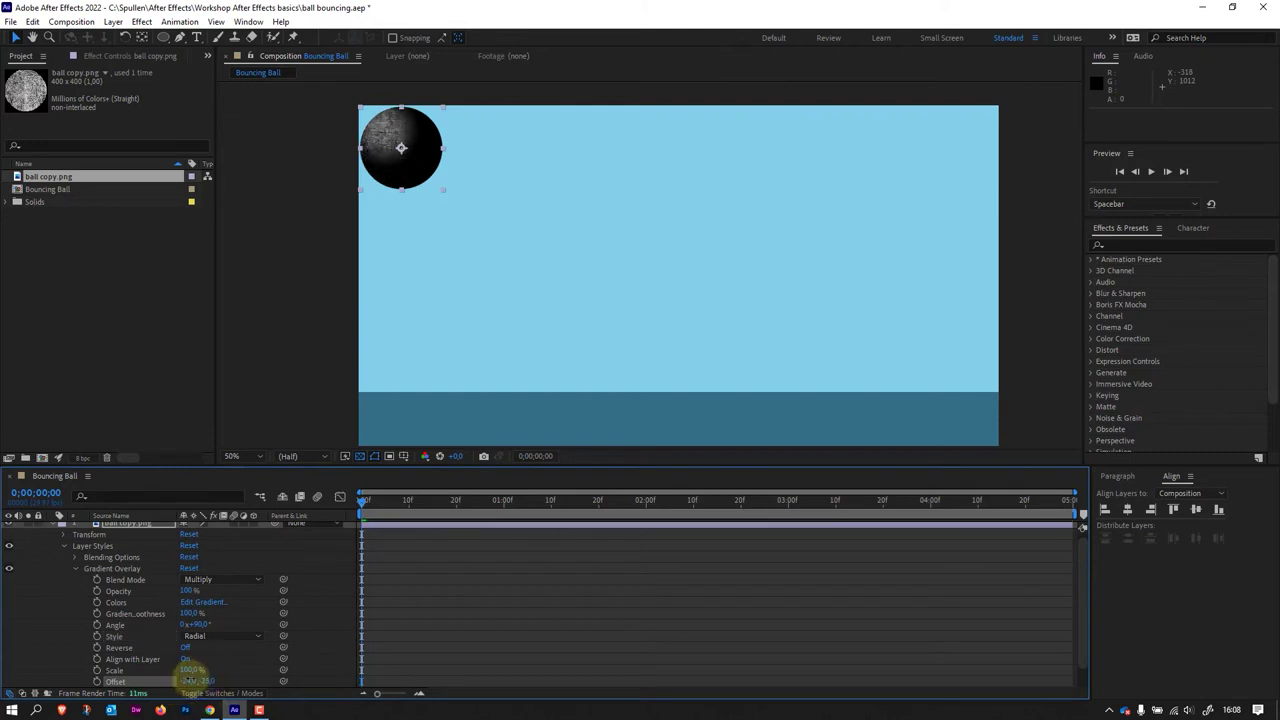
{"action": "left_click_drag", "start_coordinate": [186, 686], "coordinate": [186, 682]}
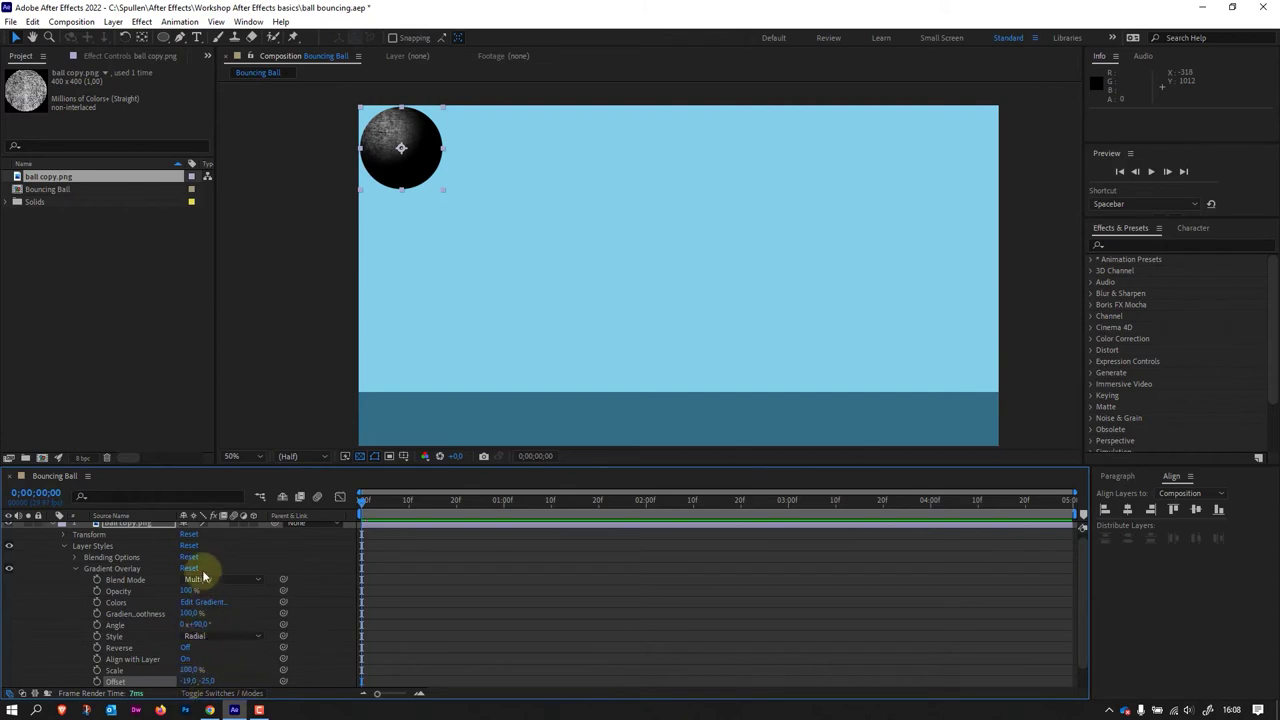
{"action": "left_click_drag", "start_coordinate": [188, 591], "coordinate": [172, 591]}
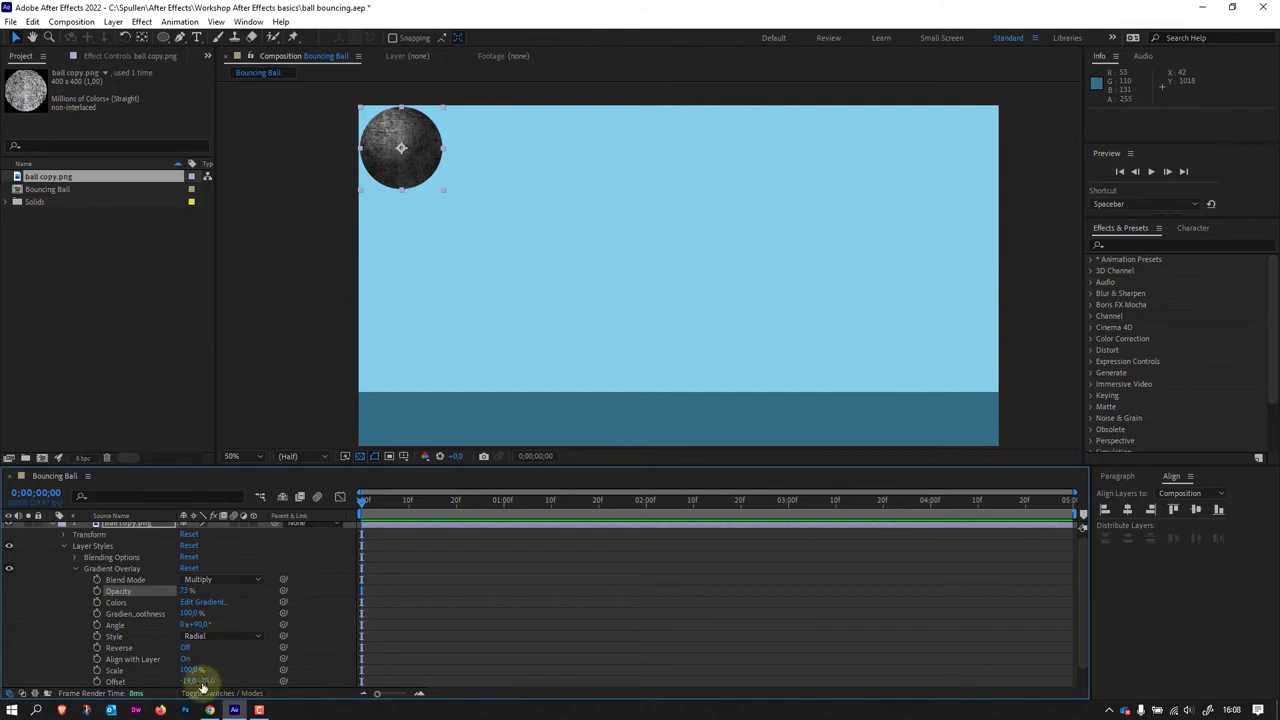
{"action": "left_click_drag", "start_coordinate": [186, 681], "coordinate": [203, 681]}
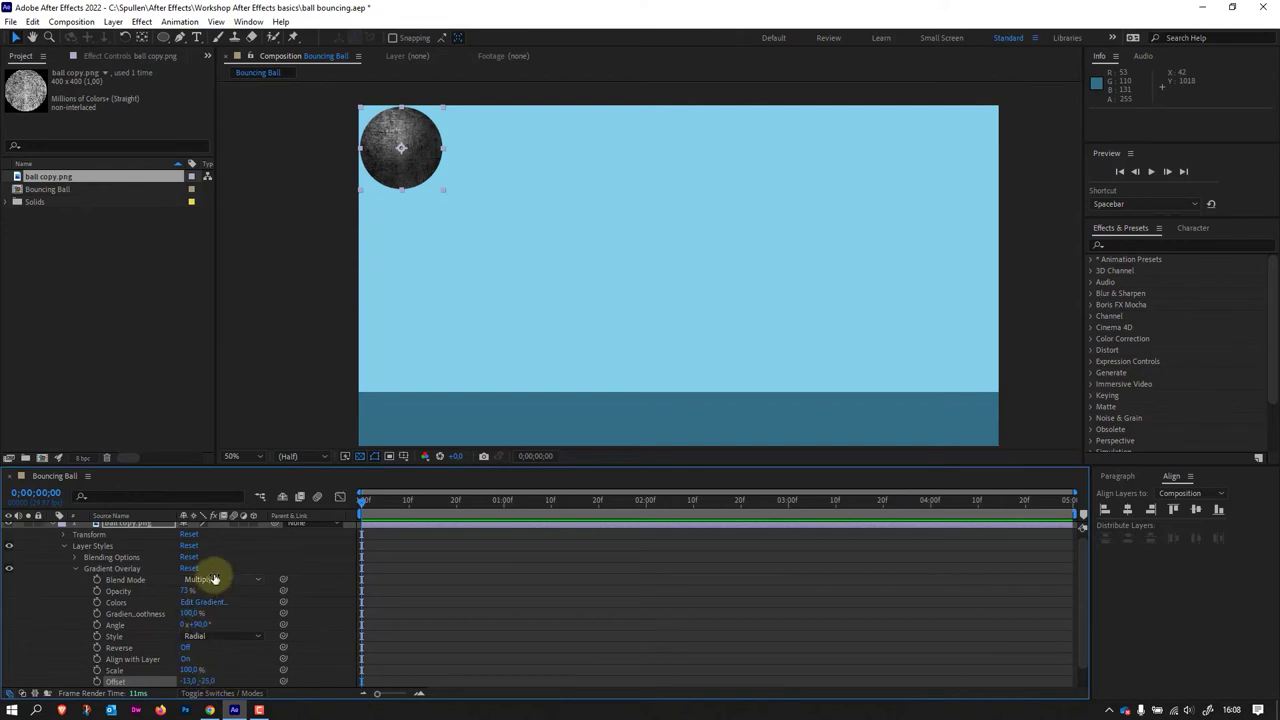
Step: Collapse the layer styles, check and close layer 2's Transform, then reveal the ball layer's Transform values
{"action": "left_click", "coordinate": [65, 548]}
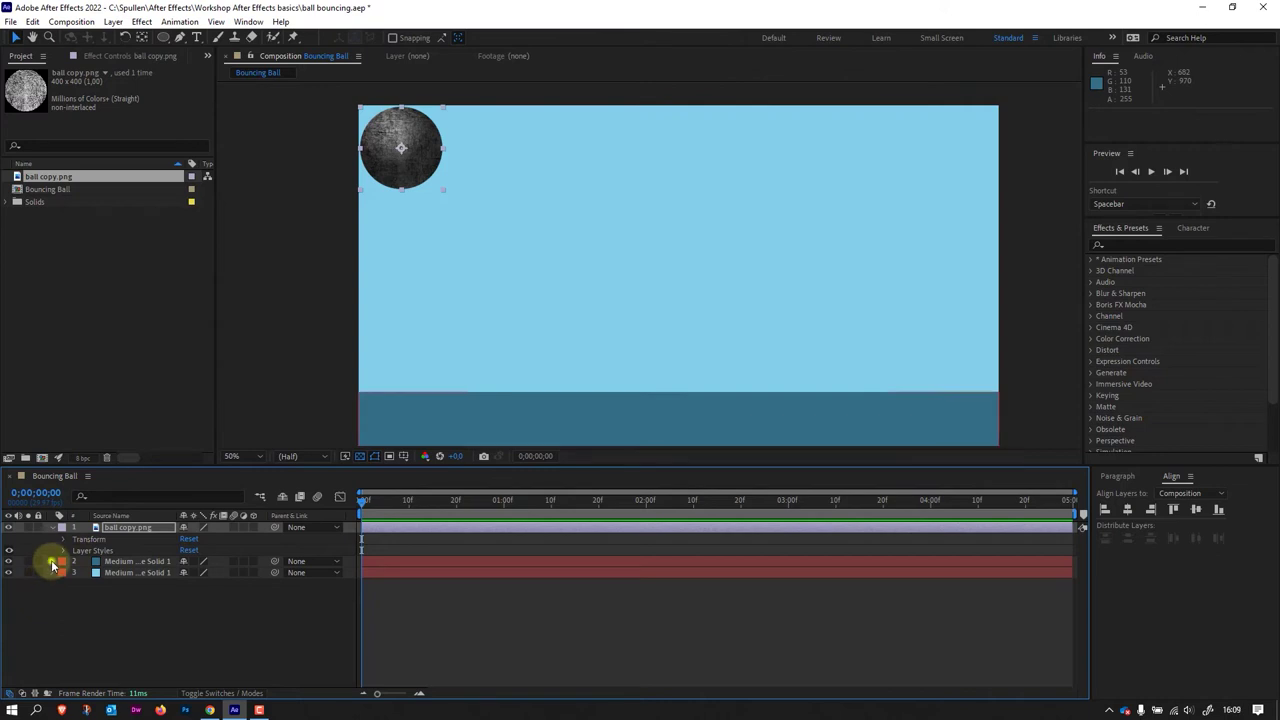
{"action": "left_click", "coordinate": [53, 562]}
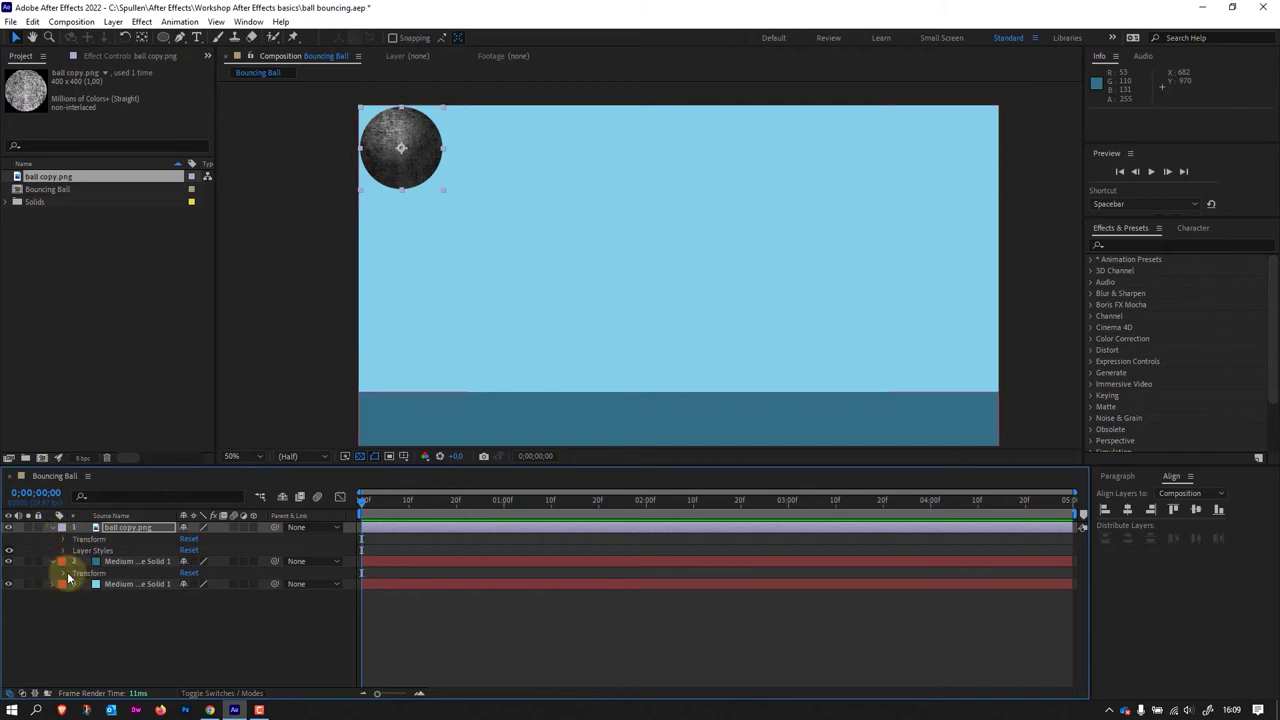
{"action": "left_click", "coordinate": [63, 574]}
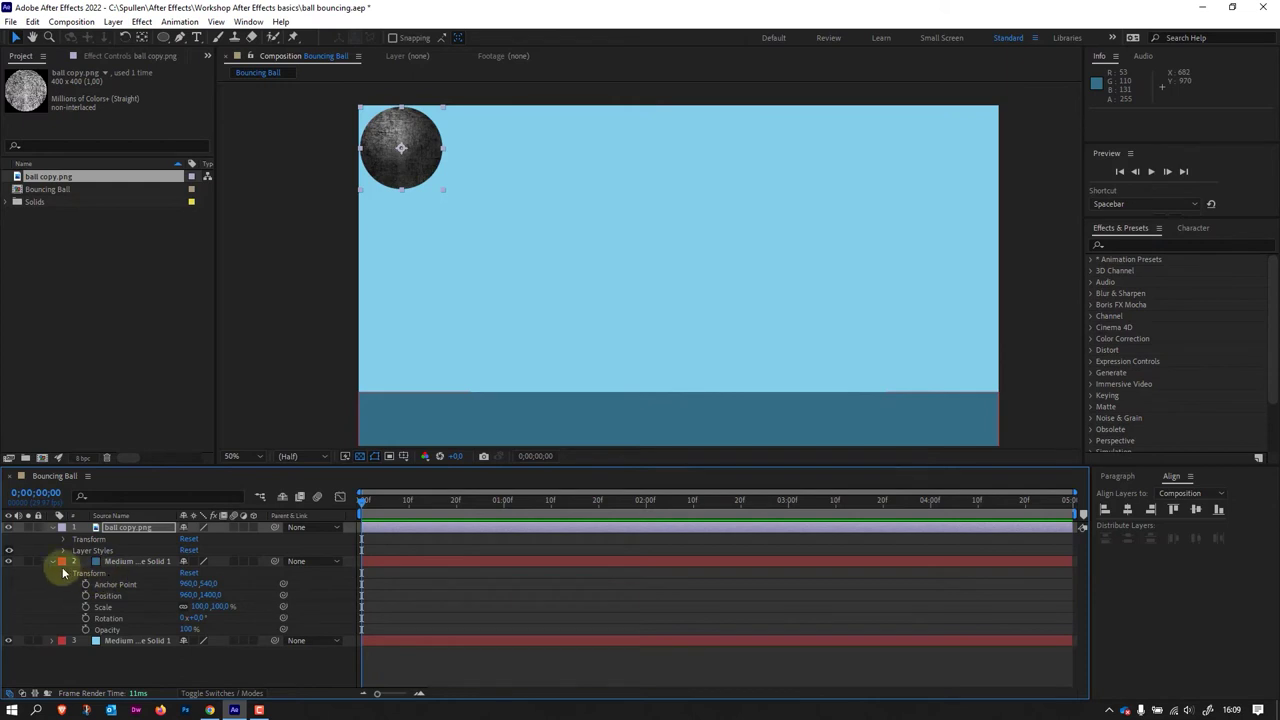
{"action": "left_click", "coordinate": [117, 645]}
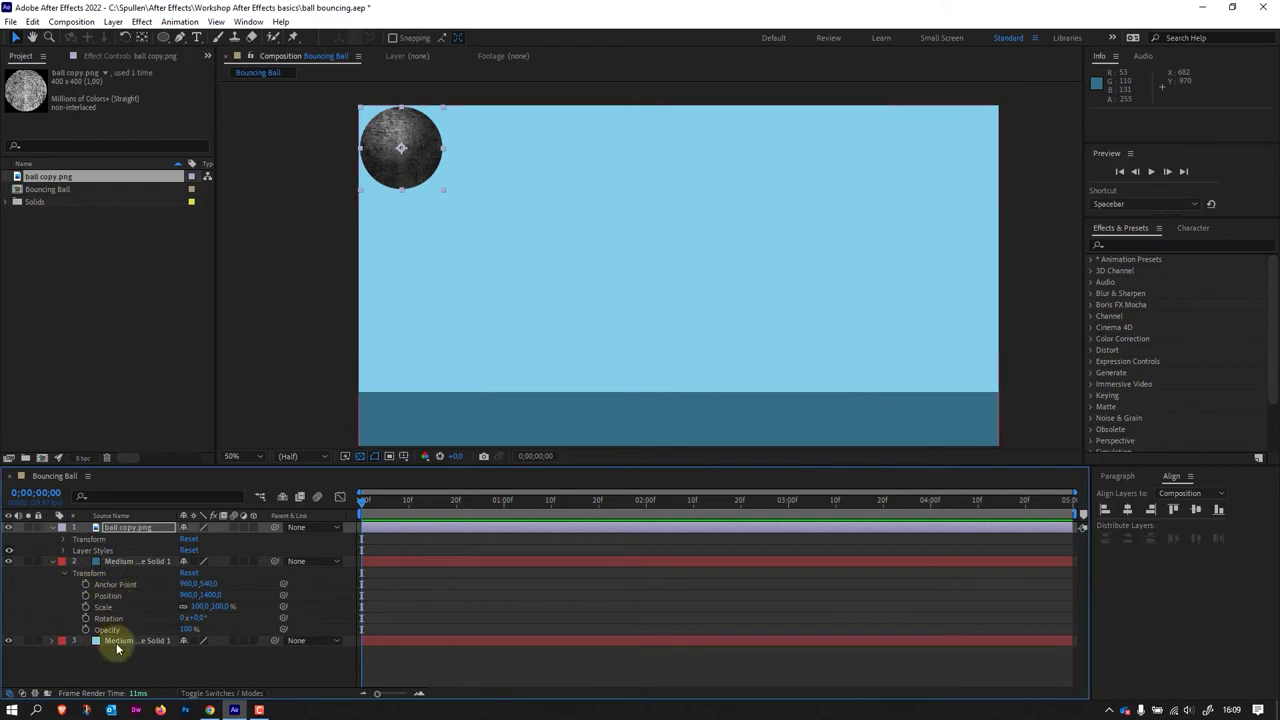
{"action": "left_click", "coordinate": [58, 564]}
{"action": "left_click", "coordinate": [64, 574]}
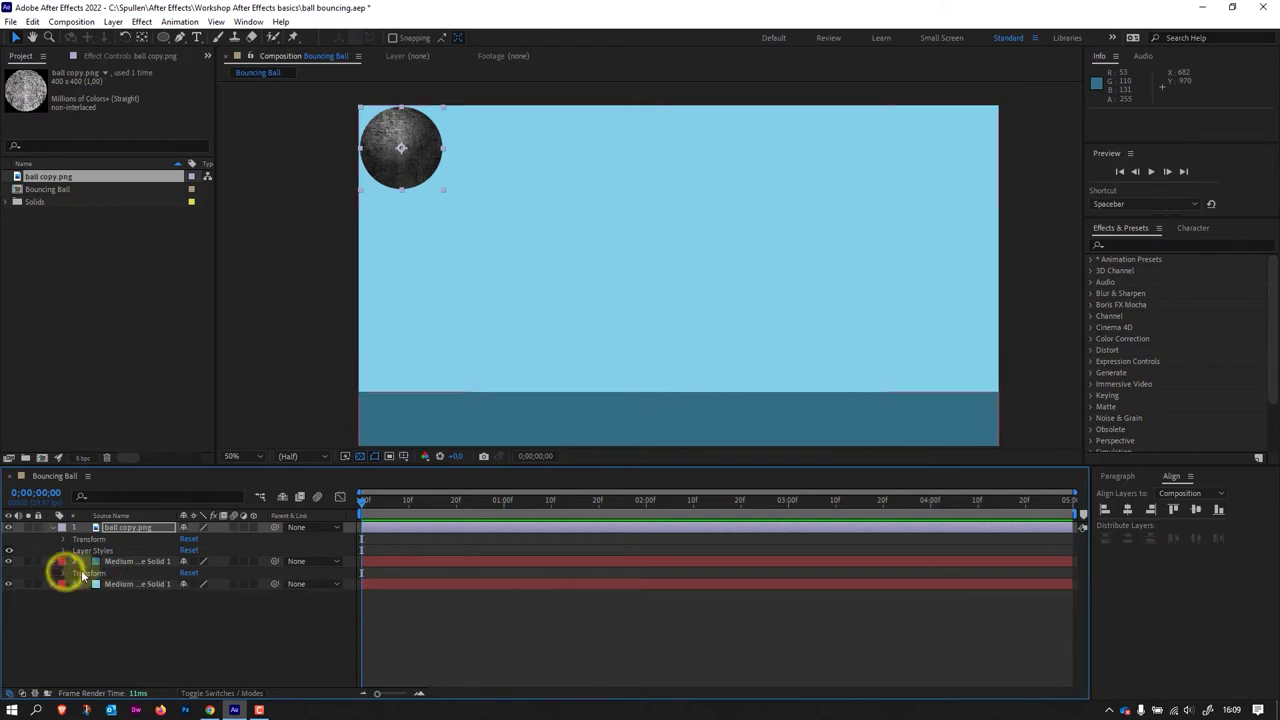
{"action": "left_click", "coordinate": [53, 562]}
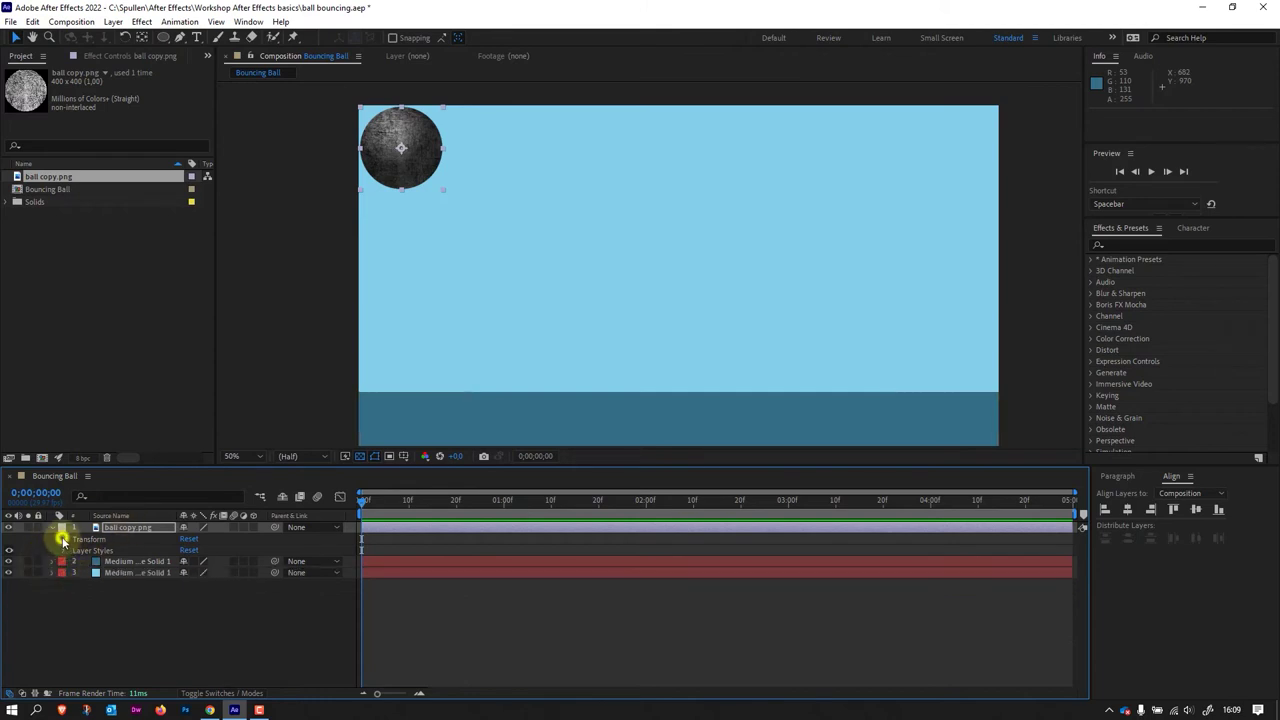
{"action": "left_click", "coordinate": [63, 539]}
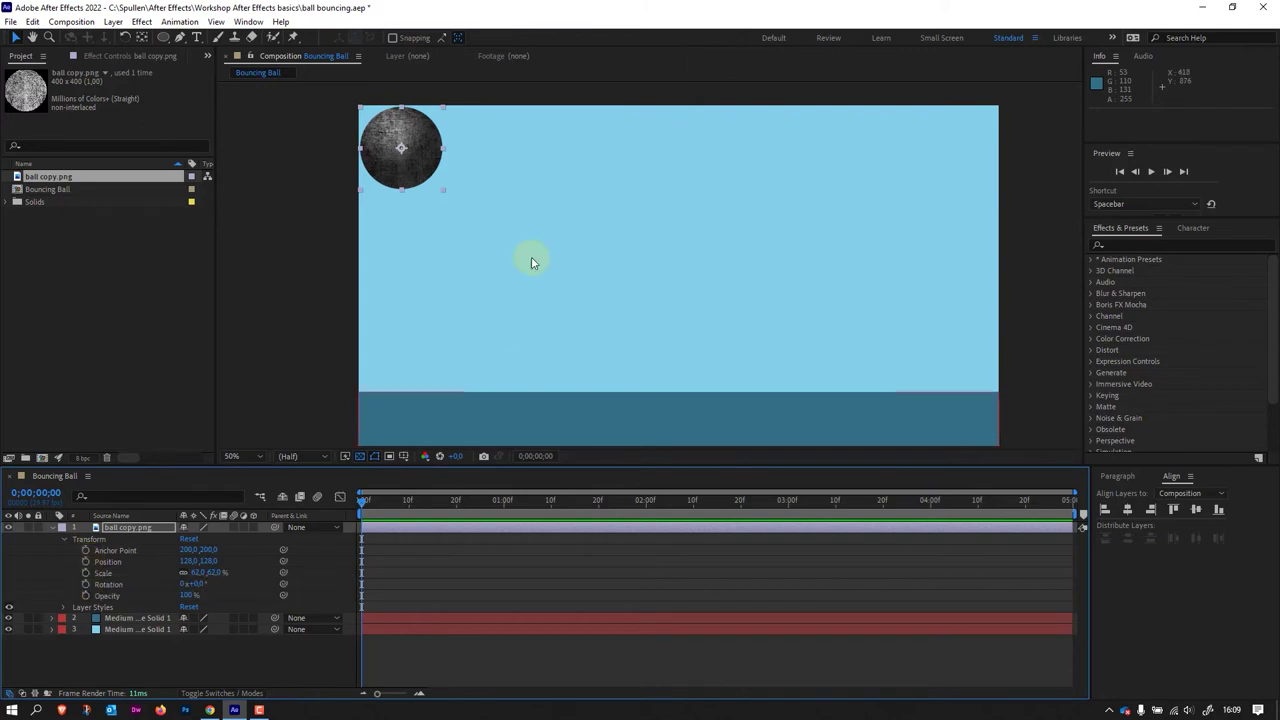
Step: Keyframe the ball's top-left position at 0:00, then drag it onto the ground at 0:15 (452, 864)
{"action": "left_click", "coordinate": [86, 561]}
{"action": "left_click", "coordinate": [362, 563]}
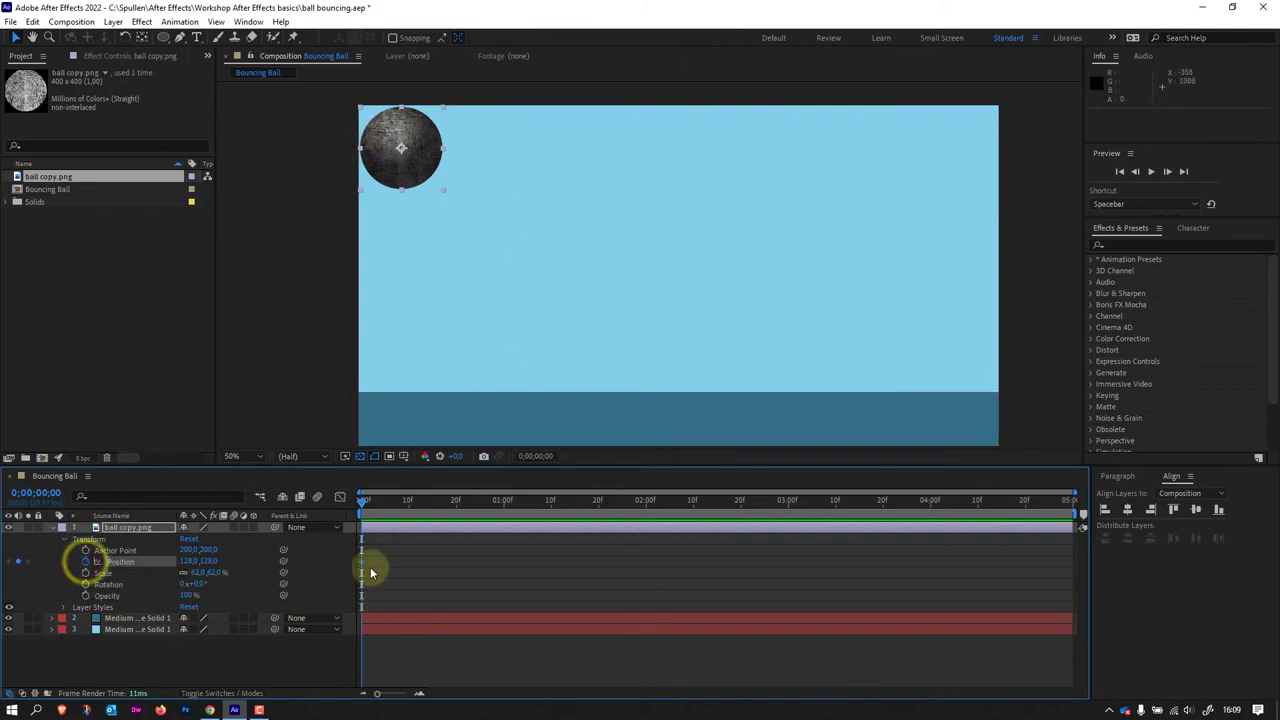
{"action": "mouse_move", "coordinate": [363, 569]}
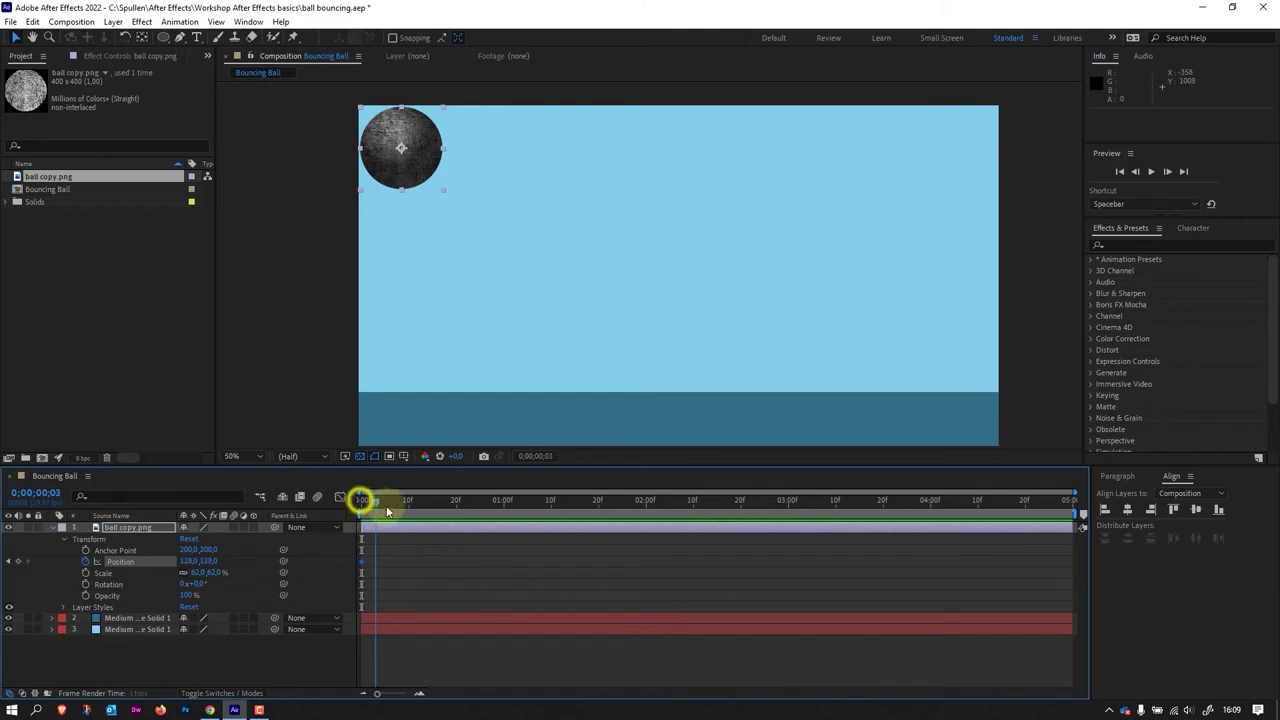
{"action": "mouse_move", "coordinate": [387, 511]}
{"action": "left_mouse_down"}
{"action": "mouse_move", "coordinate": [445, 527]}
{"action": "mouse_move", "coordinate": [433, 527]}
{"action": "left_mouse_up"}
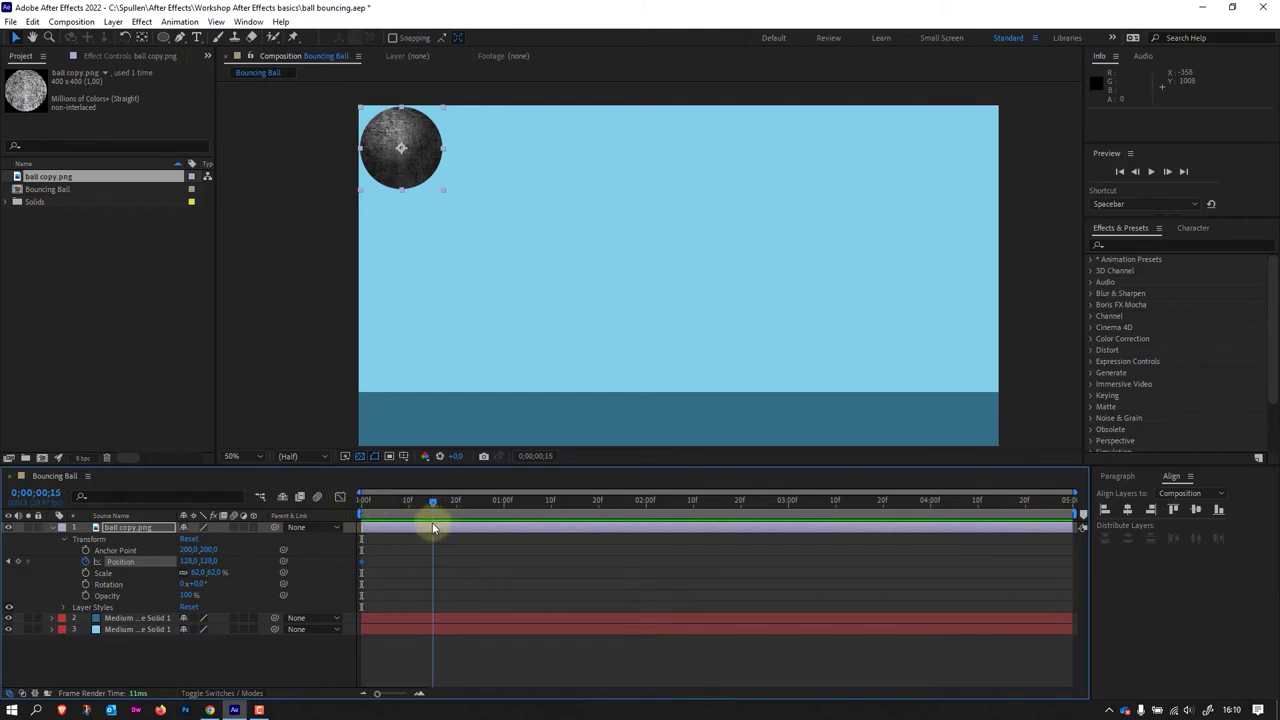
{"action": "left_click", "coordinate": [16, 37]}
{"action": "left_click", "coordinate": [269, 86]}
{"action": "left_click_drag", "start_coordinate": [408, 127], "coordinate": [517, 376]}
{"action": "left_click", "coordinate": [389, 135]}
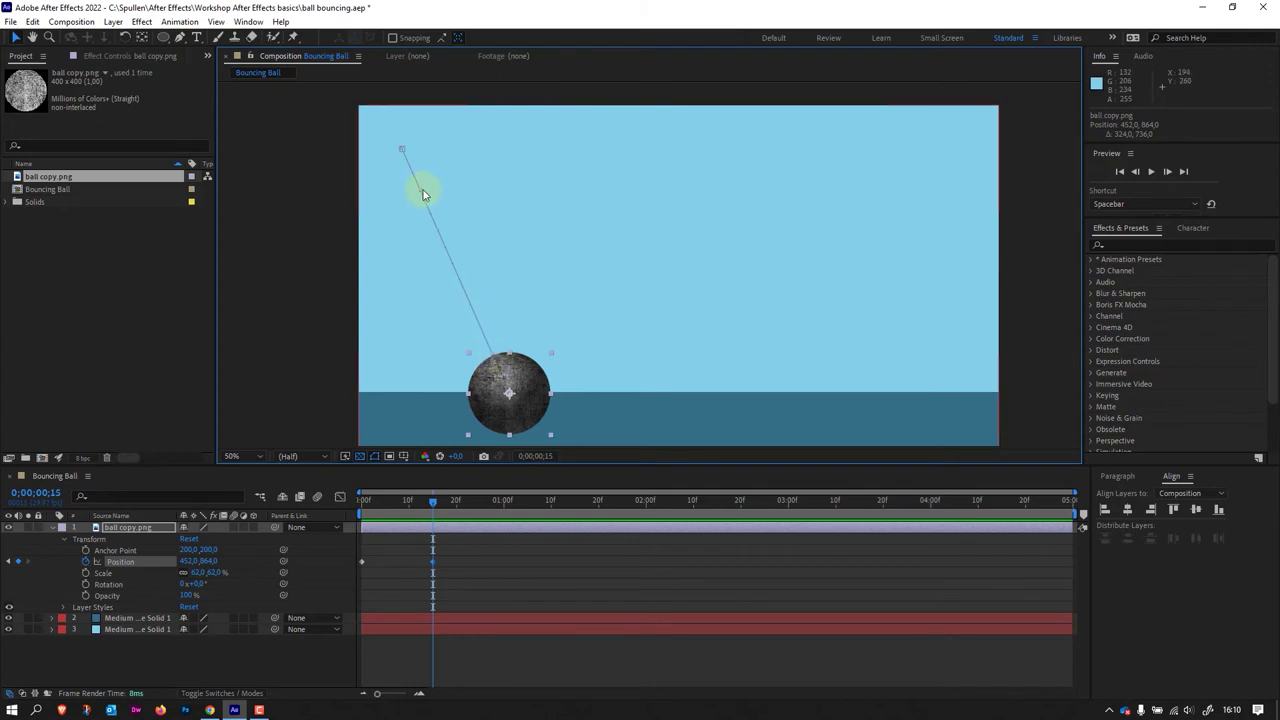
Step: Drag the path's Bezier handles so it arcs outward then drops straight down, and scrub to preview
{"action": "left_click_drag", "start_coordinate": [420, 193], "coordinate": [486, 149]}
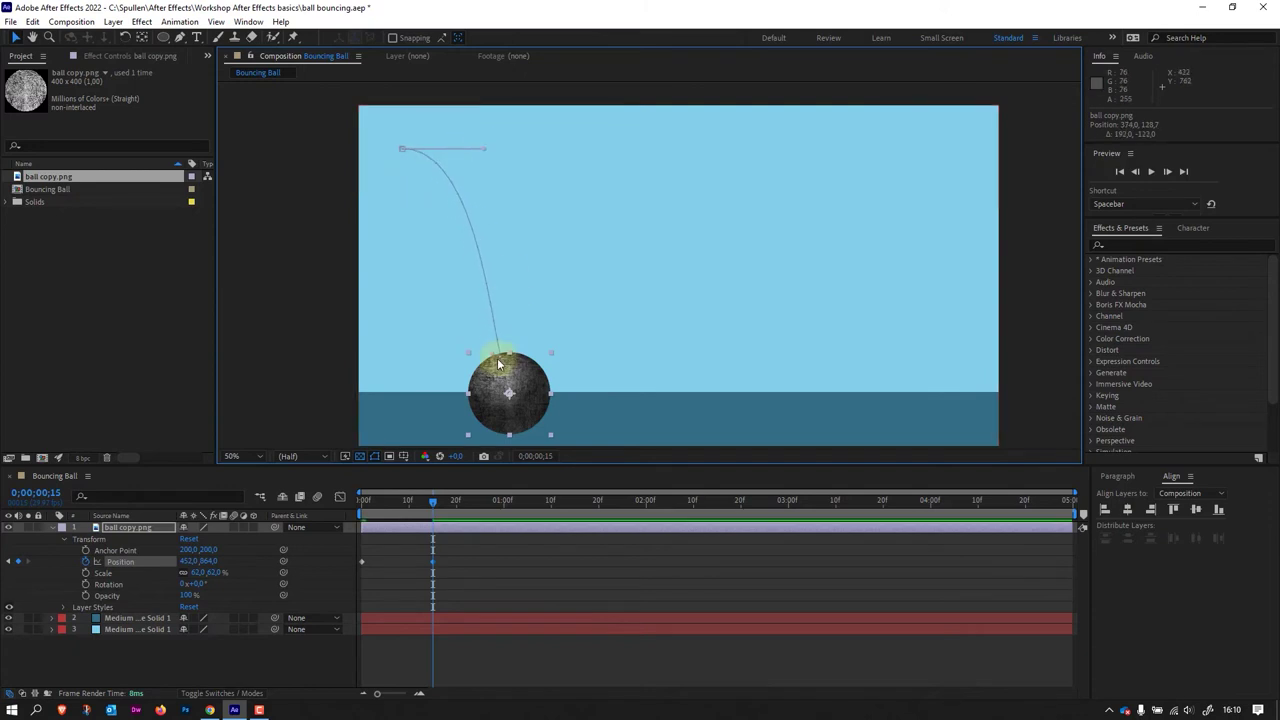
{"action": "left_click_drag", "start_coordinate": [493, 358], "coordinate": [510, 295]}
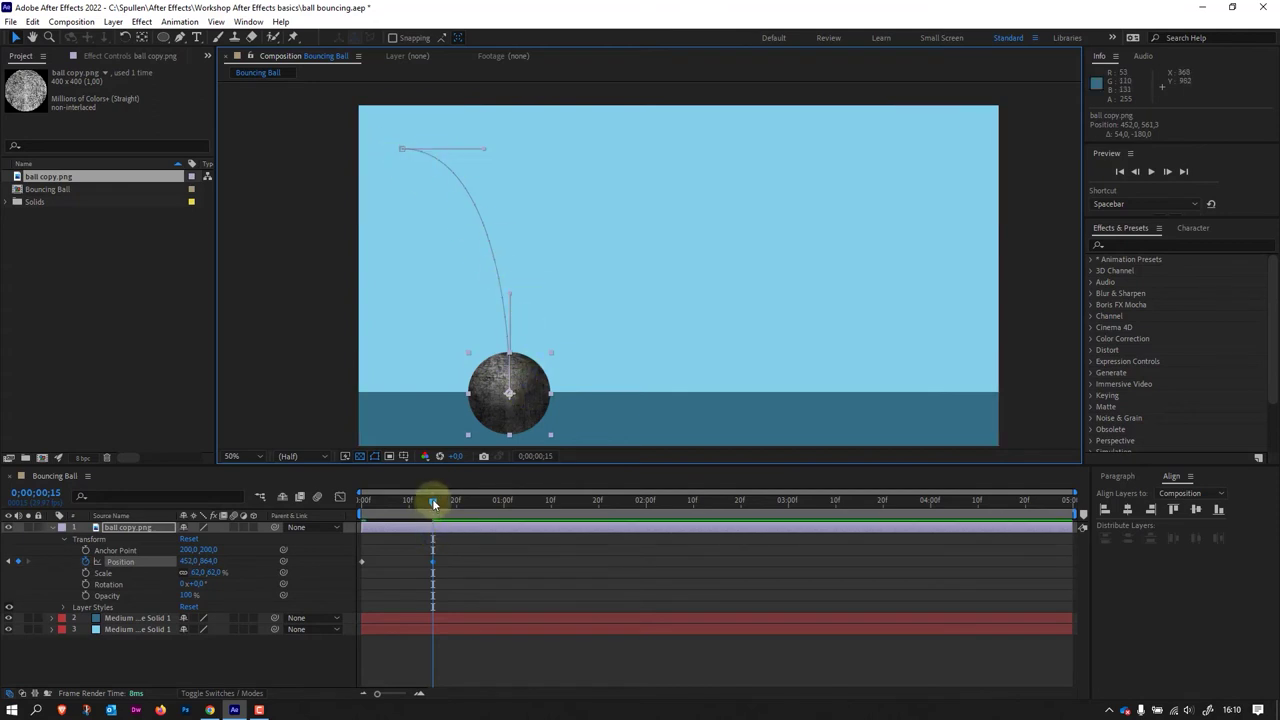
{"action": "mouse_move", "coordinate": [433, 502]}
{"action": "left_mouse_down"}
{"action": "mouse_move", "coordinate": [365, 517]}
{"action": "mouse_move", "coordinate": [435, 551]}
{"action": "mouse_move", "coordinate": [340, 530]}
{"action": "left_mouse_up"}
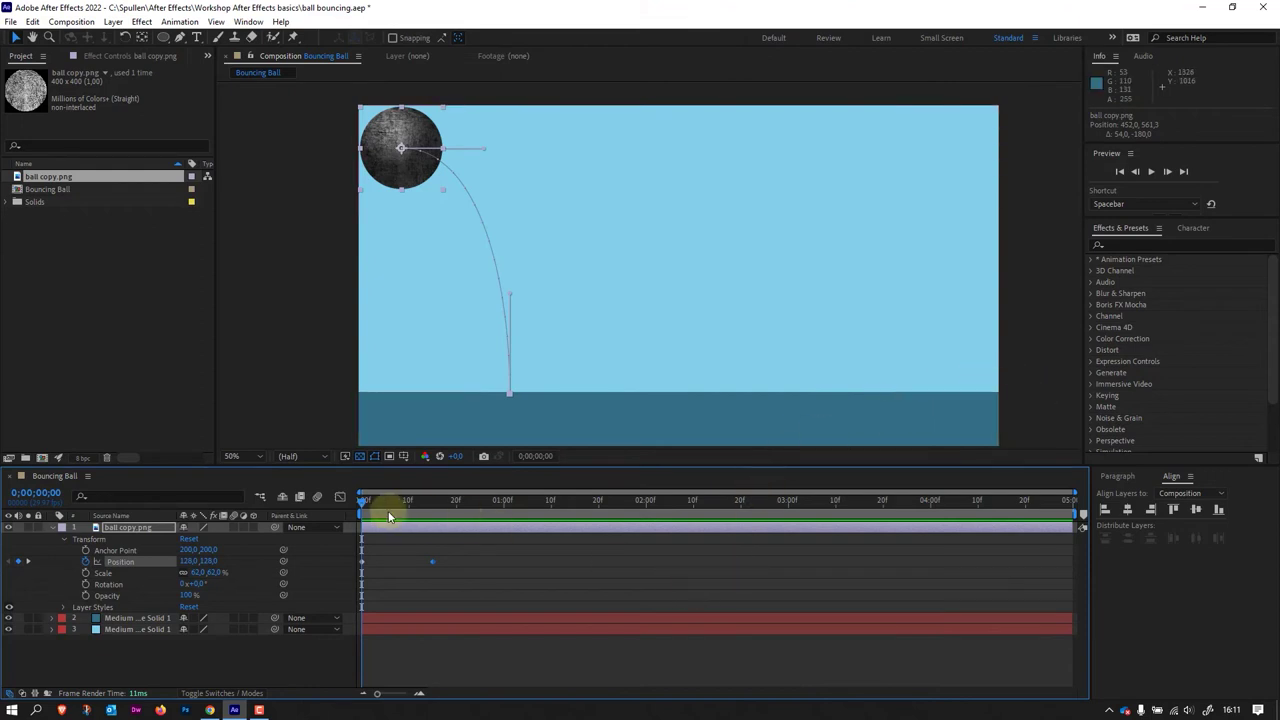
Step: Key the ball further right at 1;01 (960, 874) and 1;14 (1132, 870), zooming to 25%
{"action": "left_click_drag", "start_coordinate": [363, 503], "coordinate": [501, 531]}
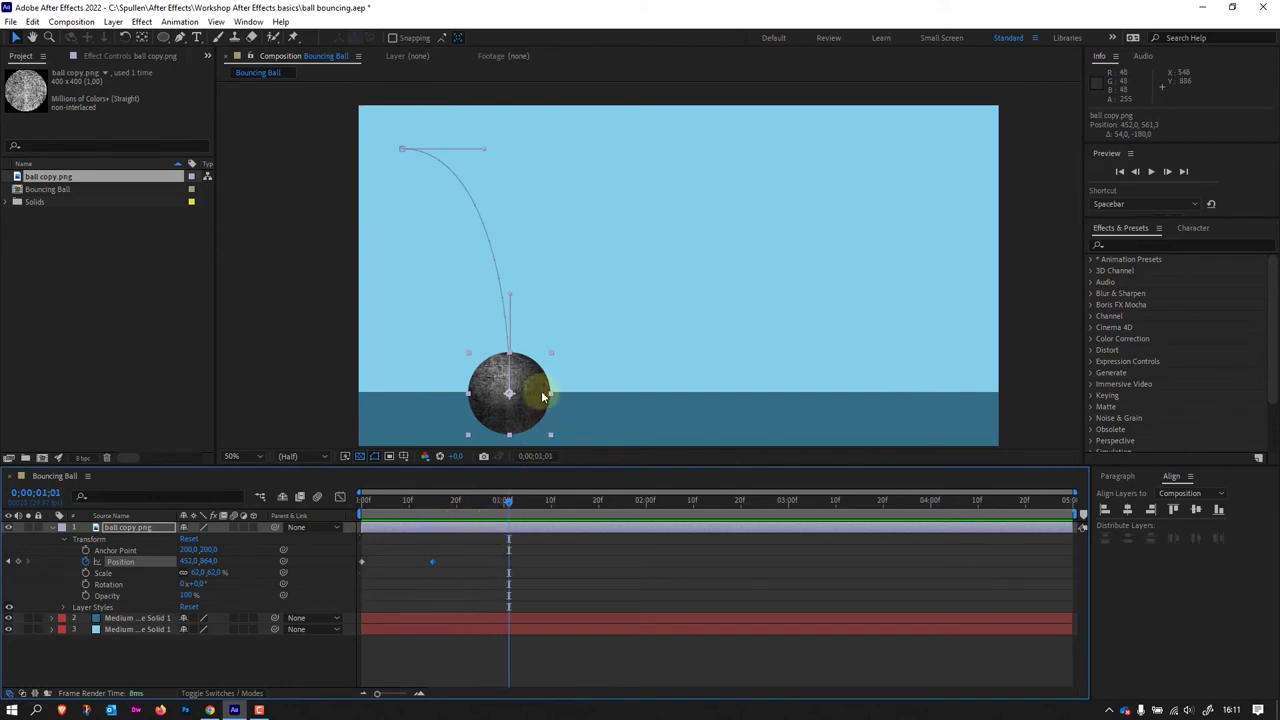
{"action": "mouse_move", "coordinate": [532, 396]}
{"action": "left_mouse_down"}
{"action": "mouse_move", "coordinate": [605, 306]}
{"action": "mouse_move", "coordinate": [676, 399]}
{"action": "left_mouse_up"}
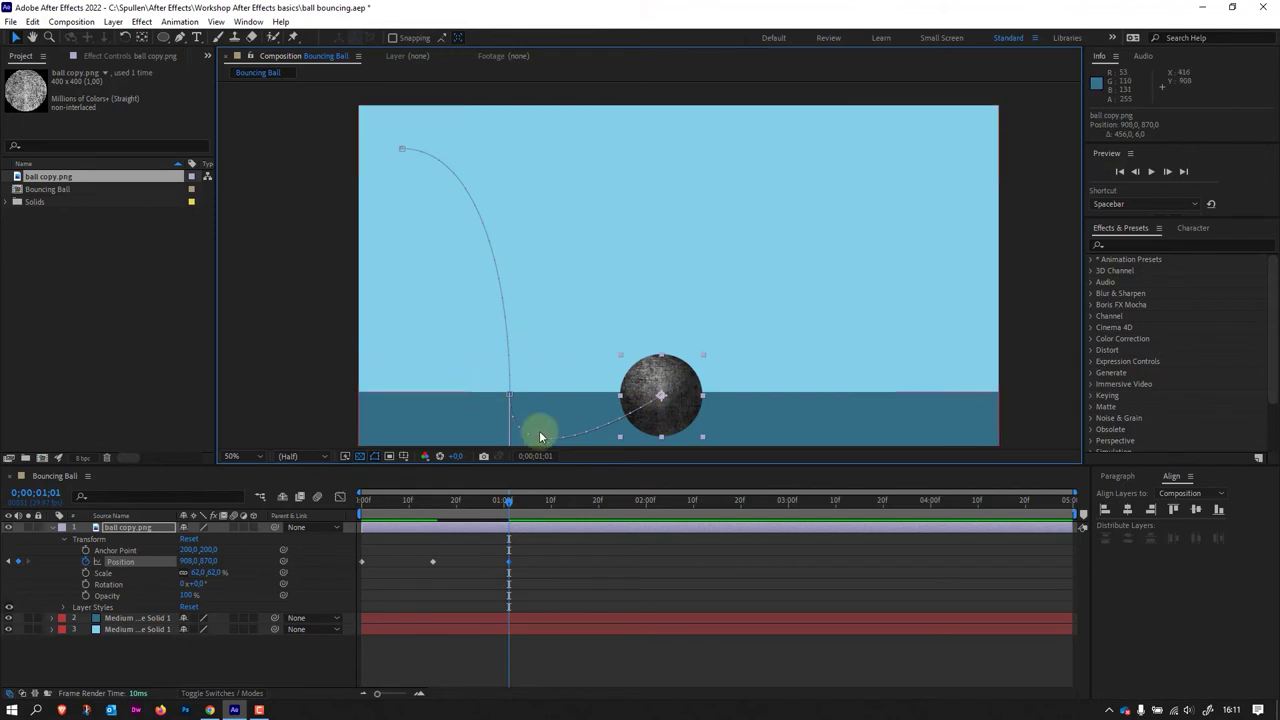
{"action": "key", "text": "comma"}
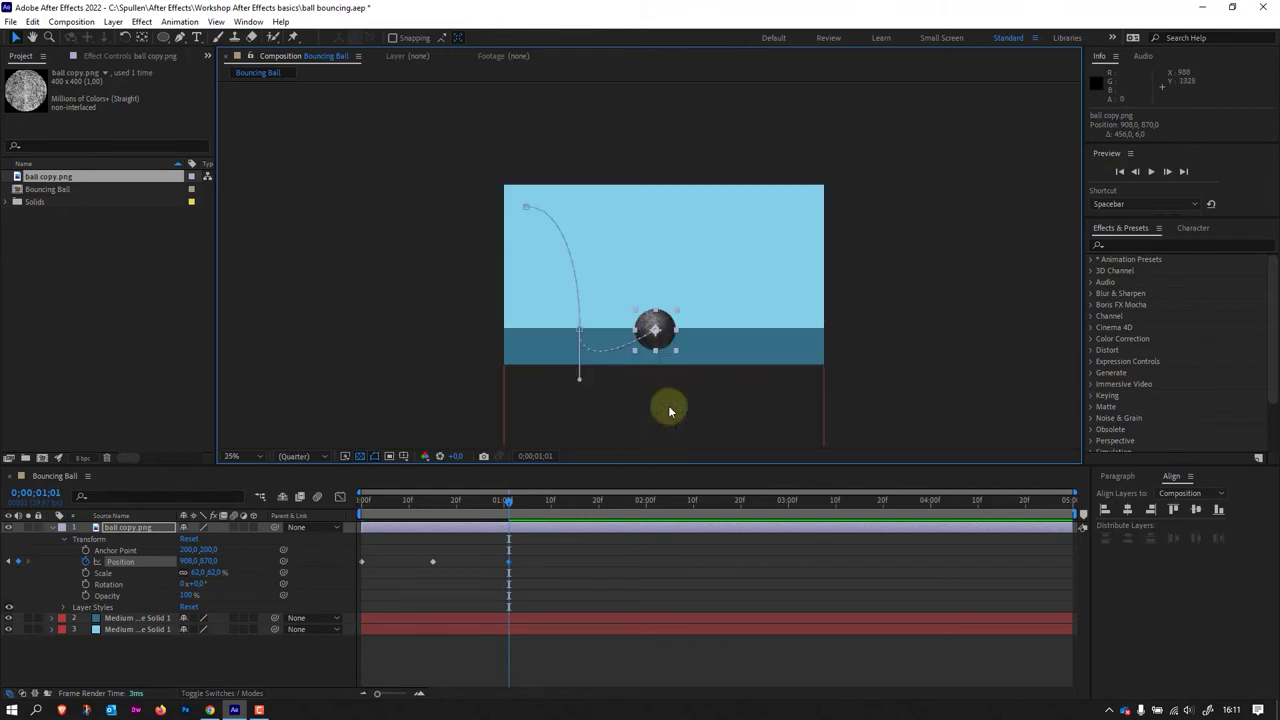
{"action": "left_click_drag", "start_coordinate": [668, 332], "coordinate": [656, 332]}
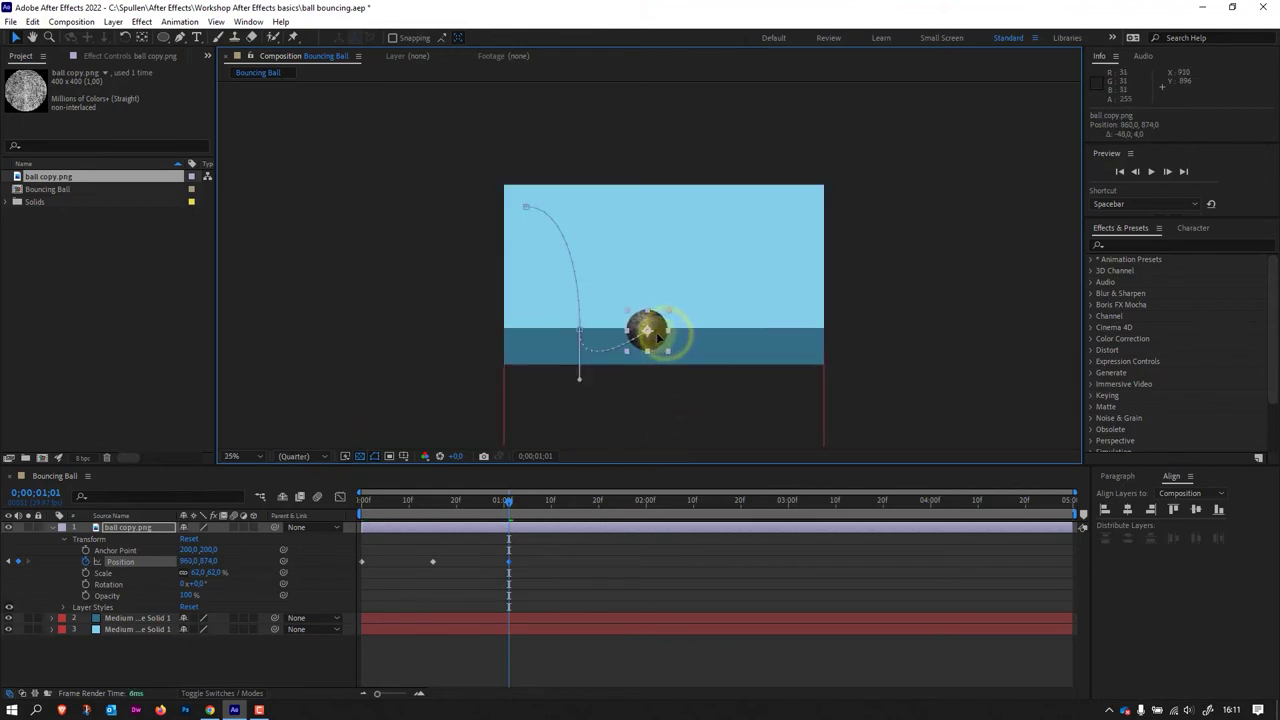
{"action": "left_click_drag", "start_coordinate": [509, 500], "coordinate": [566, 510]}
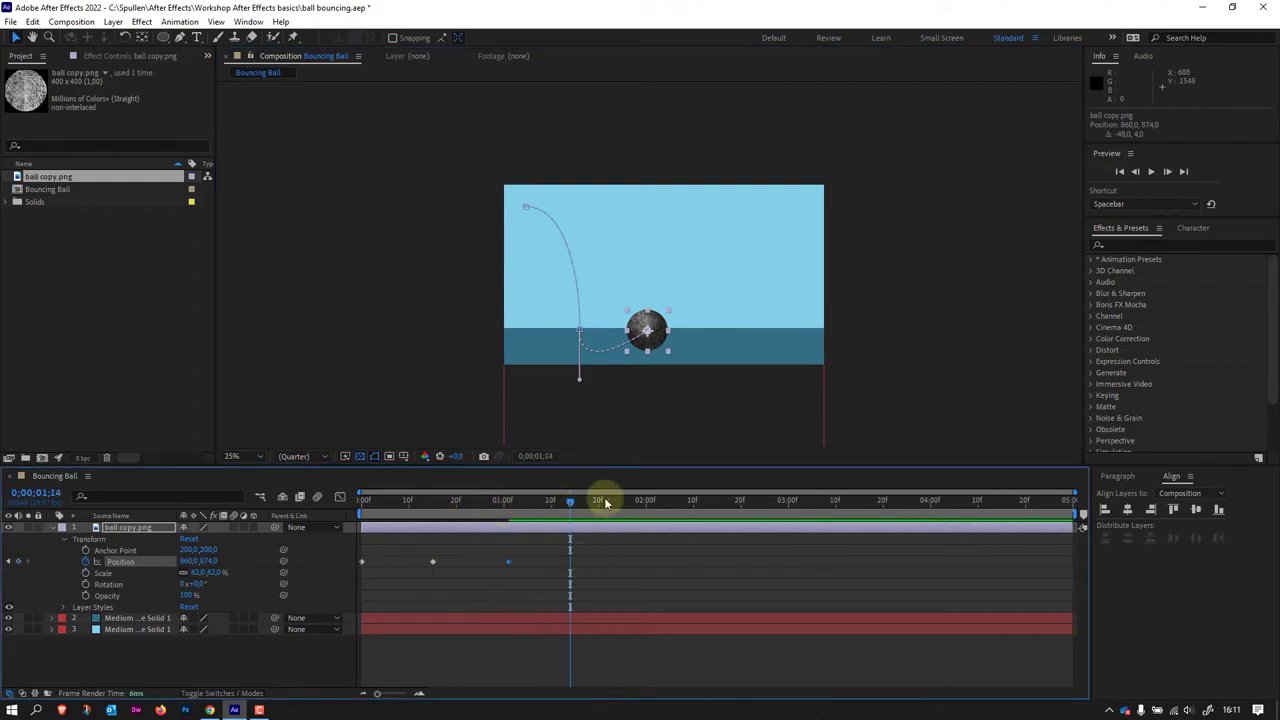
{"action": "left_click_drag", "start_coordinate": [647, 331], "coordinate": [705, 331]}
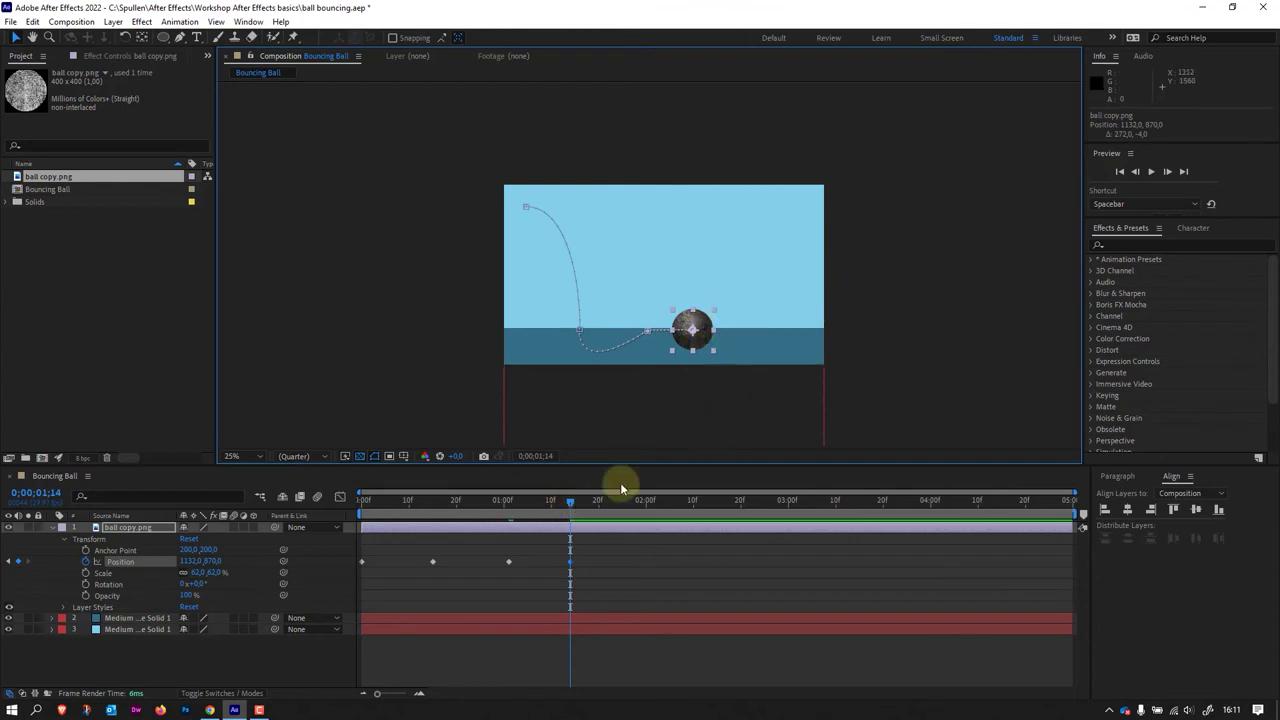
Step: Key the ball rolling right at 1;25, 02;02, 02;09 and 02;14, ending near 1820, 866
{"action": "left_click_drag", "start_coordinate": [571, 505], "coordinate": [620, 509]}
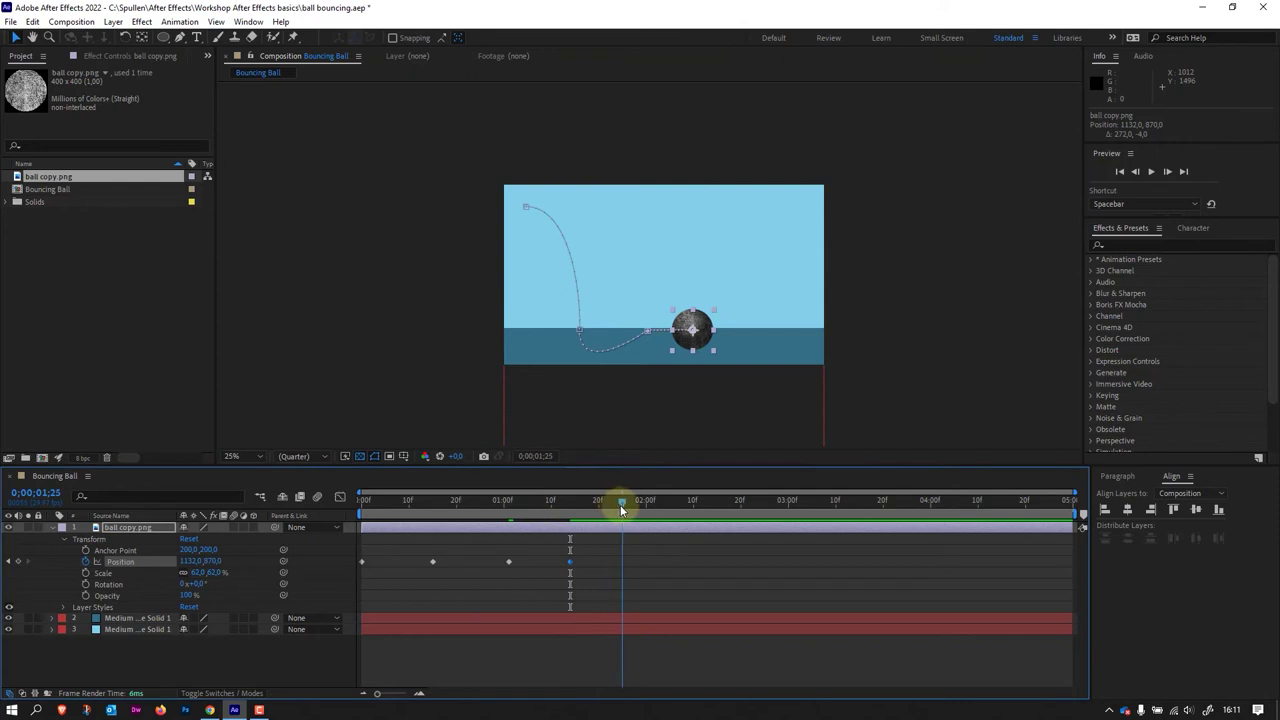
{"action": "left_click", "coordinate": [720, 340]}
{"action": "left_click_drag", "start_coordinate": [705, 338], "coordinate": [748, 342]}
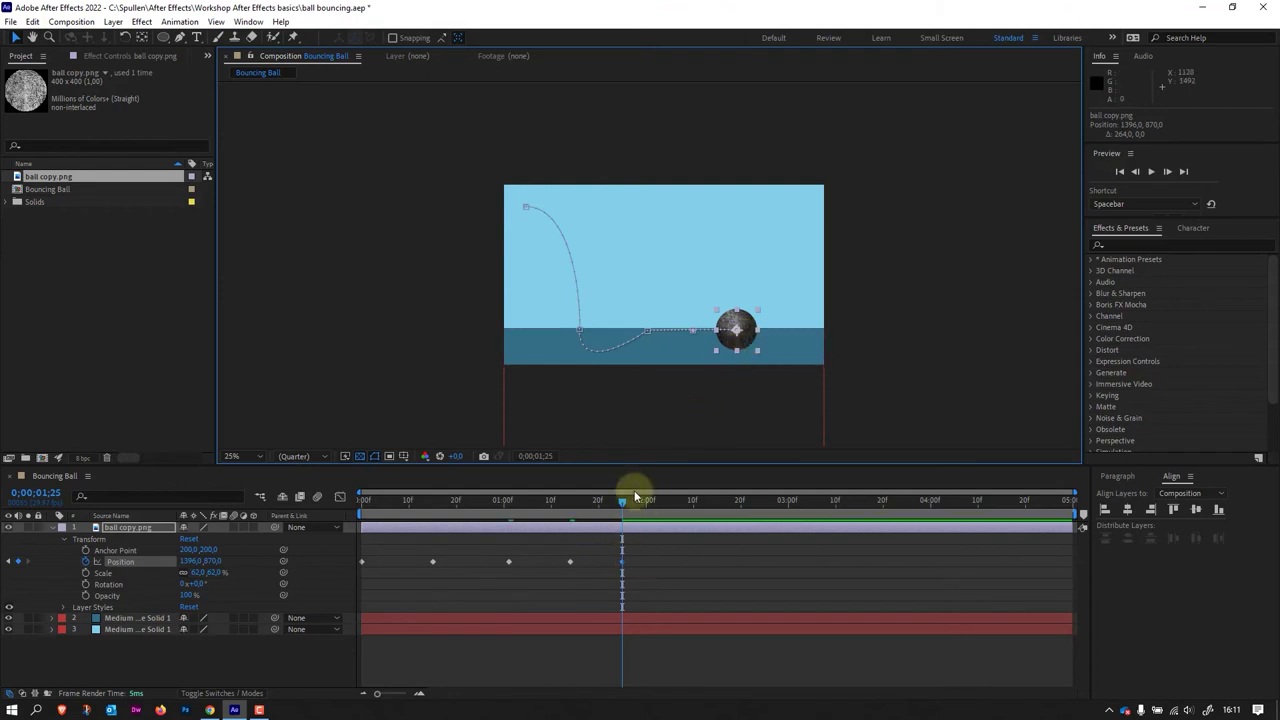
{"action": "left_click_drag", "start_coordinate": [622, 500], "coordinate": [659, 505]}
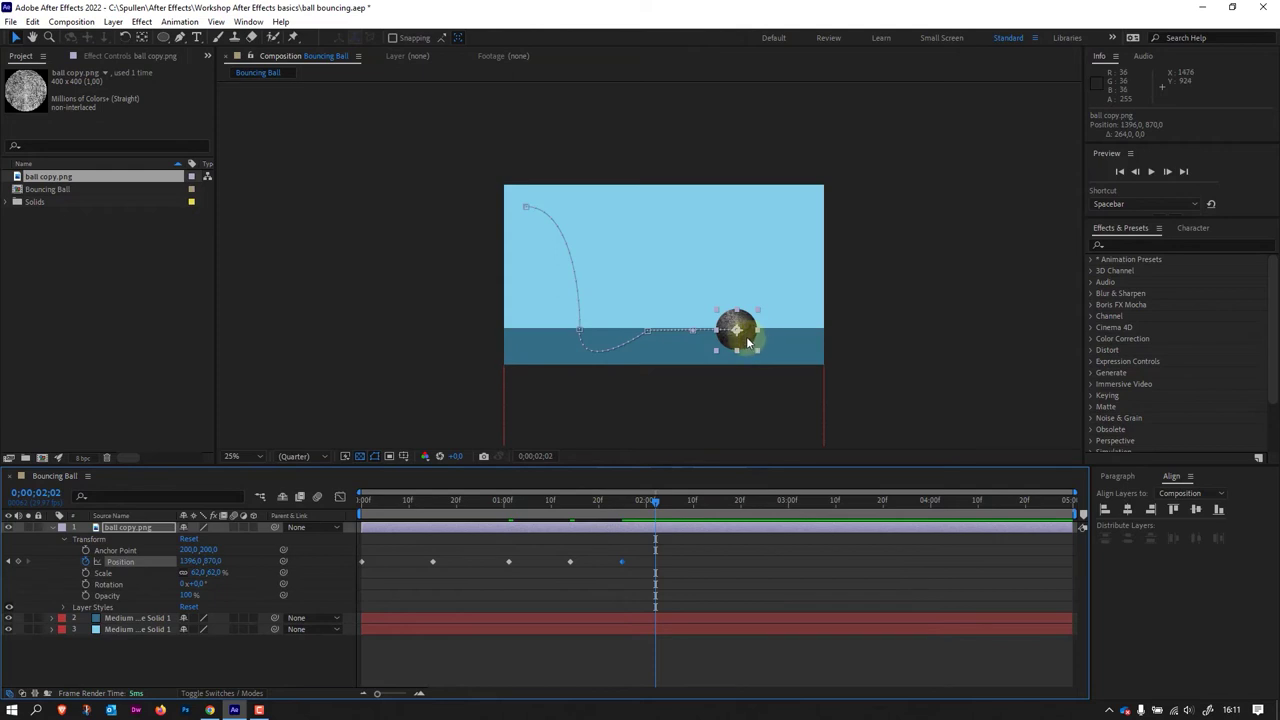
{"action": "left_click_drag", "start_coordinate": [745, 338], "coordinate": [776, 341]}
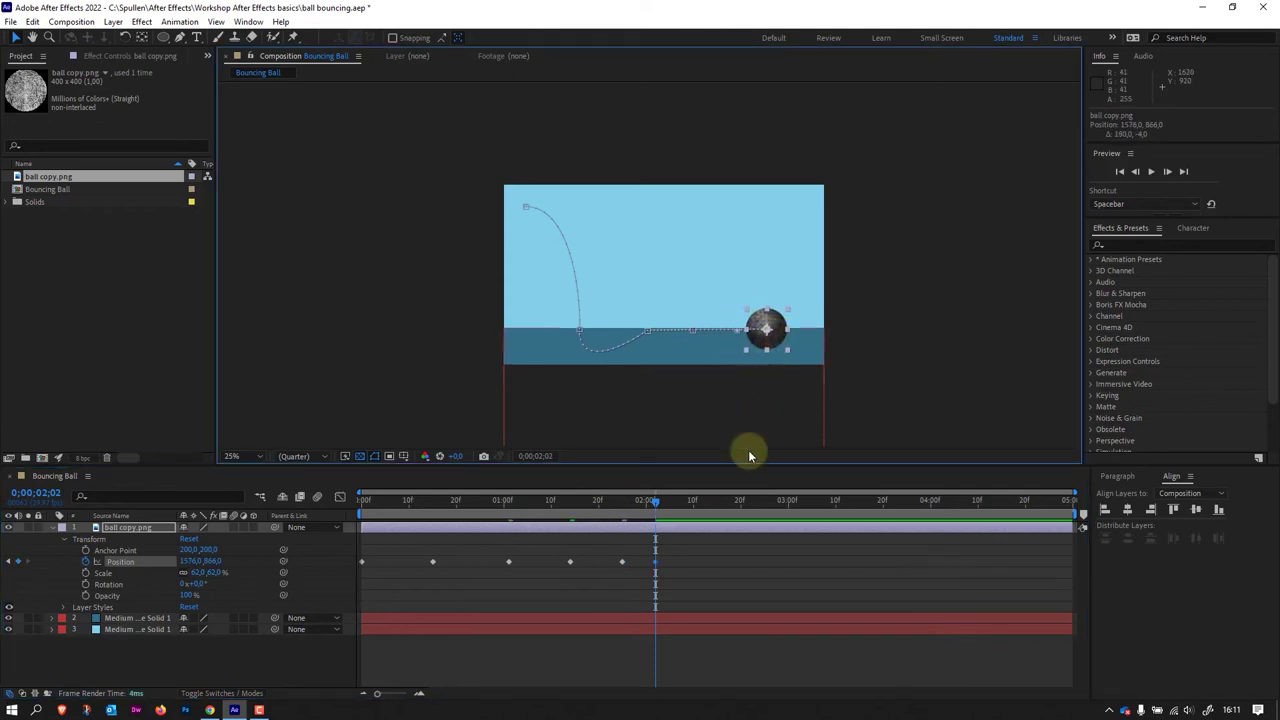
{"action": "left_click_drag", "start_coordinate": [655, 503], "coordinate": [689, 501]}
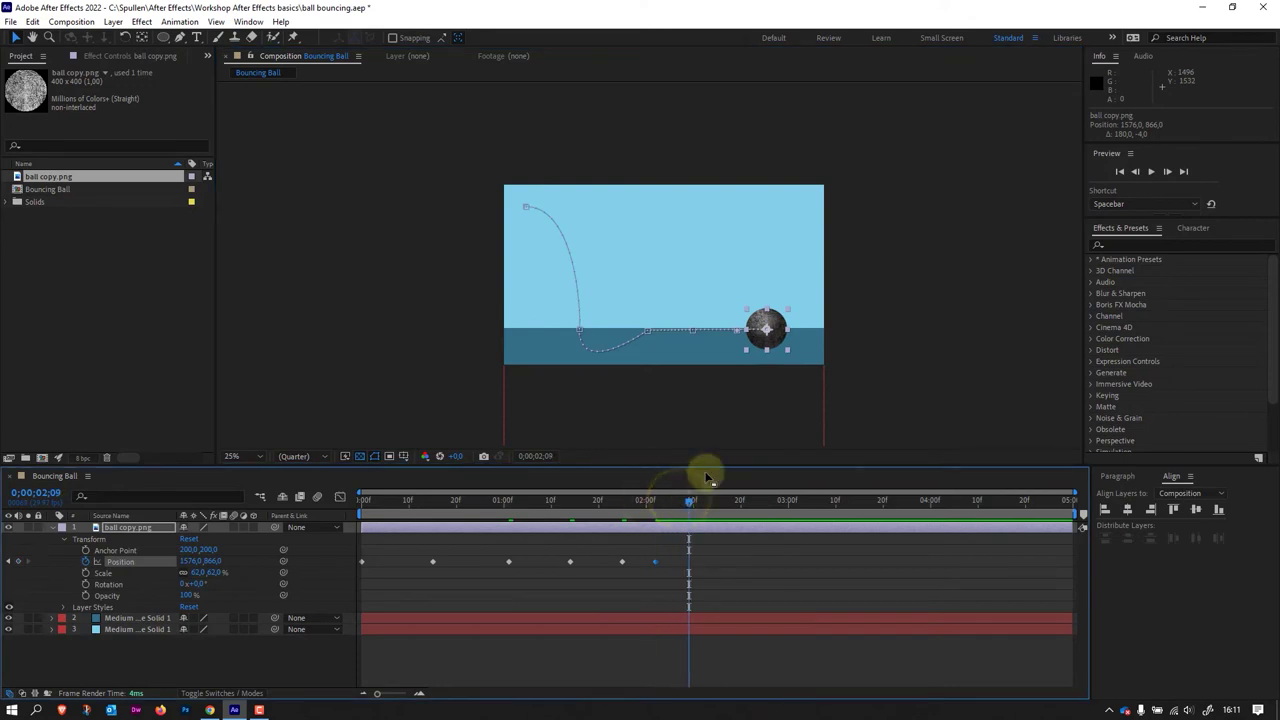
{"action": "left_click_drag", "start_coordinate": [768, 342], "coordinate": [797, 343]}
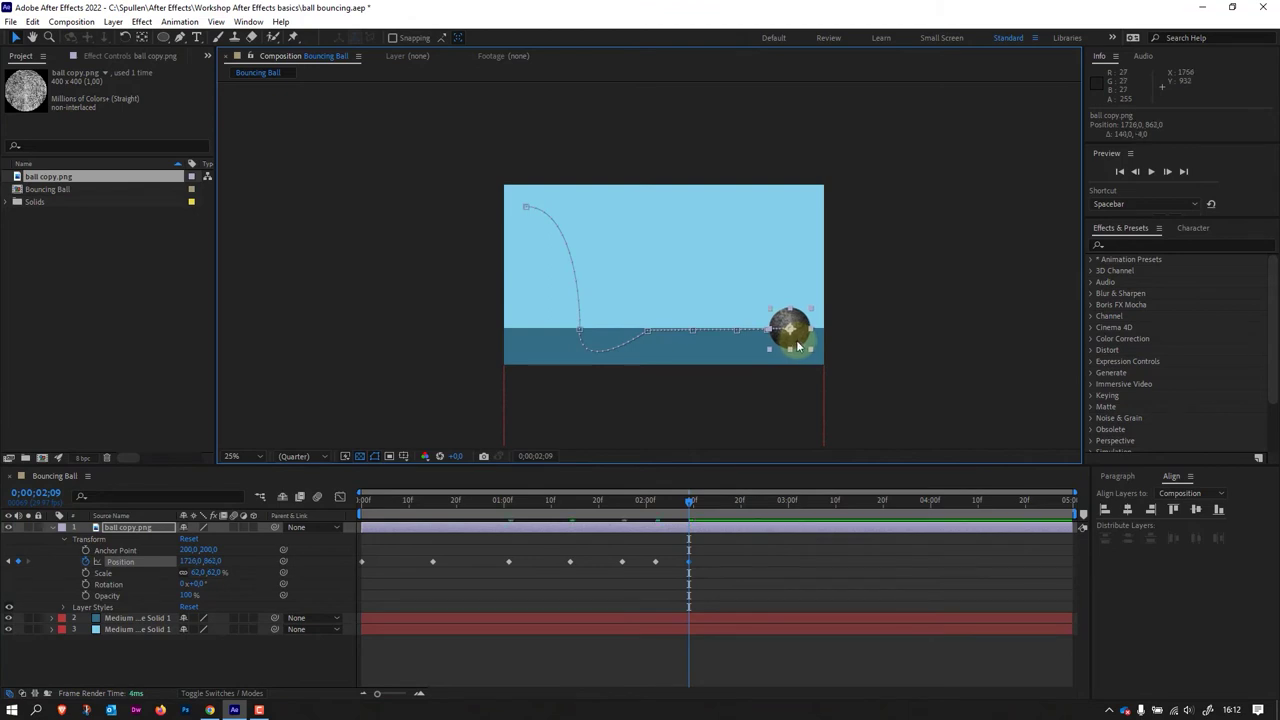
{"action": "left_click_drag", "start_coordinate": [689, 503], "coordinate": [712, 511]}
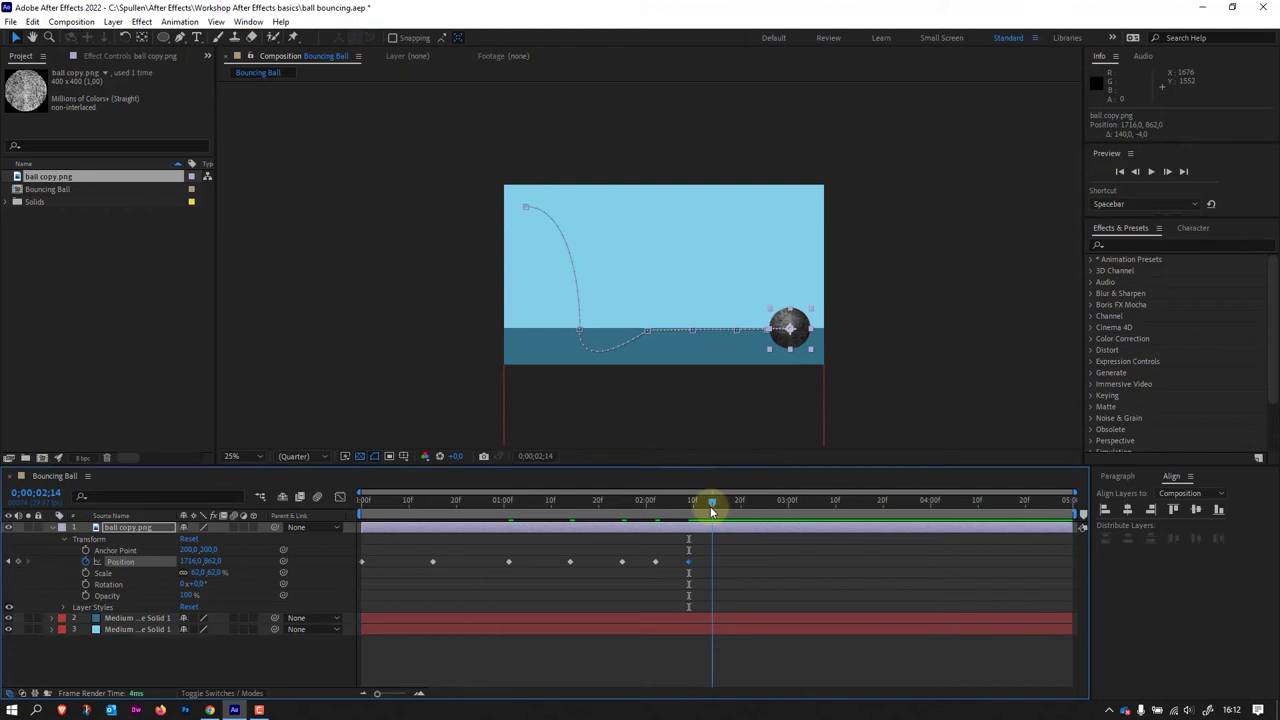
{"action": "left_click_drag", "start_coordinate": [800, 343], "coordinate": [821, 343]}
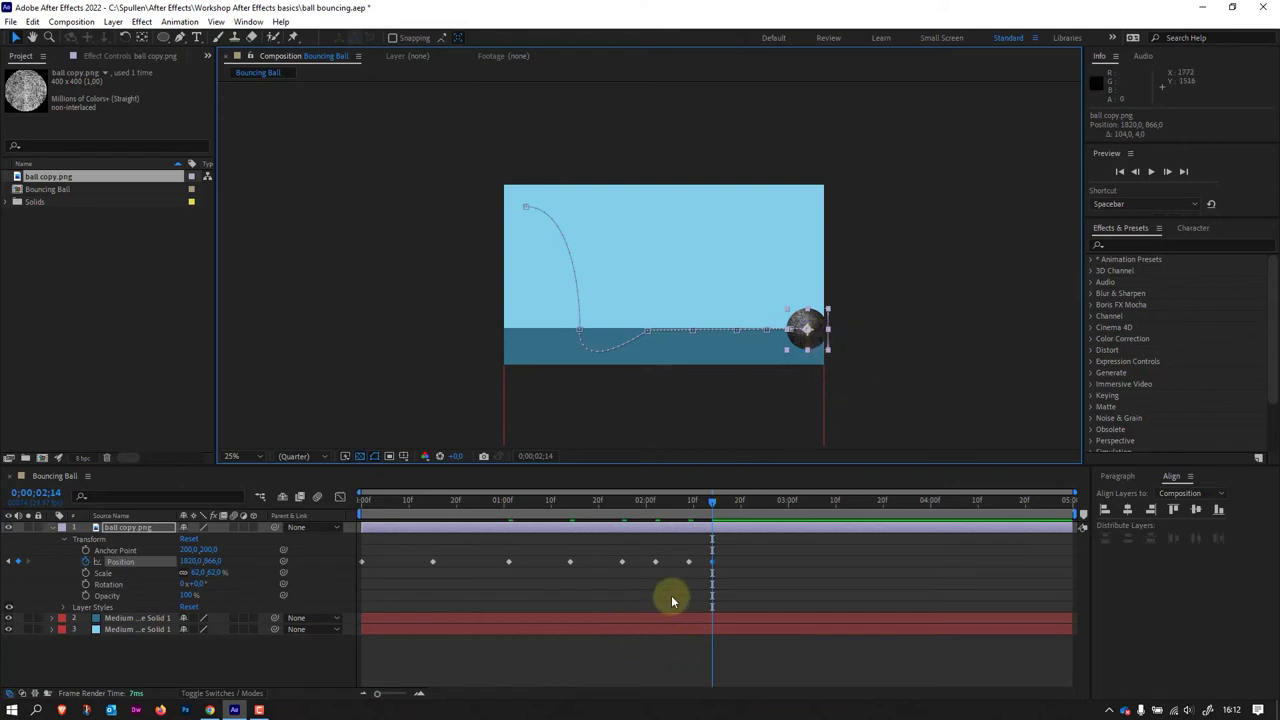
Step: Jump back to the first bounce at 00;15 and play through the animation to check it
{"action": "mouse_move", "coordinate": [712, 505]}
{"action": "left_mouse_down"}
{"action": "mouse_move", "coordinate": [437, 517]}
{"action": "mouse_move", "coordinate": [408, 506]}
{"action": "left_mouse_up"}
{"action": "key", "text": "space"}
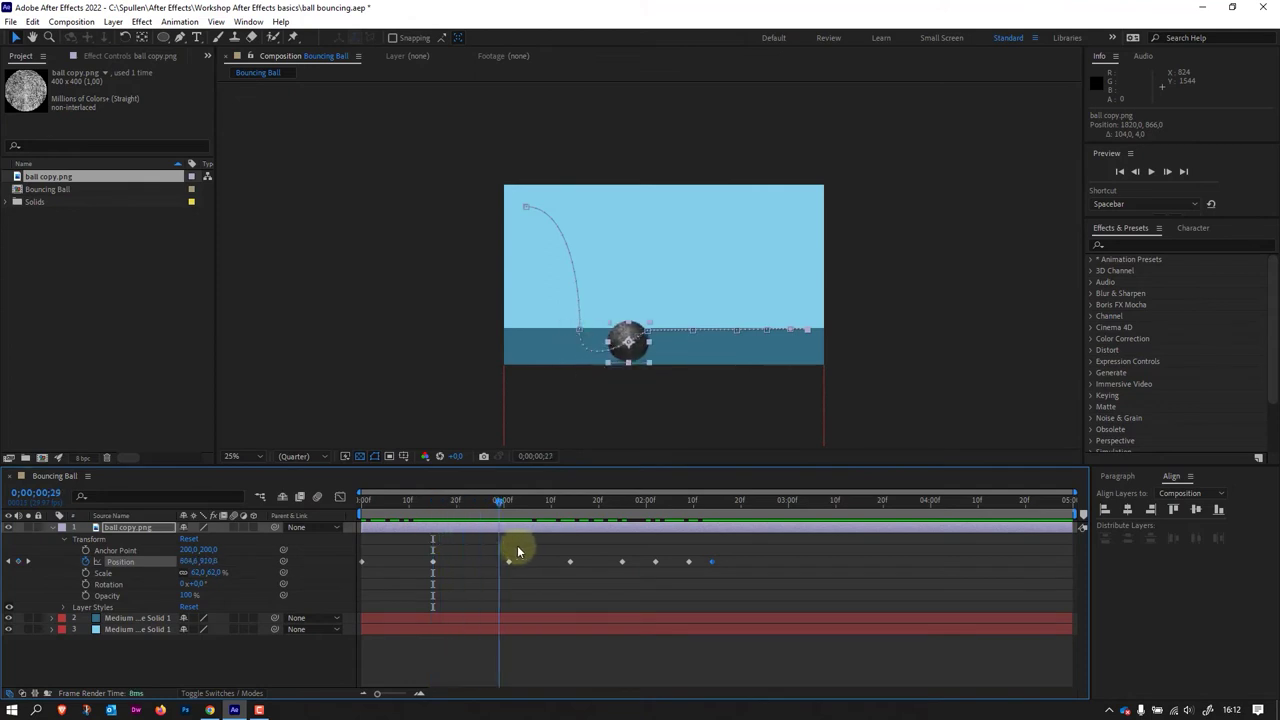
{"action": "left_click_drag", "start_coordinate": [610, 561], "coordinate": [432, 563]}
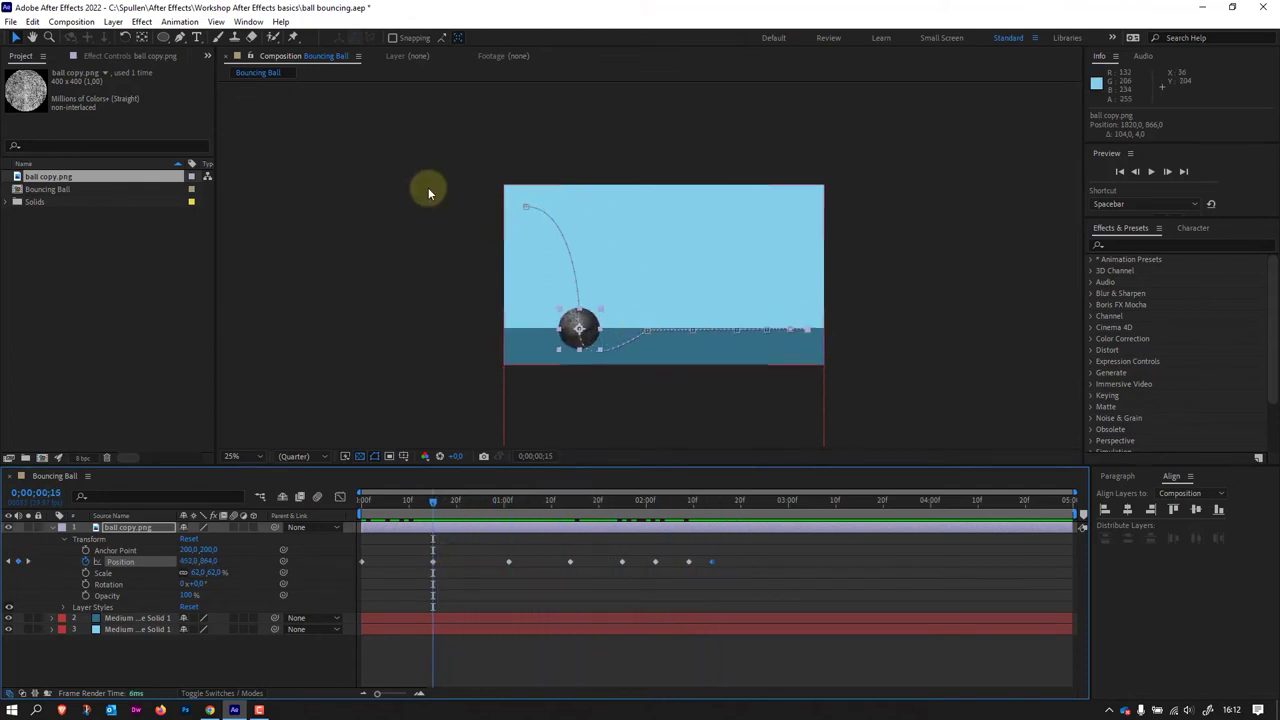
Step: With the Pen tool, convert the first bounce points and pull their Bezier handles upward into rounded arcs
{"action": "left_click", "coordinate": [180, 38]}
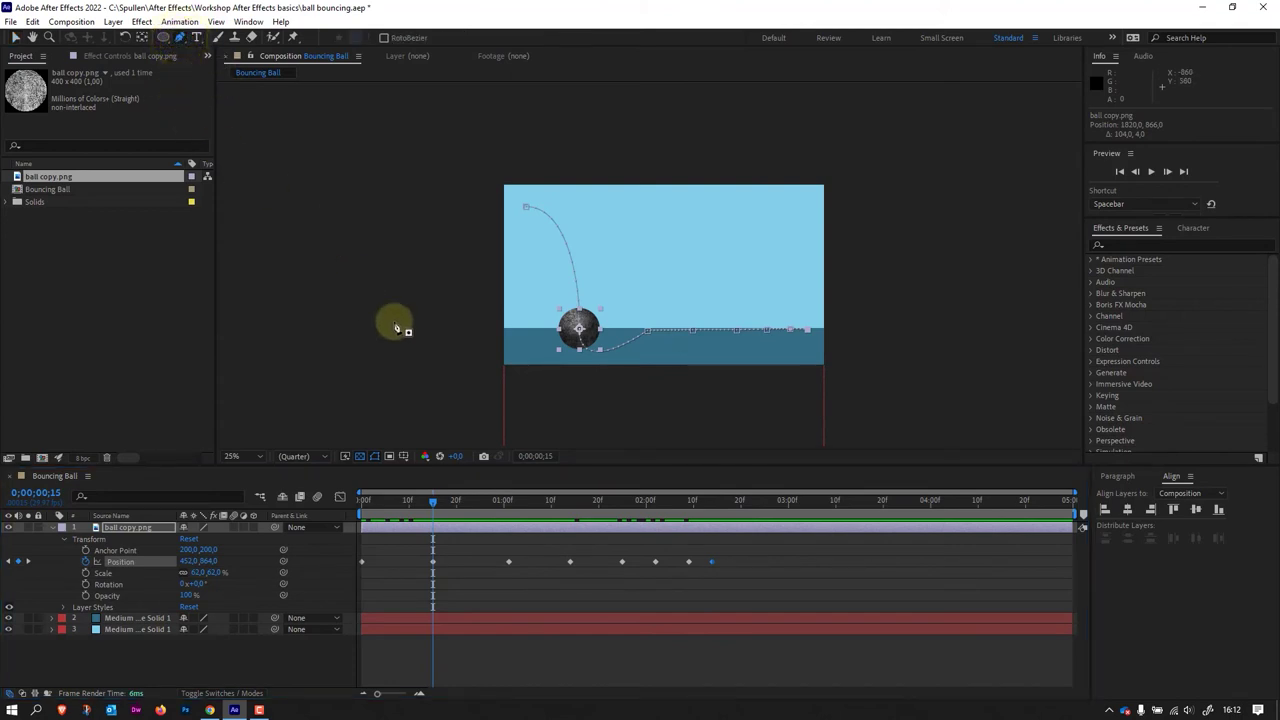
{"action": "key", "text": "period"}
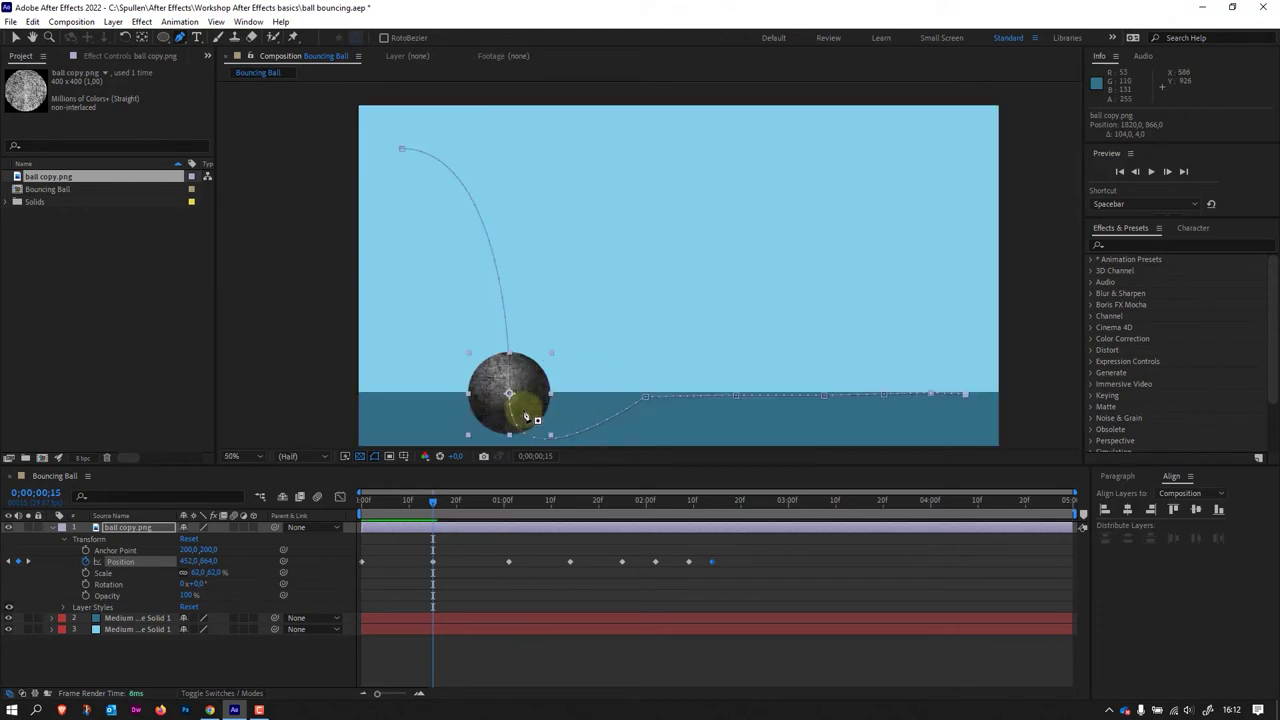
{"action": "left_click", "coordinate": [510, 393]}
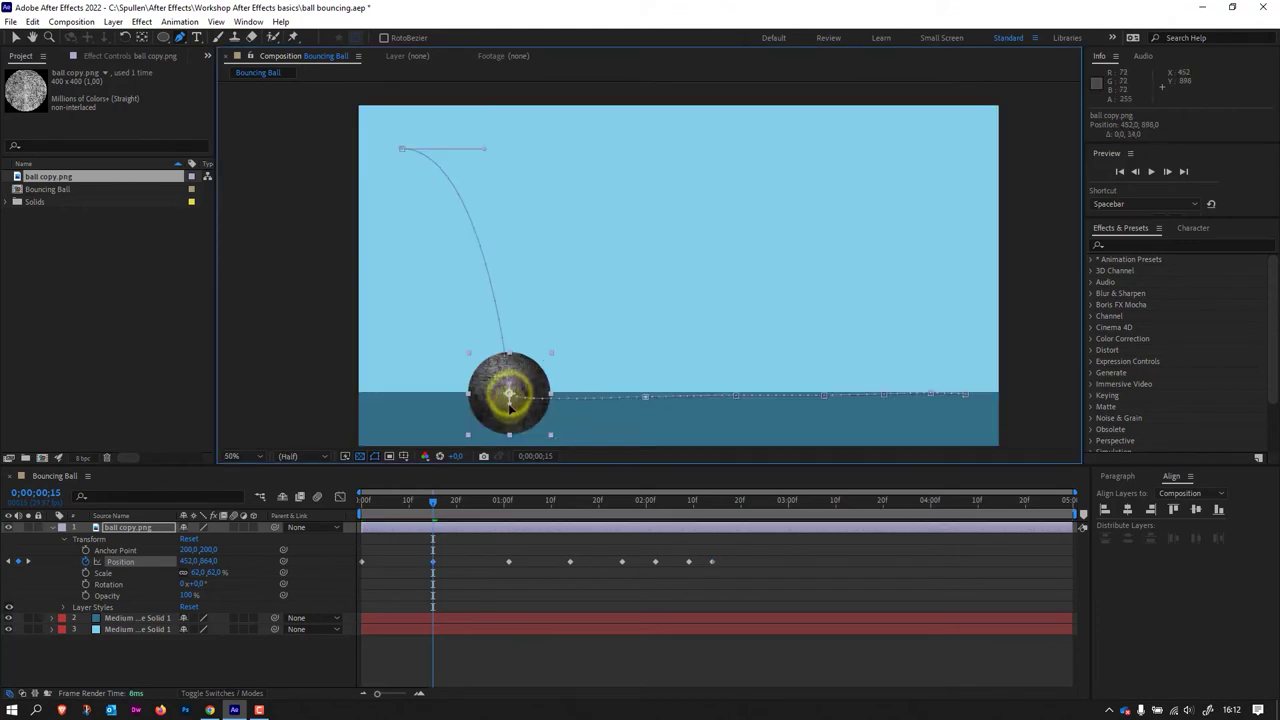
{"action": "mouse_move", "coordinate": [512, 395]}
{"action": "left_mouse_down"}
{"action": "mouse_move", "coordinate": [510, 545]}
{"action": "mouse_move", "coordinate": [578, 397]}
{"action": "left_mouse_up"}
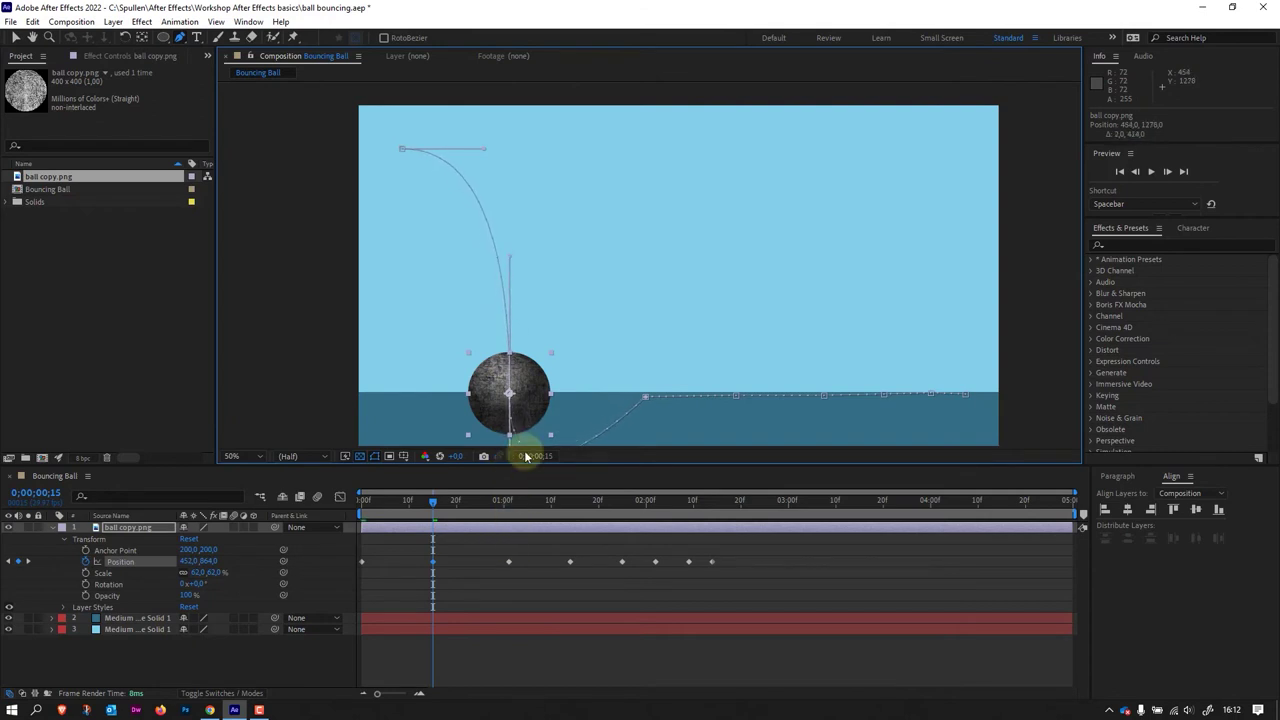
{"action": "key", "text": "comma"}
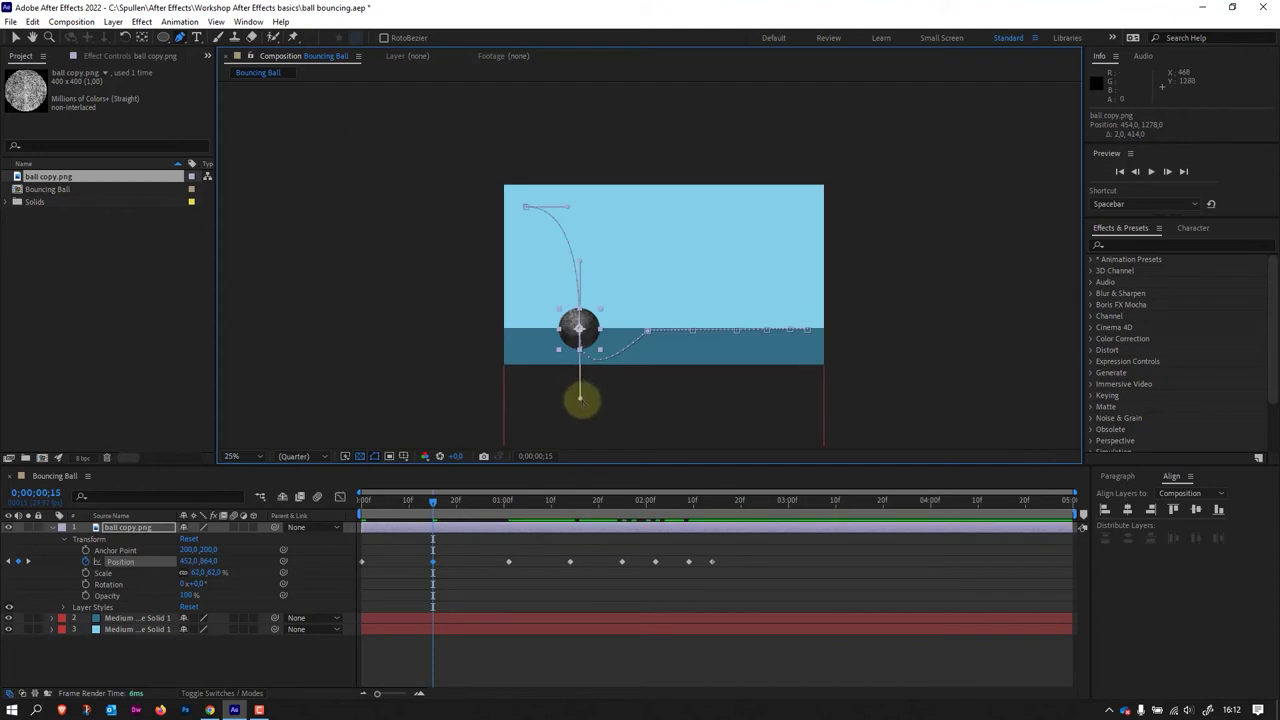
{"action": "left_click_drag", "start_coordinate": [580, 400], "coordinate": [585, 245]}
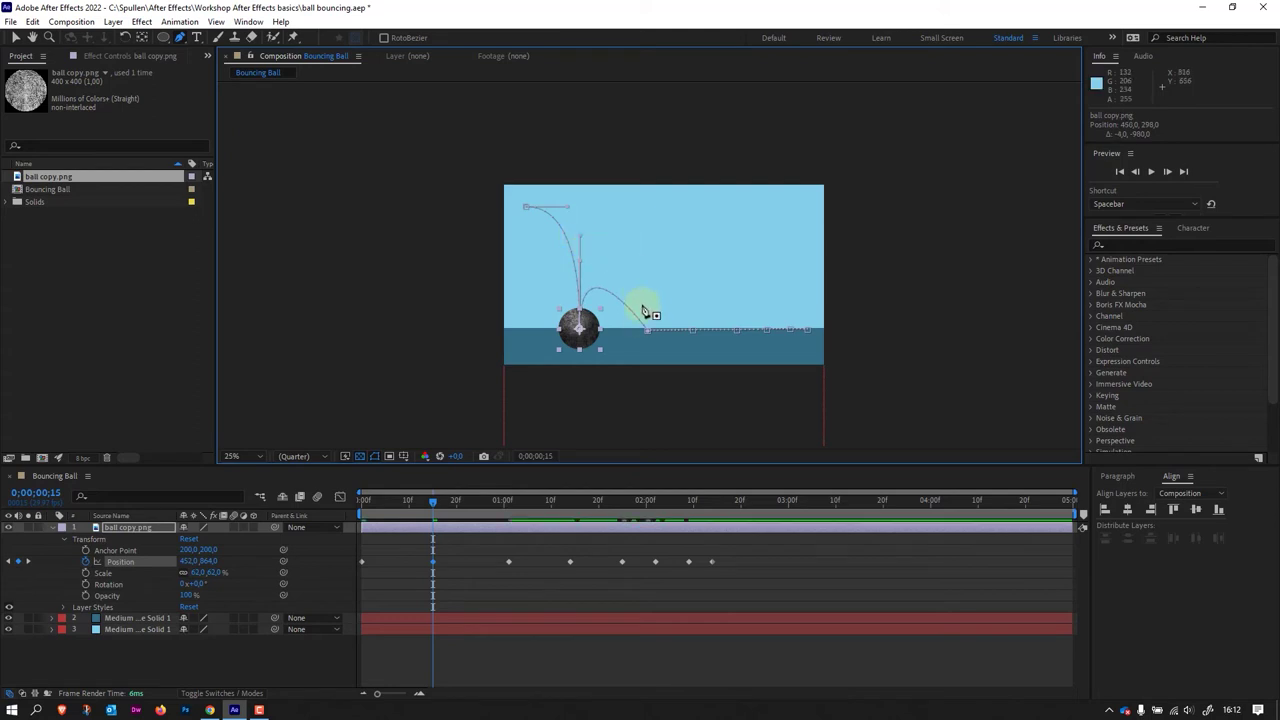
{"action": "mouse_move", "coordinate": [648, 333]}
{"action": "left_mouse_down"}
{"action": "mouse_move", "coordinate": [648, 436]}
{"action": "mouse_move", "coordinate": [655, 256]}
{"action": "left_mouse_up"}
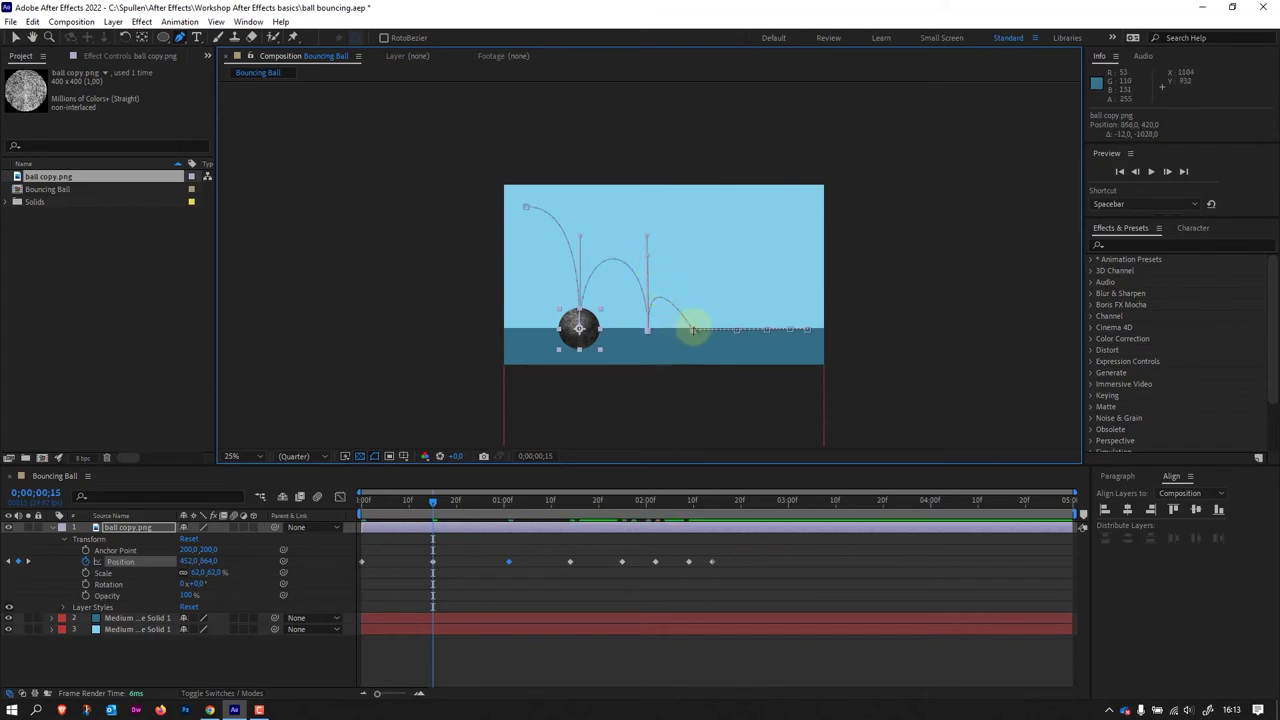
{"action": "left_click_drag", "start_coordinate": [692, 330], "coordinate": [697, 402]}
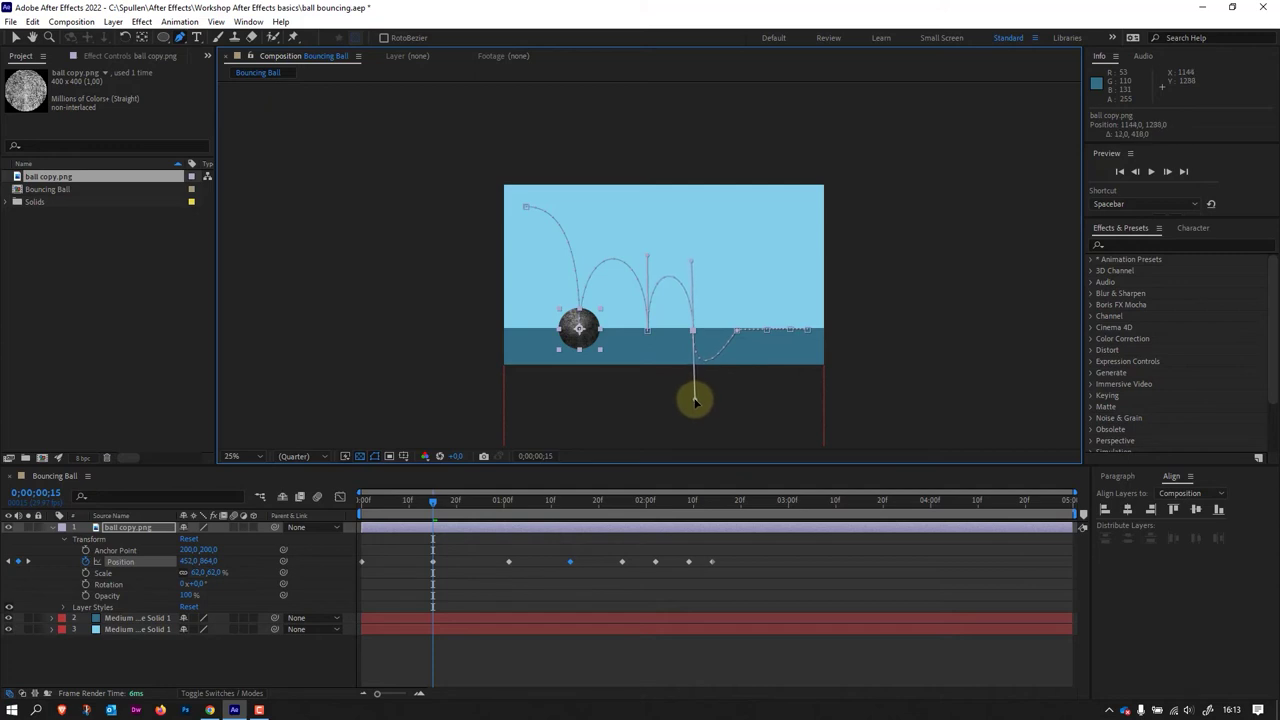
Step: Swing the handles upward at the next two bounce points to form smaller arcs
{"action": "left_click_drag", "start_coordinate": [696, 402], "coordinate": [698, 287]}
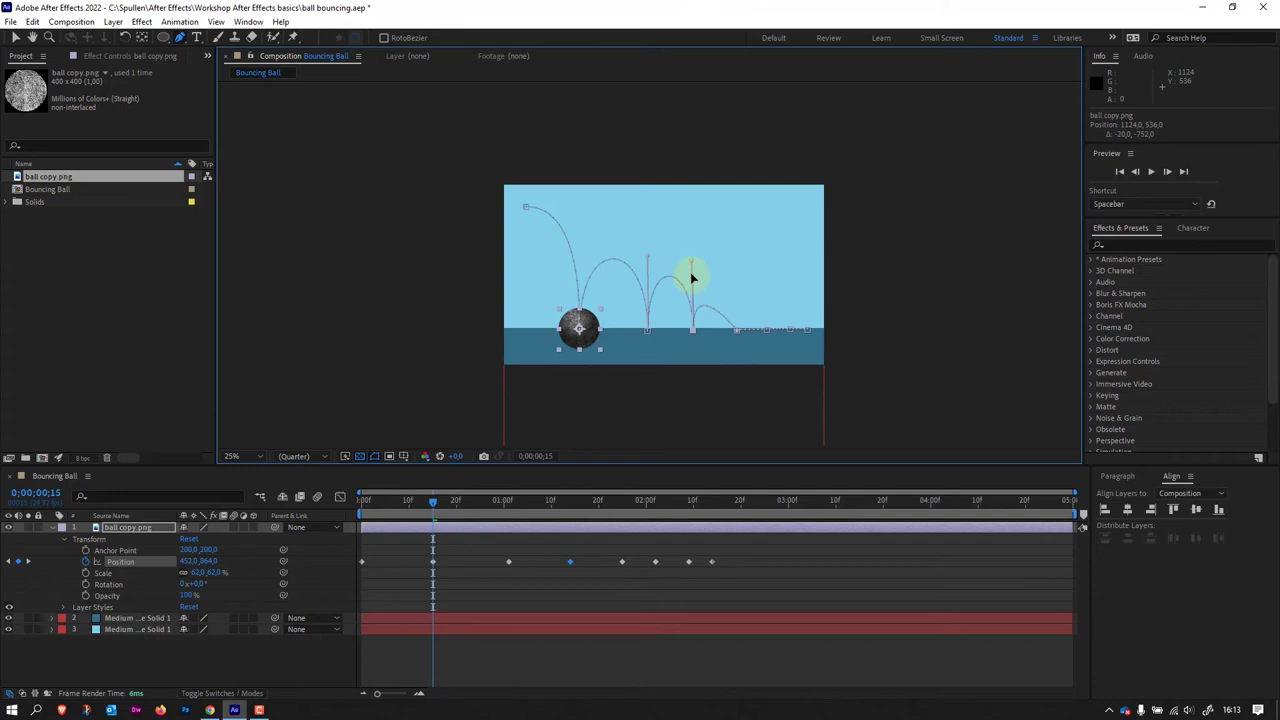
{"action": "left_click_drag", "start_coordinate": [692, 283], "coordinate": [693, 284]}
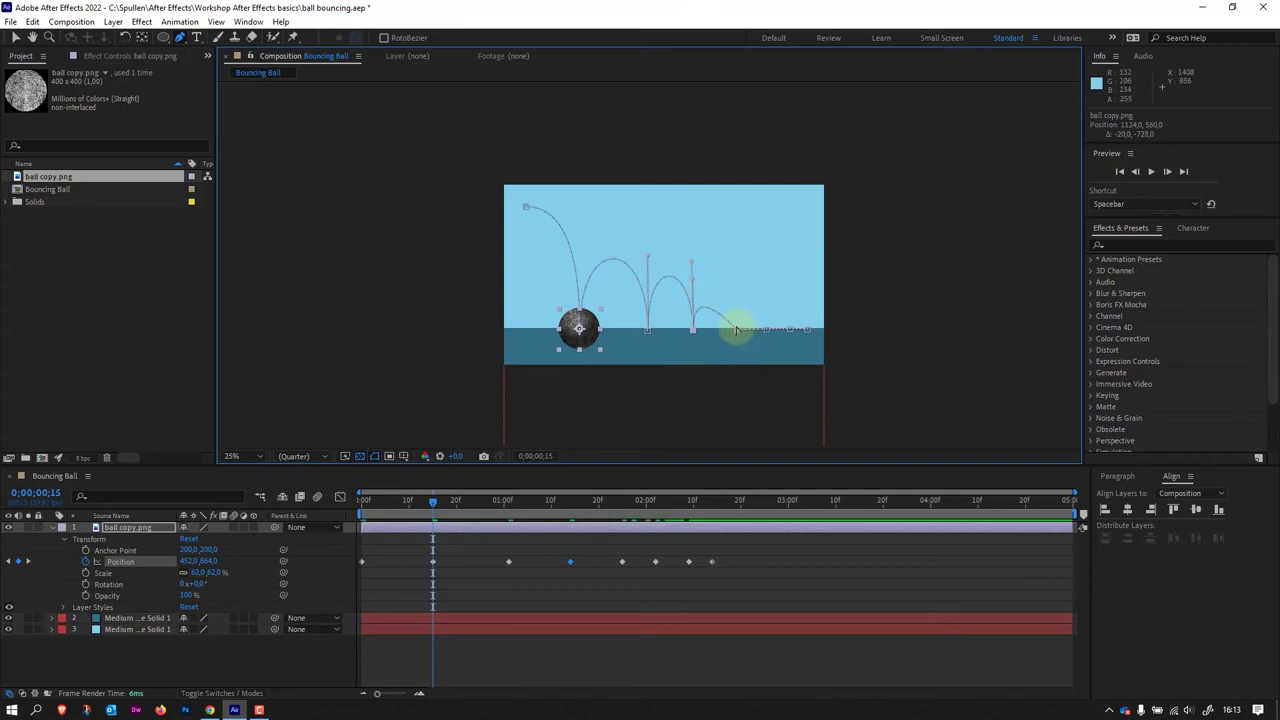
{"action": "left_click_drag", "start_coordinate": [737, 329], "coordinate": [737, 371]}
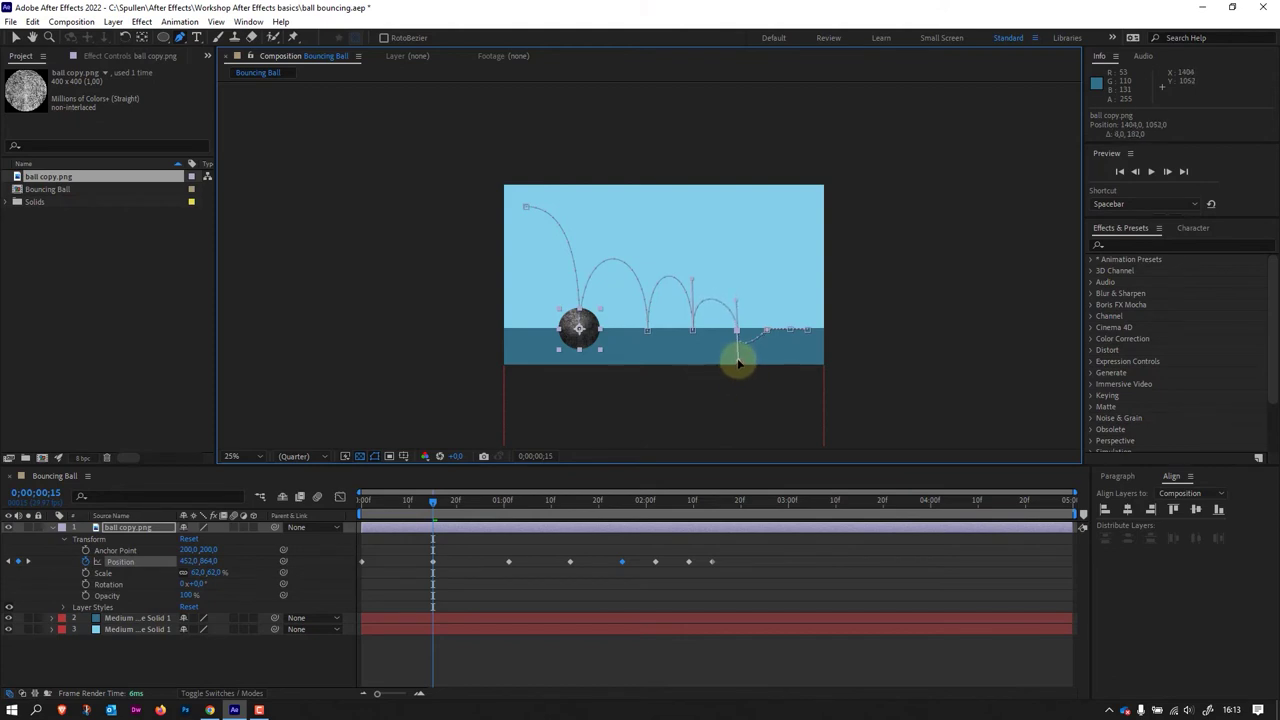
{"action": "left_click_drag", "start_coordinate": [738, 363], "coordinate": [733, 306]}
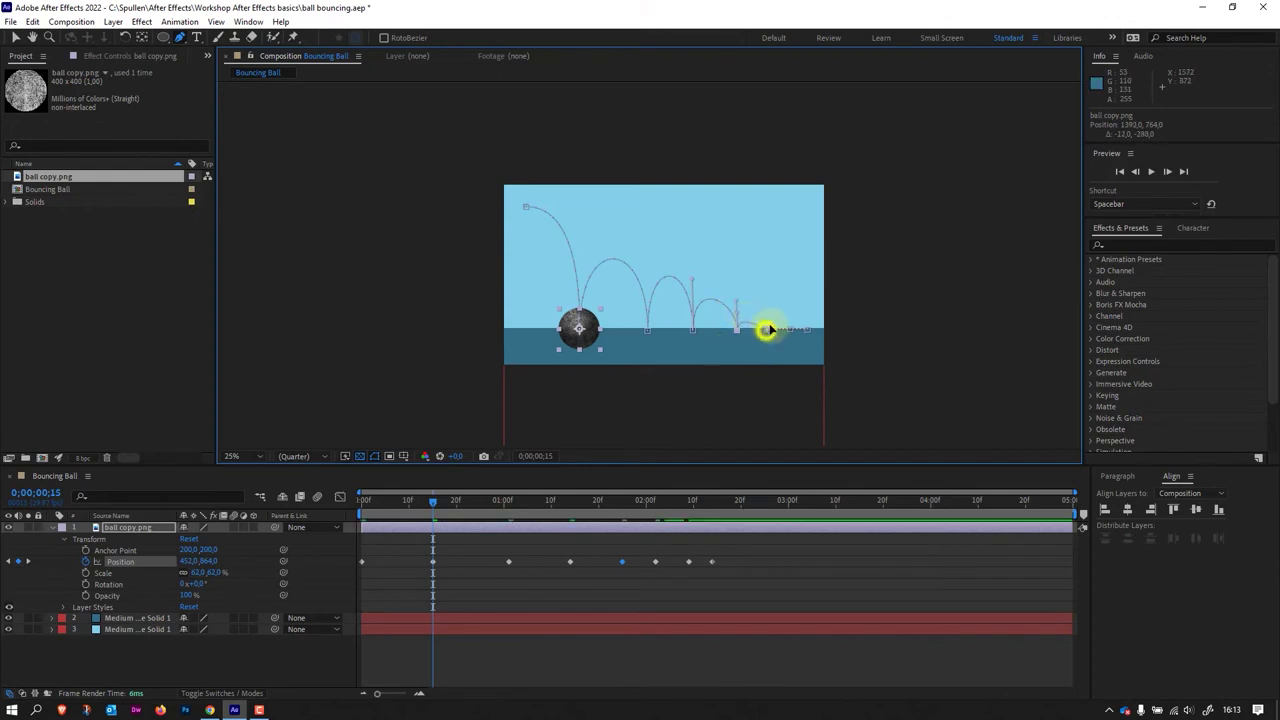
Step: Shape the last bounces into shallow arcs toward the right edge, then return the playhead to the start
{"action": "left_click_drag", "start_coordinate": [767, 329], "coordinate": [767, 357]}
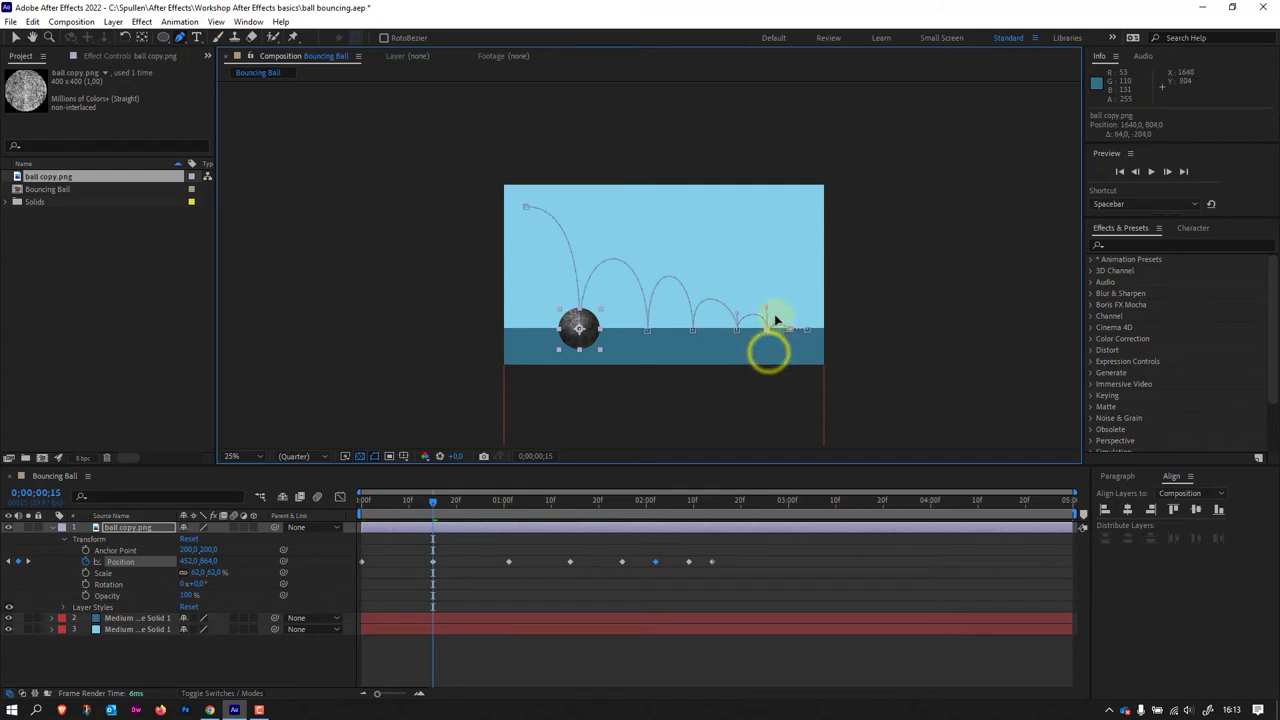
{"action": "left_click", "coordinate": [769, 316]}
{"action": "left_click_drag", "start_coordinate": [767, 316], "coordinate": [792, 328]}
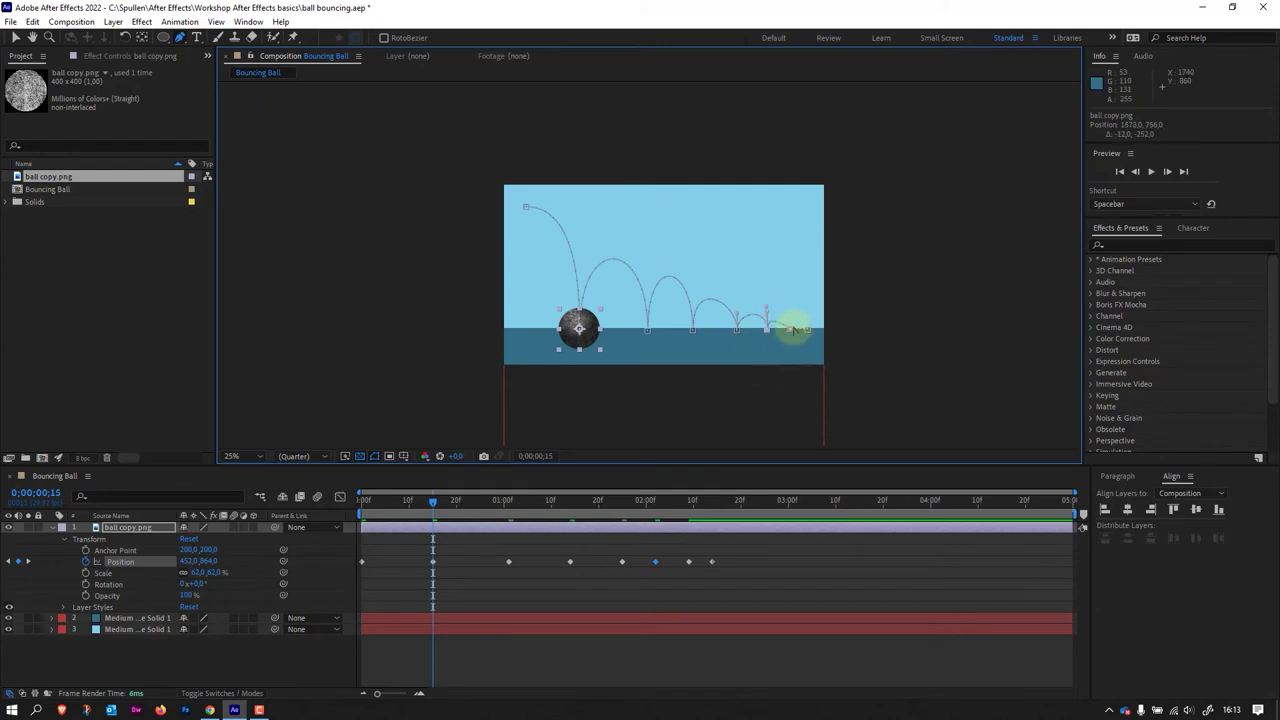
{"action": "left_click", "coordinate": [791, 334]}
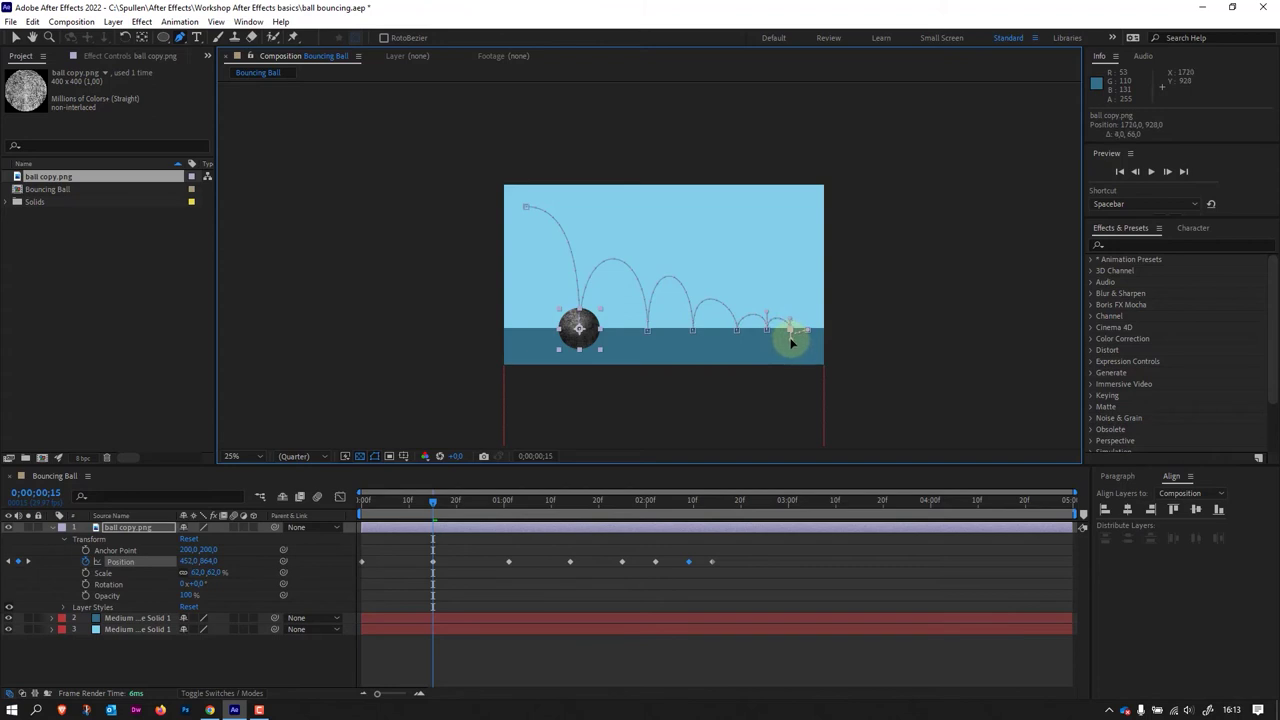
{"action": "left_click", "coordinate": [793, 323]}
{"action": "left_click_drag", "start_coordinate": [789, 323], "coordinate": [808, 331]}
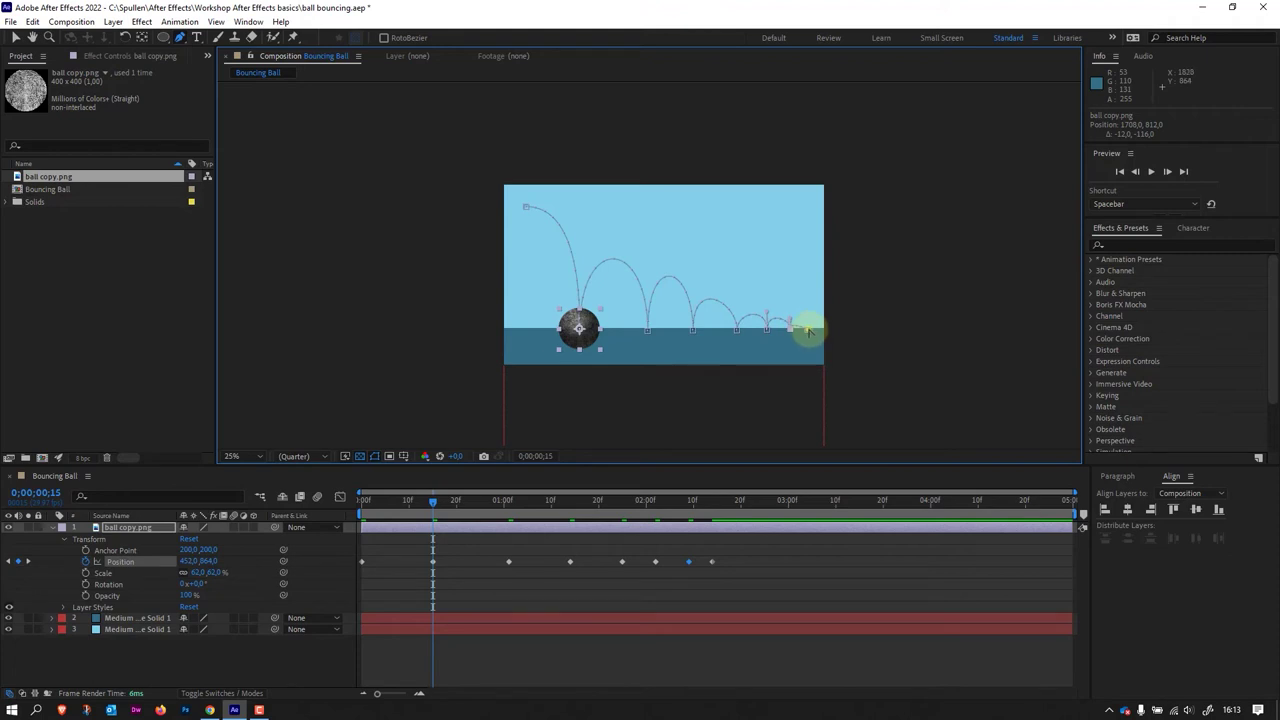
{"action": "left_click", "coordinate": [810, 329]}
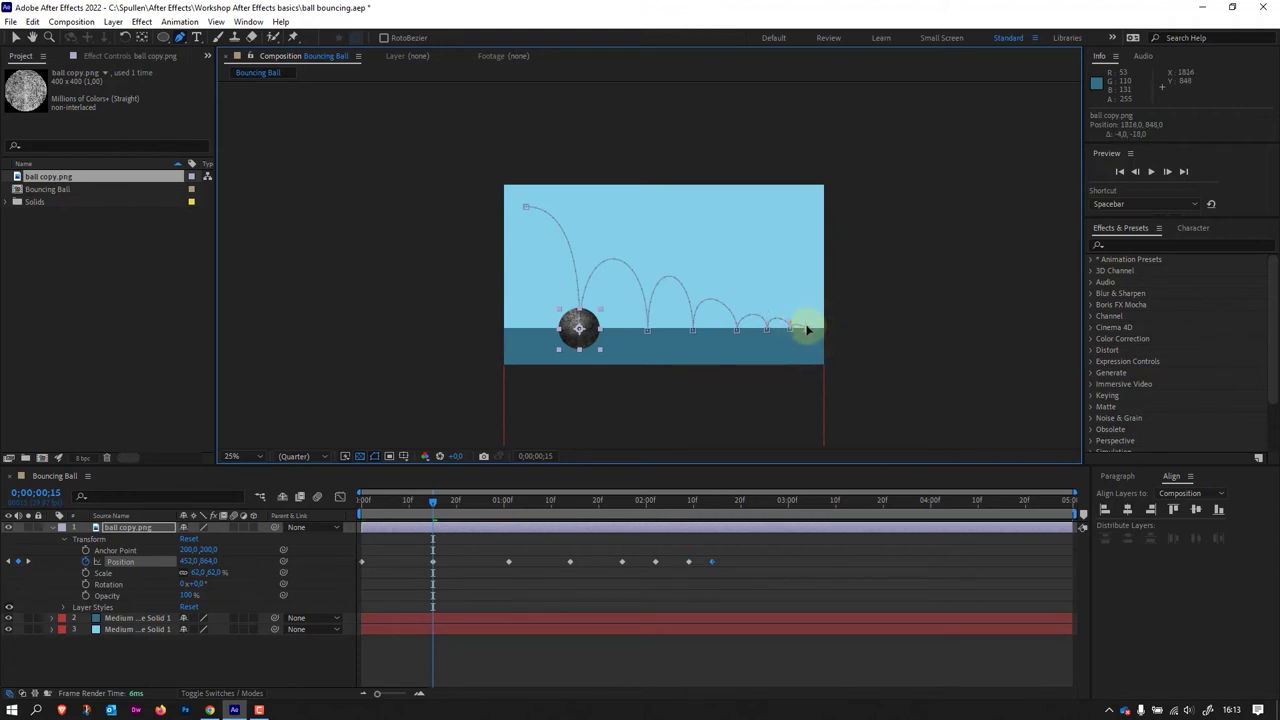
{"action": "left_click_drag", "start_coordinate": [432, 500], "coordinate": [317, 506]}
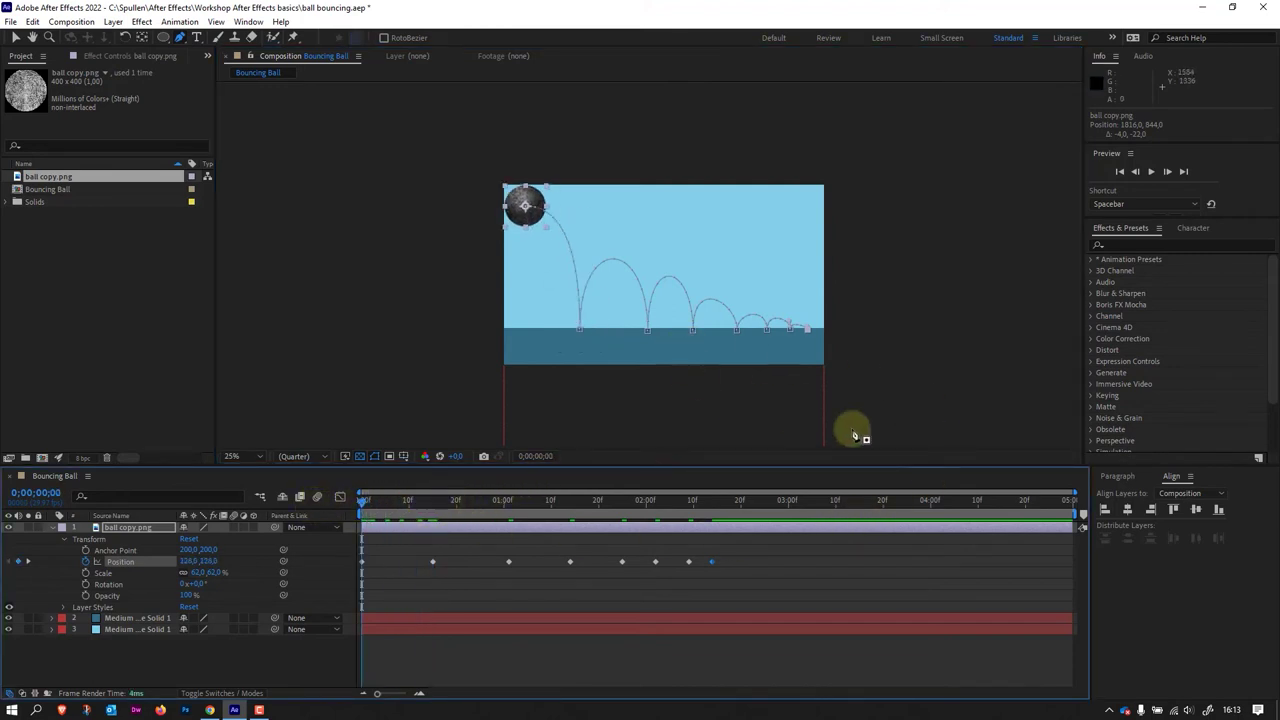
{"action": "key", "text": "space"}
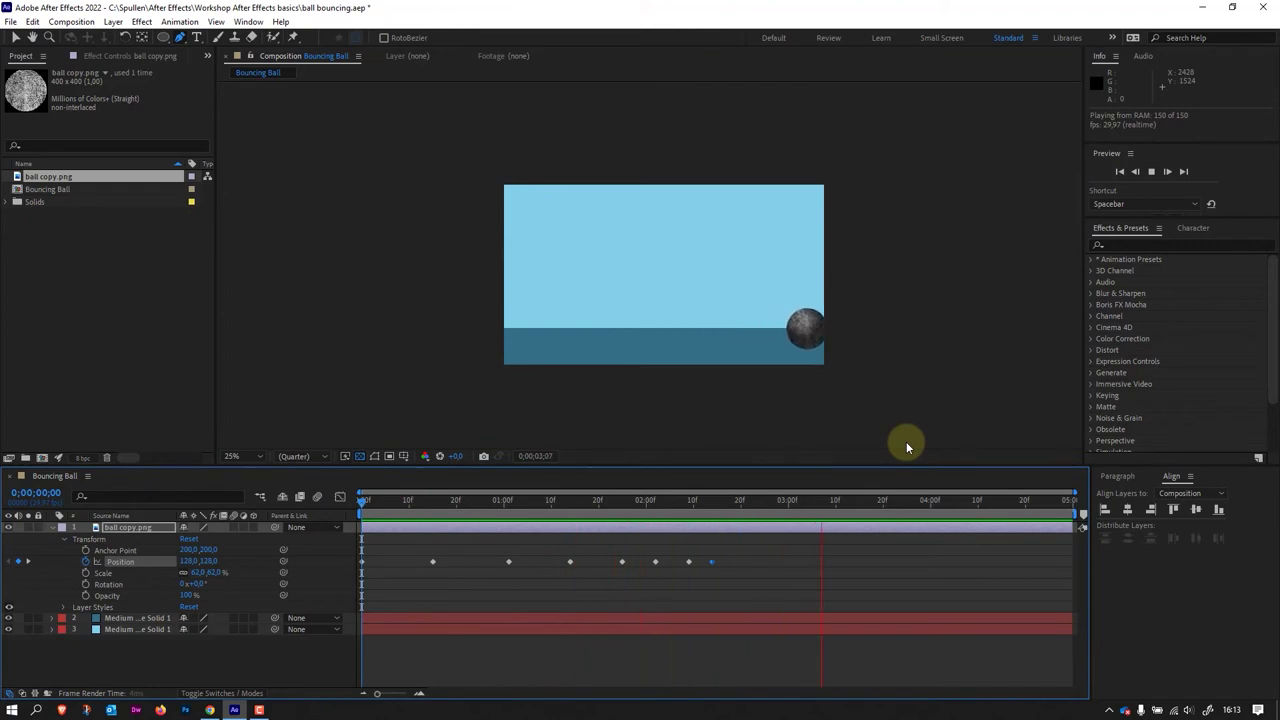
{"action": "key", "text": "space"}
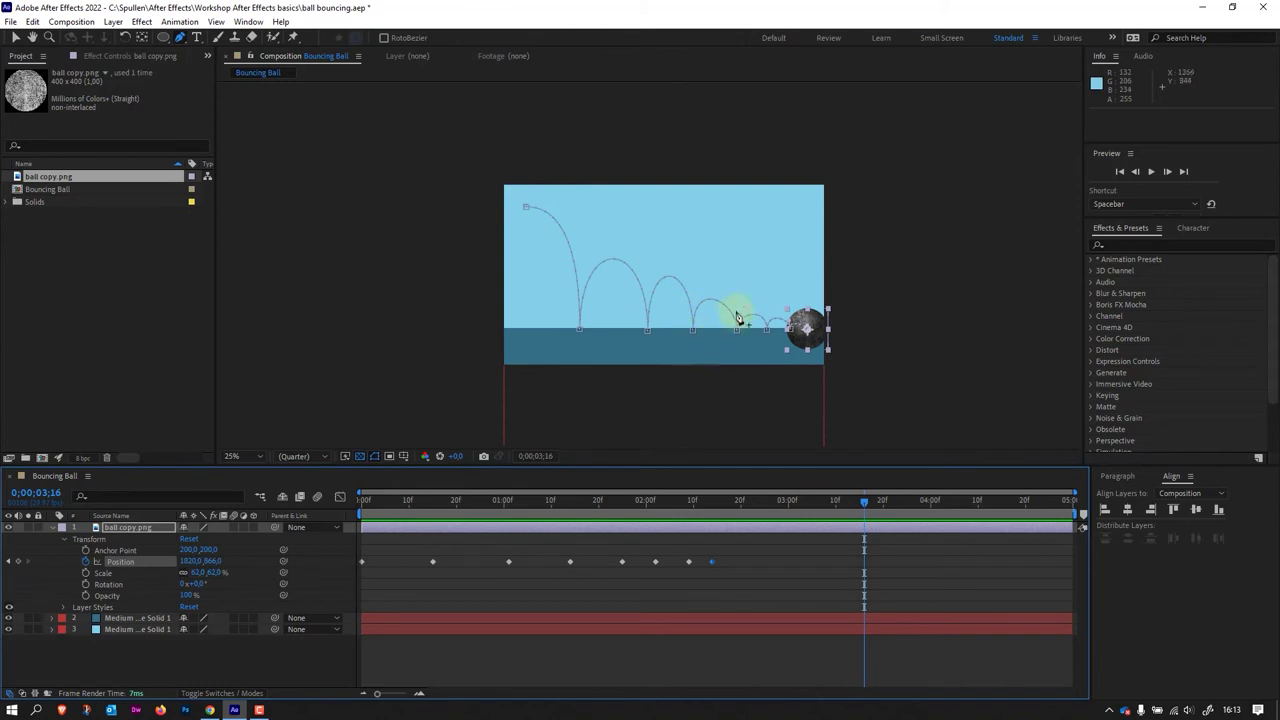
{"action": "left_click", "coordinate": [469, 500]}
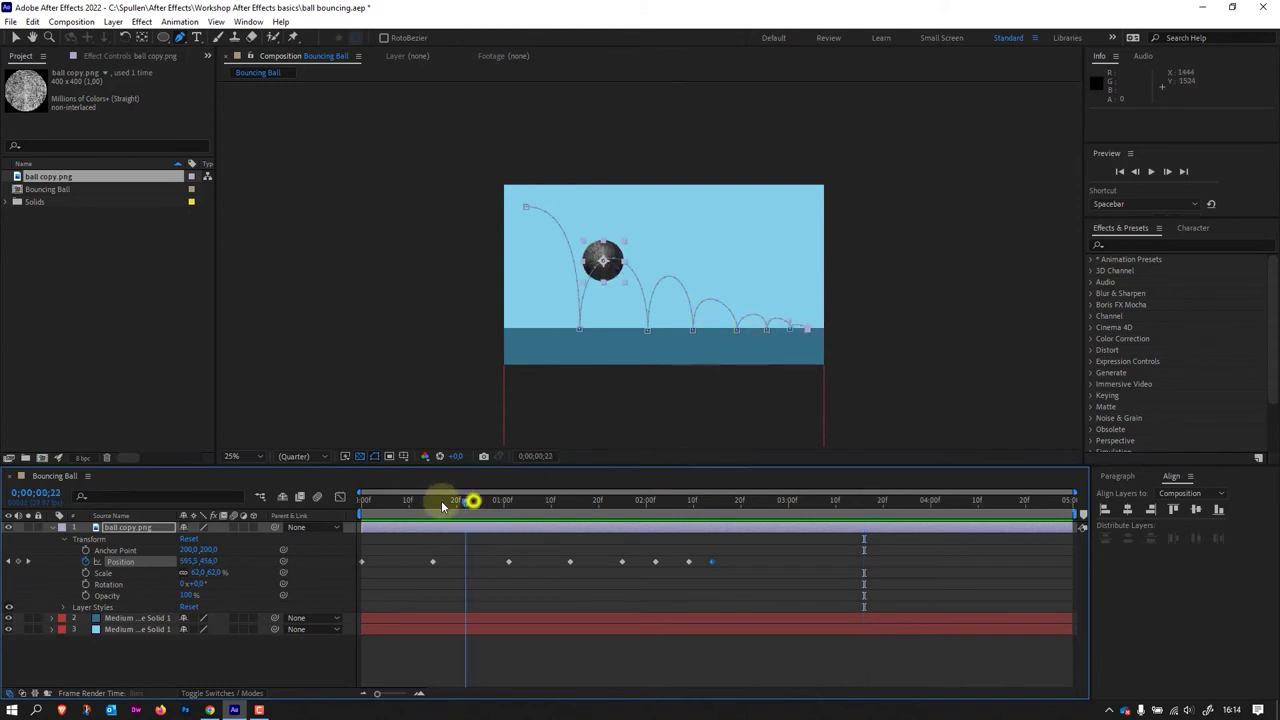
{"action": "left_click", "coordinate": [438, 500]}
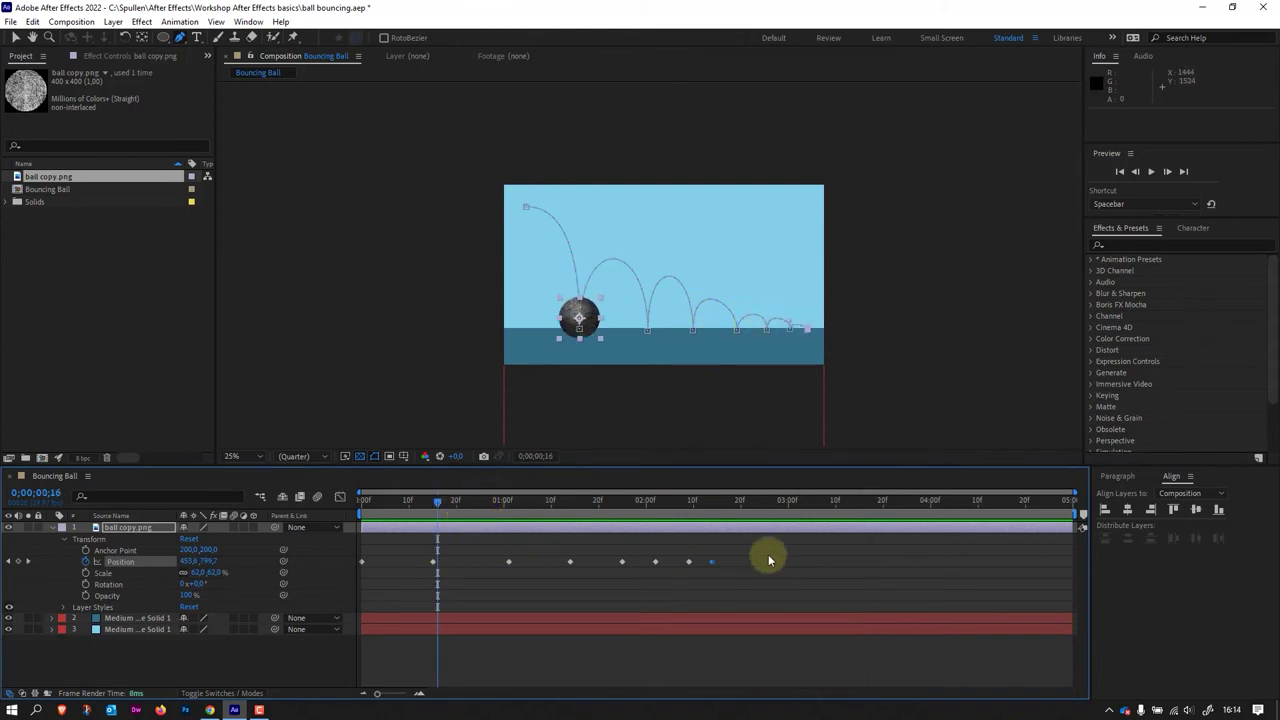
{"action": "mouse_move", "coordinate": [438, 498]}
{"action": "left_mouse_down"}
{"action": "mouse_move", "coordinate": [708, 553]}
{"action": "mouse_move", "coordinate": [444, 549]}
{"action": "left_mouse_up"}
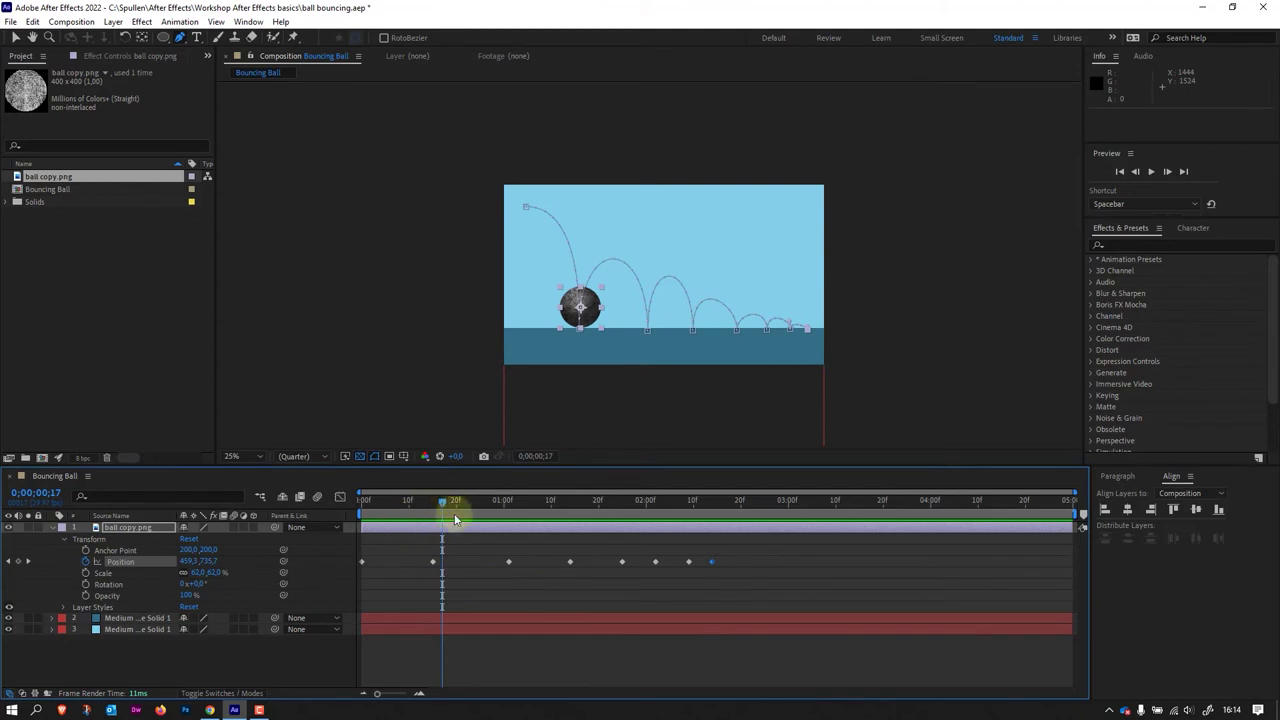
{"action": "left_click_drag", "start_coordinate": [441, 500], "coordinate": [304, 507]}
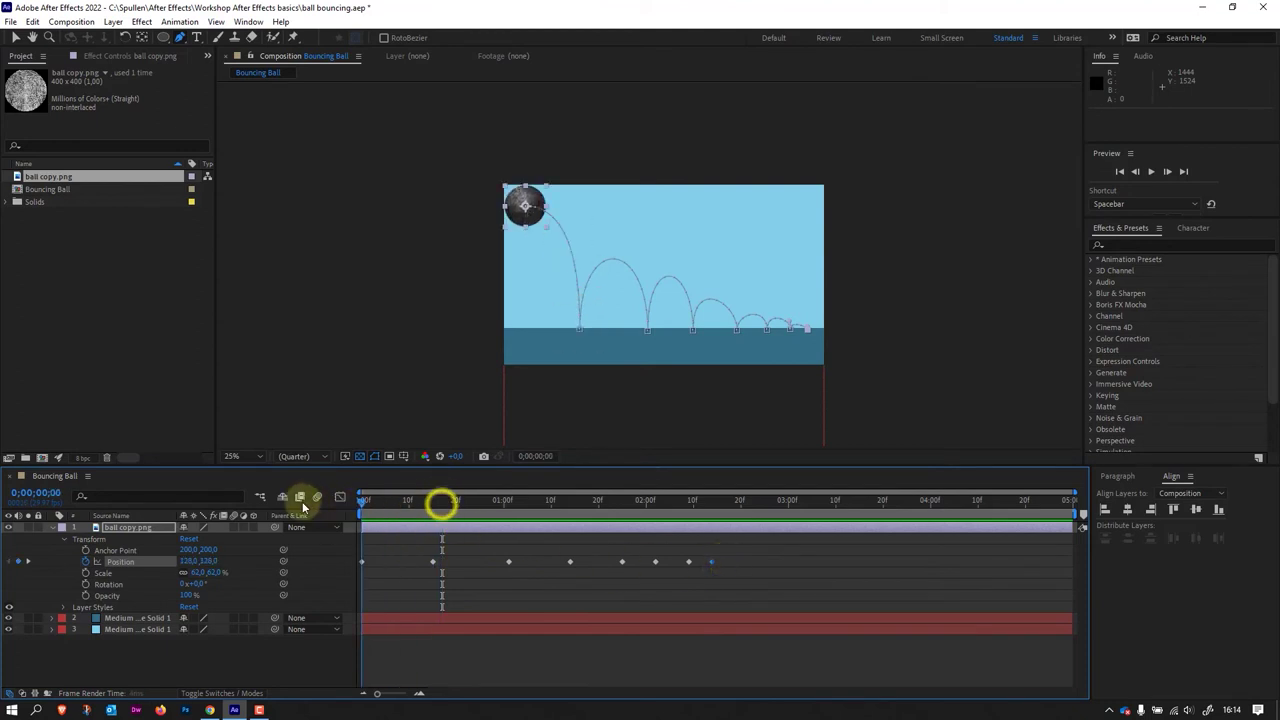
{"action": "key", "text": "space"}
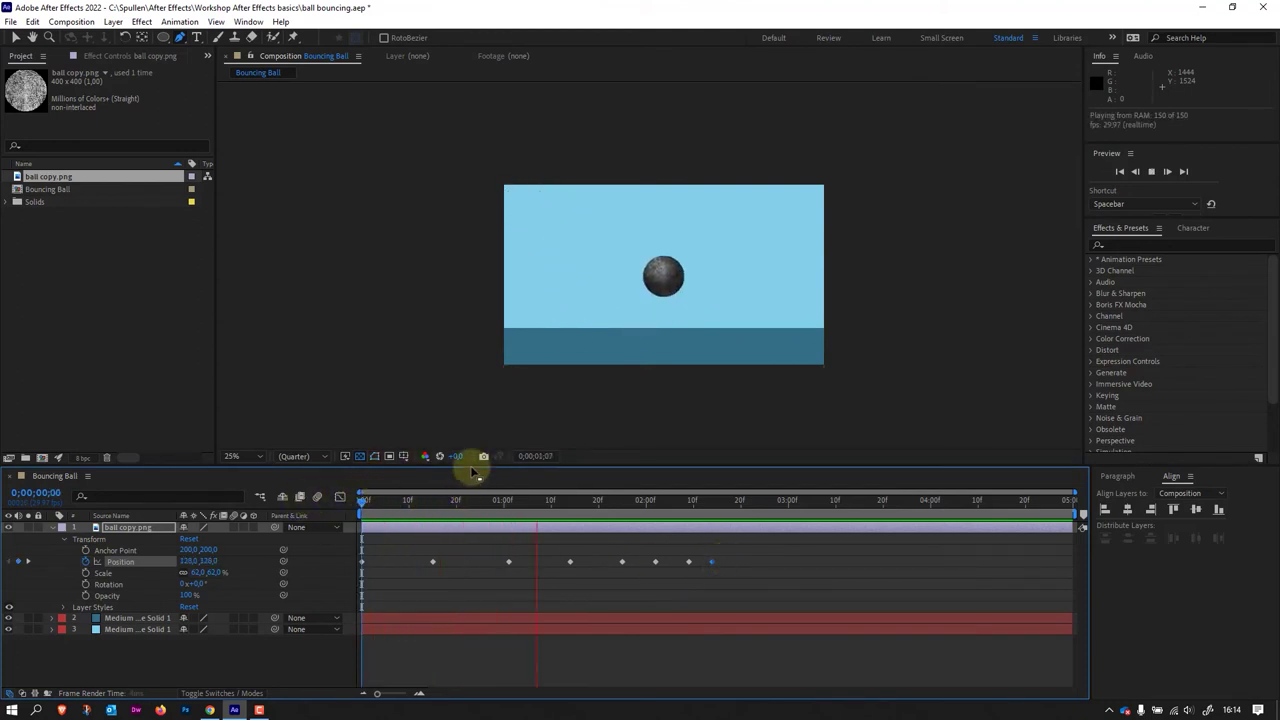
{"action": "key", "text": "space"}
{"action": "left_click", "coordinate": [364, 500]}
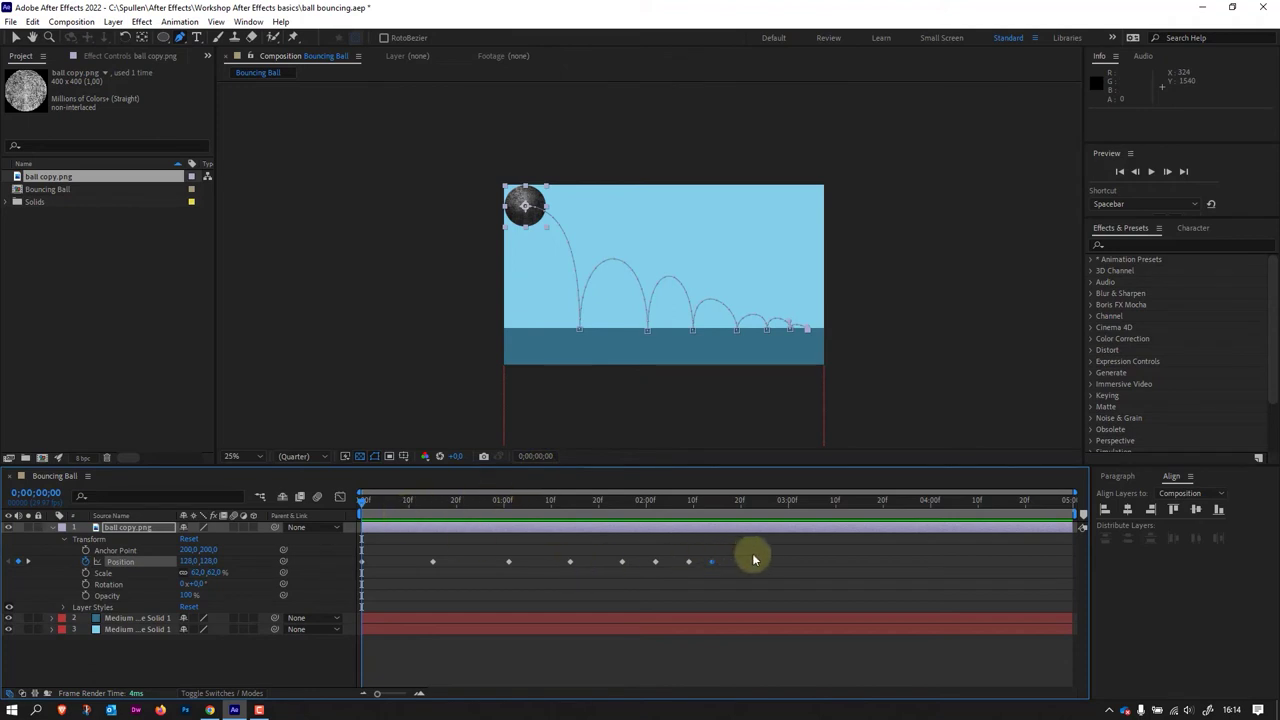
Step: Select all the ball's Position keyframes and apply Keyframe Assistant > Easy Ease
{"action": "left_click_drag", "start_coordinate": [751, 555], "coordinate": [349, 583]}
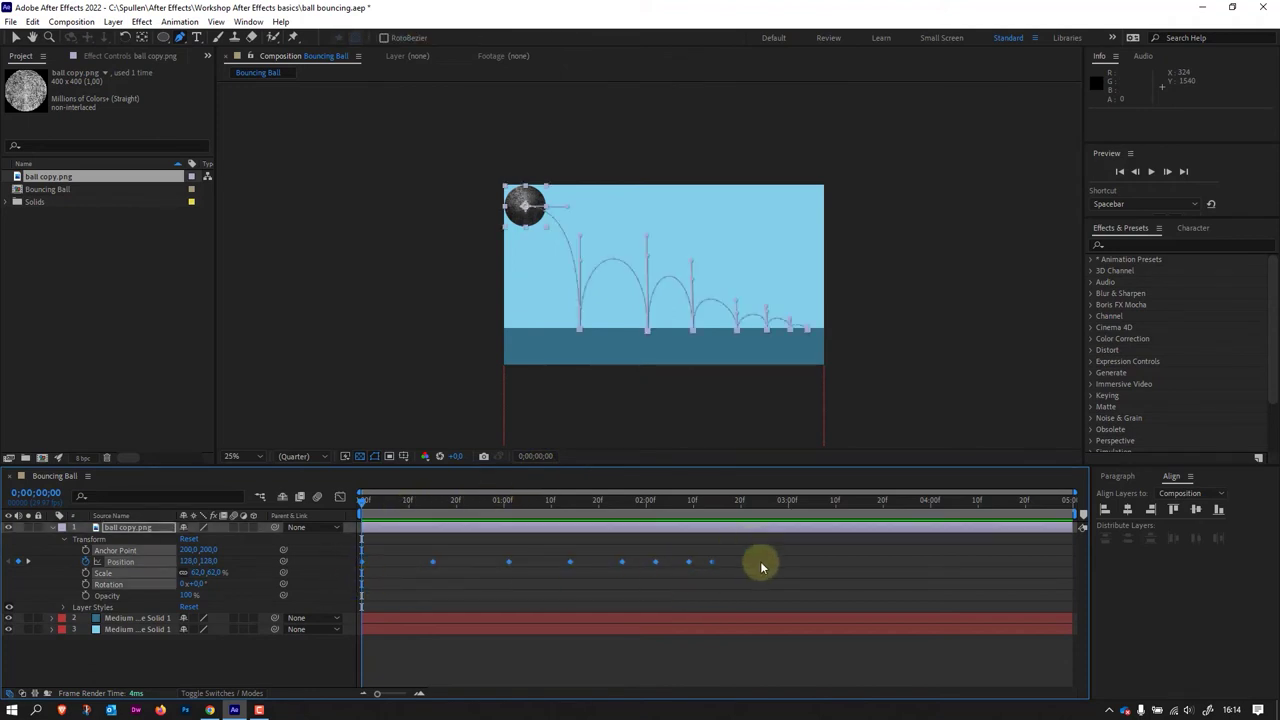
{"action": "mouse_move", "coordinate": [713, 566]}
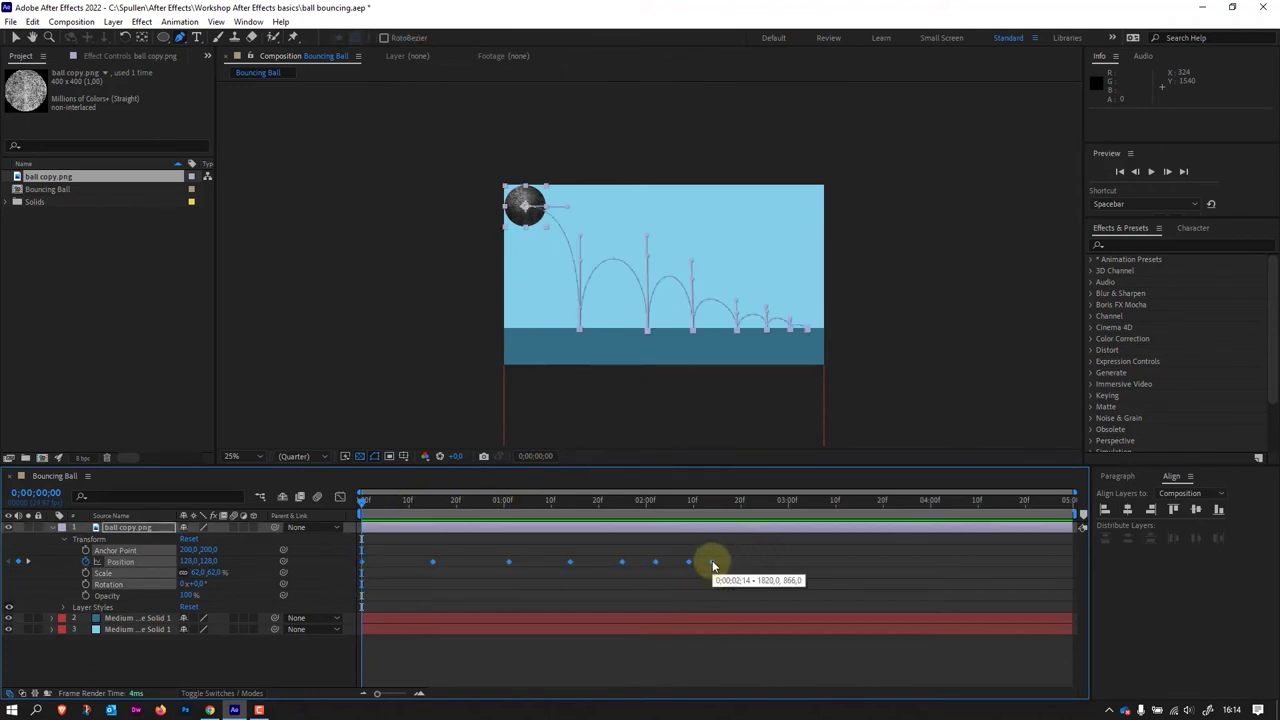
{"action": "right_click", "coordinate": [713, 566]}
{"action": "mouse_move", "coordinate": [755, 552]}
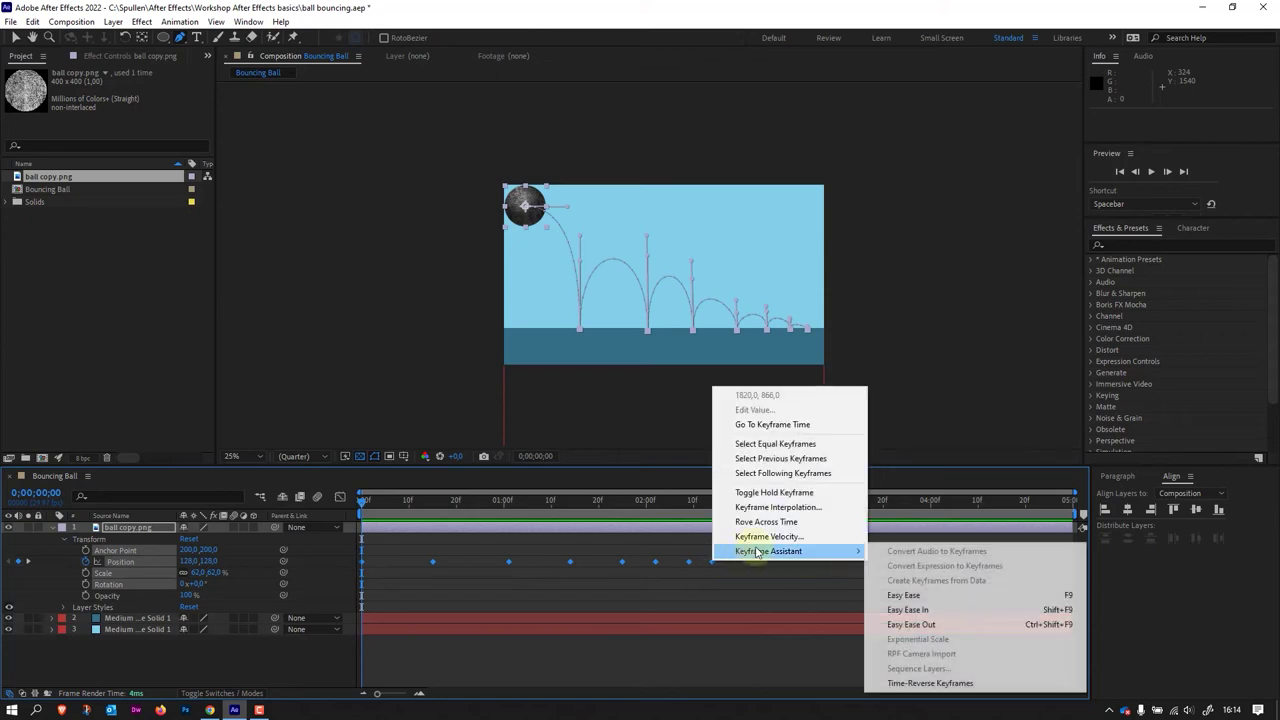
{"action": "left_click", "coordinate": [930, 597]}
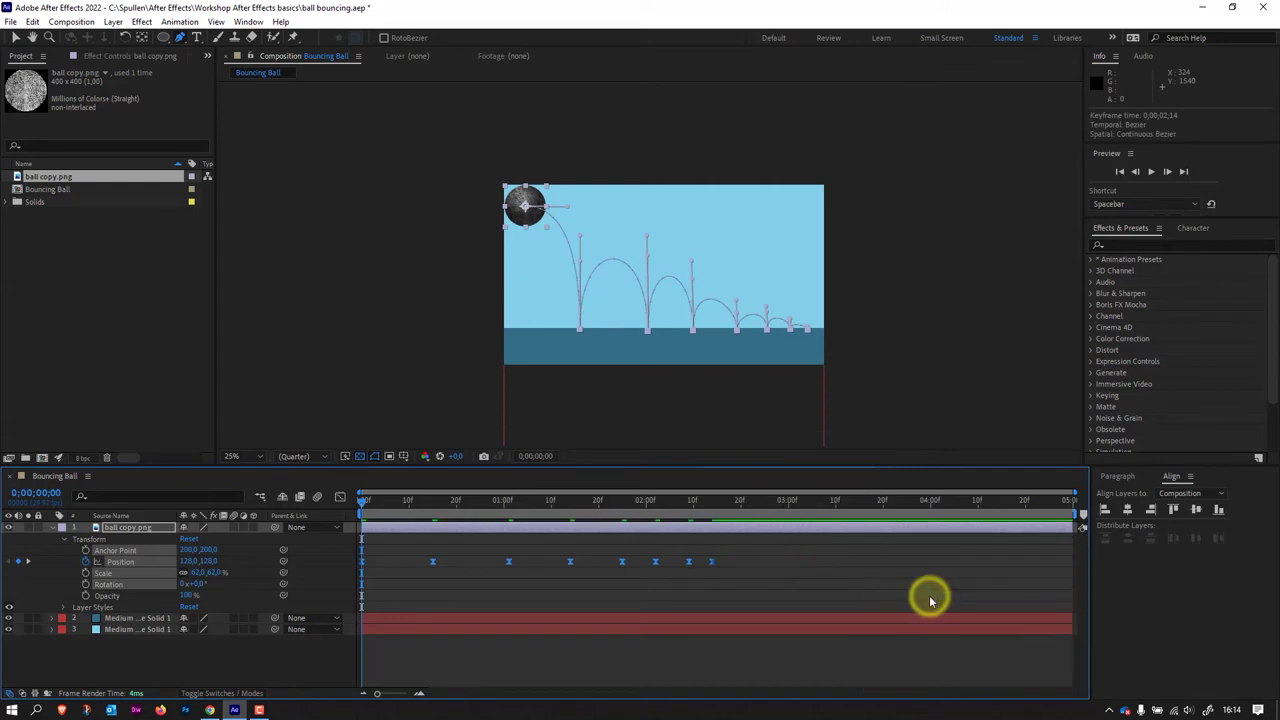
Step: Preview the eased bounce, then view the reselected Position keyframes in the Graph Editor
{"action": "key", "text": "space"}
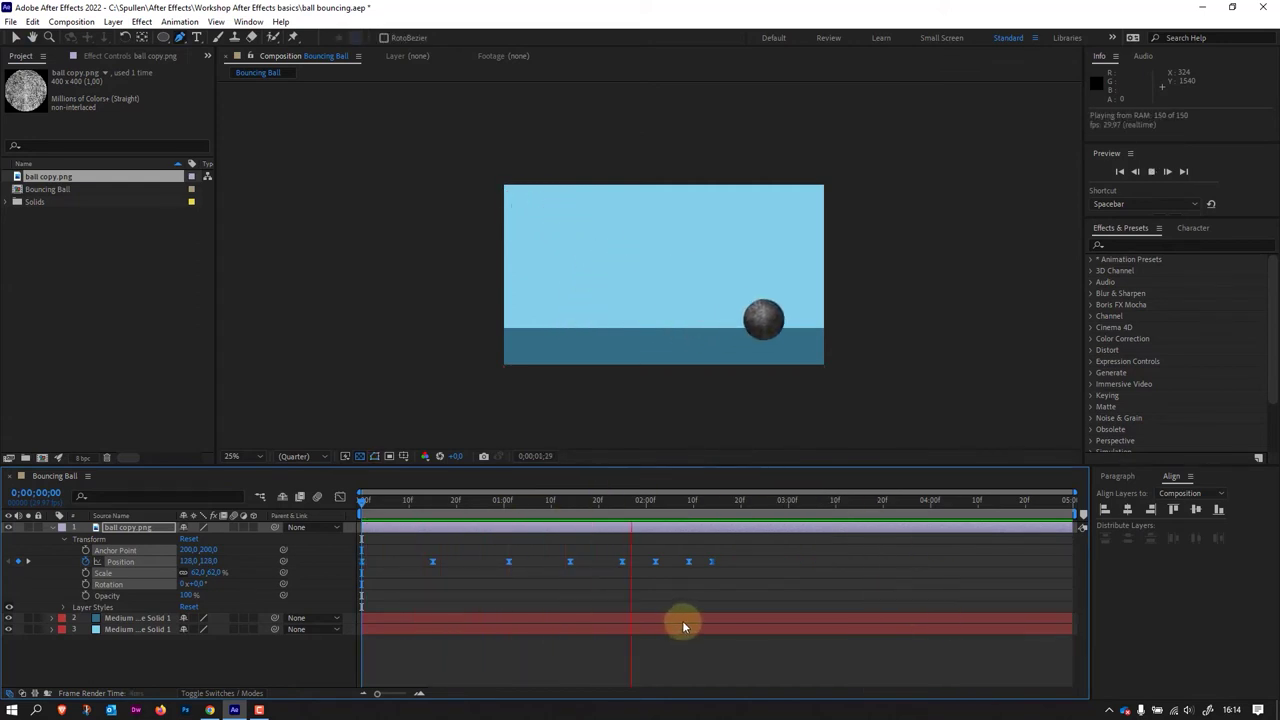
{"action": "key", "text": "space"}
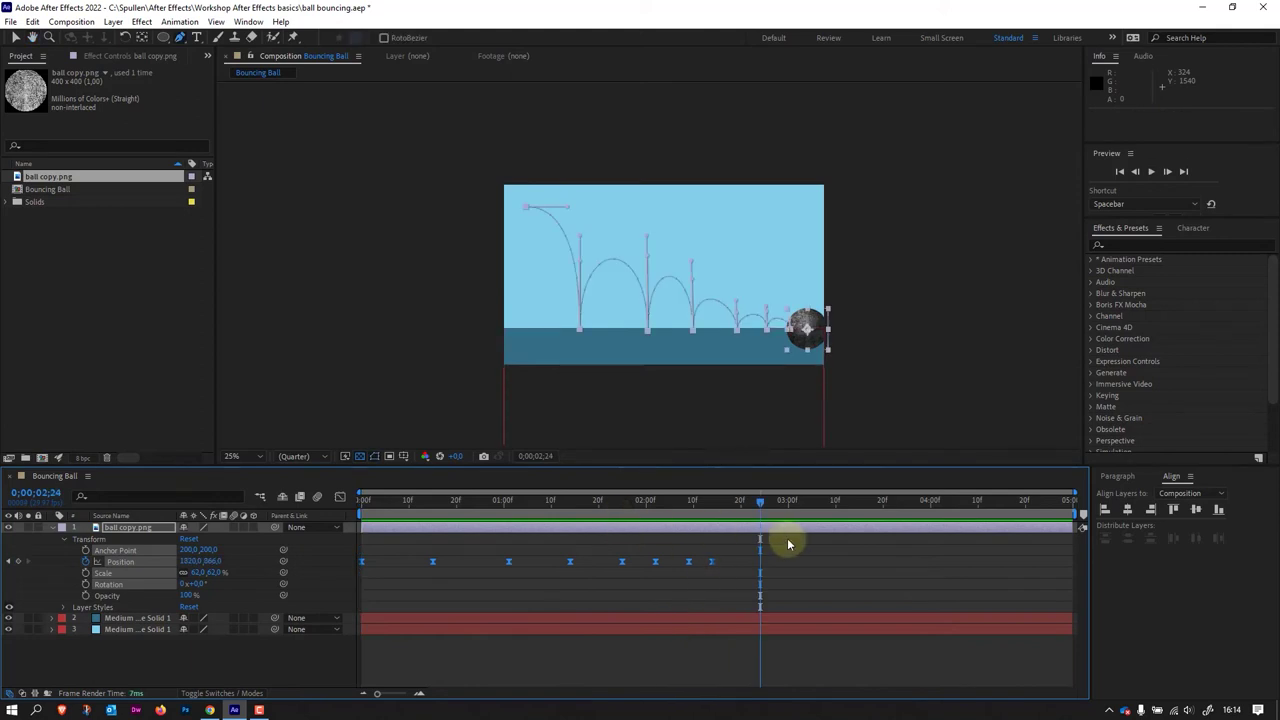
{"action": "left_click_drag", "start_coordinate": [738, 548], "coordinate": [344, 588]}
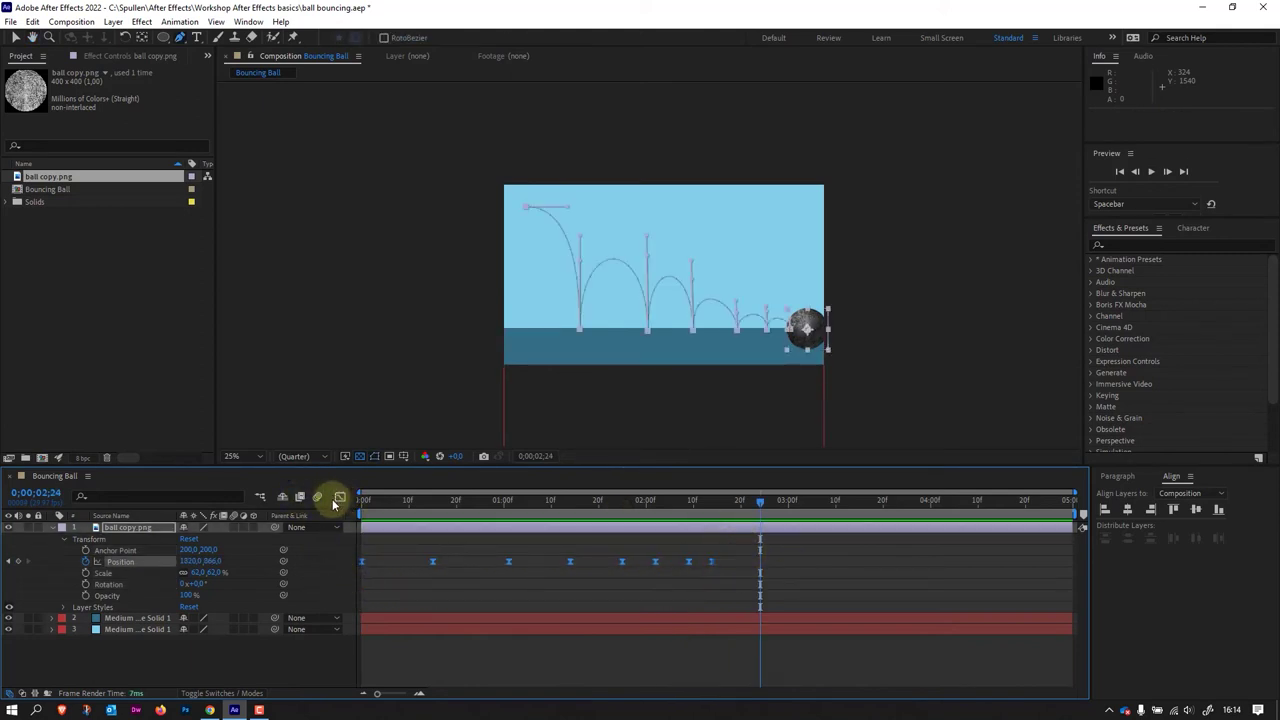
{"action": "left_click", "coordinate": [340, 498]}
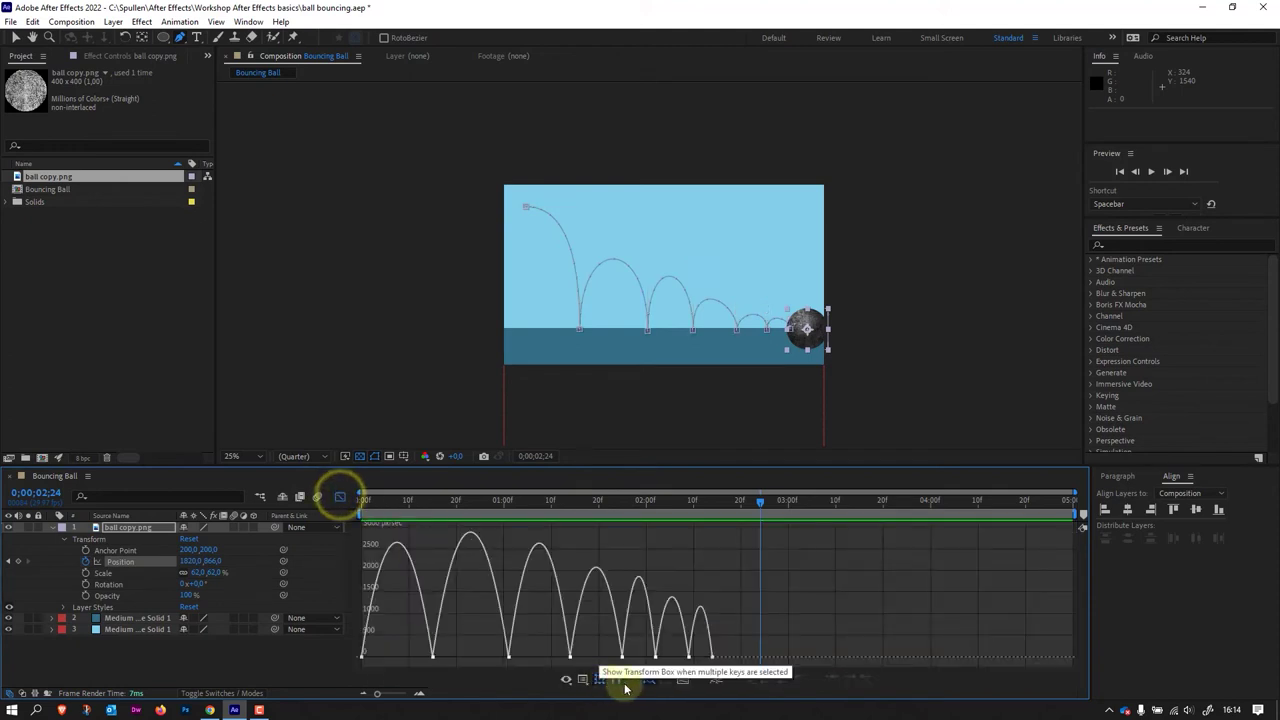
Step: Show the Position speed graph and restore the accidentally removed keyframe
{"action": "left_click", "coordinate": [585, 680]}
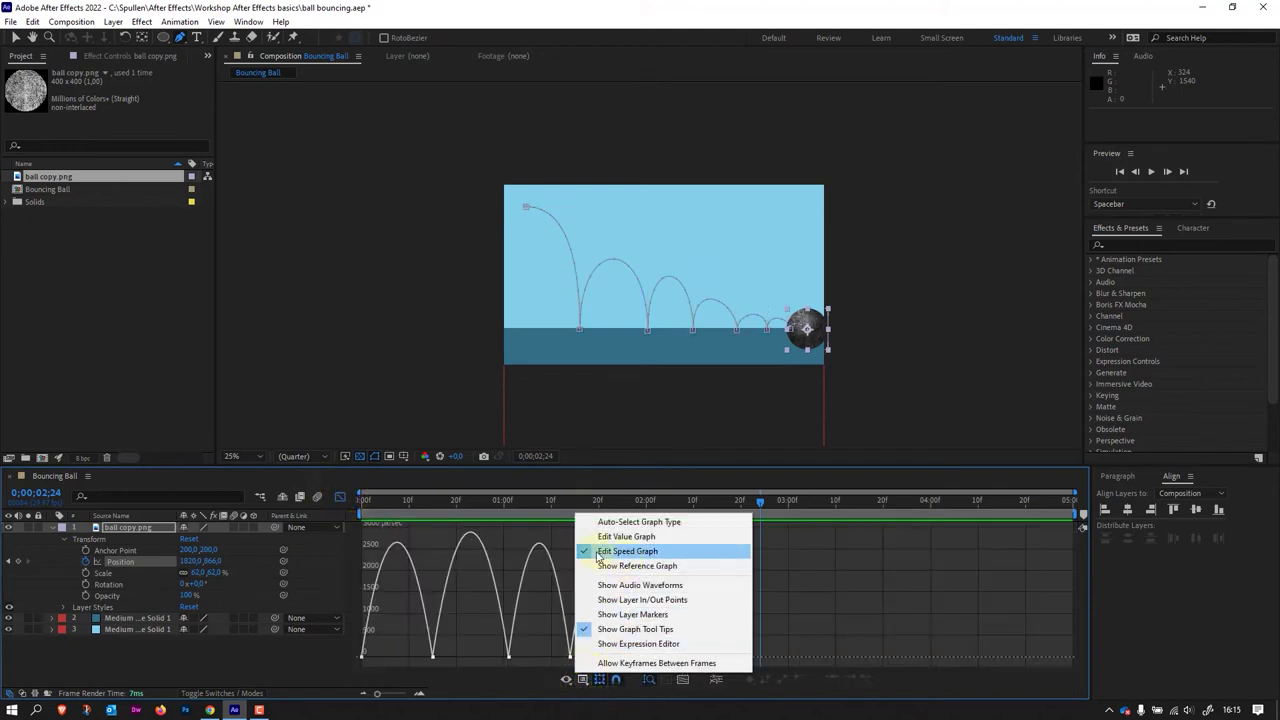
{"action": "left_click", "coordinate": [618, 552]}
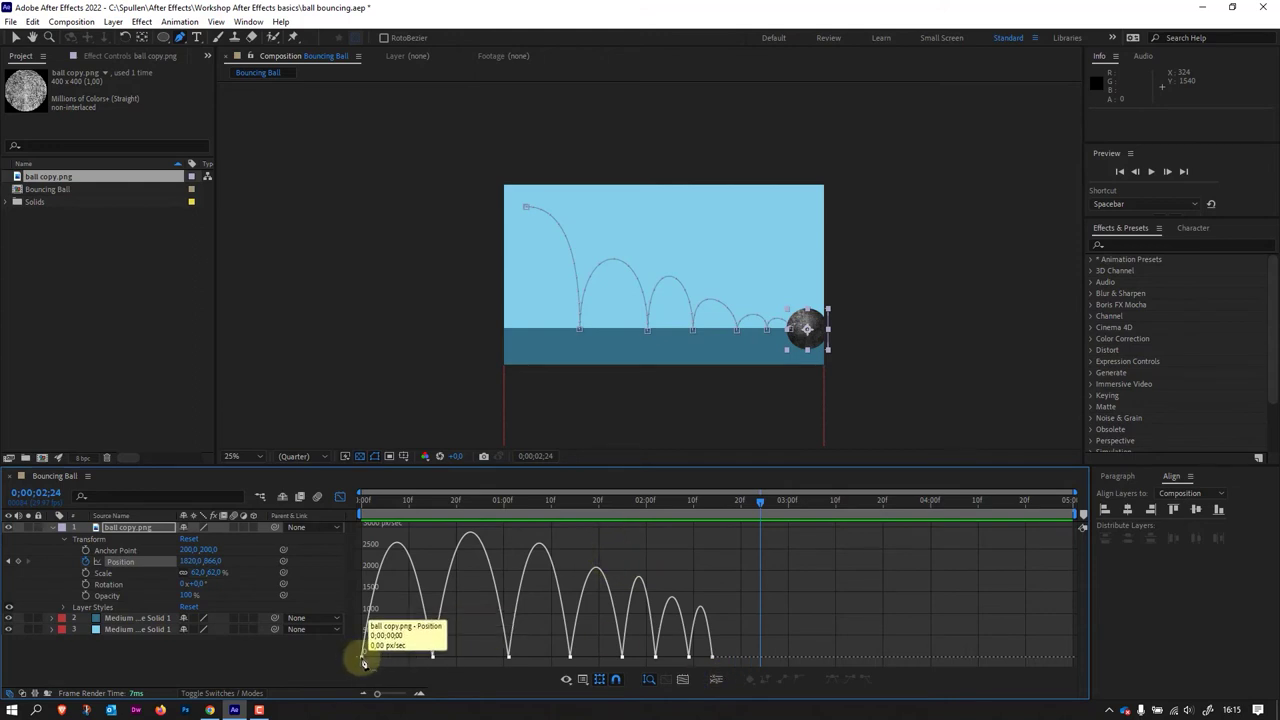
{"action": "key", "text": "ctrl+z"}
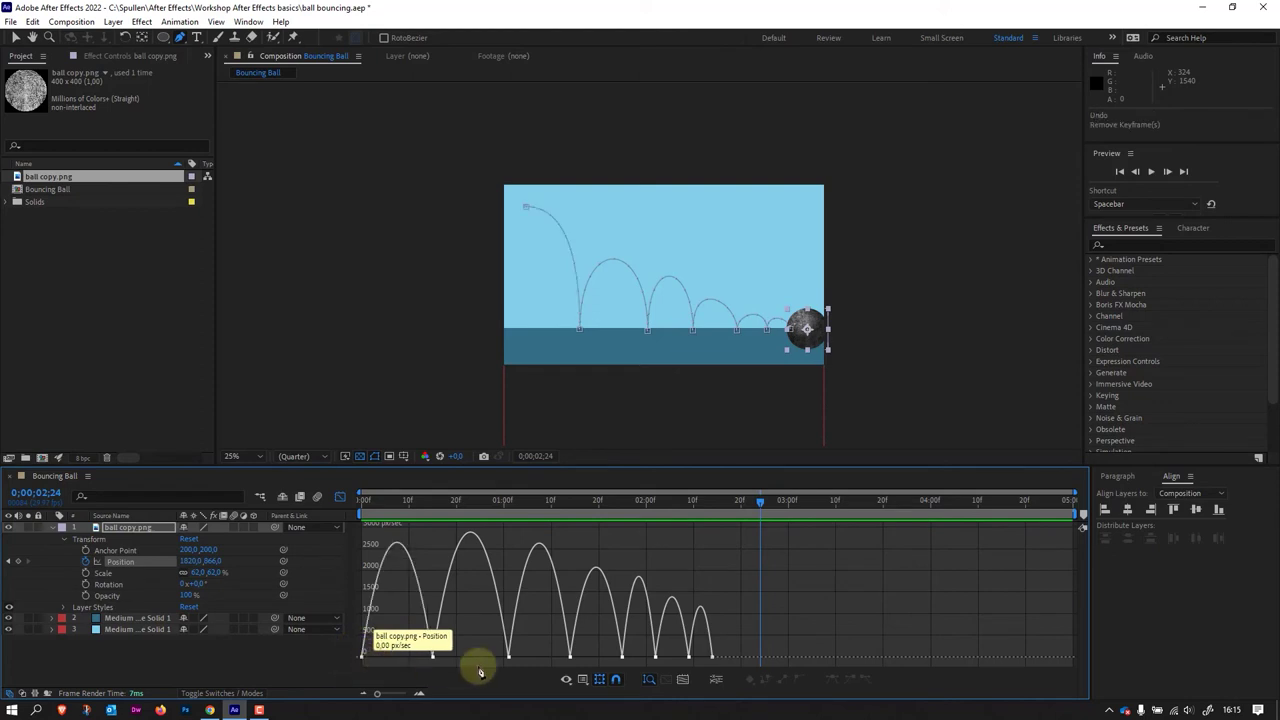
{"action": "left_click", "coordinate": [17, 38]}
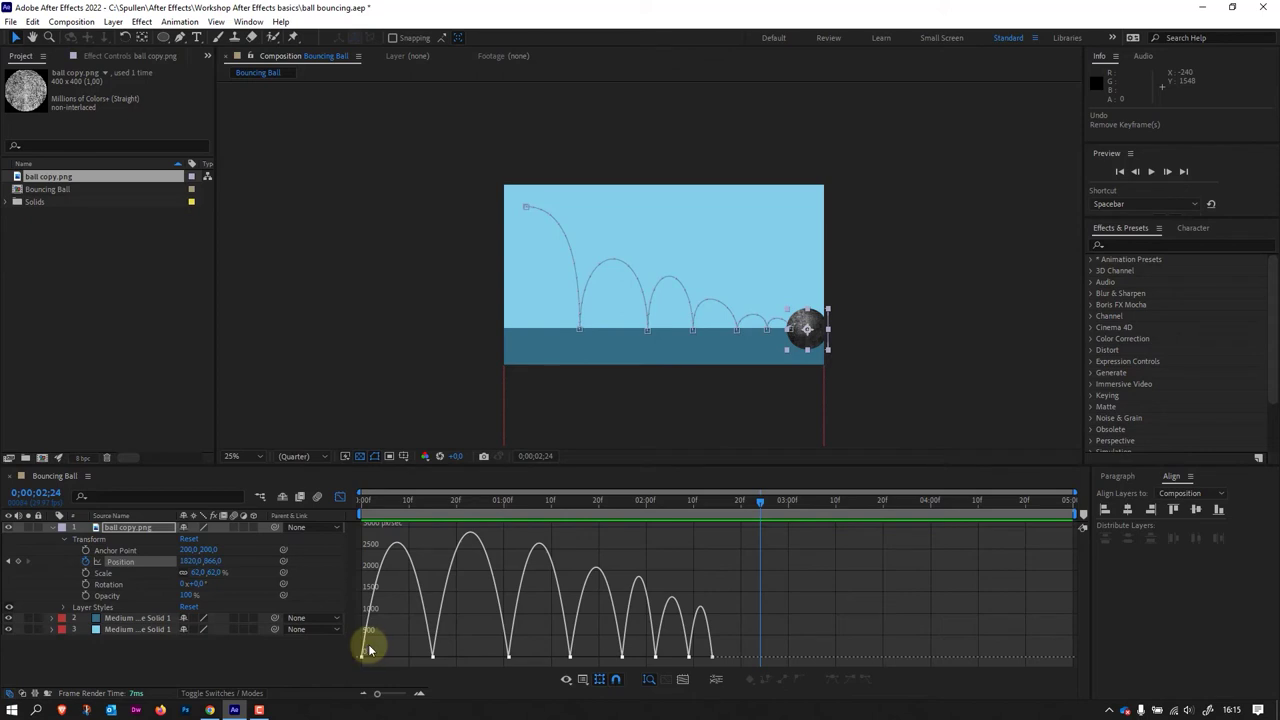
Step: Drag the first two keyframes' influence handles to reshape the opening speed arcs
{"action": "left_click", "coordinate": [362, 656]}
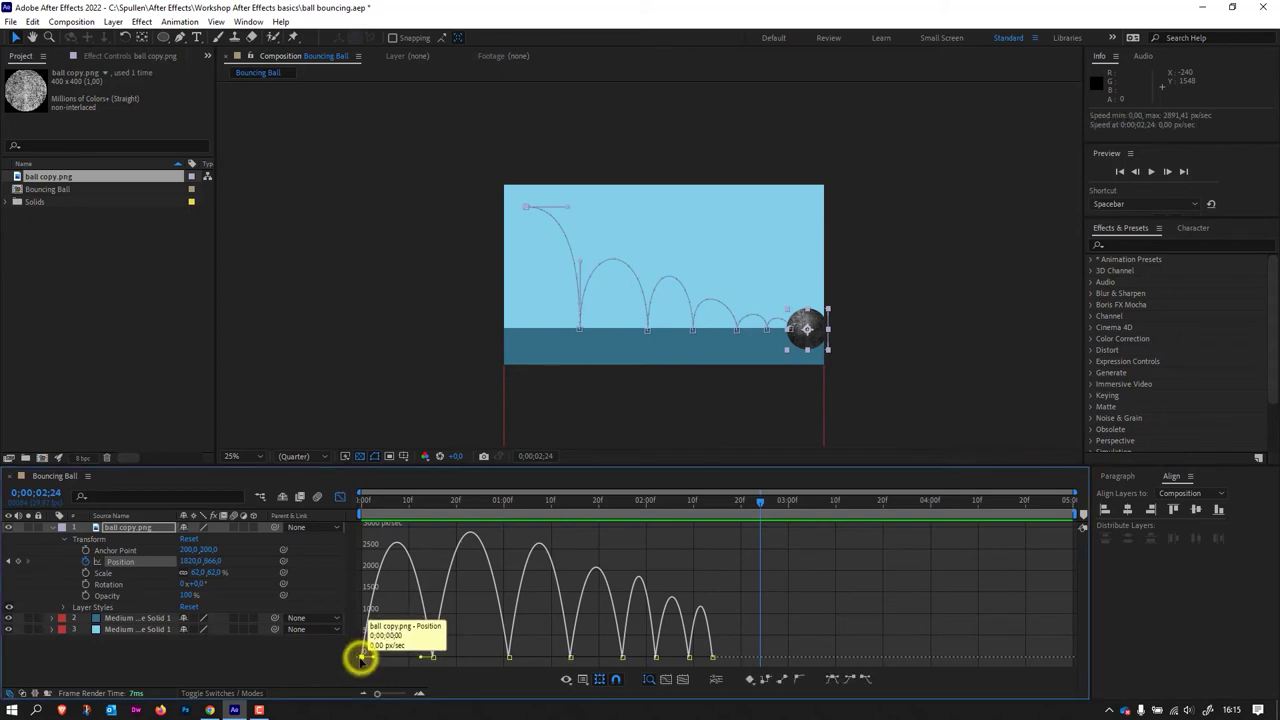
{"action": "left_click_drag", "start_coordinate": [362, 658], "coordinate": [380, 660]}
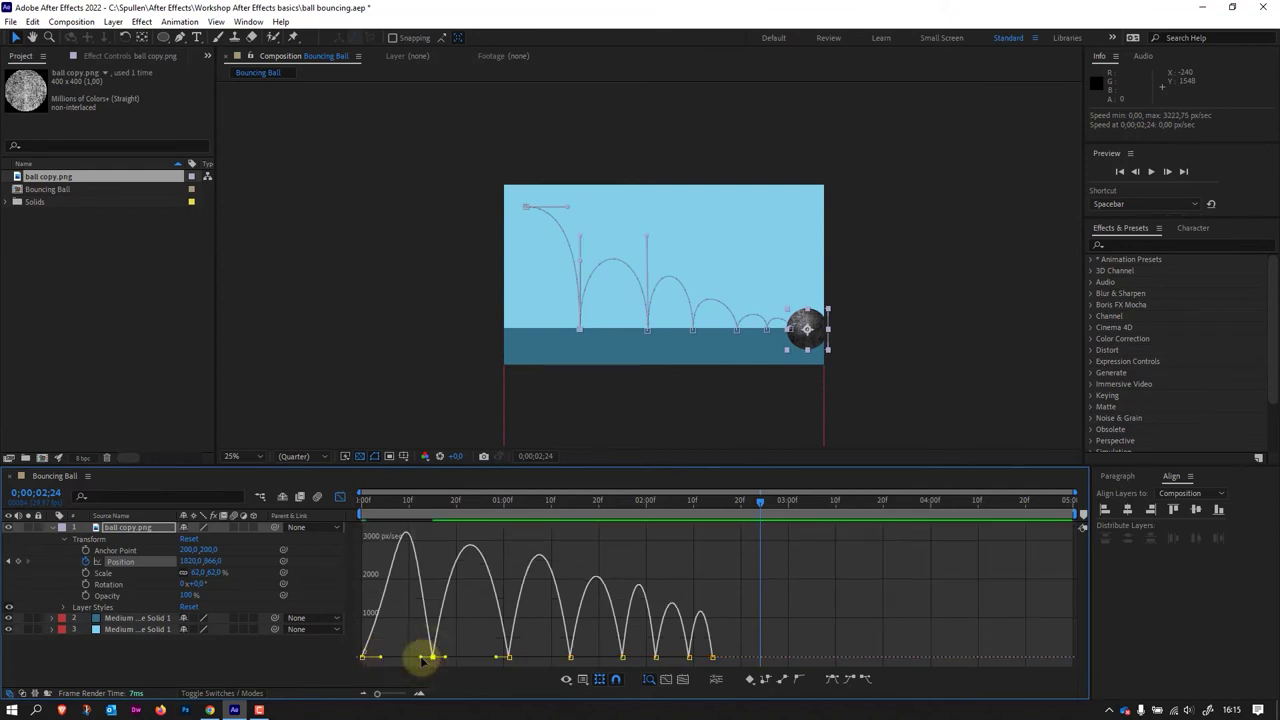
{"action": "mouse_move", "coordinate": [381, 659]}
{"action": "left_mouse_down"}
{"action": "mouse_move", "coordinate": [368, 662]}
{"action": "mouse_move", "coordinate": [418, 659]}
{"action": "left_mouse_up"}
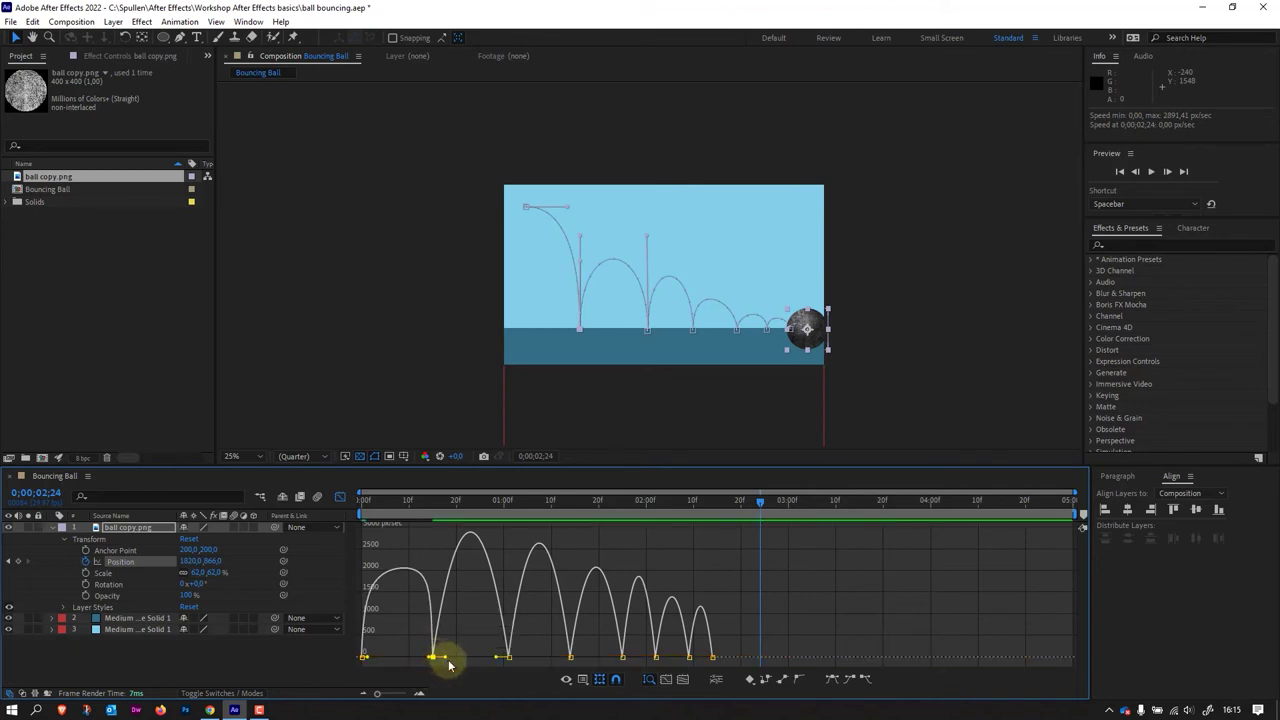
{"action": "left_click_drag", "start_coordinate": [366, 658], "coordinate": [443, 660]}
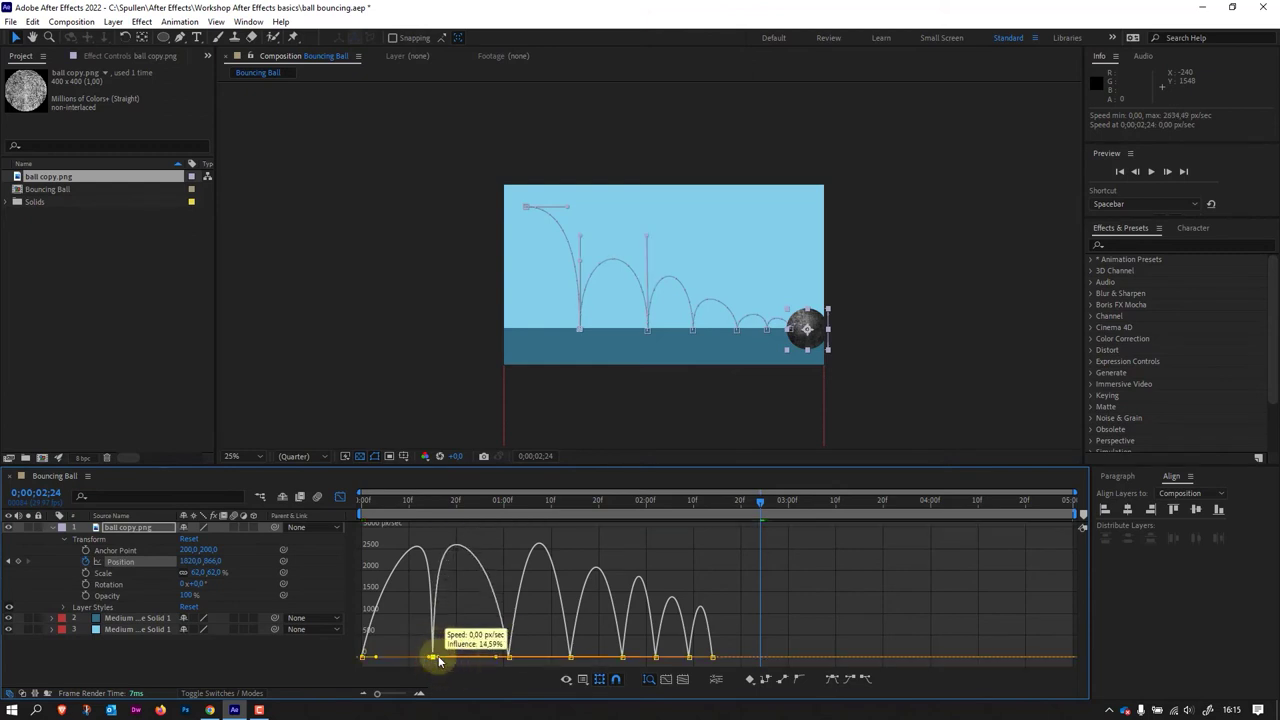
{"action": "left_click_drag", "start_coordinate": [443, 660], "coordinate": [660, 662]}
Step: Reshape the later bounce keyframes' influences, setting the last landing to about 17.70%
{"action": "left_click", "coordinate": [652, 658]}
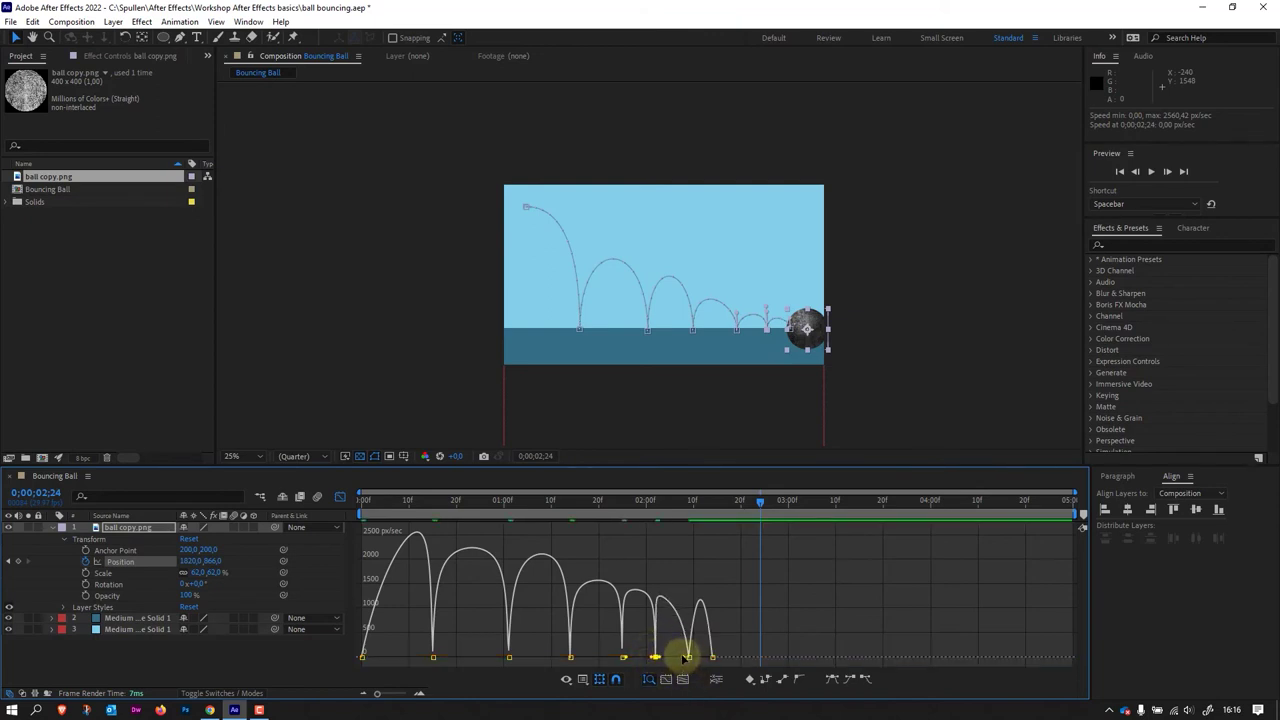
{"action": "left_click", "coordinate": [687, 658]}
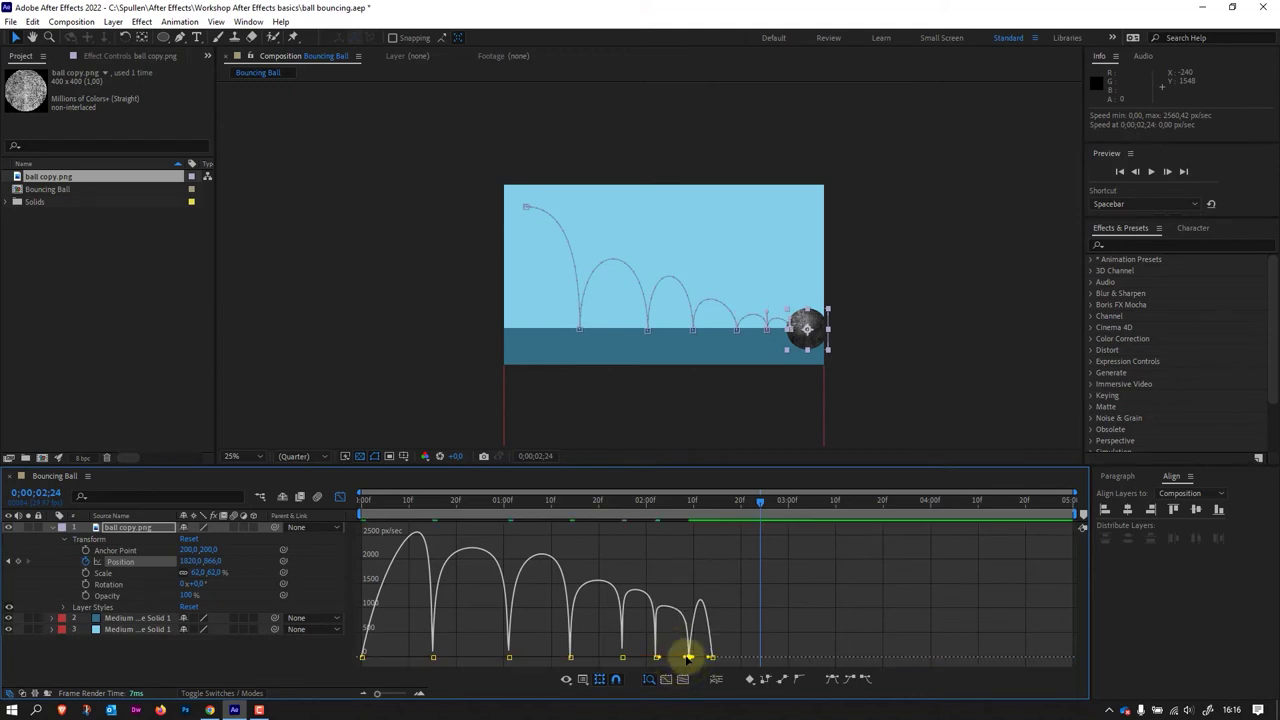
{"action": "left_click_drag", "start_coordinate": [692, 660], "coordinate": [690, 662]}
{"action": "mouse_move", "coordinate": [377, 693]}
{"action": "left_mouse_down"}
{"action": "mouse_move", "coordinate": [406, 700]}
{"action": "mouse_move", "coordinate": [395, 694]}
{"action": "left_mouse_up"}
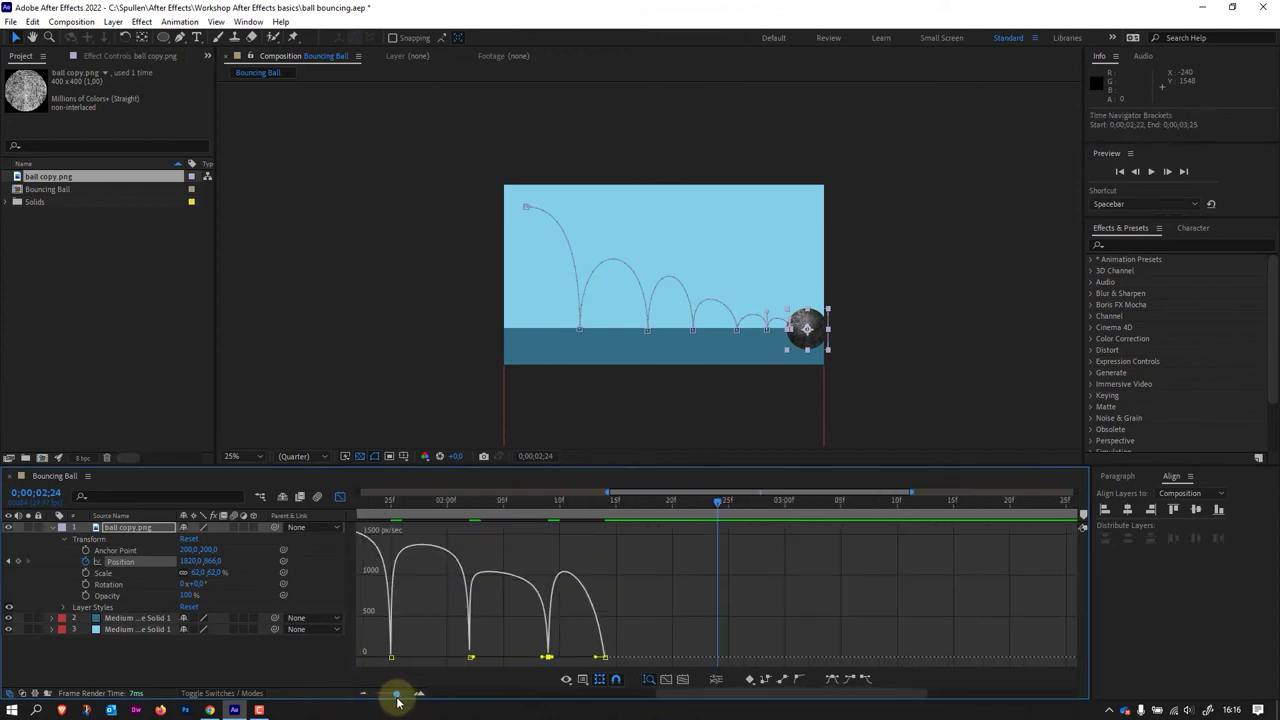
{"action": "left_click", "coordinate": [621, 658]}
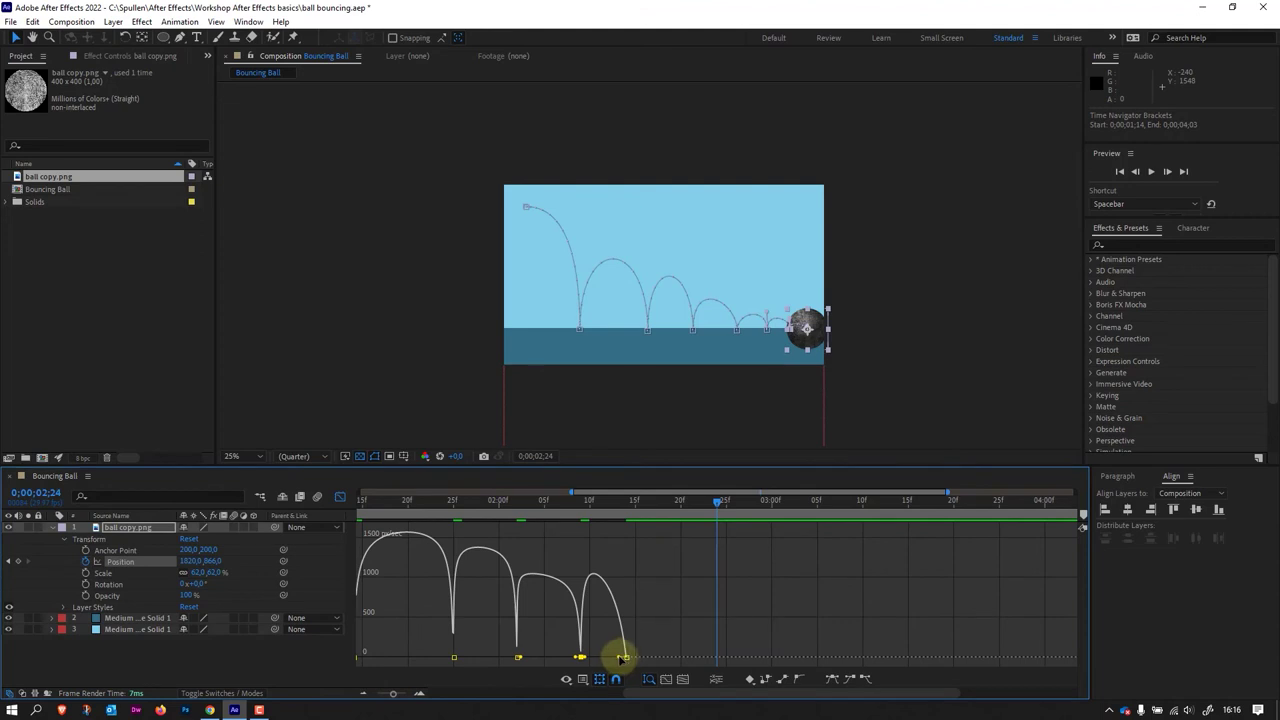
{"action": "left_click_drag", "start_coordinate": [620, 657], "coordinate": [624, 660]}
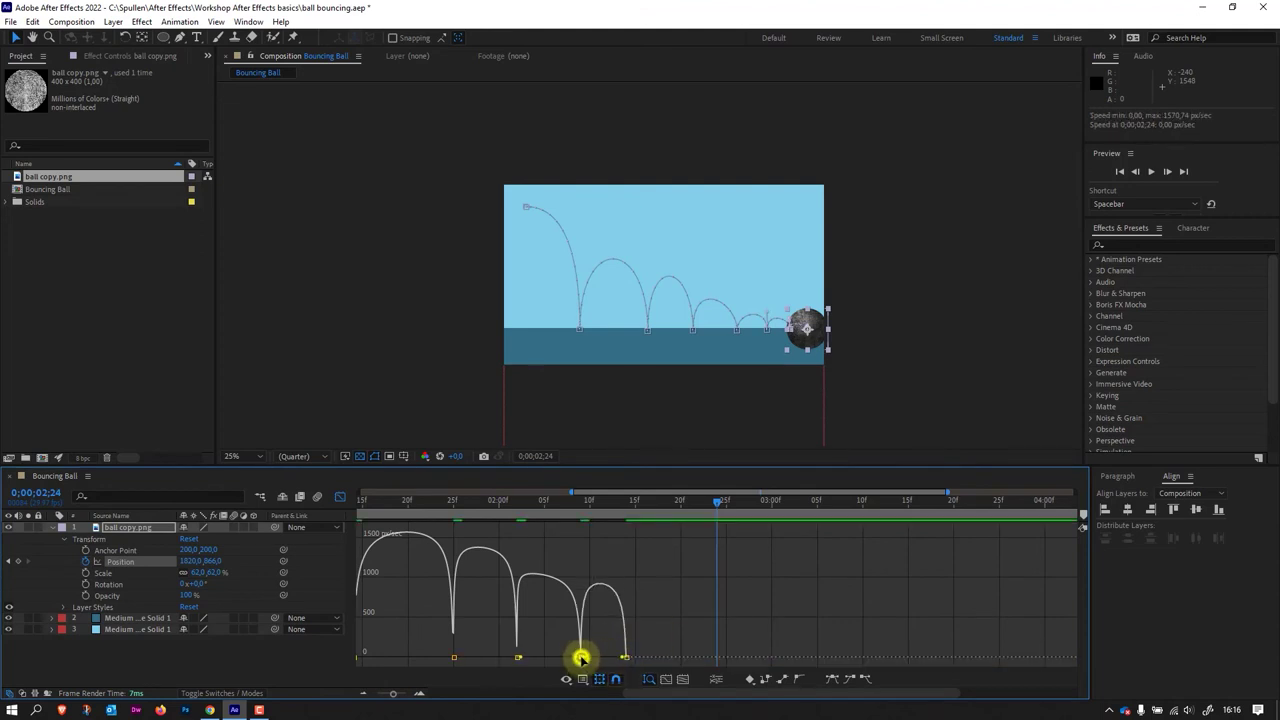
{"action": "left_click", "coordinate": [581, 658]}
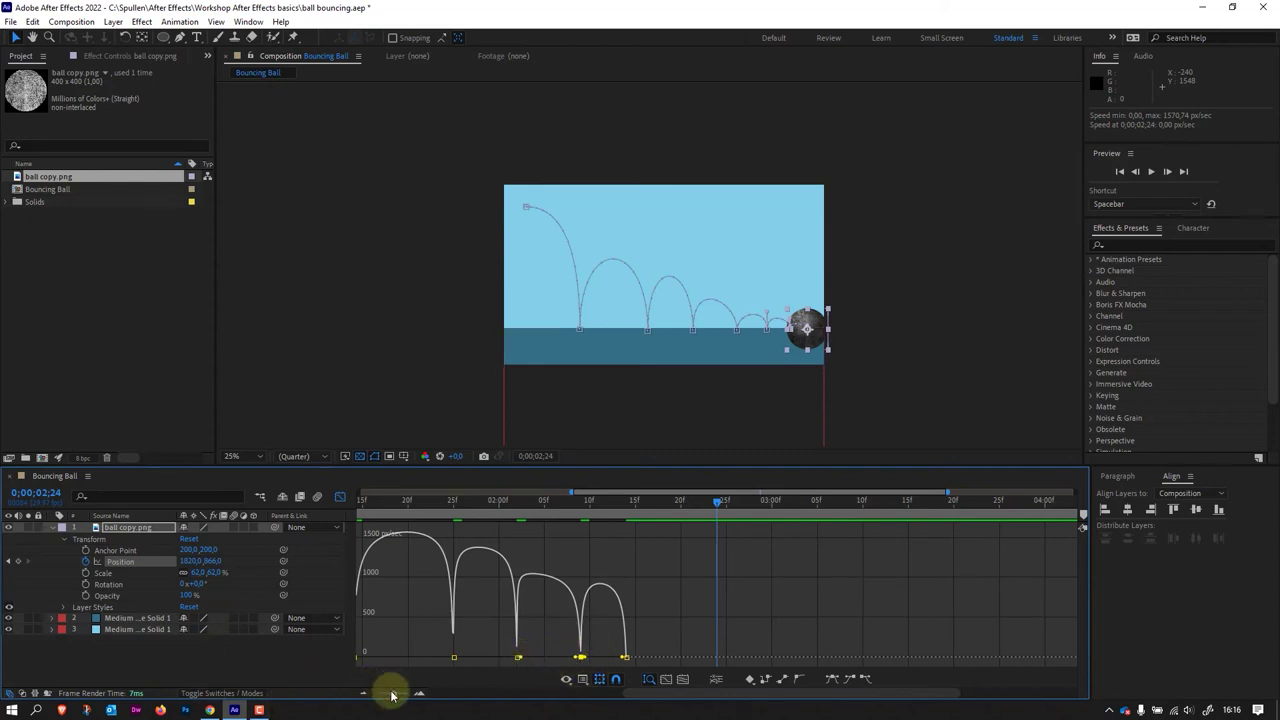
{"action": "left_click_drag", "start_coordinate": [393, 693], "coordinate": [352, 692]}
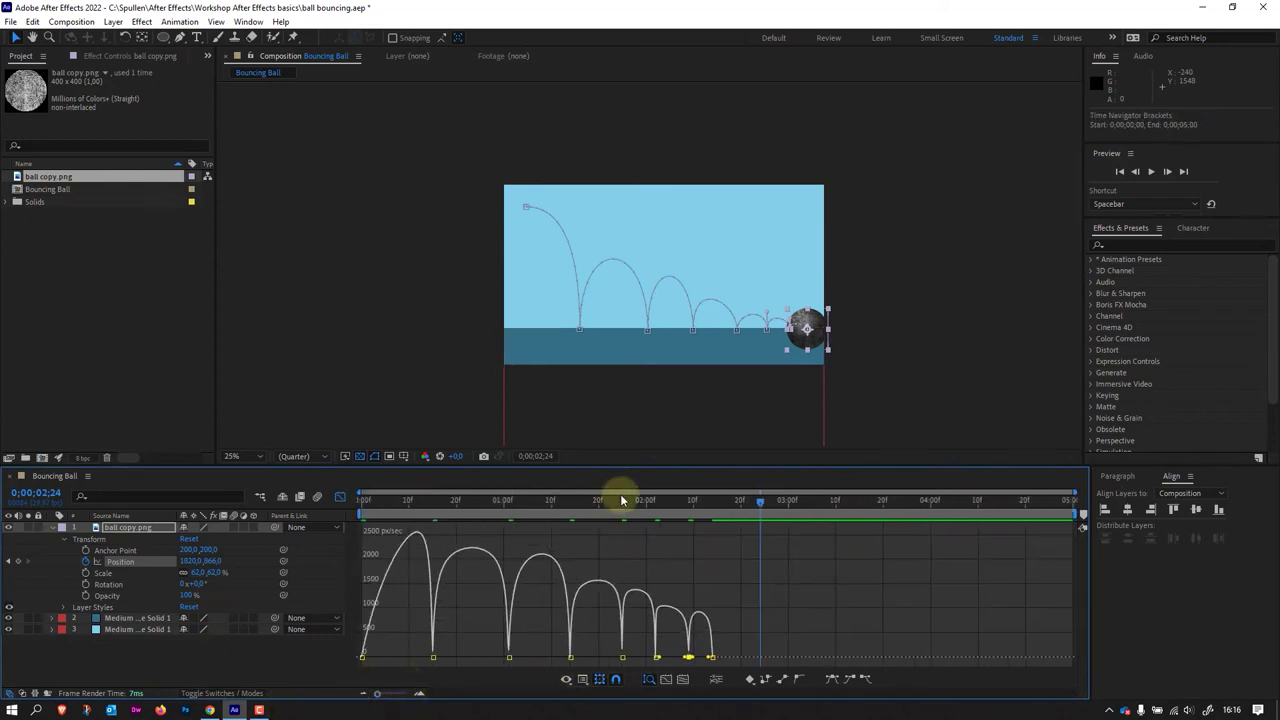
Step: Preview the bounce animation from frame 0, then stop playback
{"action": "left_click_drag", "start_coordinate": [750, 500], "coordinate": [240, 507]}
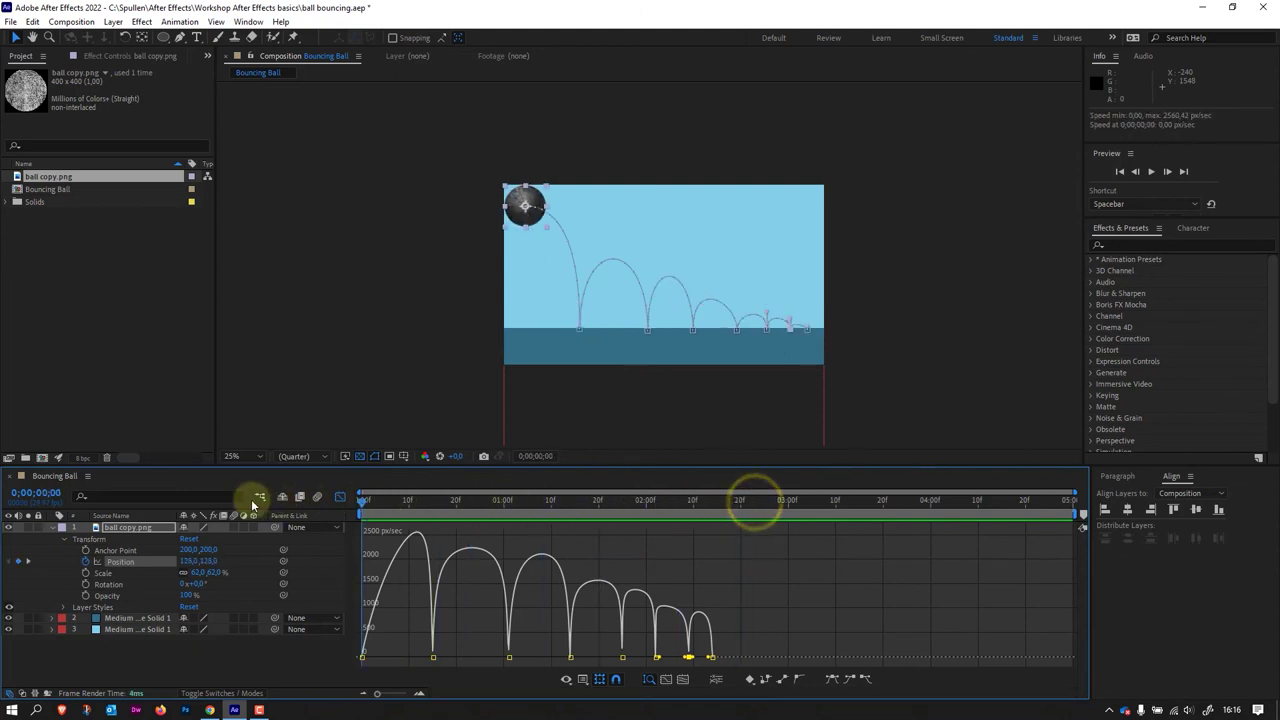
{"action": "key", "text": "space"}
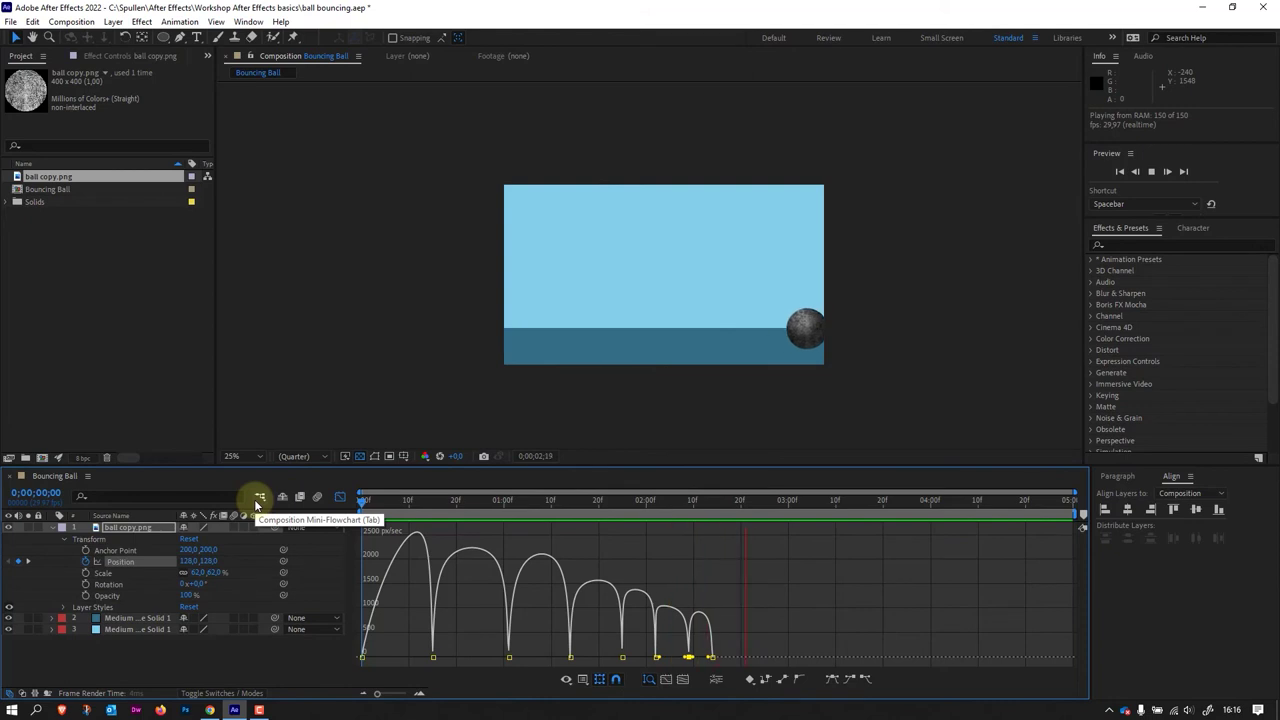
{"action": "left_click", "coordinate": [129, 527]}
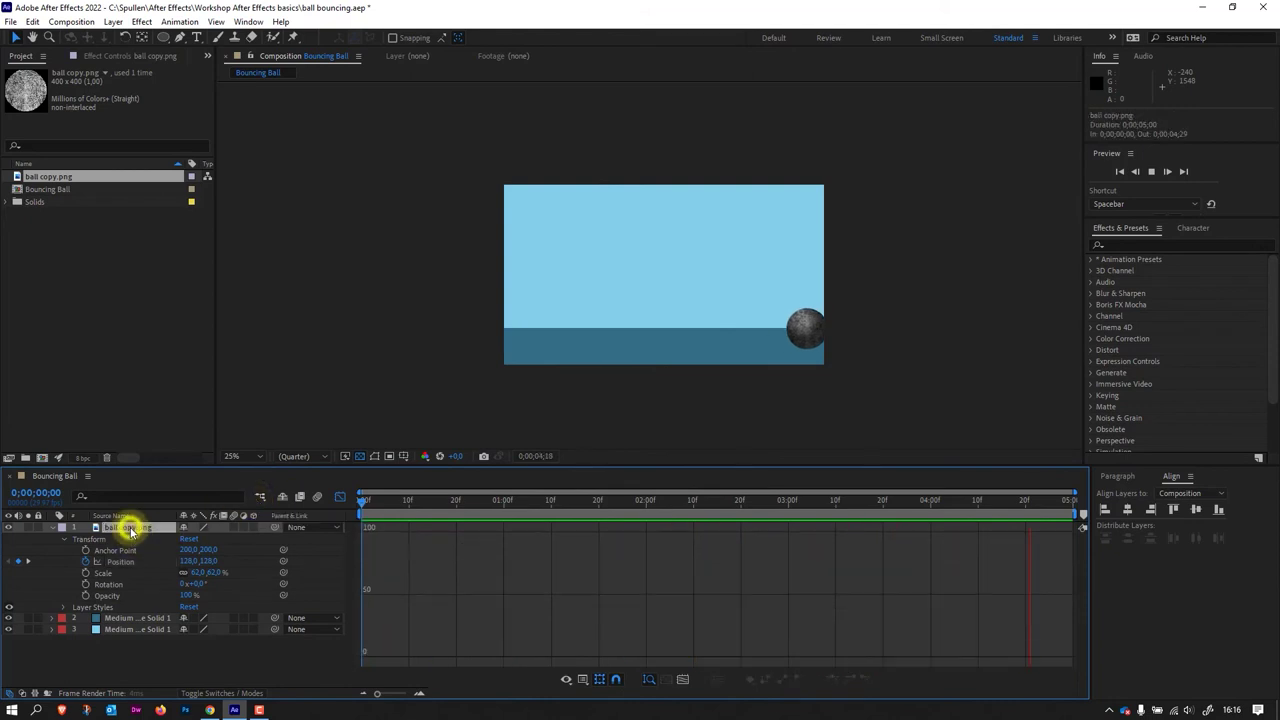
{"action": "key", "text": "space"}
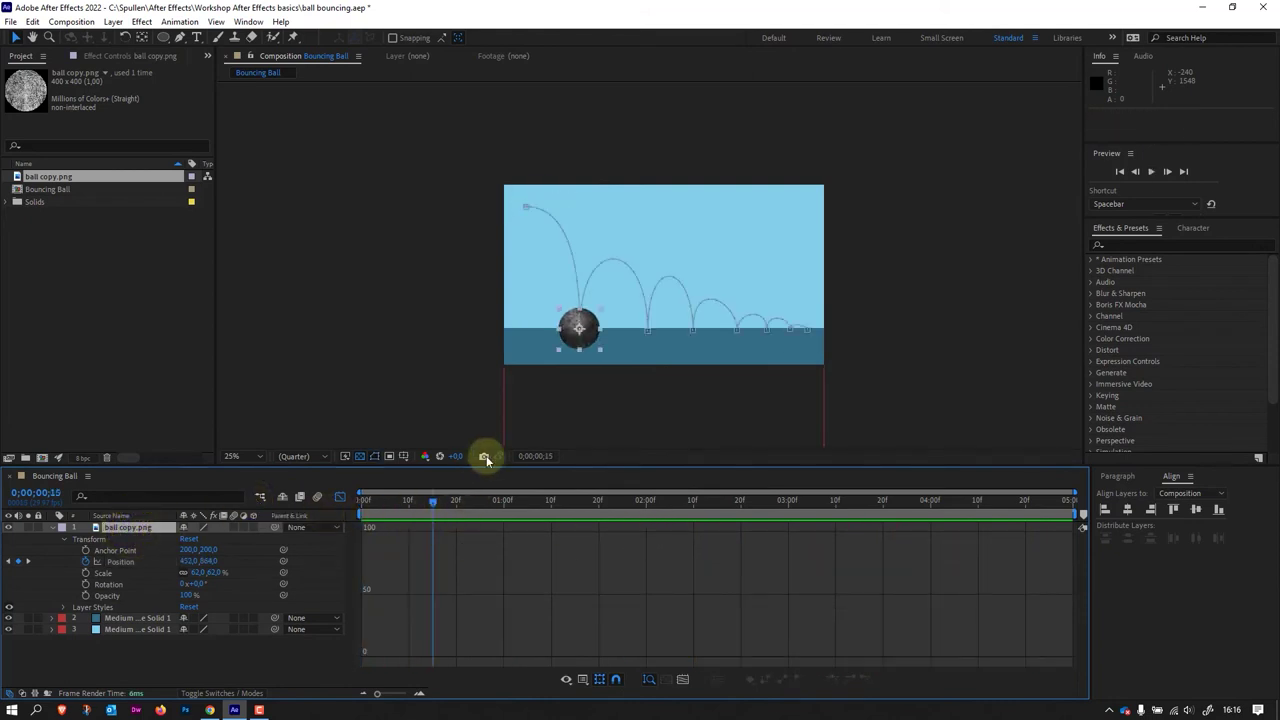
Step: Return the timeline to layer bars and collapse the ball copy.png layer
{"action": "left_click_drag", "start_coordinate": [424, 505], "coordinate": [343, 499]}
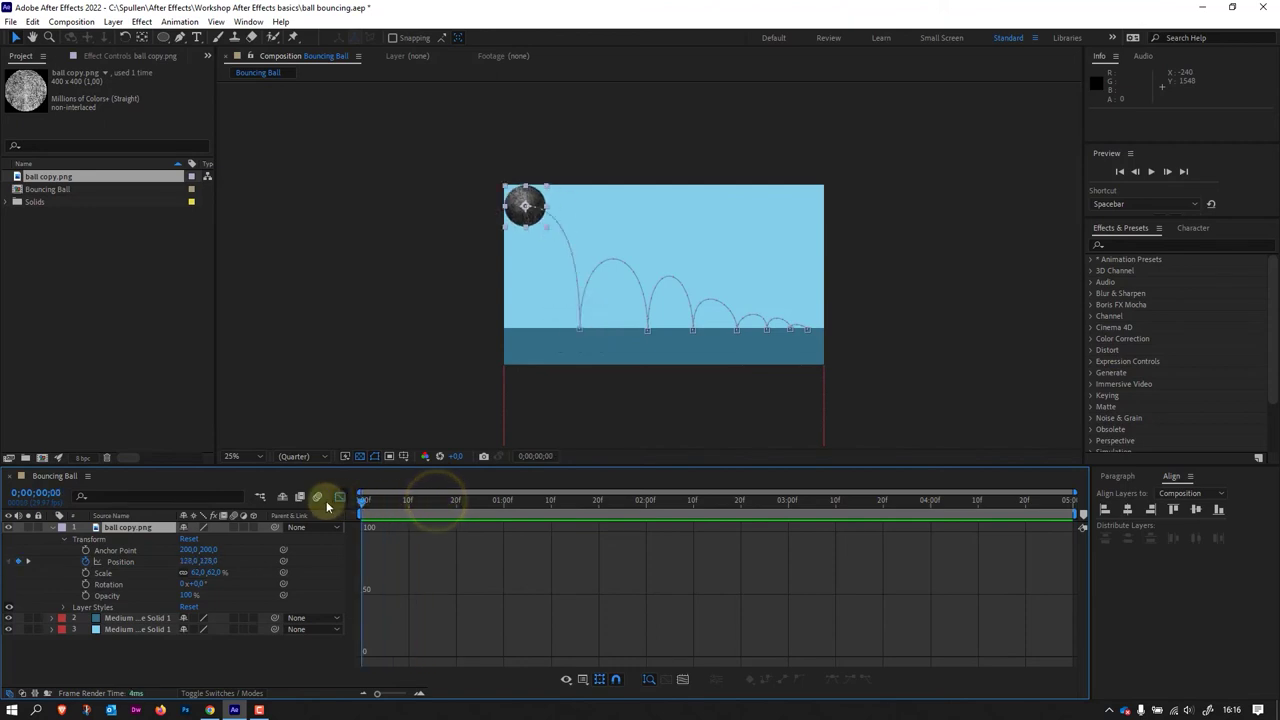
{"action": "left_click", "coordinate": [340, 497]}
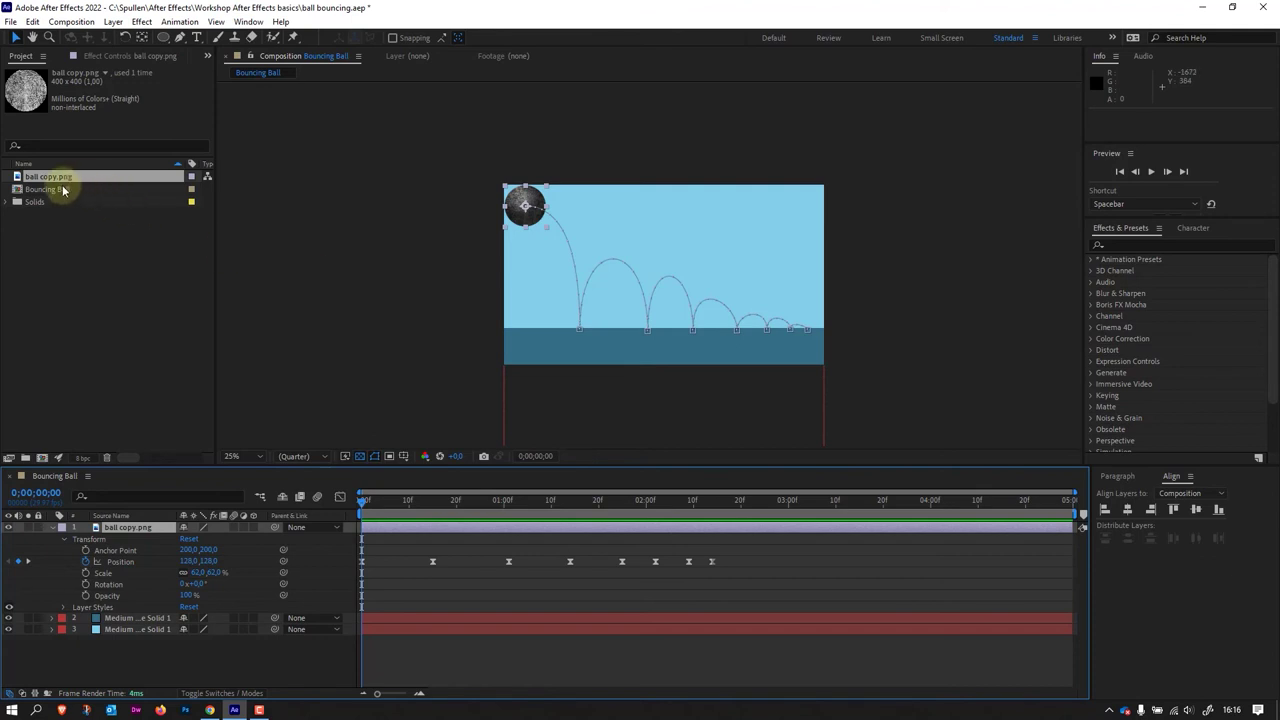
{"action": "left_click", "coordinate": [137, 533]}
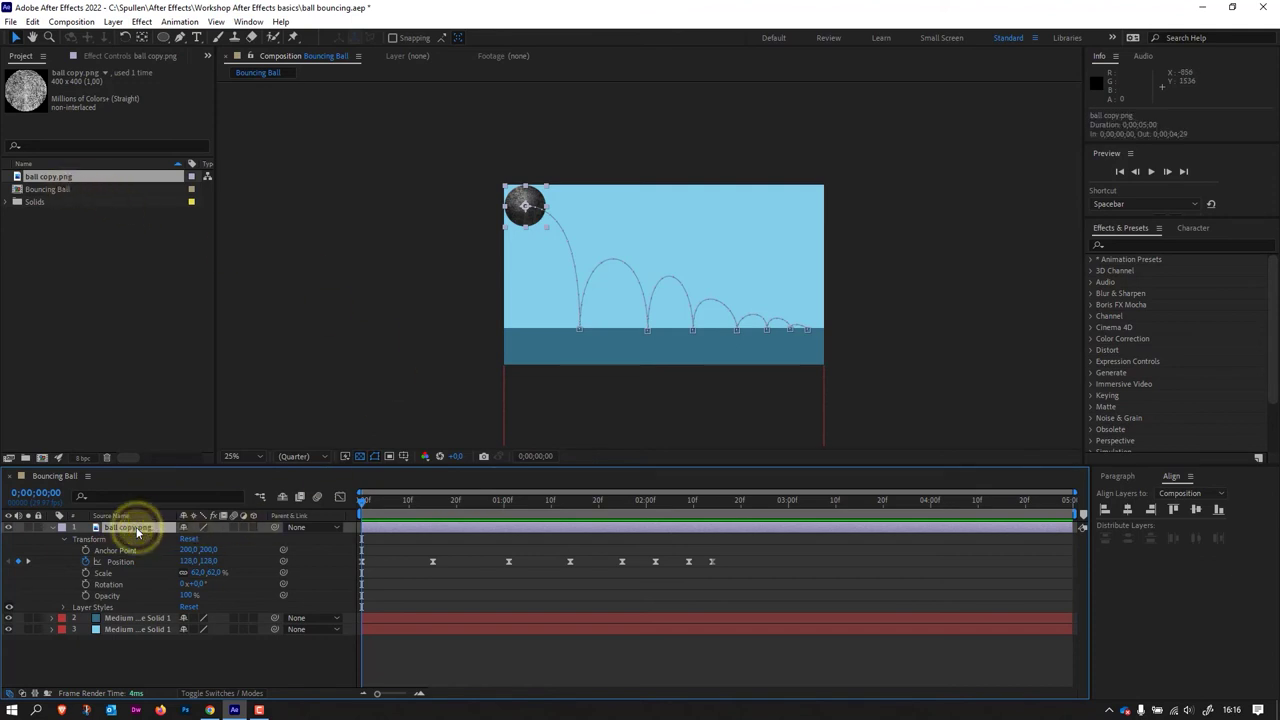
{"action": "left_click", "coordinate": [51, 528]}
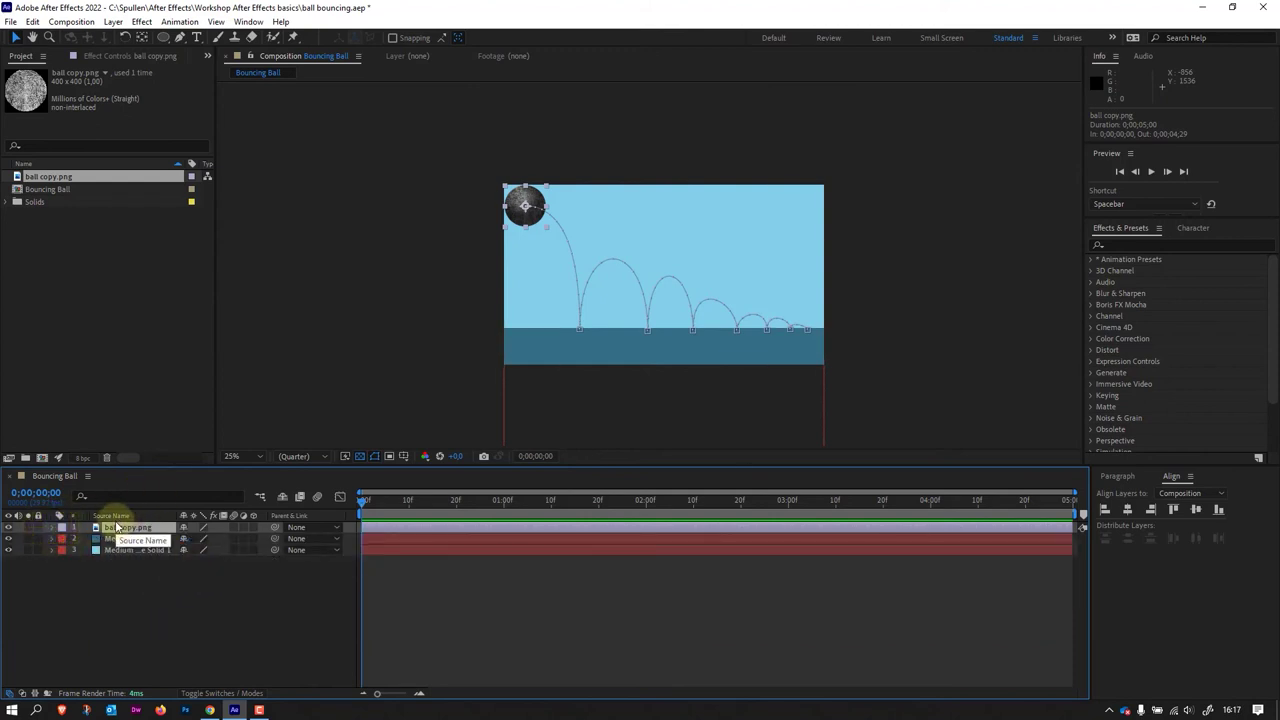
Step: Duplicate the ball layer, delete the copy's Position keyframes, and drag it down to 128, 876
{"action": "key", "text": "ctrl+d"}
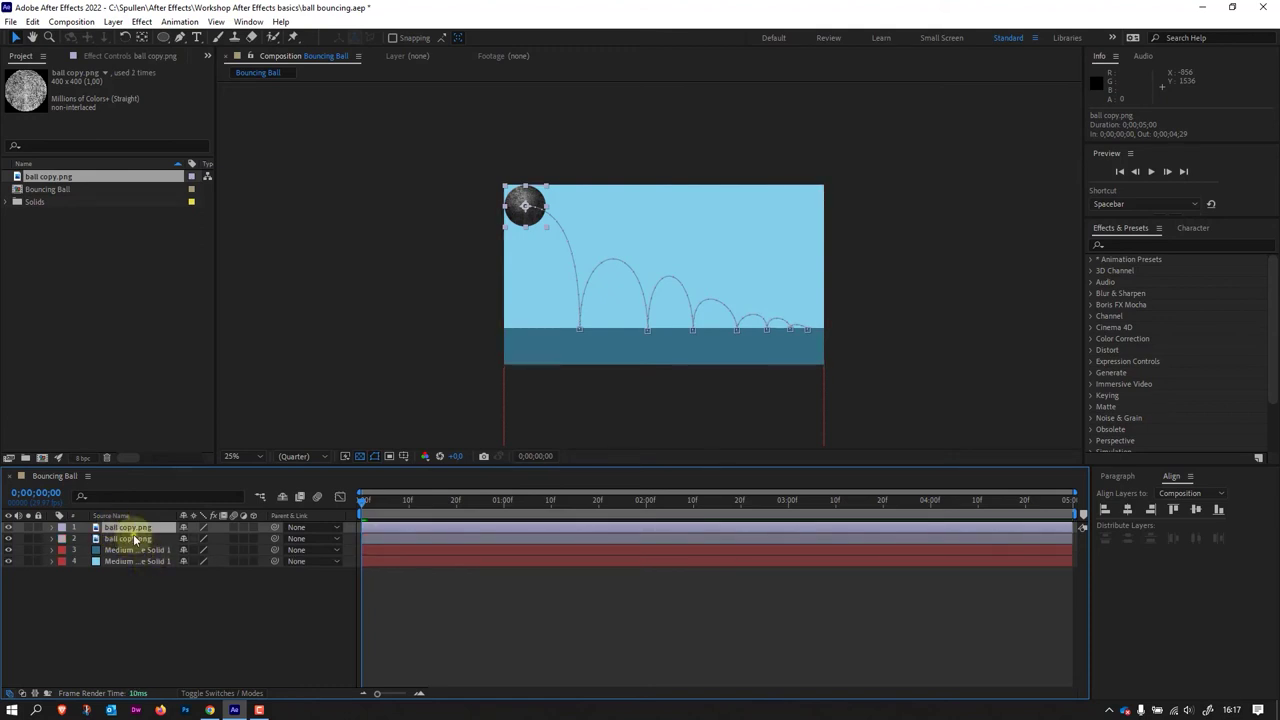
{"action": "left_click", "coordinate": [129, 537]}
{"action": "left_click", "coordinate": [51, 539]}
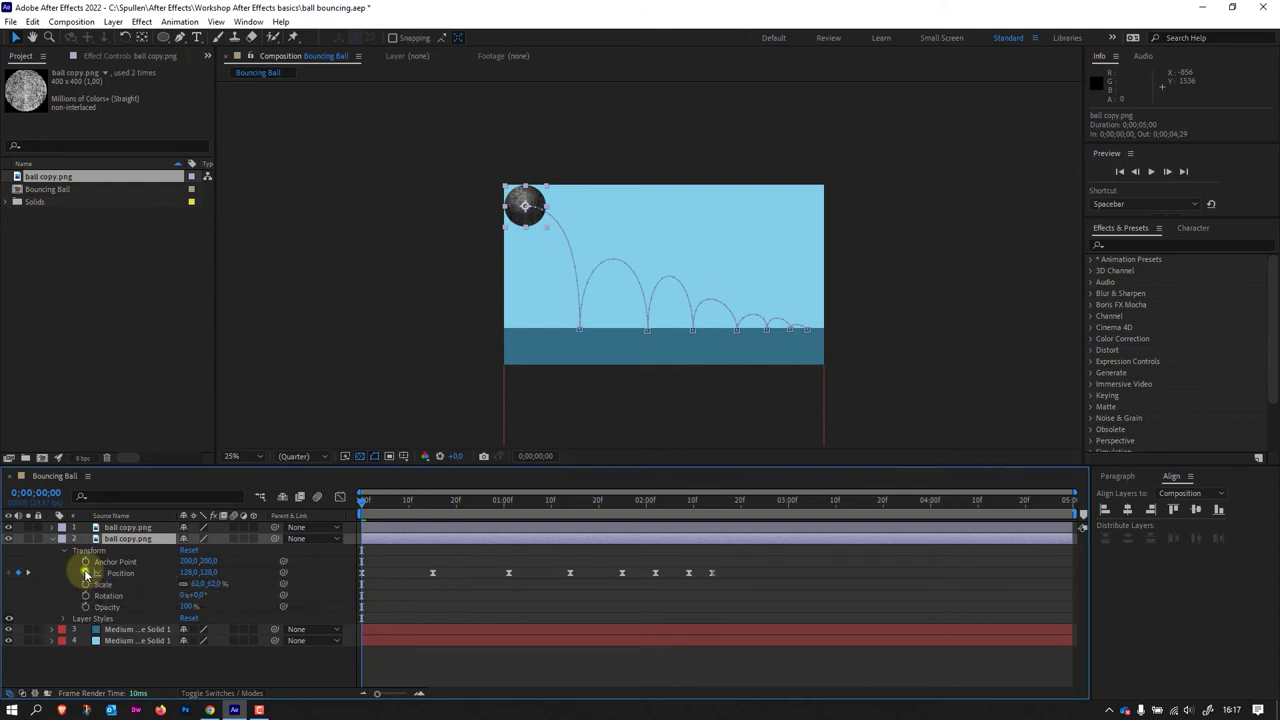
{"action": "left_click", "coordinate": [86, 572]}
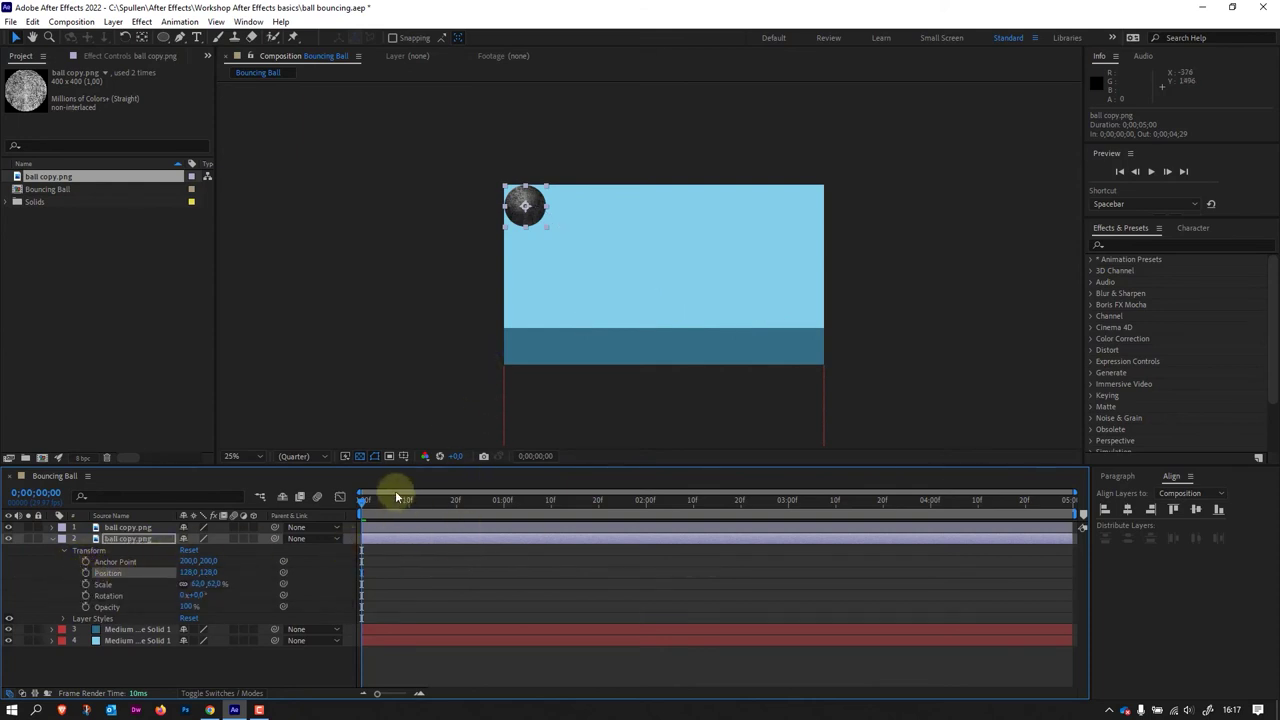
{"action": "left_click", "coordinate": [148, 535]}
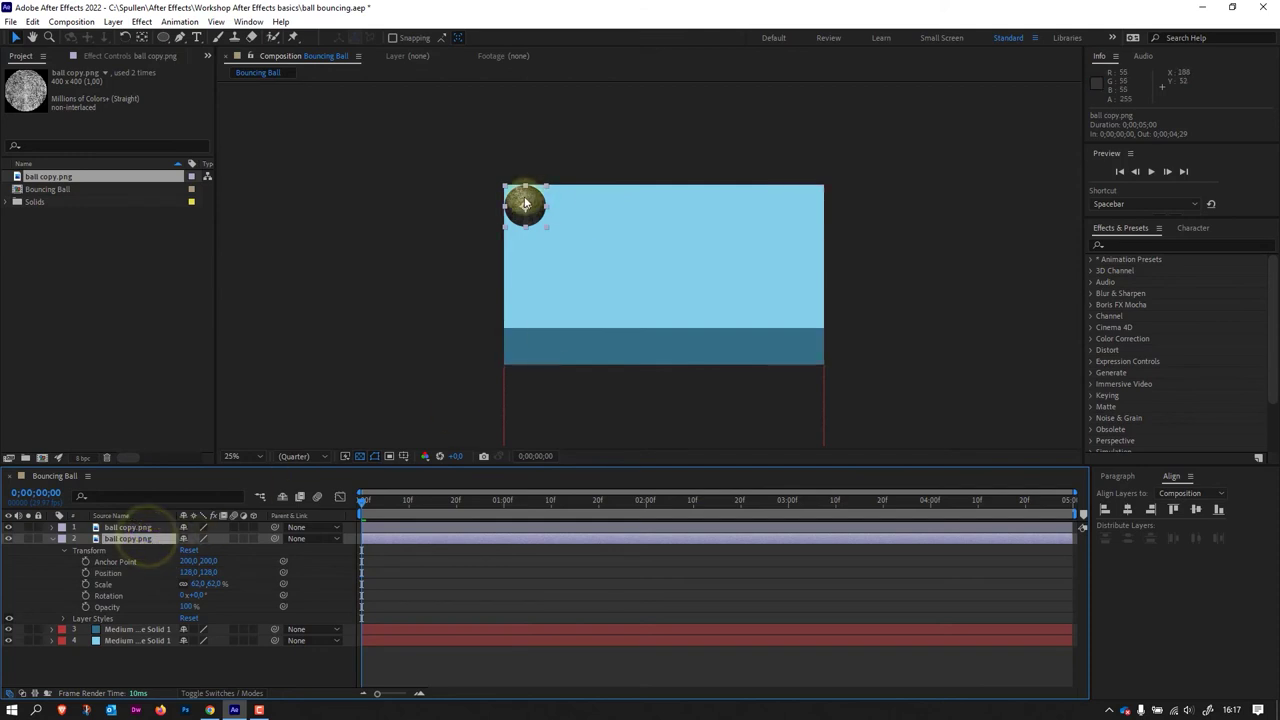
{"action": "left_click_drag", "start_coordinate": [534, 204], "coordinate": [530, 330]}
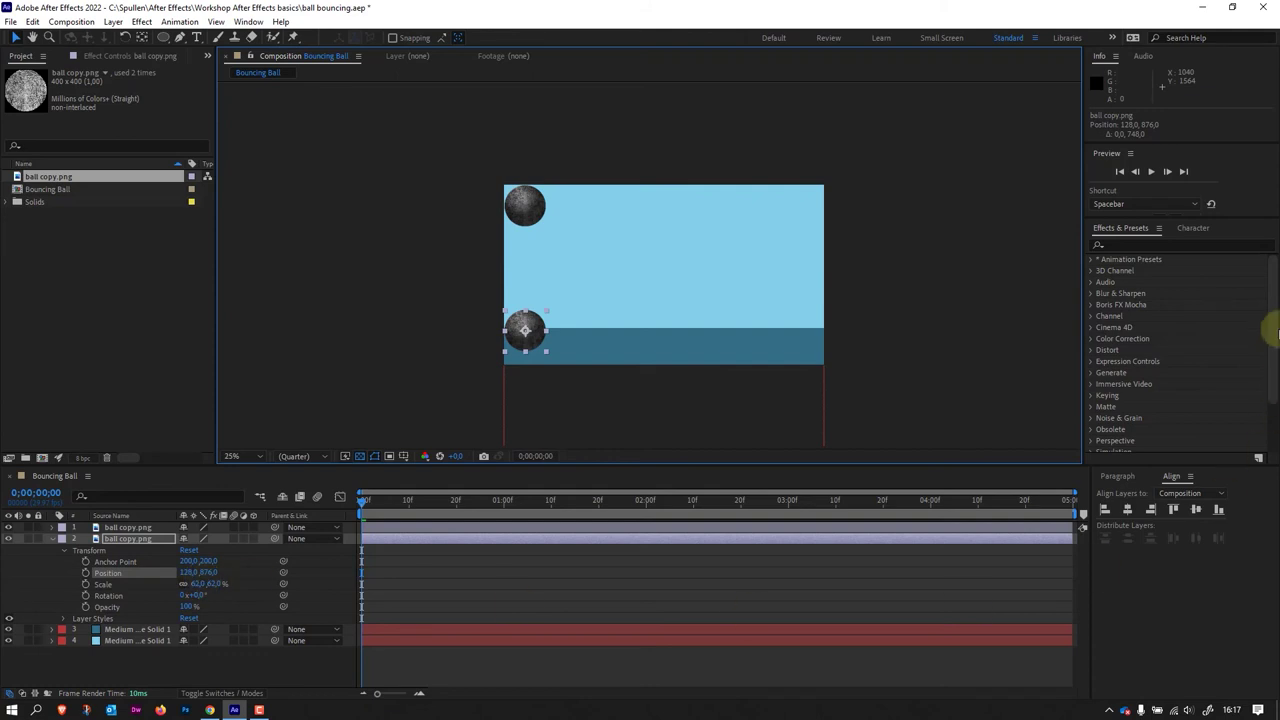
Step: Search 'fill' and apply the Fill effect to the ball copy
{"action": "left_click", "coordinate": [1138, 246]}
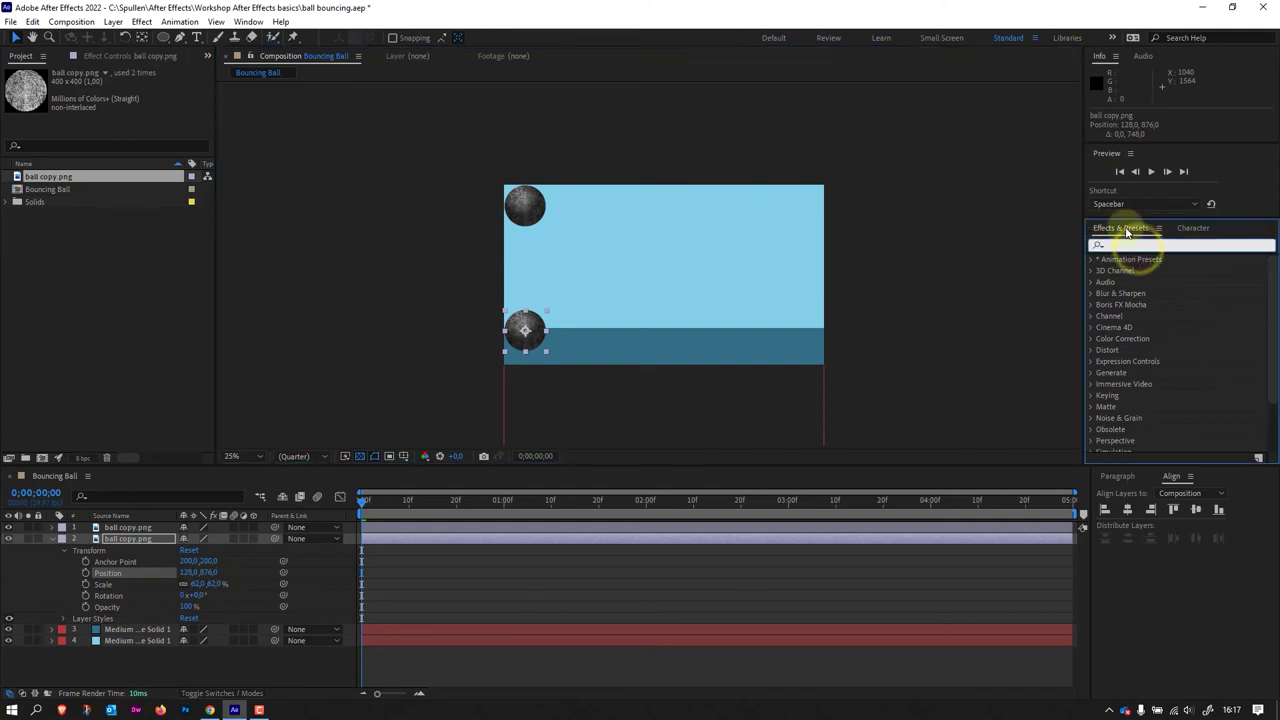
{"action": "type", "text": "fill"}
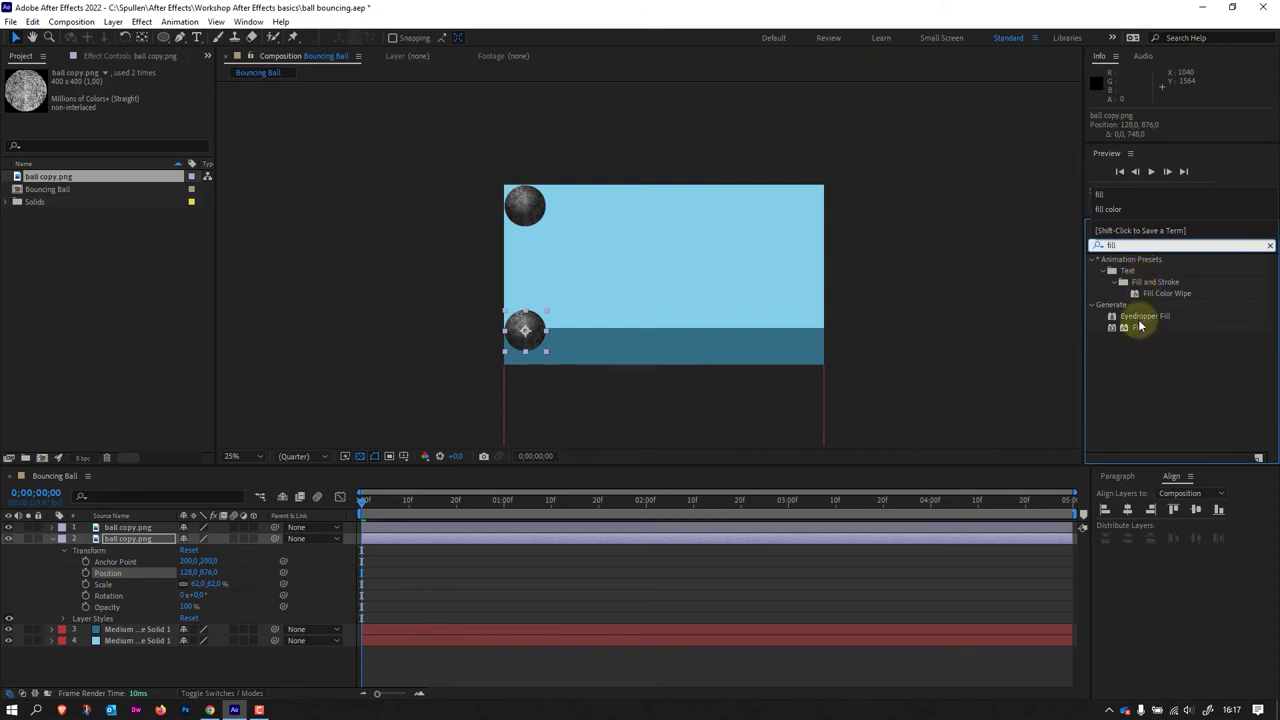
{"action": "mouse_move", "coordinate": [1141, 327]}
{"action": "left_mouse_down"}
{"action": "mouse_move", "coordinate": [642, 279]}
{"action": "mouse_move", "coordinate": [140, 538]}
{"action": "left_mouse_up"}
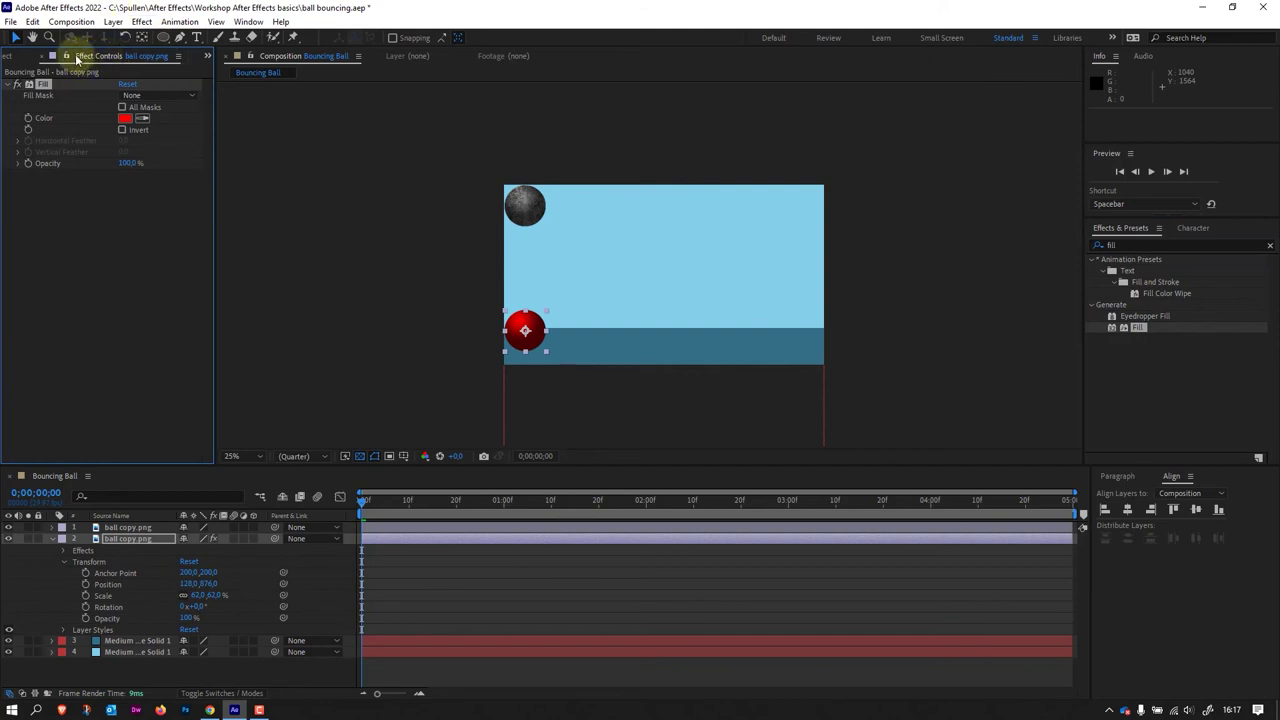
{"action": "left_click", "coordinate": [10, 55]}
{"action": "left_click", "coordinate": [112, 55]}
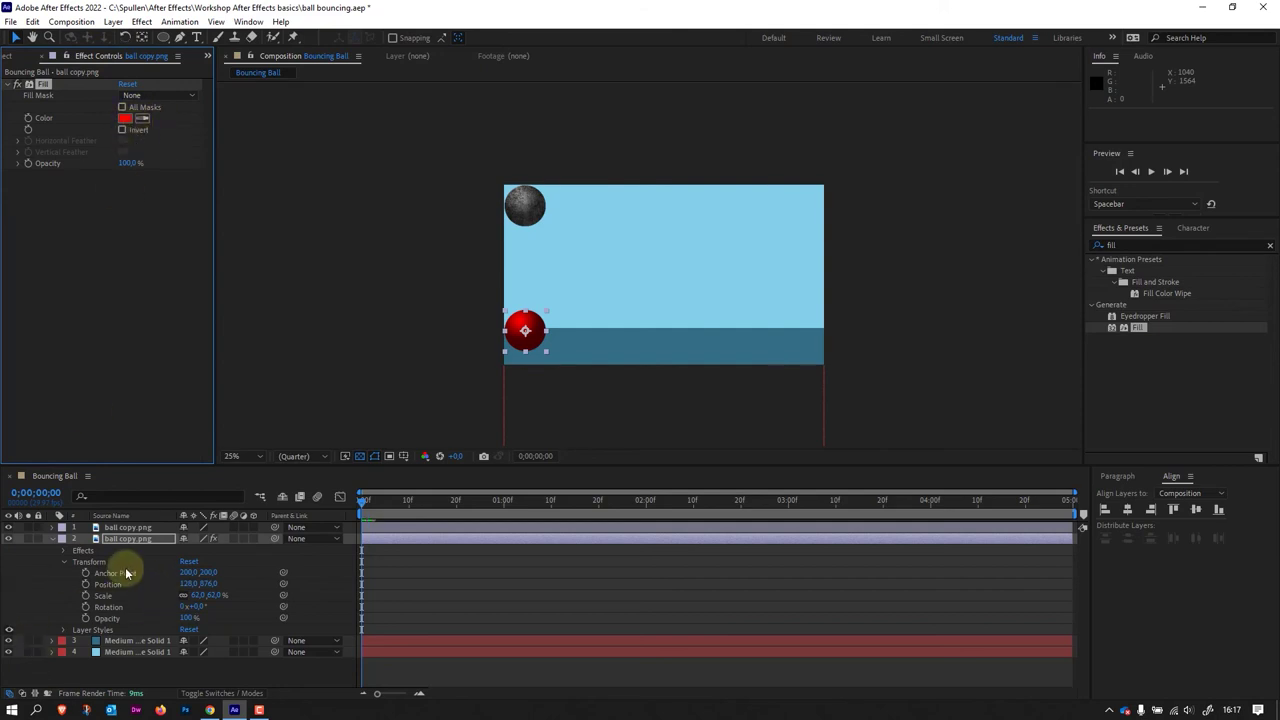
Step: Delete the copy's Layer Styles and set the Fill colour to pure black
{"action": "left_click", "coordinate": [97, 630]}
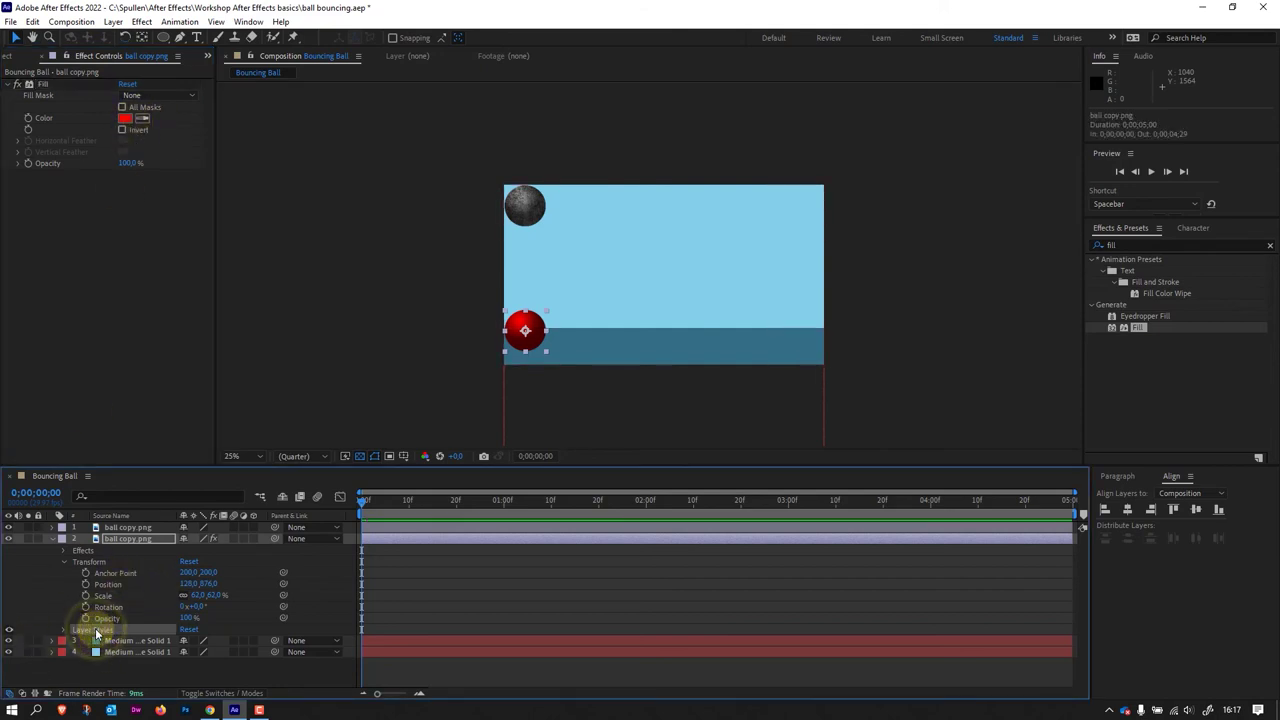
{"action": "key", "text": "Delete"}
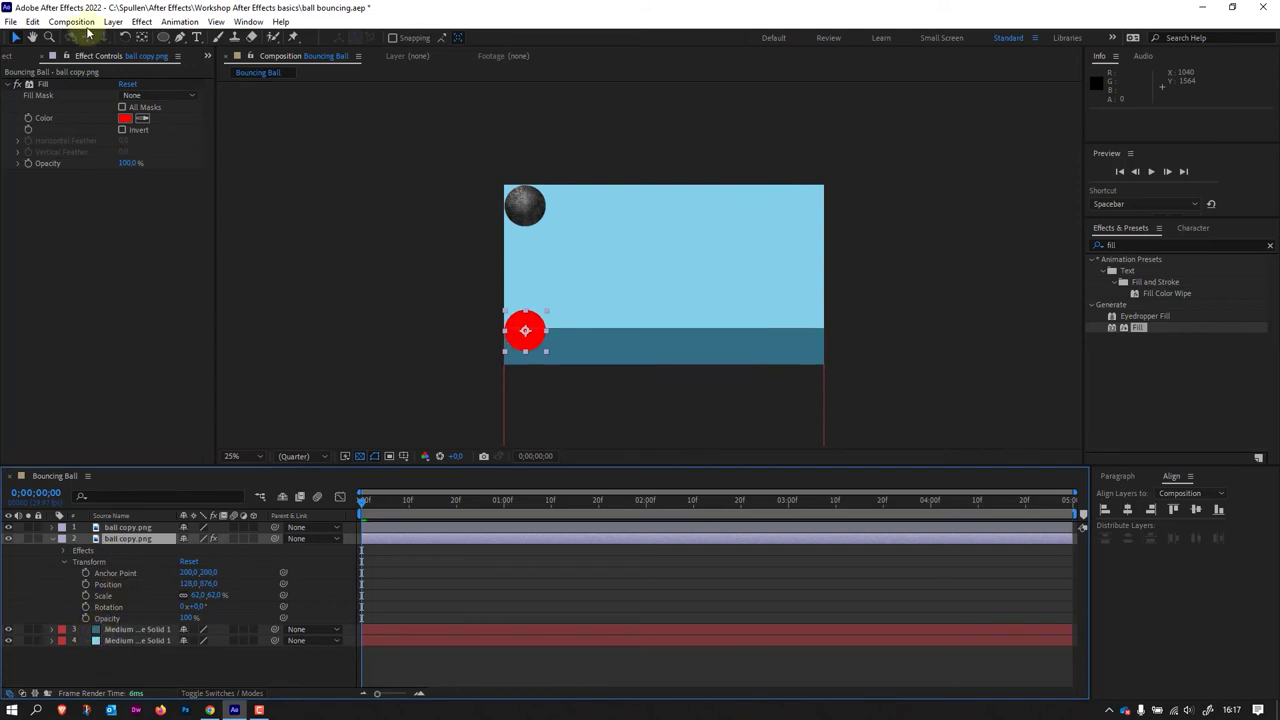
{"action": "left_click", "coordinate": [125, 119]}
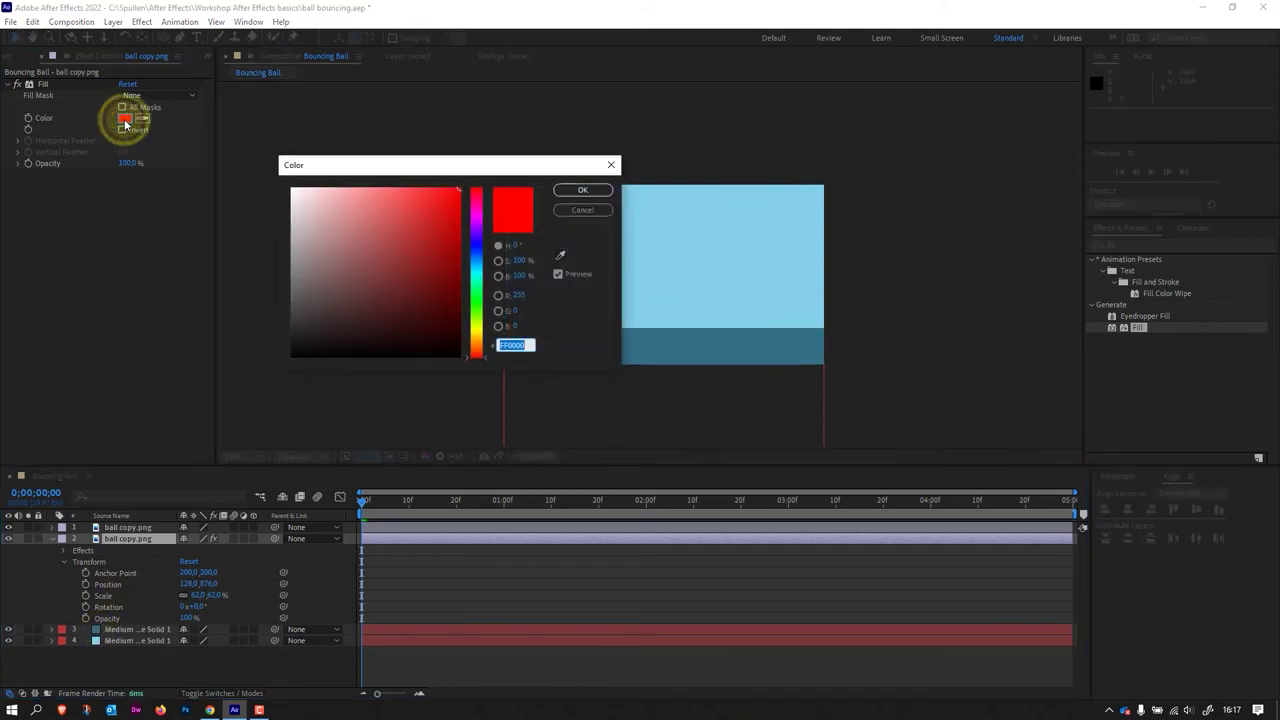
{"action": "left_click", "coordinate": [400, 271]}
{"action": "left_click_drag", "start_coordinate": [445, 273], "coordinate": [488, 397]}
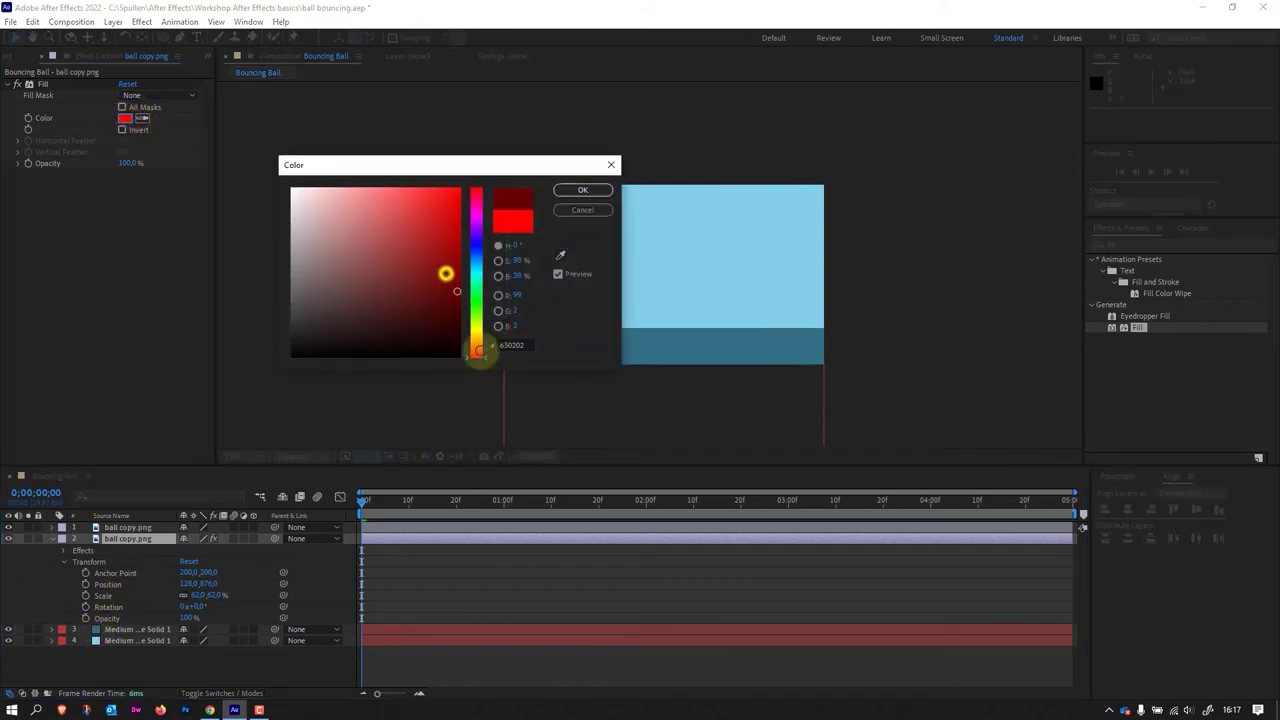
{"action": "left_click", "coordinate": [582, 190]}
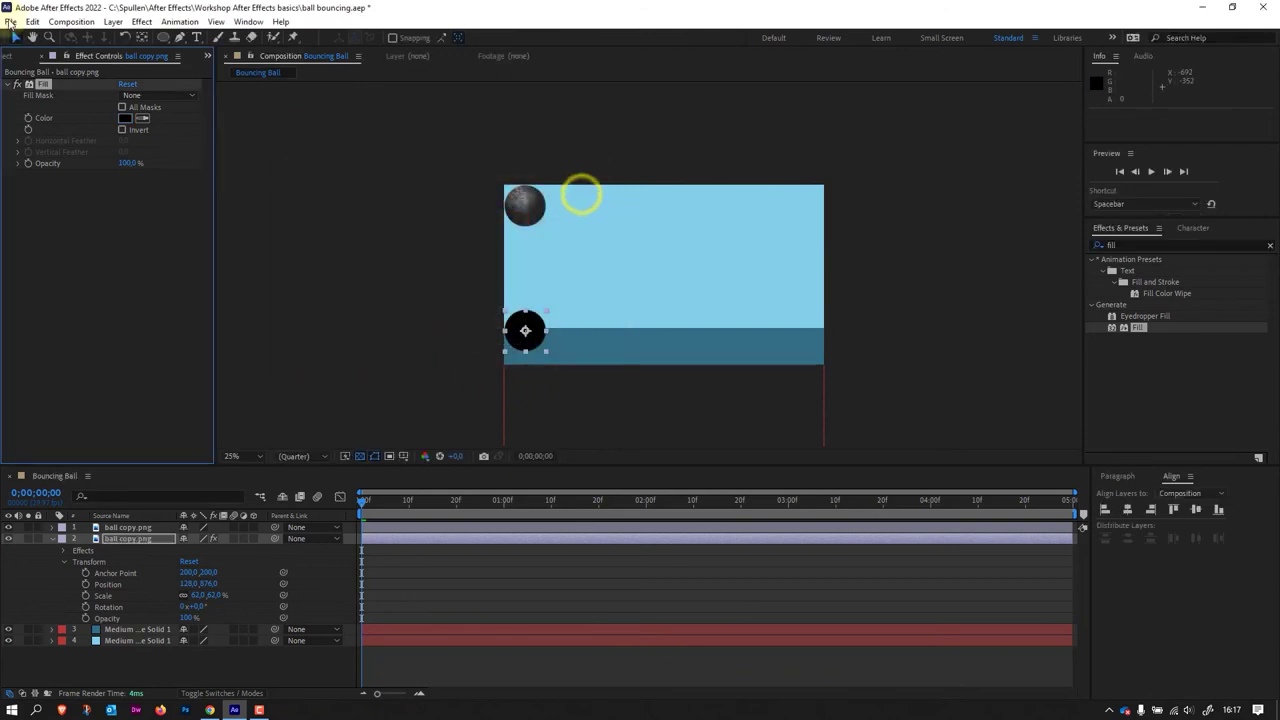
Step: Apply Fast Box Blur to the black disc with radius 33 and Repeat Edge Pixels off
{"action": "left_click", "coordinate": [1148, 245]}
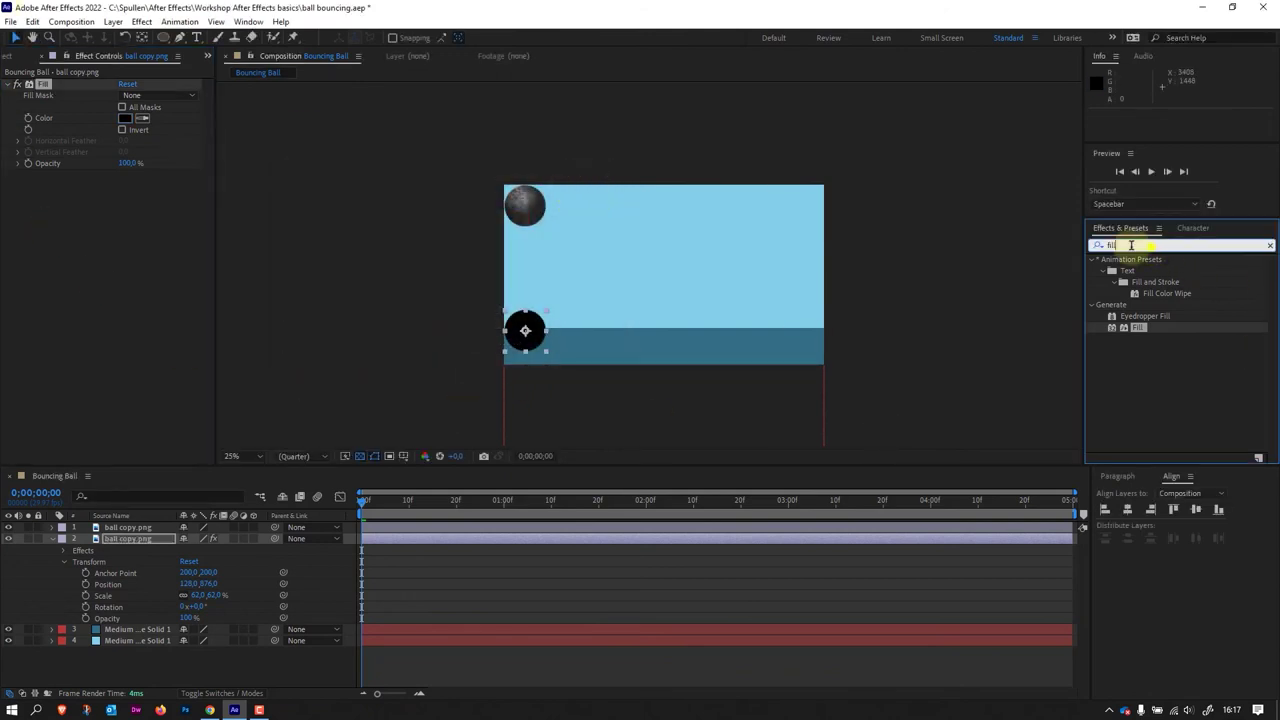
{"action": "type", "text": "fast"}
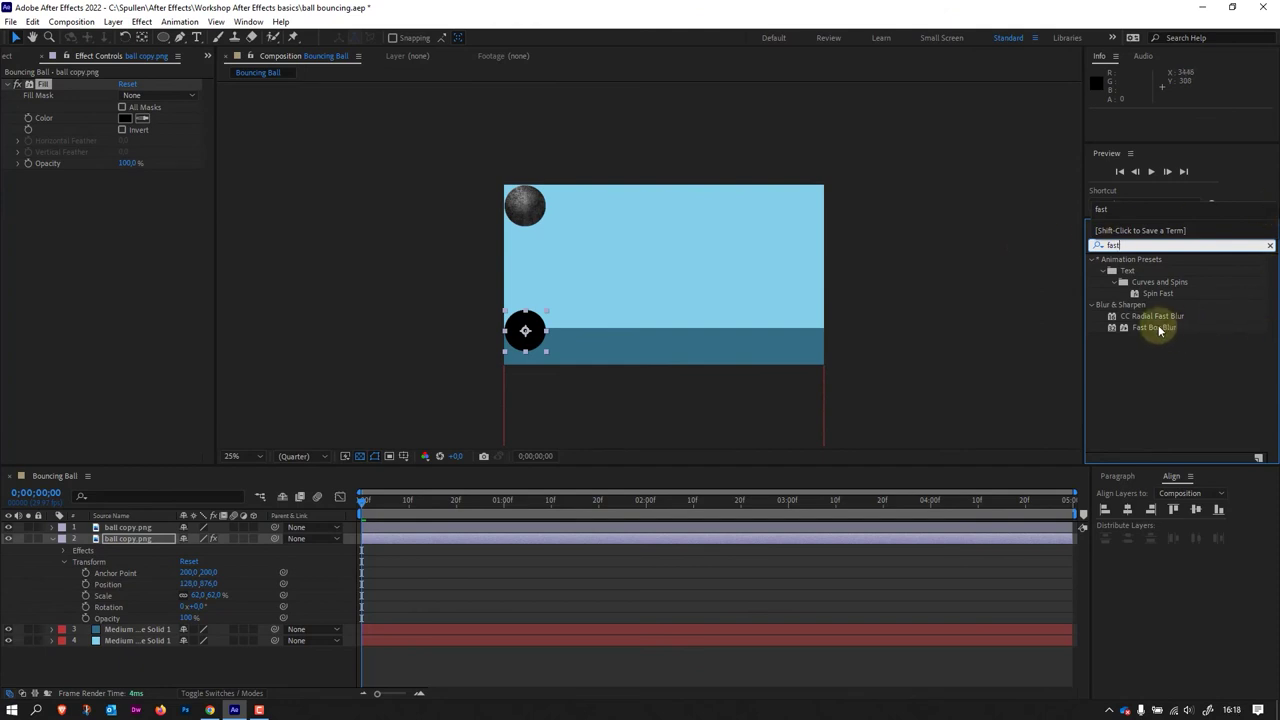
{"action": "mouse_move", "coordinate": [1158, 328]}
{"action": "left_mouse_down"}
{"action": "mouse_move", "coordinate": [1170, 332]}
{"action": "mouse_move", "coordinate": [1171, 316]}
{"action": "mouse_move", "coordinate": [131, 540]}
{"action": "left_mouse_up"}
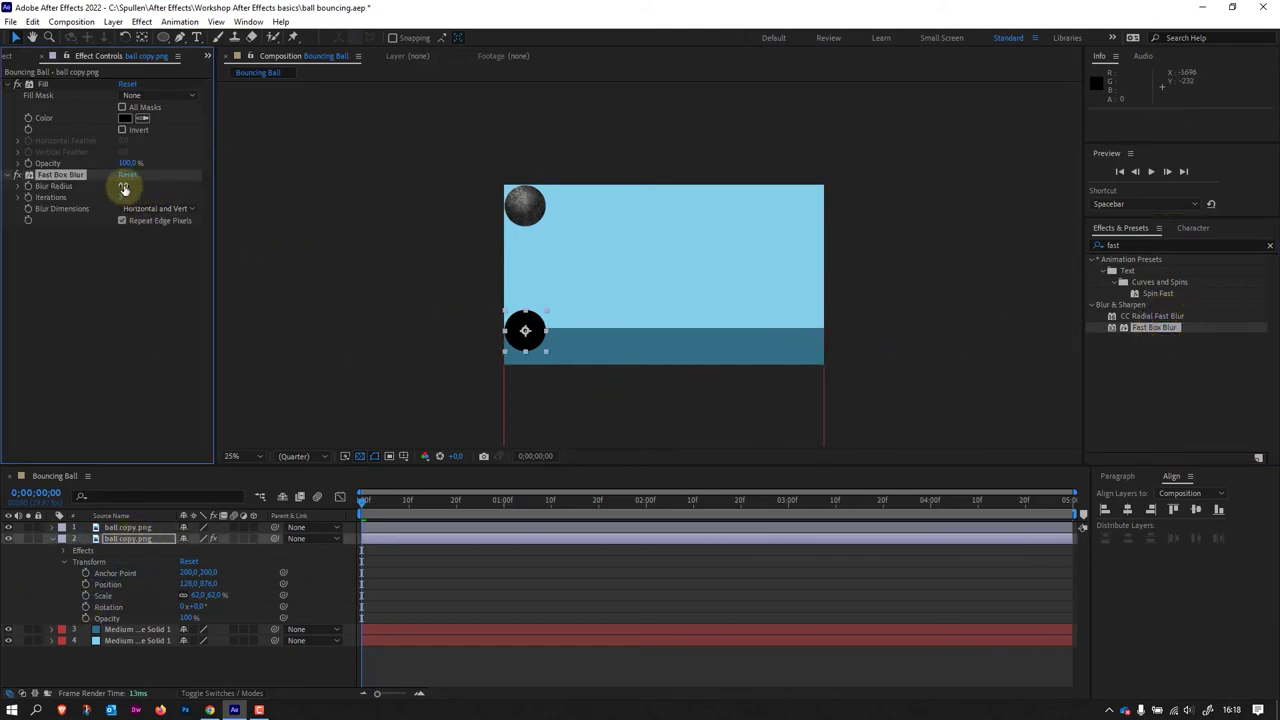
{"action": "mouse_move", "coordinate": [124, 188]}
{"action": "left_mouse_down"}
{"action": "mouse_move", "coordinate": [152, 190]}
{"action": "mouse_move", "coordinate": [140, 191]}
{"action": "left_mouse_up"}
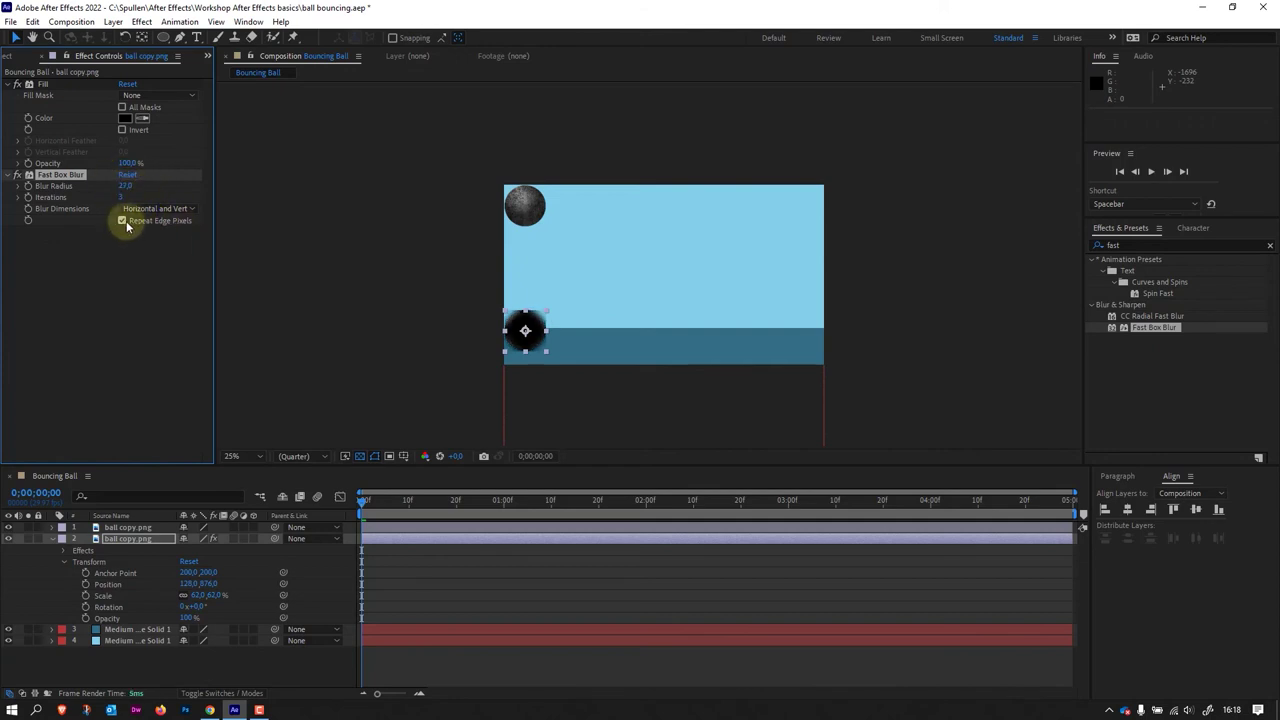
{"action": "left_click", "coordinate": [122, 221]}
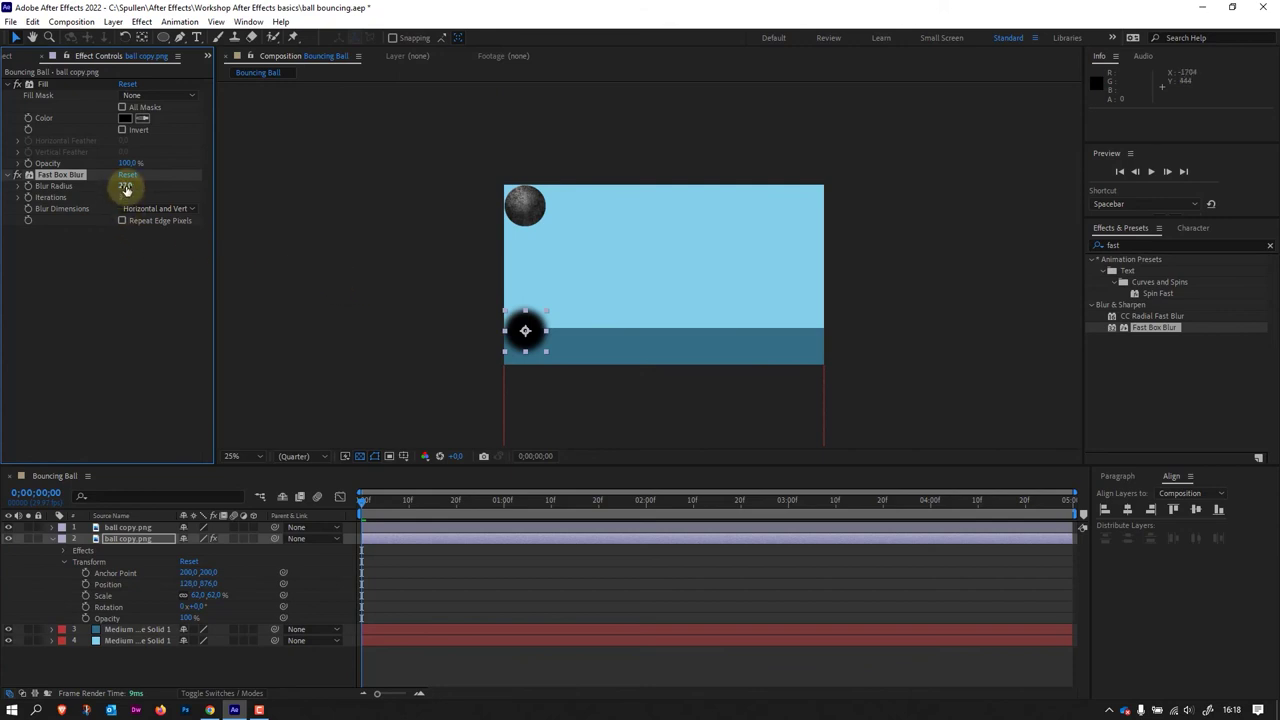
{"action": "left_click_drag", "start_coordinate": [126, 186], "coordinate": [131, 188]}
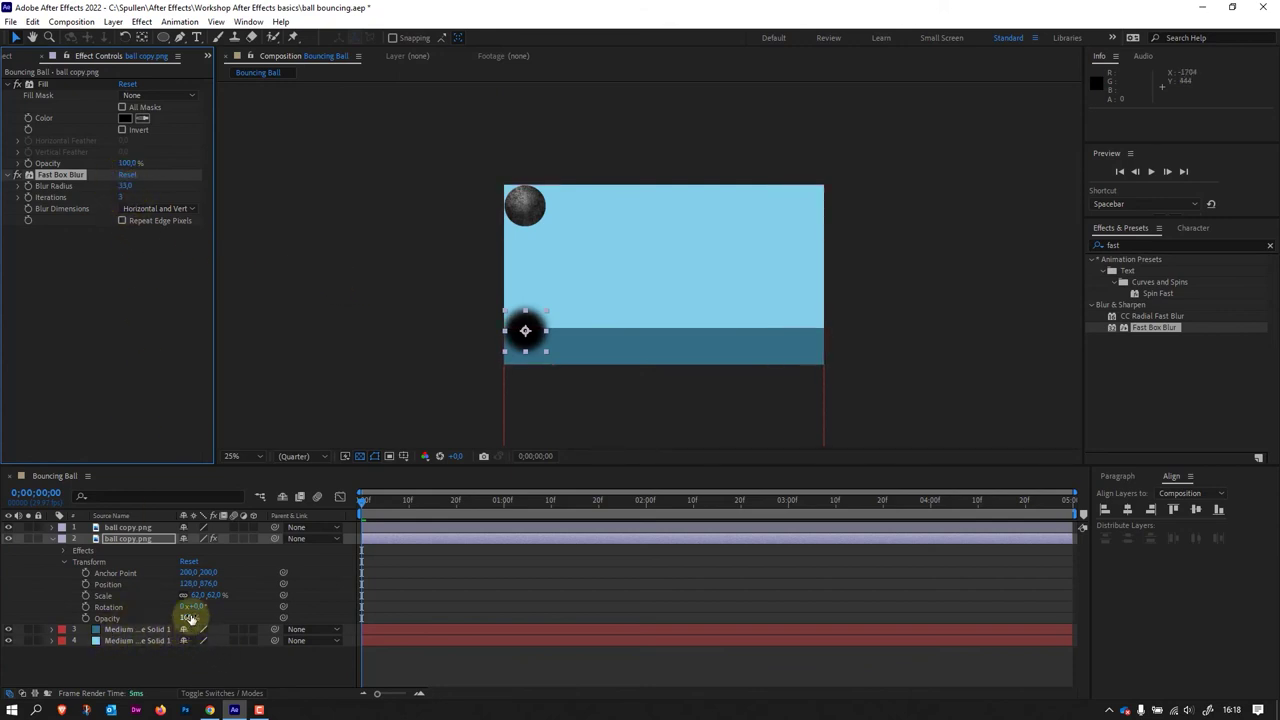
Step: Lower the shadow to 87% opacity and unlink Scale to squash it to 62% × 22%
{"action": "mouse_move", "coordinate": [190, 616]}
{"action": "left_mouse_down"}
{"action": "mouse_move", "coordinate": [174, 619]}
{"action": "mouse_move", "coordinate": [183, 597]}
{"action": "left_mouse_up"}
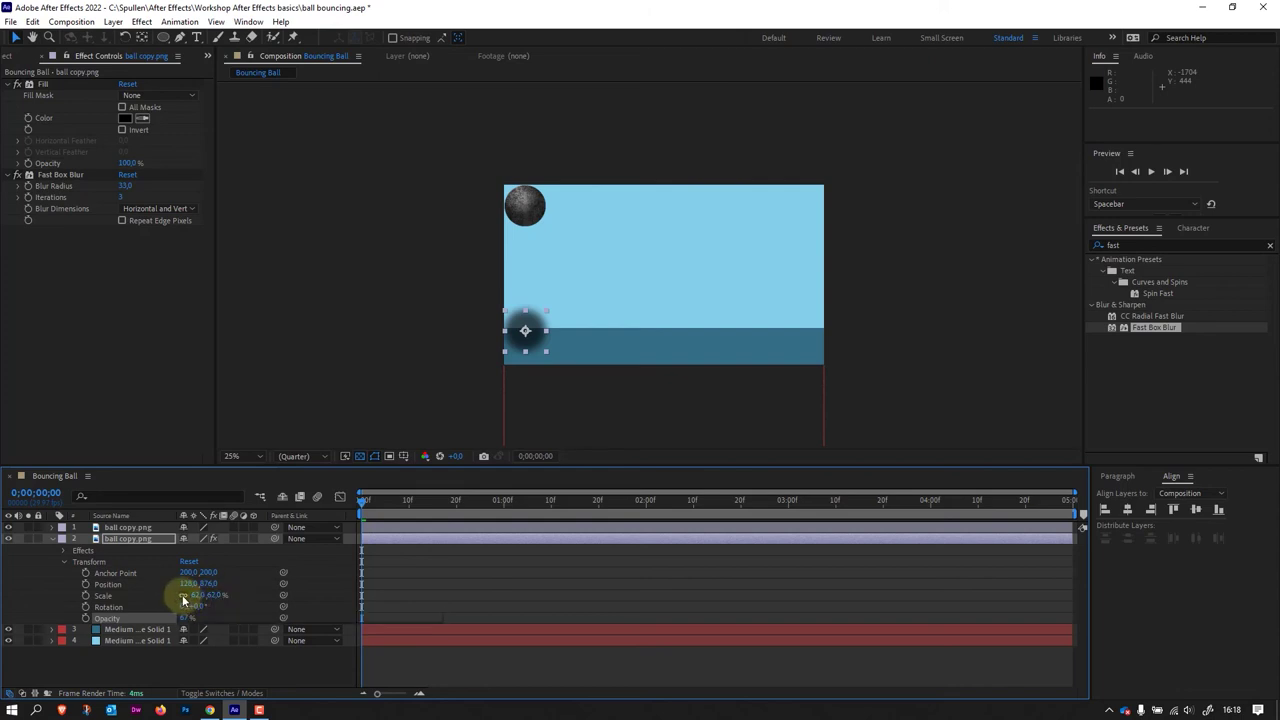
{"action": "left_click", "coordinate": [182, 596]}
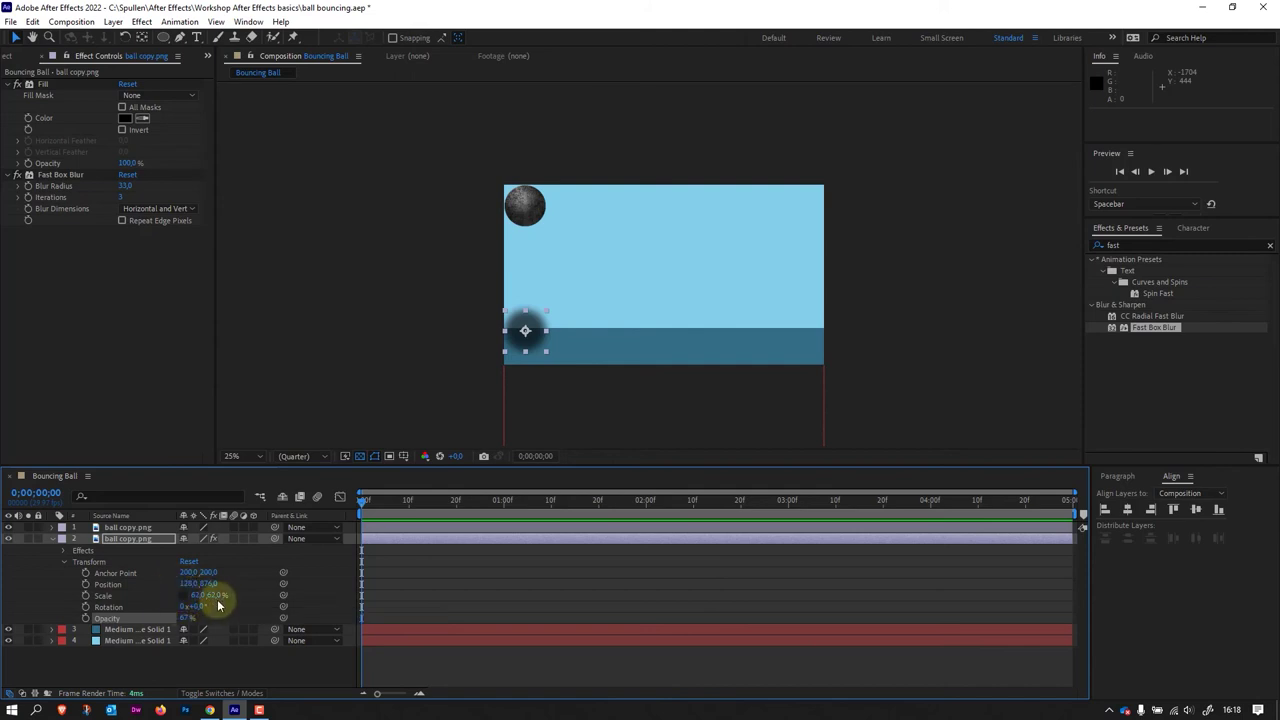
{"action": "left_click_drag", "start_coordinate": [216, 598], "coordinate": [200, 597]}
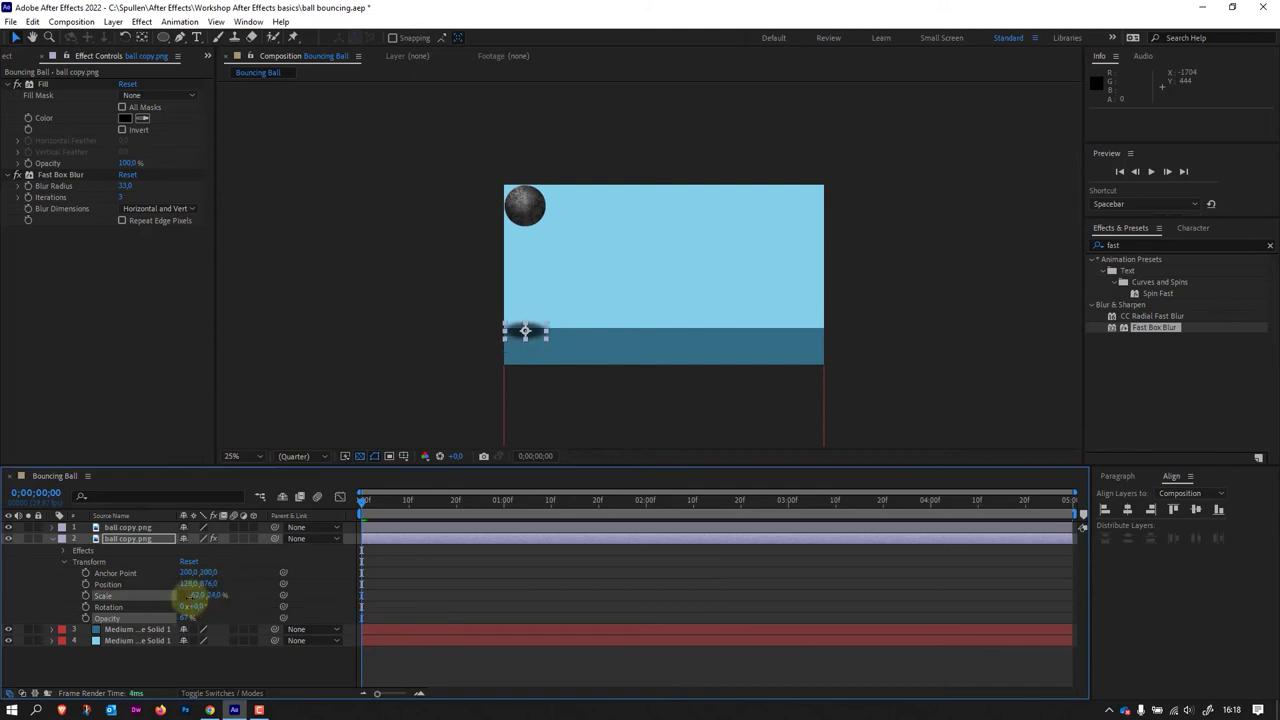
Step: Move the shadow down to 128, 940, key its Position at frame 0, and reveal the ball's keyframes
{"action": "left_click", "coordinate": [16, 38]}
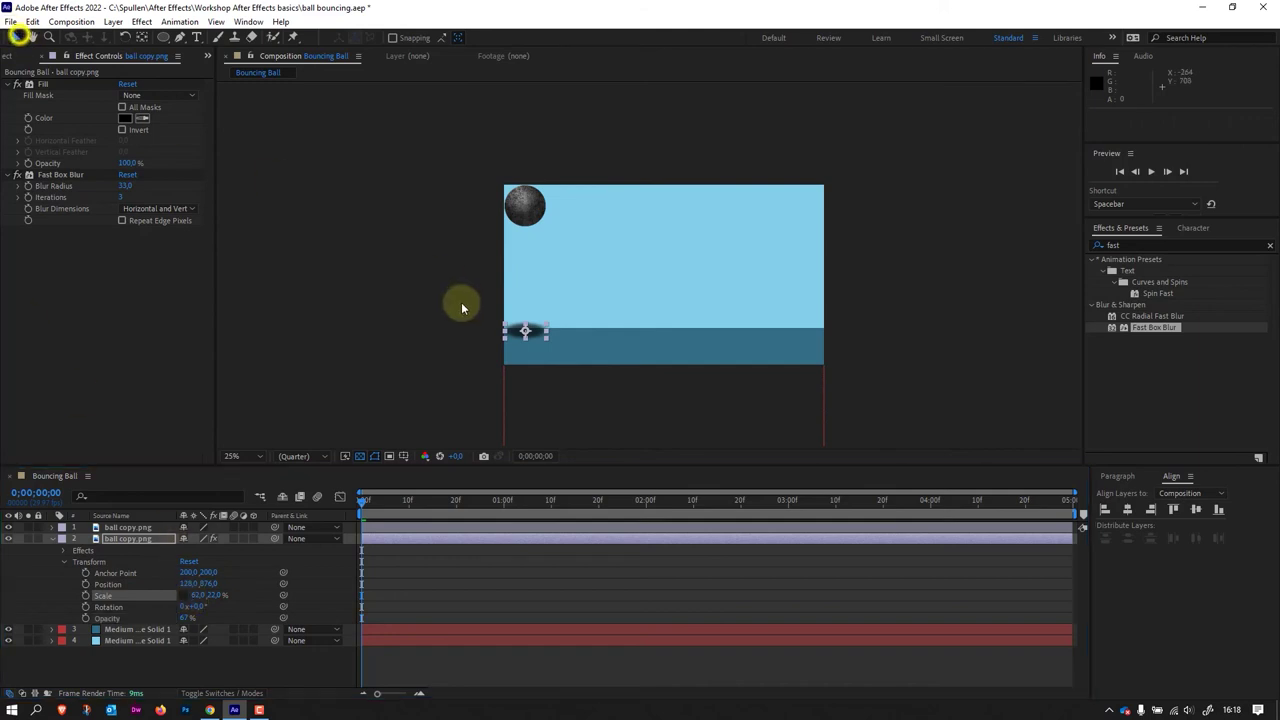
{"action": "left_click", "coordinate": [525, 332]}
{"action": "left_click_drag", "start_coordinate": [525, 331], "coordinate": [525, 338]}
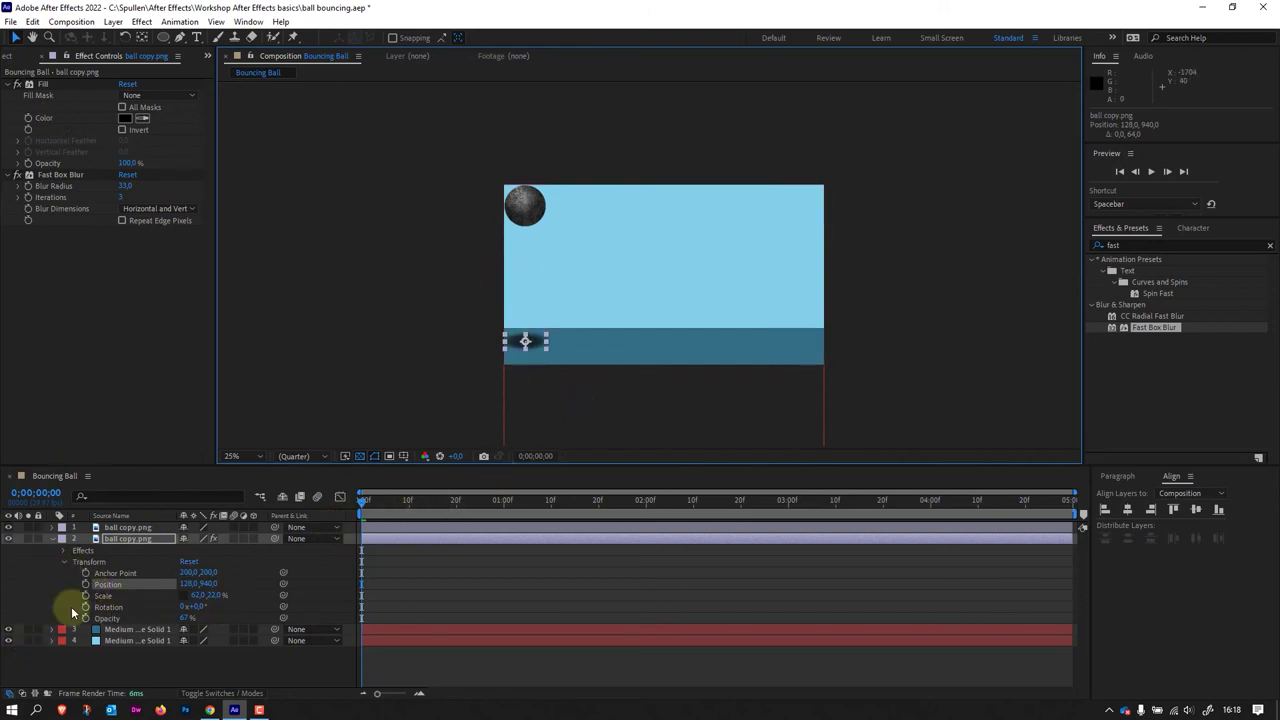
{"action": "left_click", "coordinate": [85, 585]}
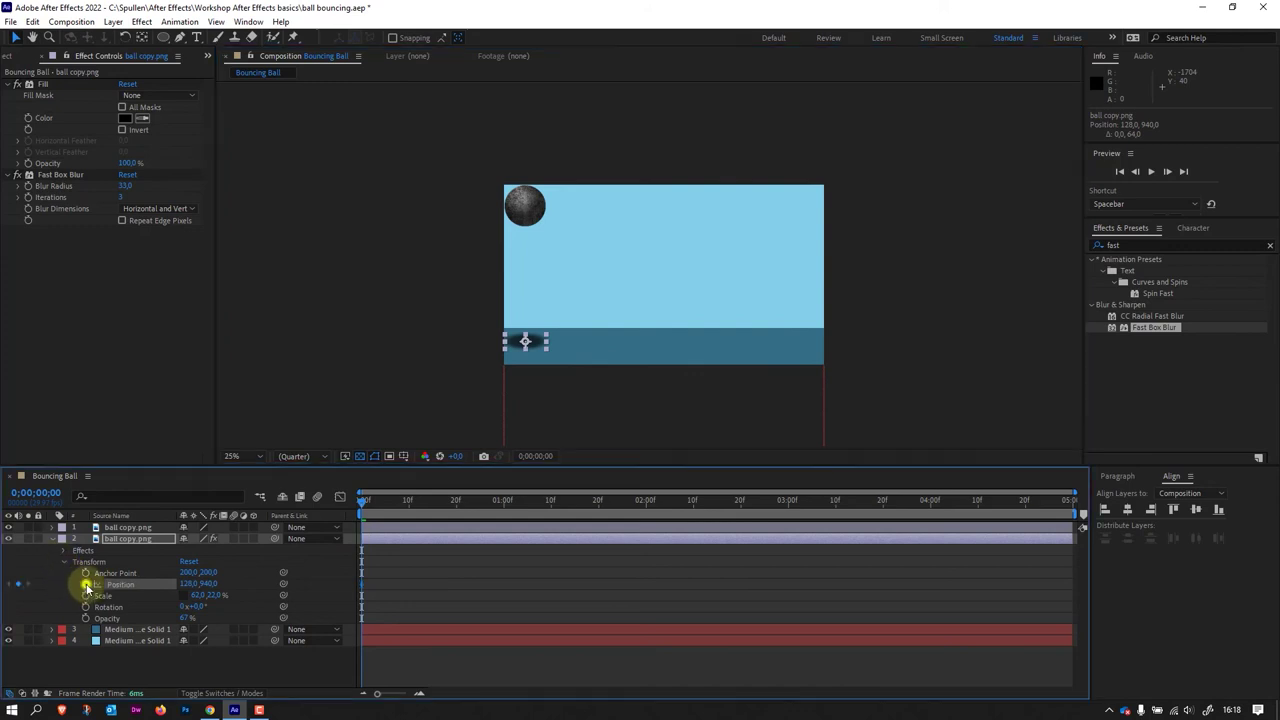
{"action": "left_click", "coordinate": [52, 528]}
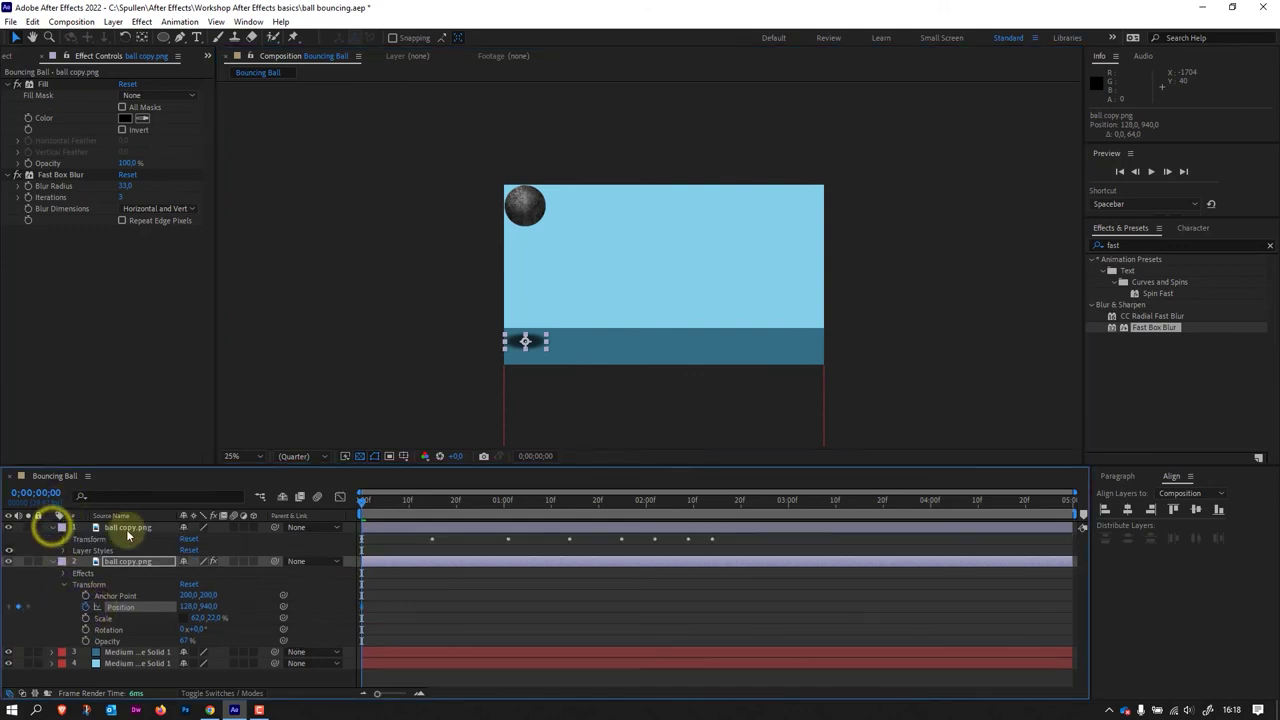
{"action": "left_click", "coordinate": [64, 539]}
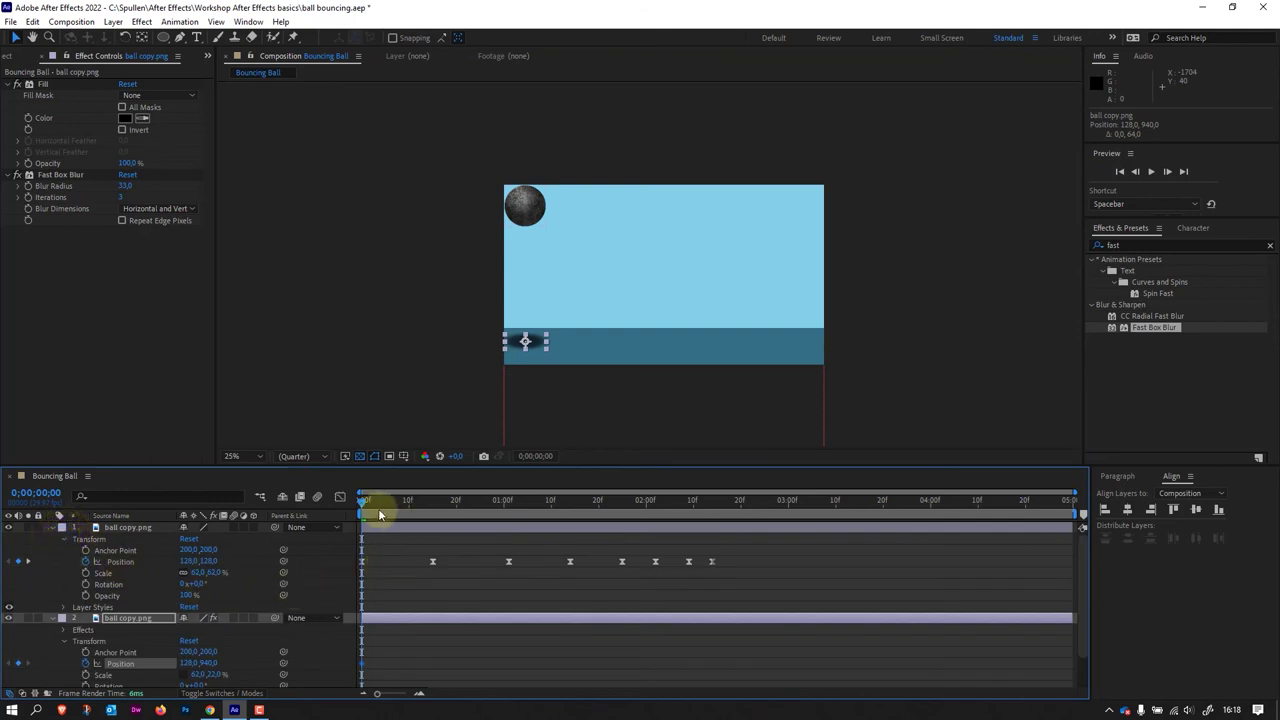
Step: At 0:15, place the shadow beneath the ball at 646, 940, viewing at 50%
{"action": "left_click_drag", "start_coordinate": [363, 501], "coordinate": [432, 518]}
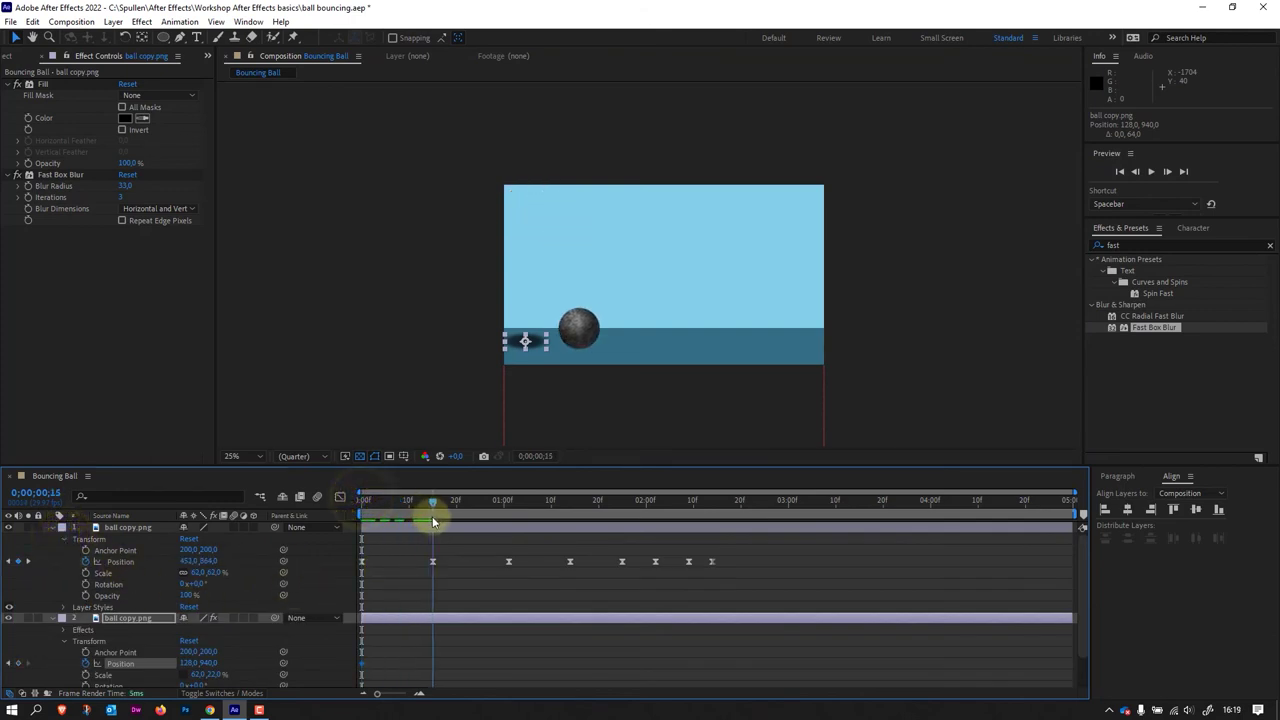
{"action": "left_click", "coordinate": [525, 344]}
{"action": "left_click_drag", "start_coordinate": [525, 344], "coordinate": [581, 346]}
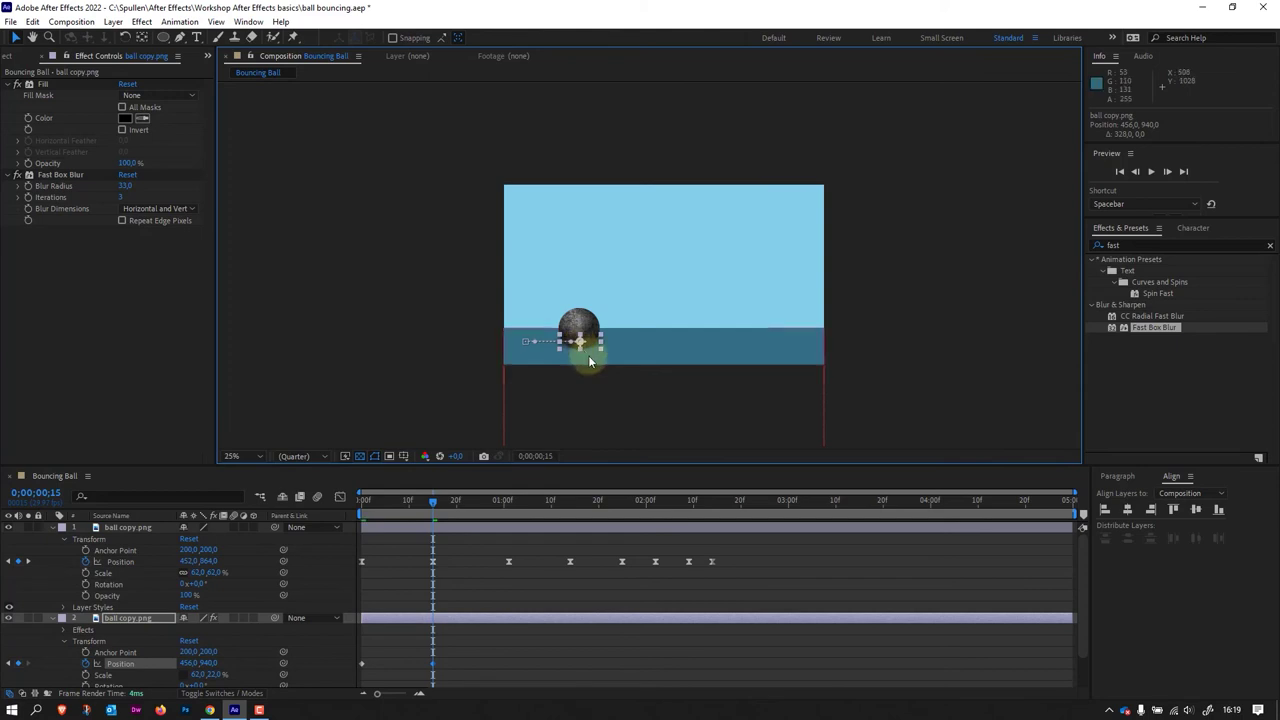
{"action": "key", "text": "period"}
{"action": "key", "text": "period"}
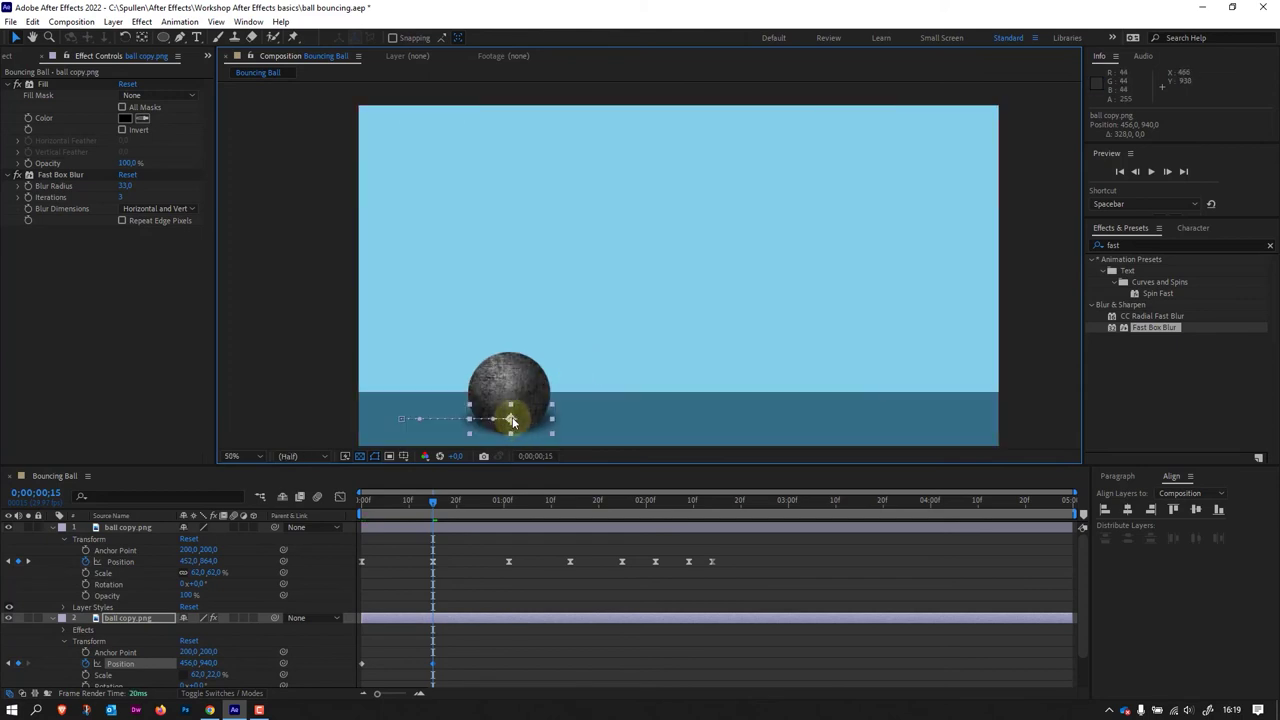
{"action": "left_click_drag", "start_coordinate": [511, 418], "coordinate": [508, 420]}
{"action": "left_click_drag", "start_coordinate": [507, 420], "coordinate": [470, 420]}
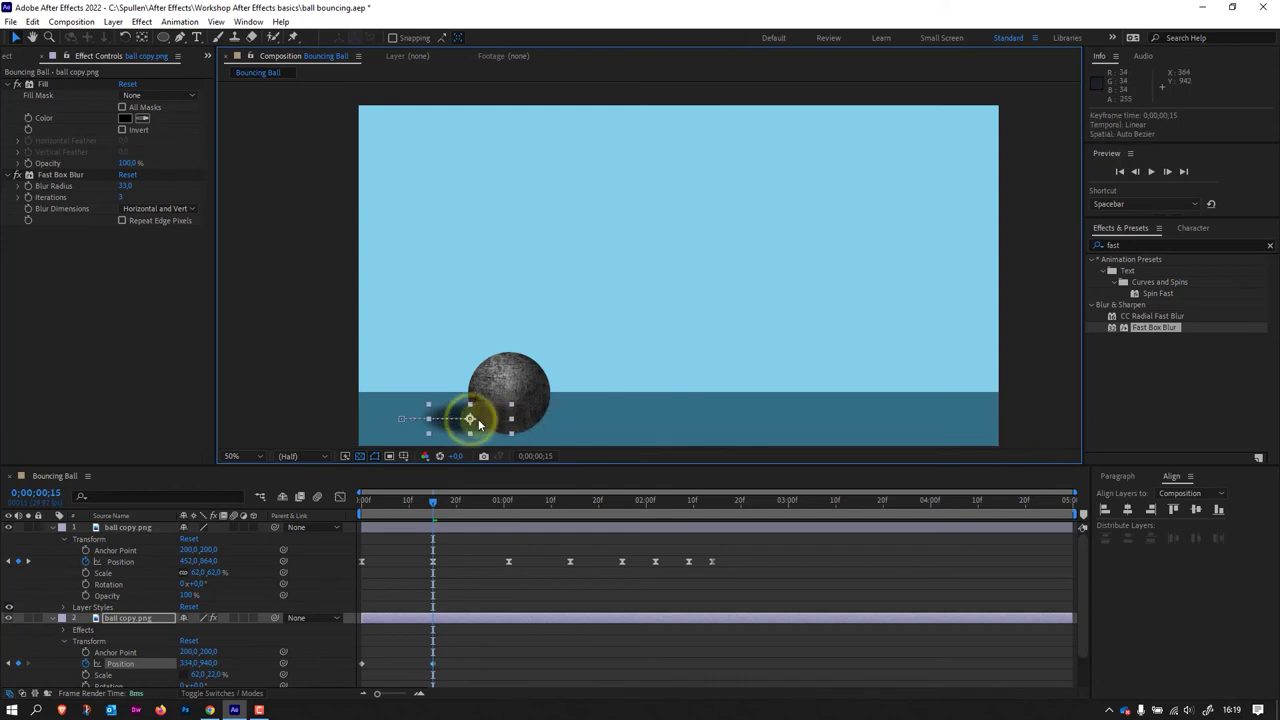
{"action": "left_click_drag", "start_coordinate": [471, 420], "coordinate": [508, 422]}
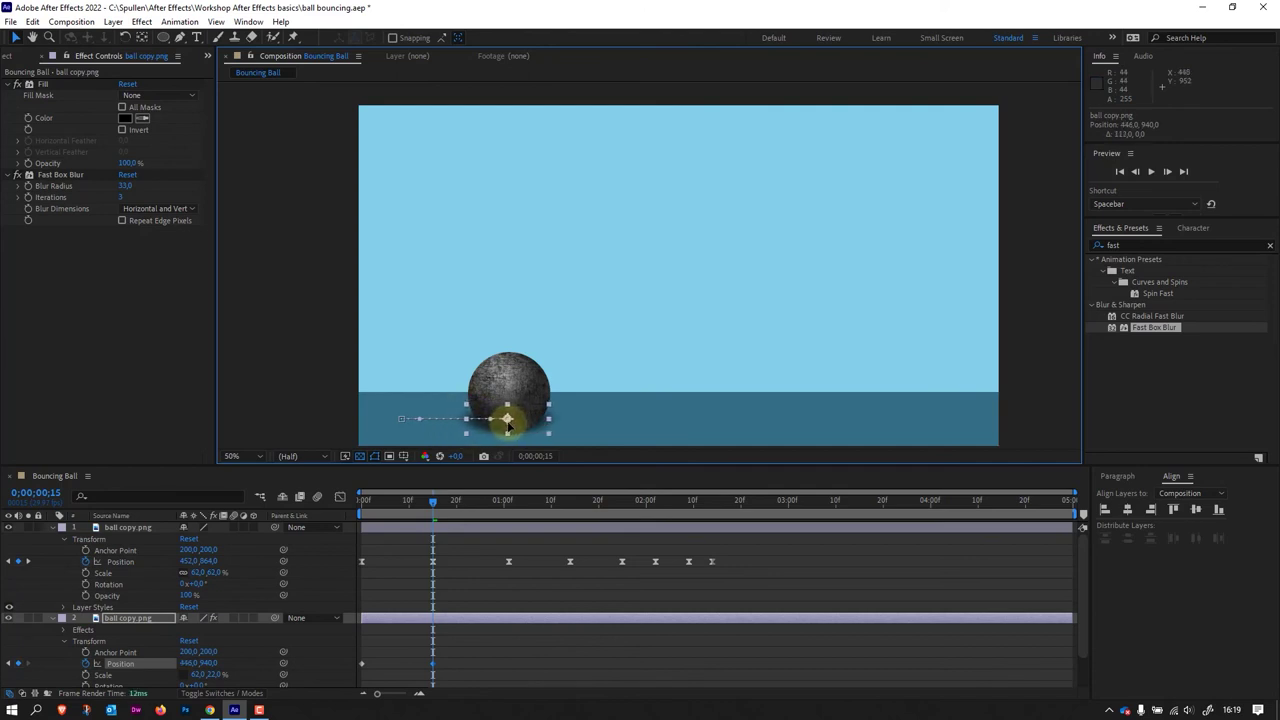
Step: At 1;01, drag the shadow under the ball to about 856, 940, then scrub back
{"action": "left_click_drag", "start_coordinate": [432, 500], "coordinate": [508, 503]}
{"action": "left_click", "coordinate": [508, 418]}
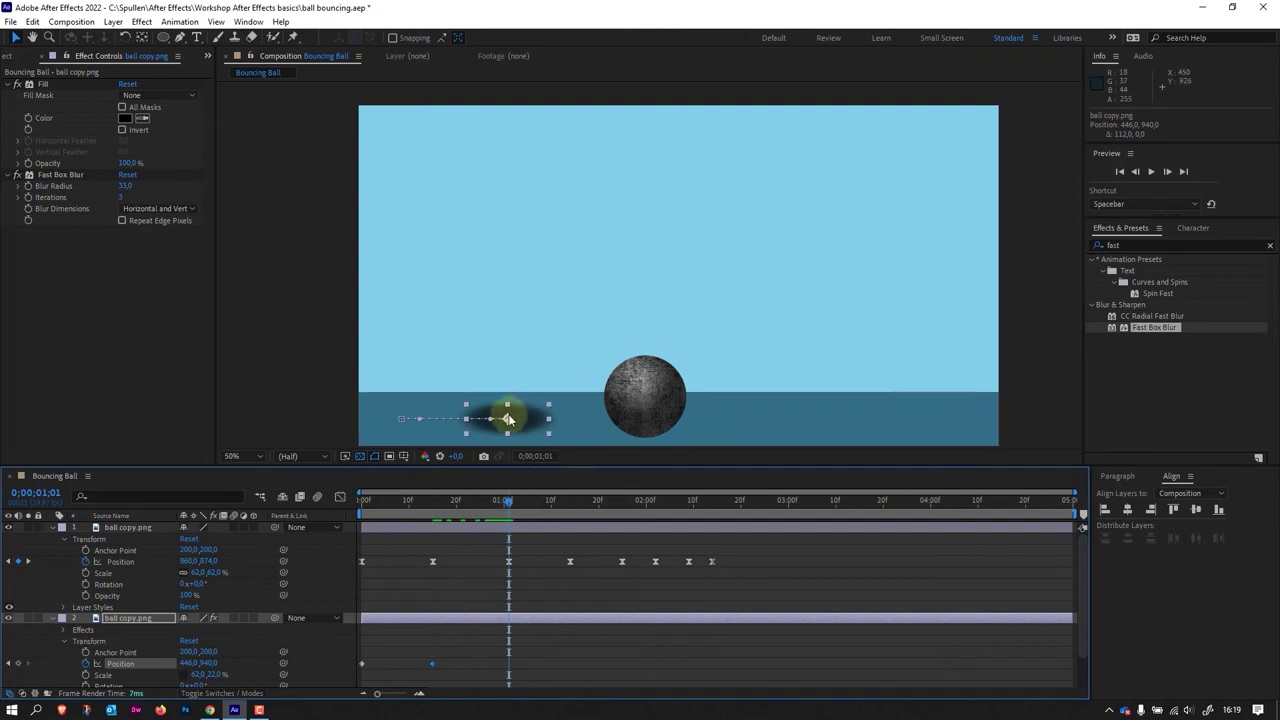
{"action": "left_click_drag", "start_coordinate": [508, 418], "coordinate": [645, 428]}
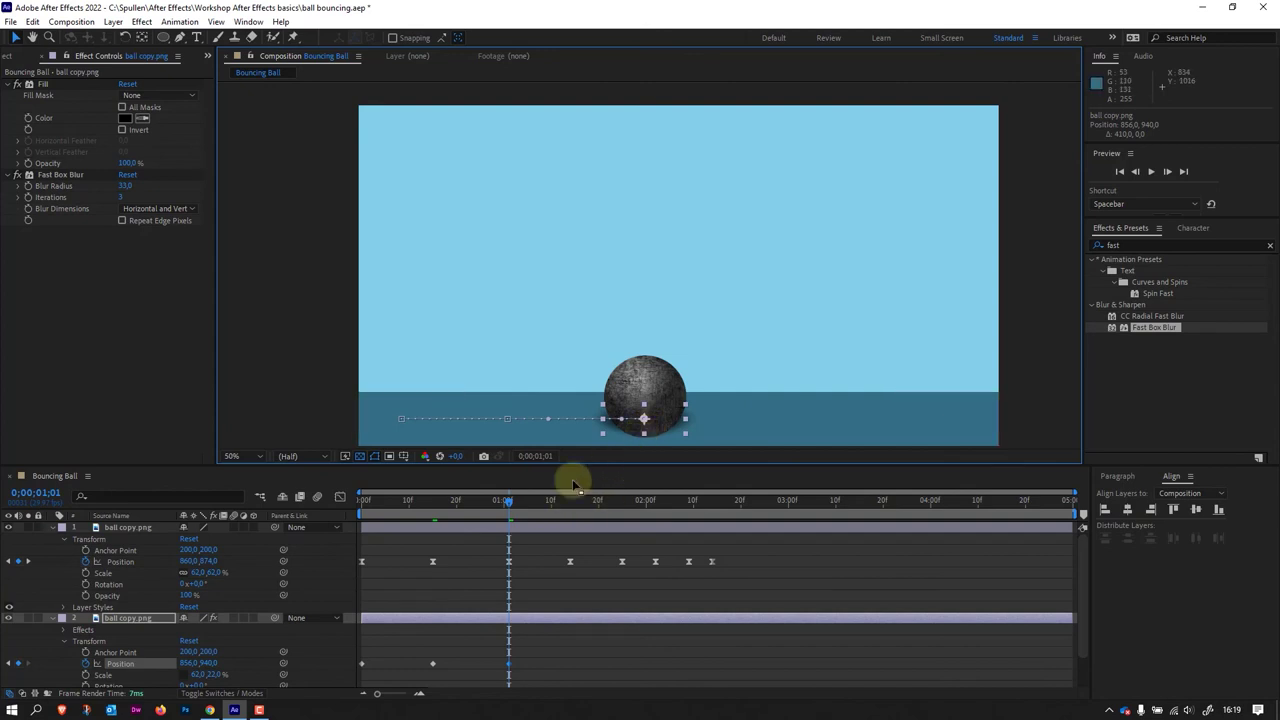
{"action": "left_click_drag", "start_coordinate": [510, 502], "coordinate": [355, 522]}
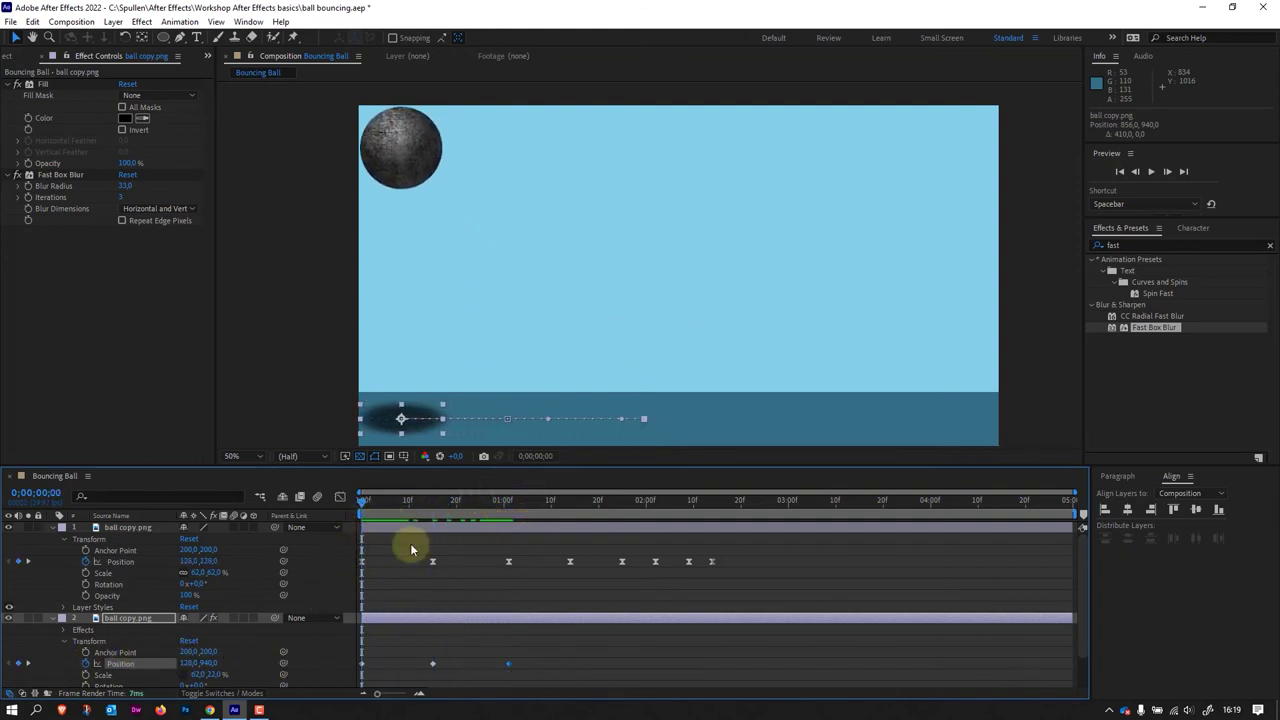
Step: Clear the shadow's Position keyframes and drag it lower on the ground
{"action": "left_click", "coordinate": [410, 420]}
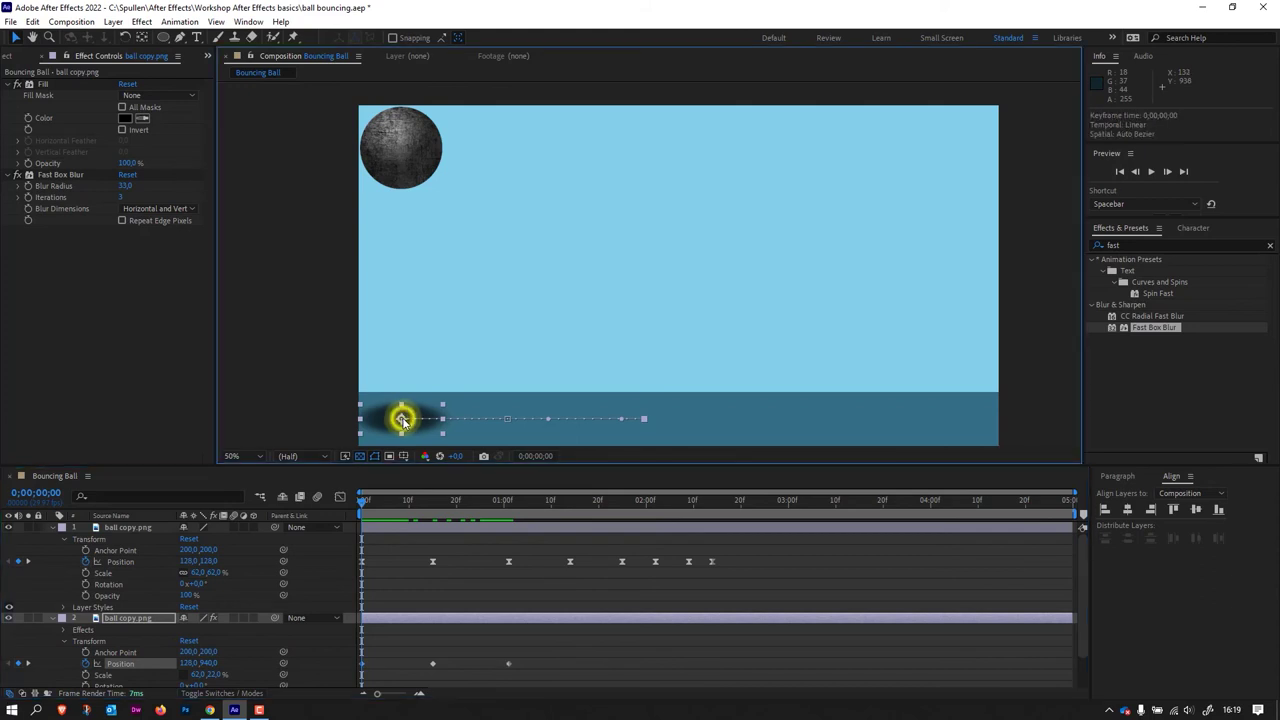
{"action": "left_click", "coordinate": [85, 667]}
{"action": "left_click", "coordinate": [85, 664]}
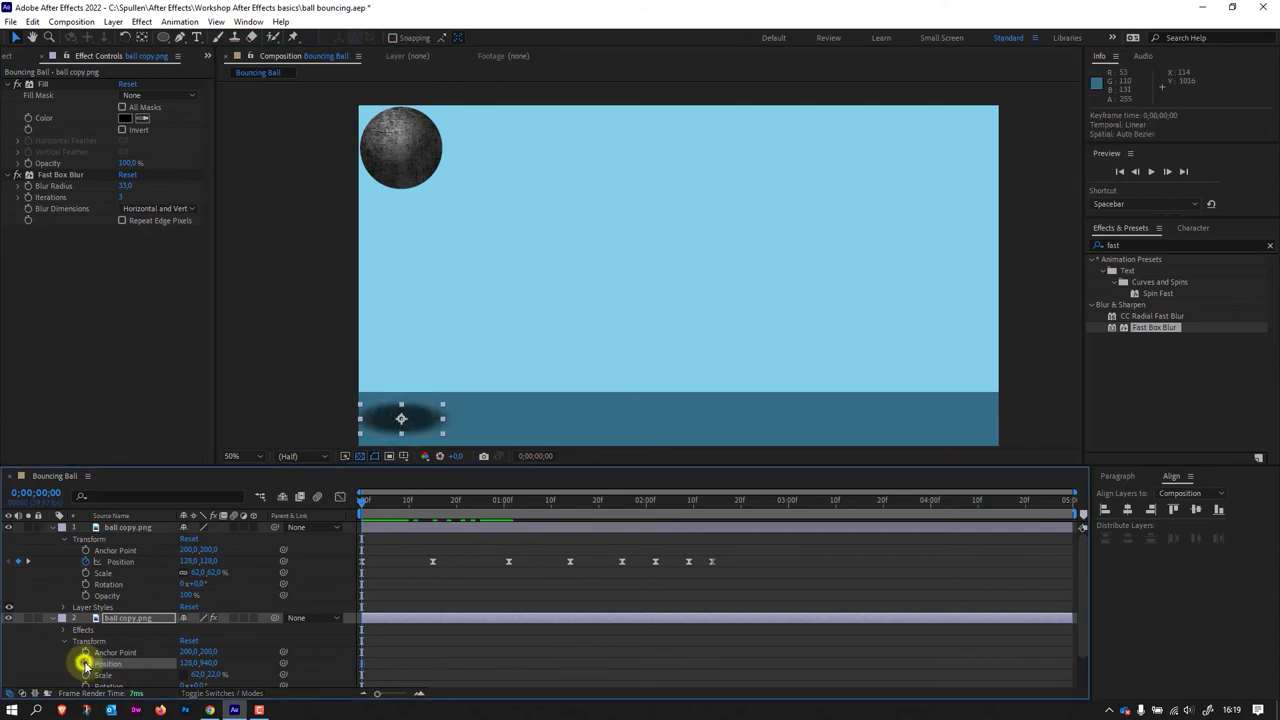
{"action": "left_click", "coordinate": [401, 419]}
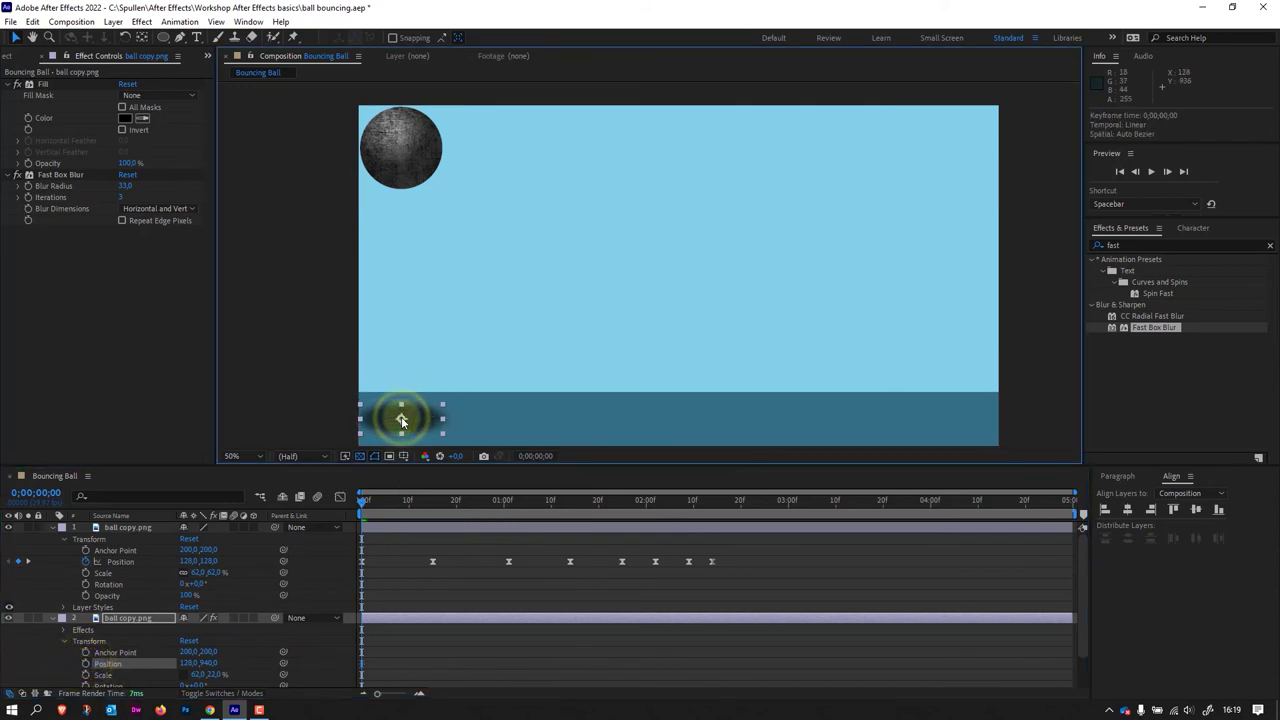
{"action": "left_click_drag", "start_coordinate": [401, 421], "coordinate": [401, 428]}
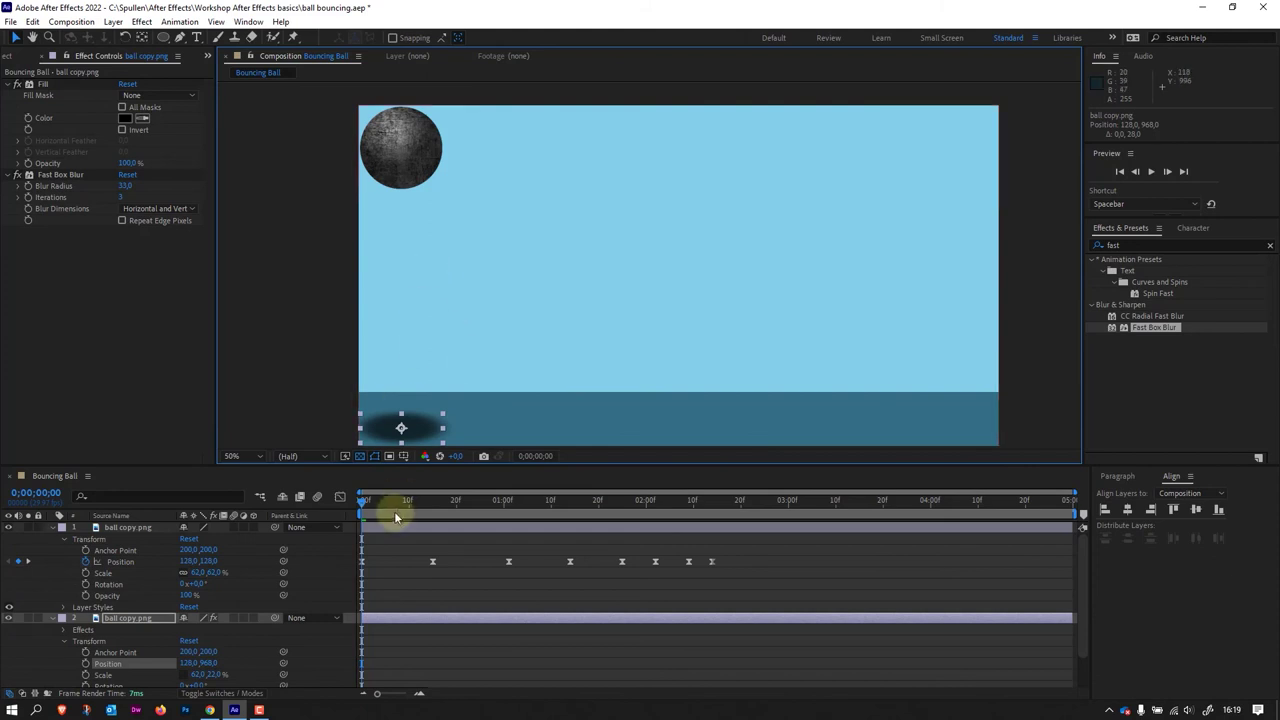
Step: At frame 15, place the shadow under the ball at 454, 978 and keyframe it
{"action": "left_click", "coordinate": [362, 499]}
{"action": "left_click_drag", "start_coordinate": [384, 502], "coordinate": [432, 510]}
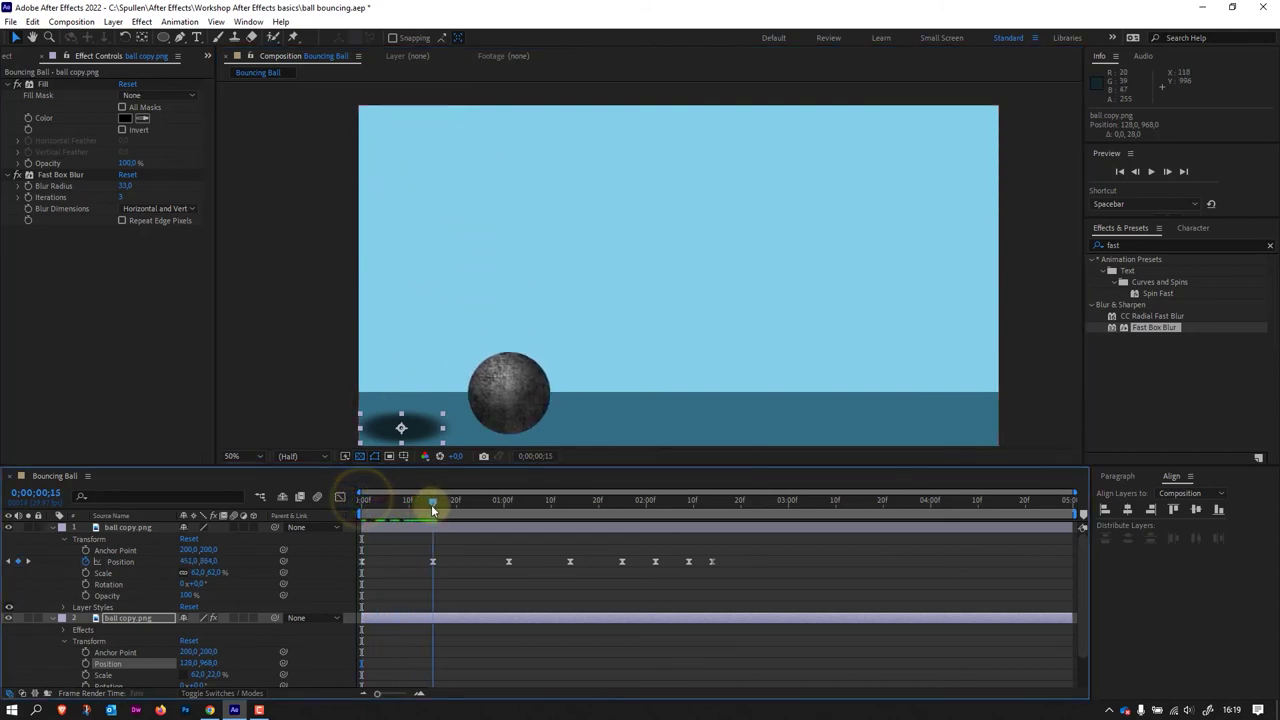
{"action": "mouse_move", "coordinate": [415, 424]}
{"action": "left_mouse_down"}
{"action": "mouse_move", "coordinate": [535, 430]}
{"action": "mouse_move", "coordinate": [523, 432]}
{"action": "left_mouse_up"}
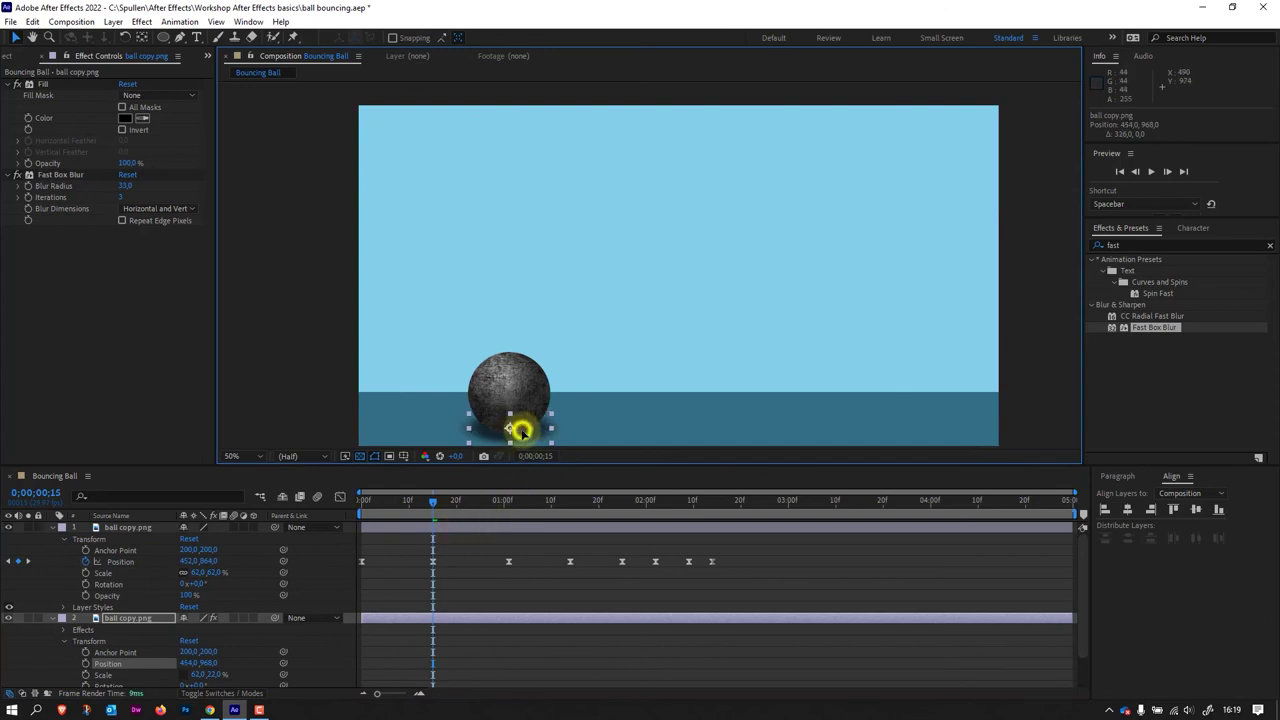
{"action": "left_click_drag", "start_coordinate": [521, 430], "coordinate": [521, 435]}
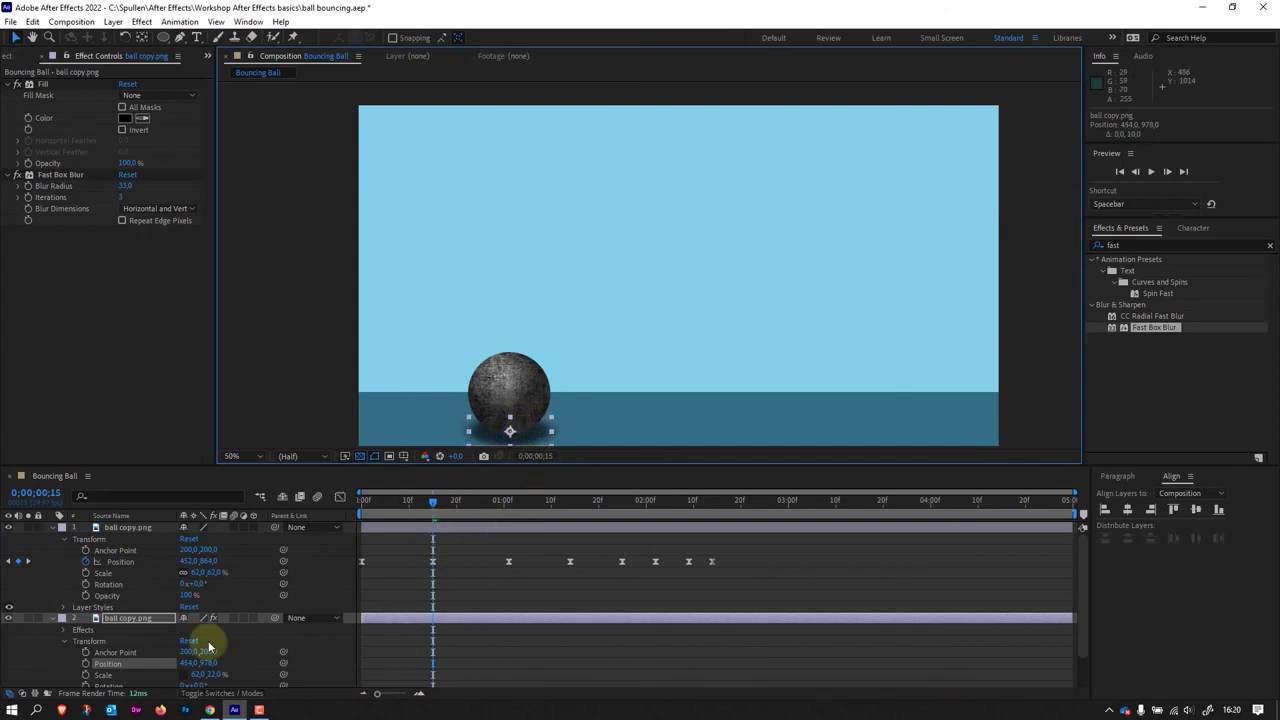
{"action": "left_click", "coordinate": [86, 664]}
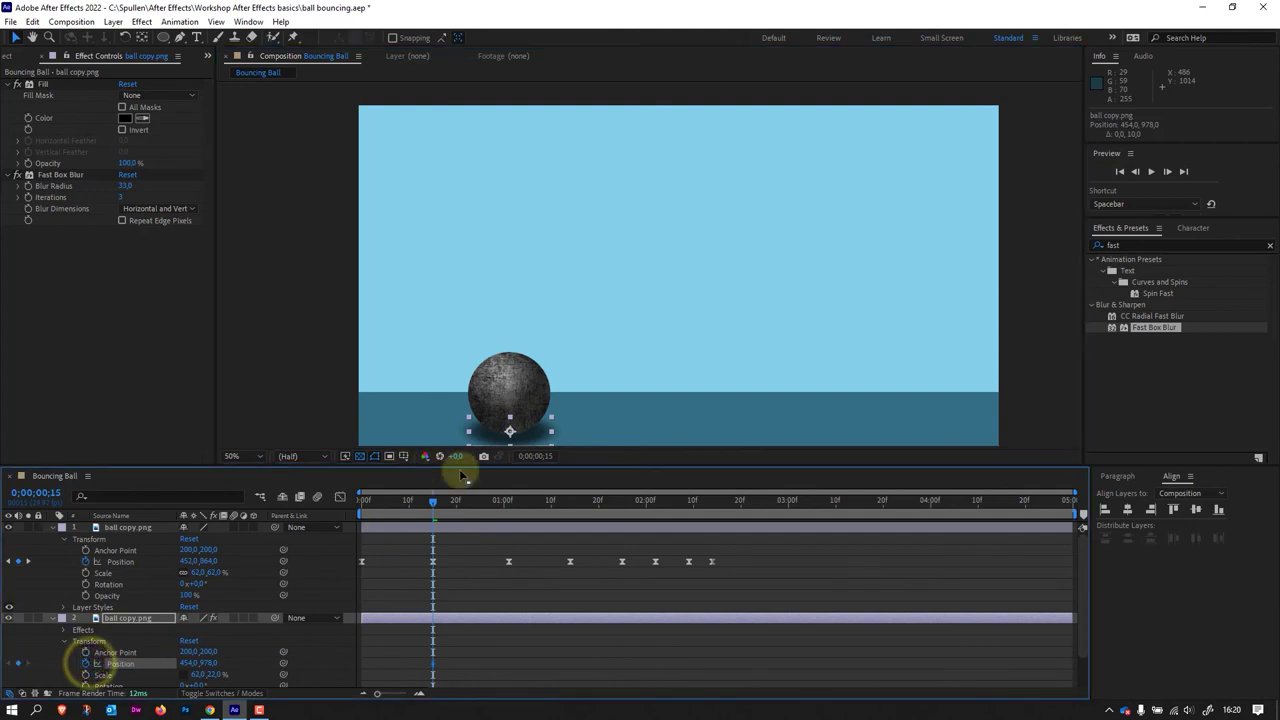
{"action": "left_click", "coordinate": [427, 502]}
{"action": "key", "text": "Home"}
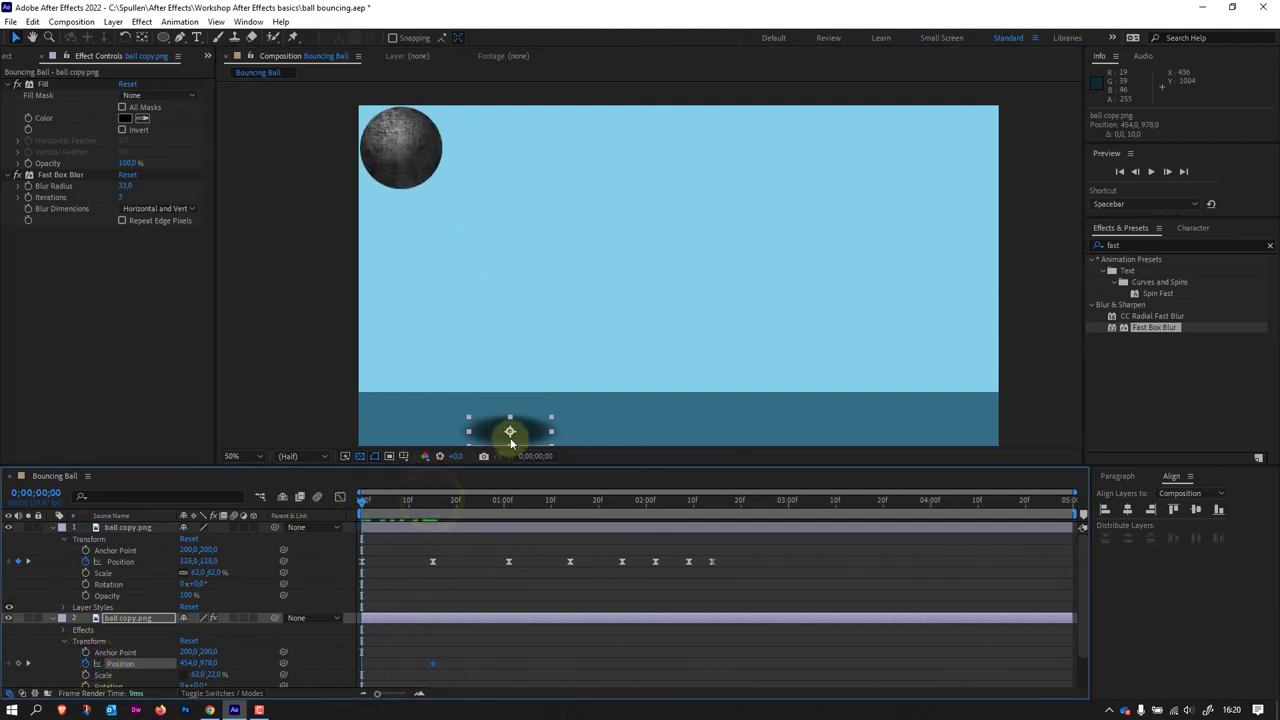
Step: Place the shadow under the ball at the start, frame 26 and the next two bounces
{"action": "left_click_drag", "start_coordinate": [521, 431], "coordinate": [412, 433]}
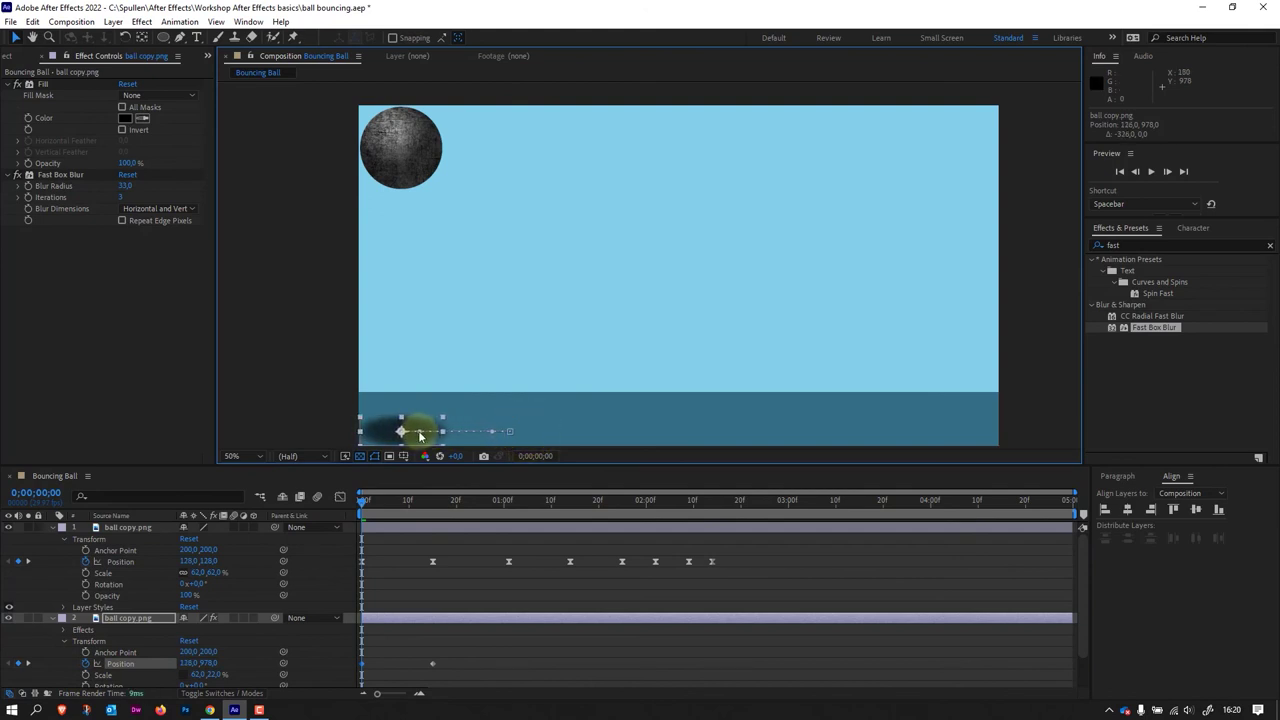
{"action": "left_click_drag", "start_coordinate": [362, 500], "coordinate": [510, 528]}
{"action": "mouse_move", "coordinate": [527, 429]}
{"action": "left_mouse_down"}
{"action": "mouse_move", "coordinate": [656, 444]}
{"action": "mouse_move", "coordinate": [668, 430]}
{"action": "left_mouse_up"}
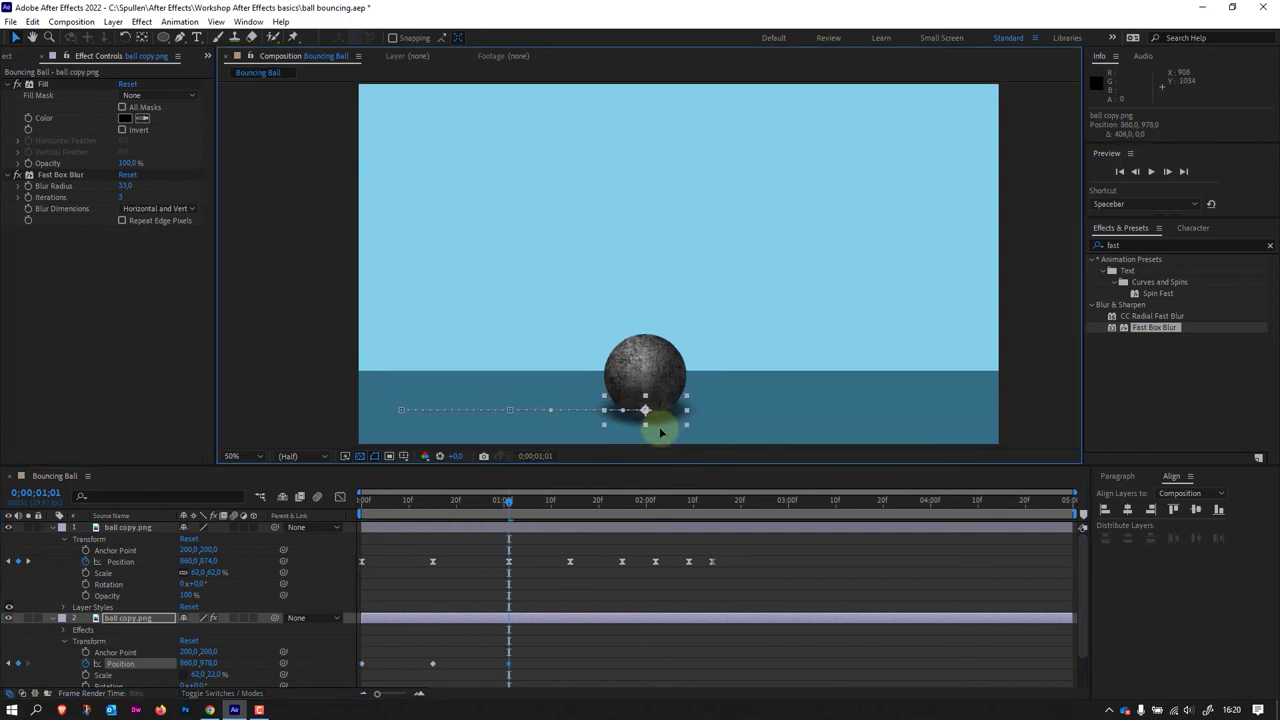
{"action": "left_click_drag", "start_coordinate": [509, 501], "coordinate": [571, 506]}
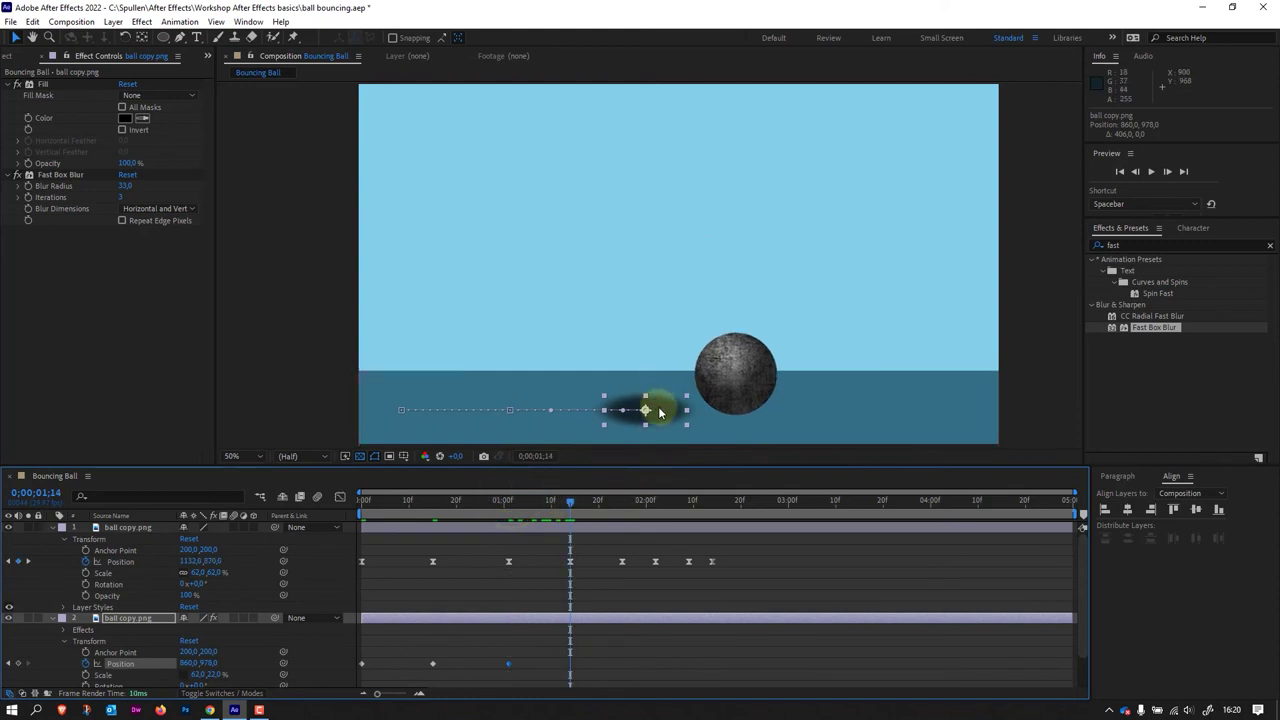
{"action": "left_click_drag", "start_coordinate": [659, 412], "coordinate": [752, 418]}
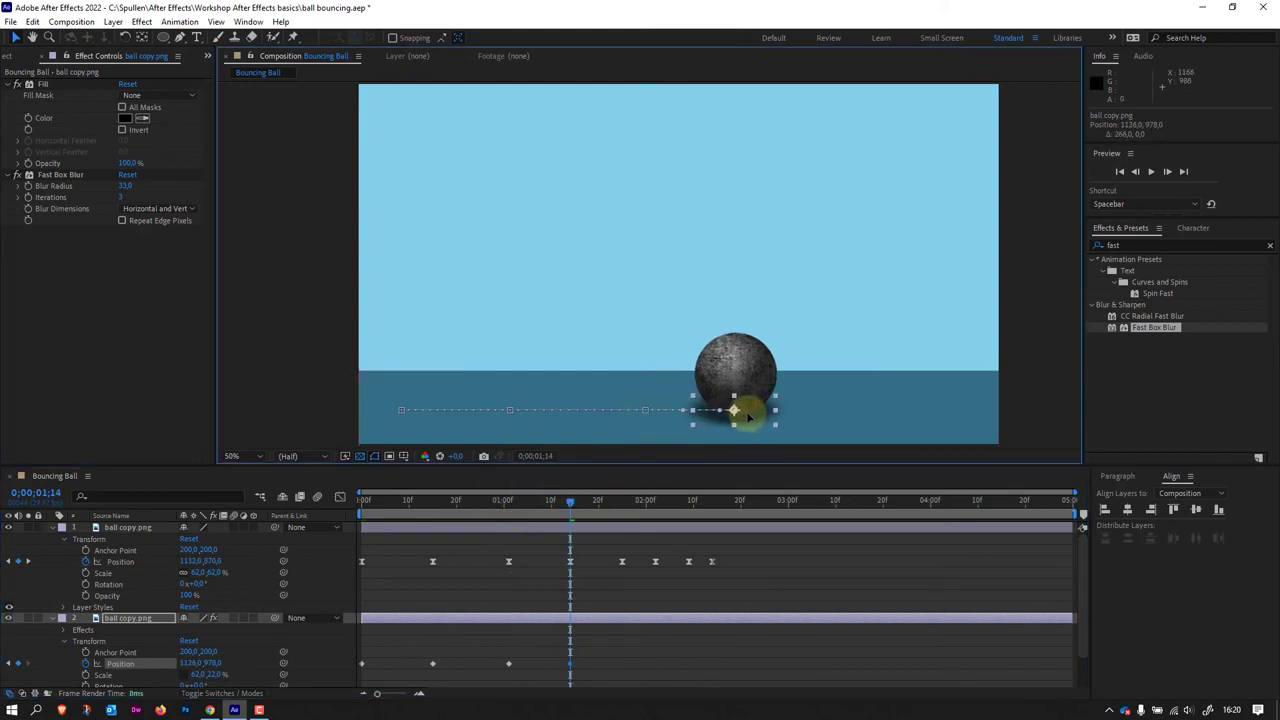
{"action": "left_click_drag", "start_coordinate": [571, 501], "coordinate": [622, 503]}
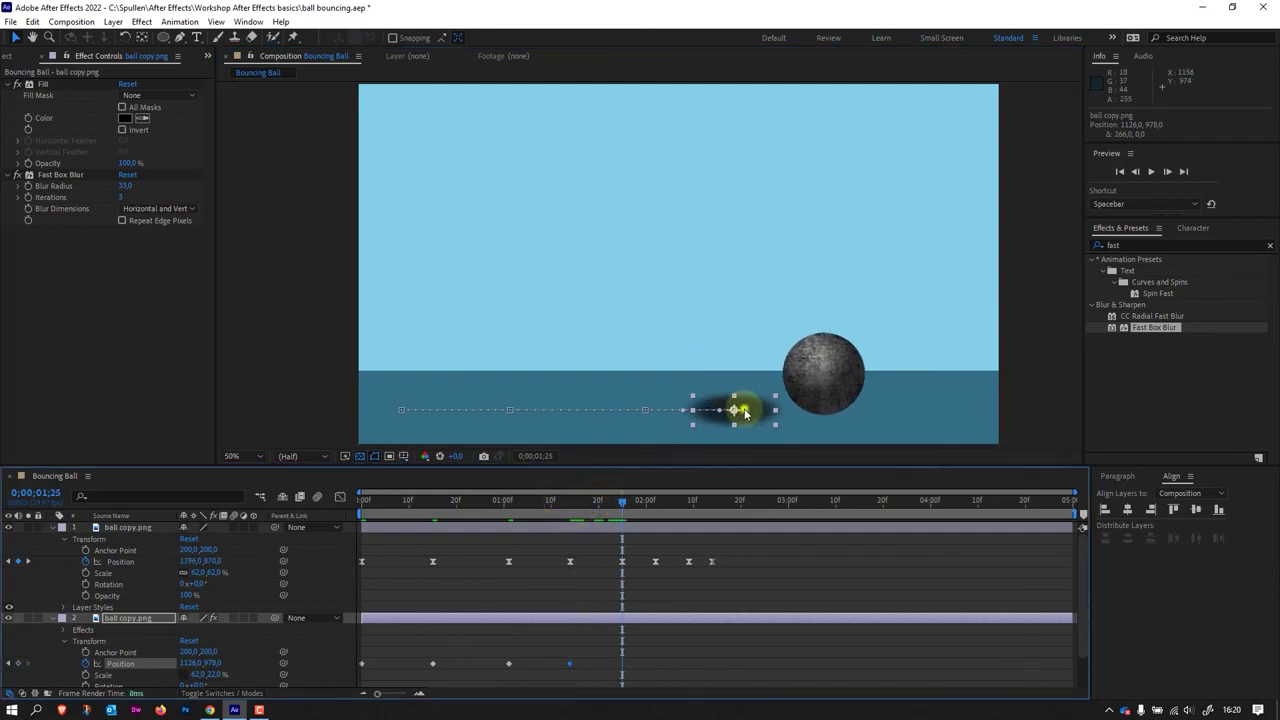
{"action": "left_click_drag", "start_coordinate": [744, 412], "coordinate": [832, 424]}
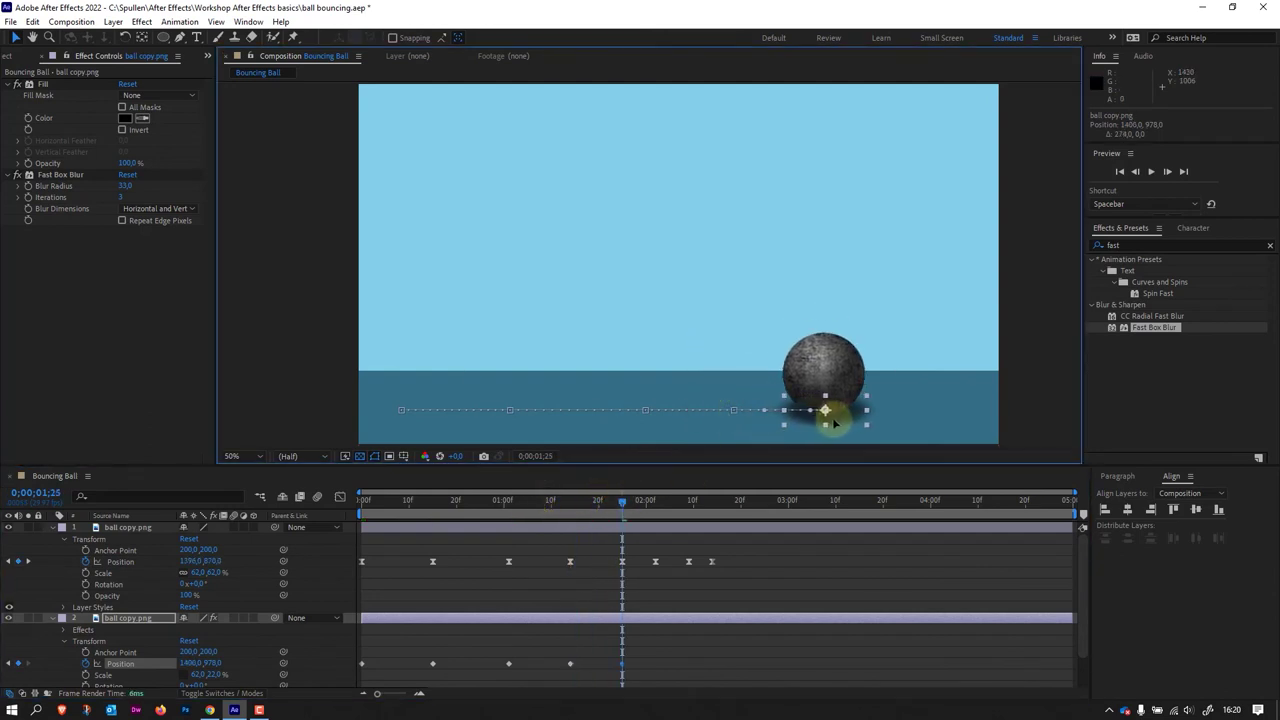
Step: Key the shadow under the ball at 02;02, 02;09 and 02;14 (1816, 978), then select its keyframes
{"action": "left_click_drag", "start_coordinate": [622, 504], "coordinate": [657, 513]}
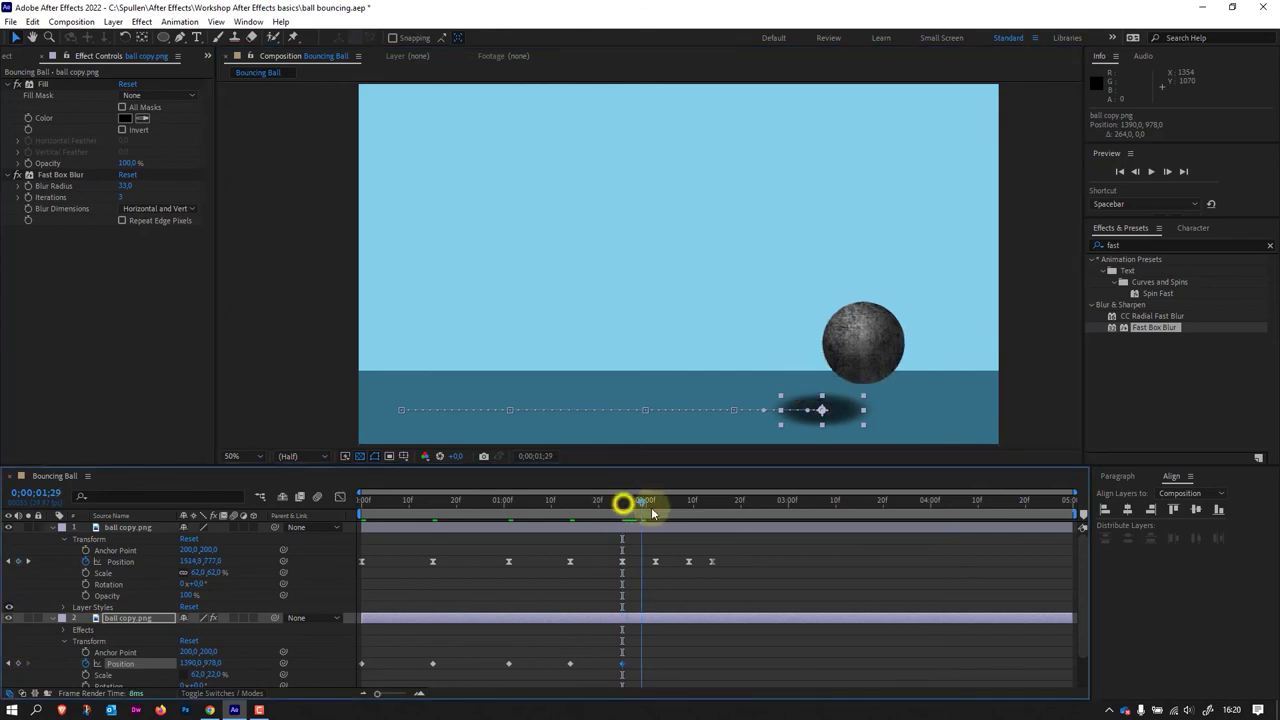
{"action": "left_click_drag", "start_coordinate": [832, 414], "coordinate": [895, 424]}
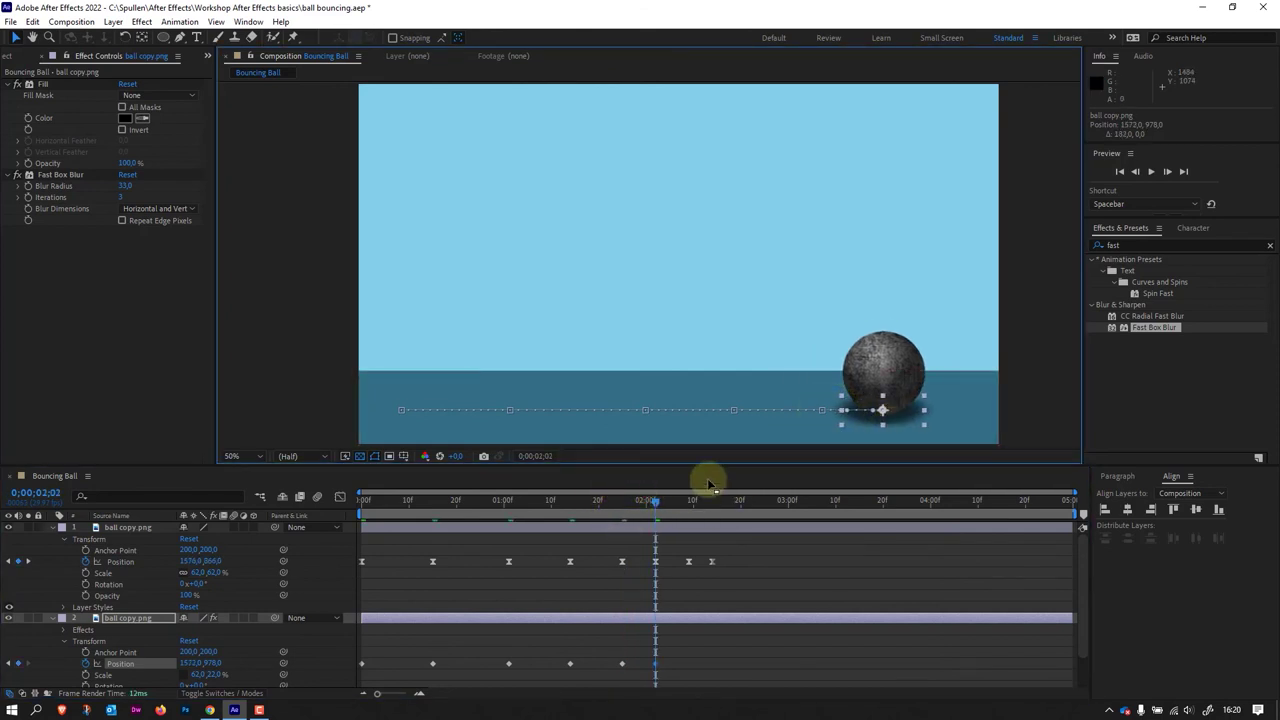
{"action": "left_click_drag", "start_coordinate": [655, 505], "coordinate": [690, 508]}
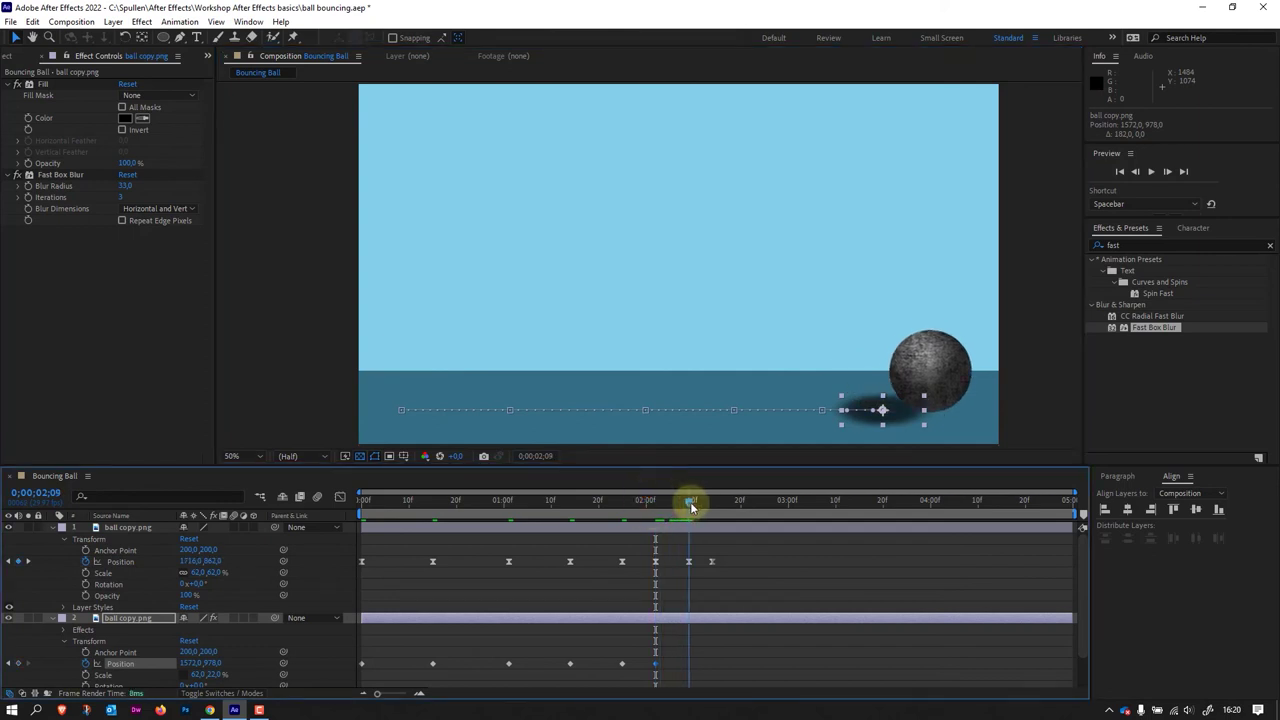
{"action": "left_click_drag", "start_coordinate": [894, 418], "coordinate": [932, 423]}
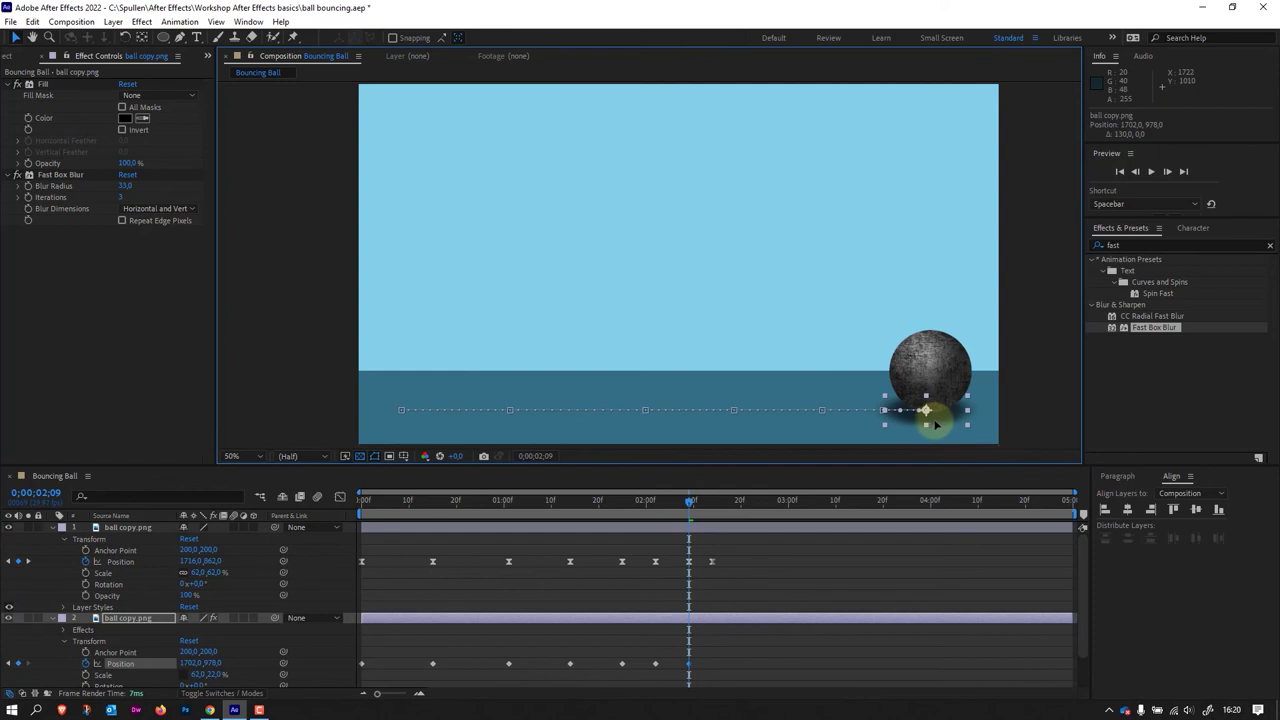
{"action": "left_click_drag", "start_coordinate": [690, 500], "coordinate": [713, 507]}
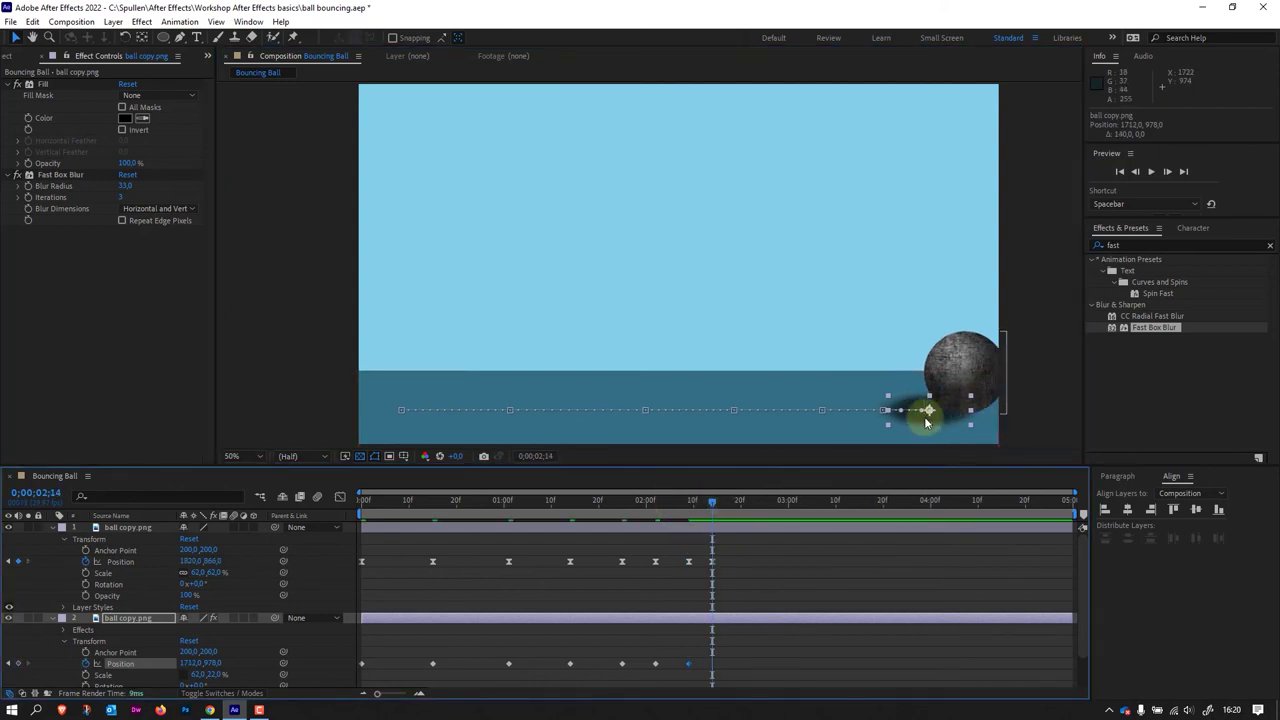
{"action": "left_click_drag", "start_coordinate": [920, 425], "coordinate": [964, 422]}
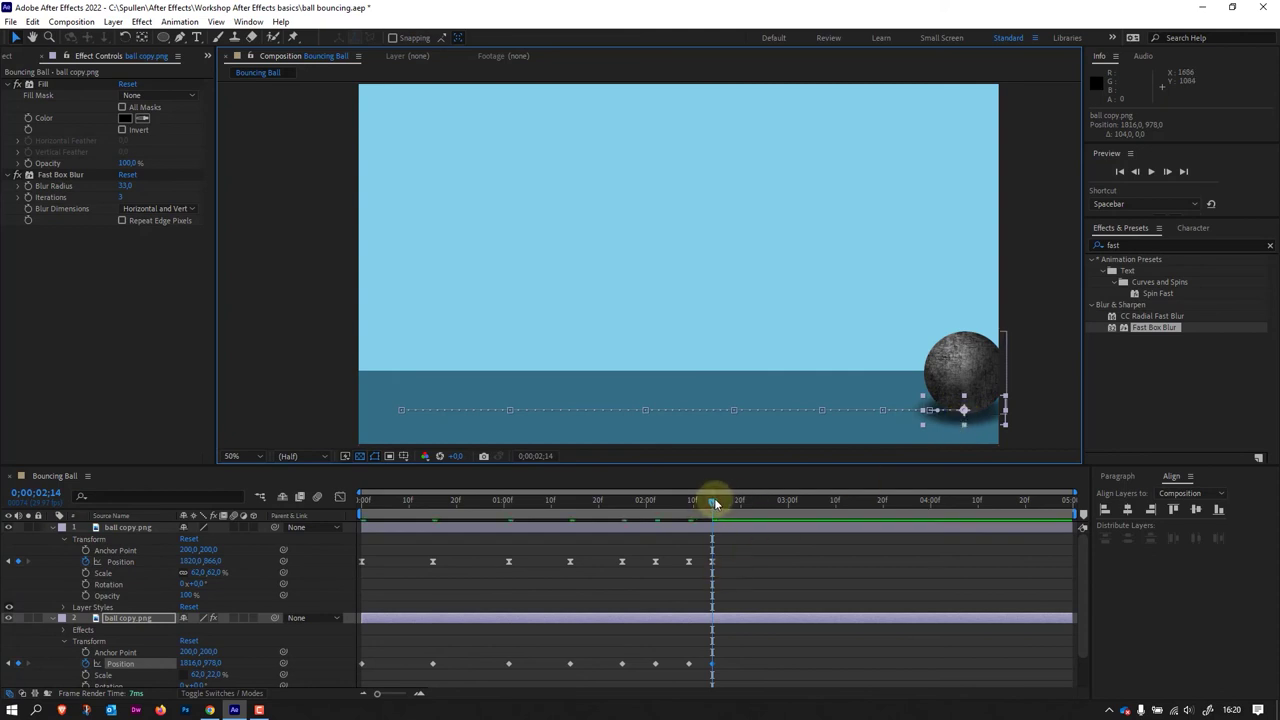
{"action": "left_click_drag", "start_coordinate": [714, 500], "coordinate": [271, 571]}
{"action": "left_click_drag", "start_coordinate": [743, 651], "coordinate": [377, 680]}
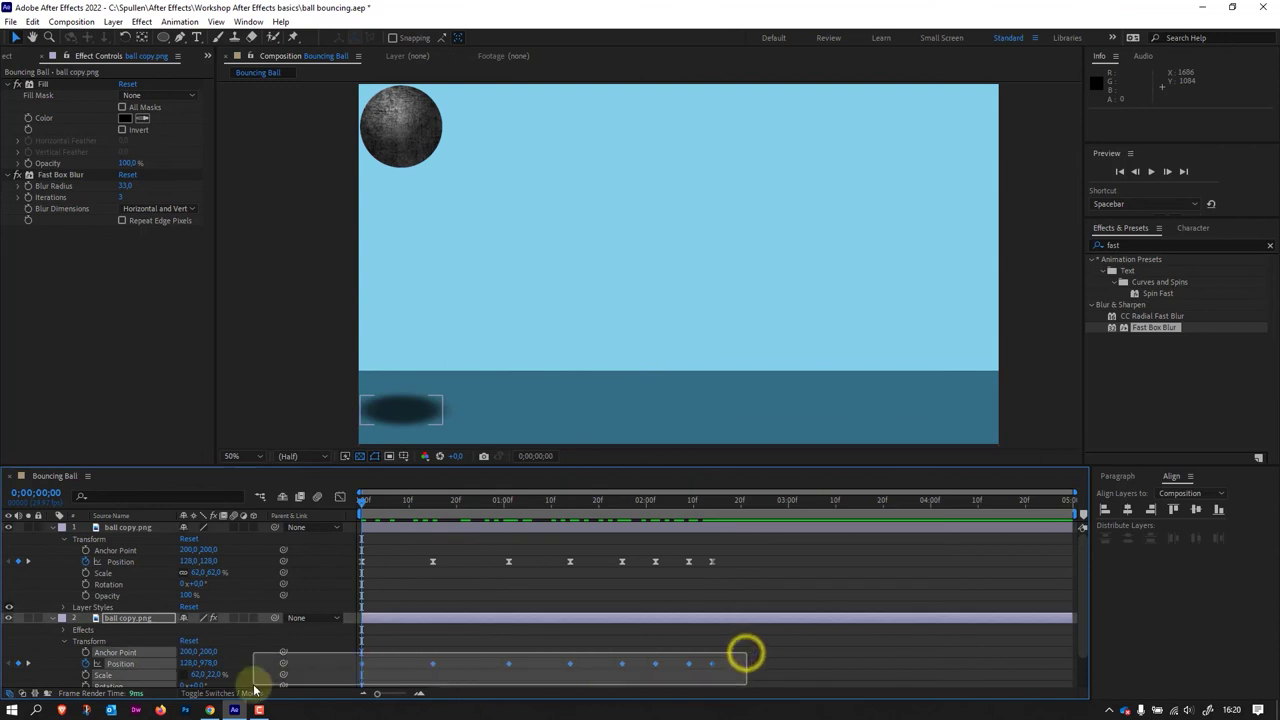
Step: Apply Easy Ease to the shadow's Position keyframes and view them in the Speed Graph
{"action": "left_click", "coordinate": [703, 665]}
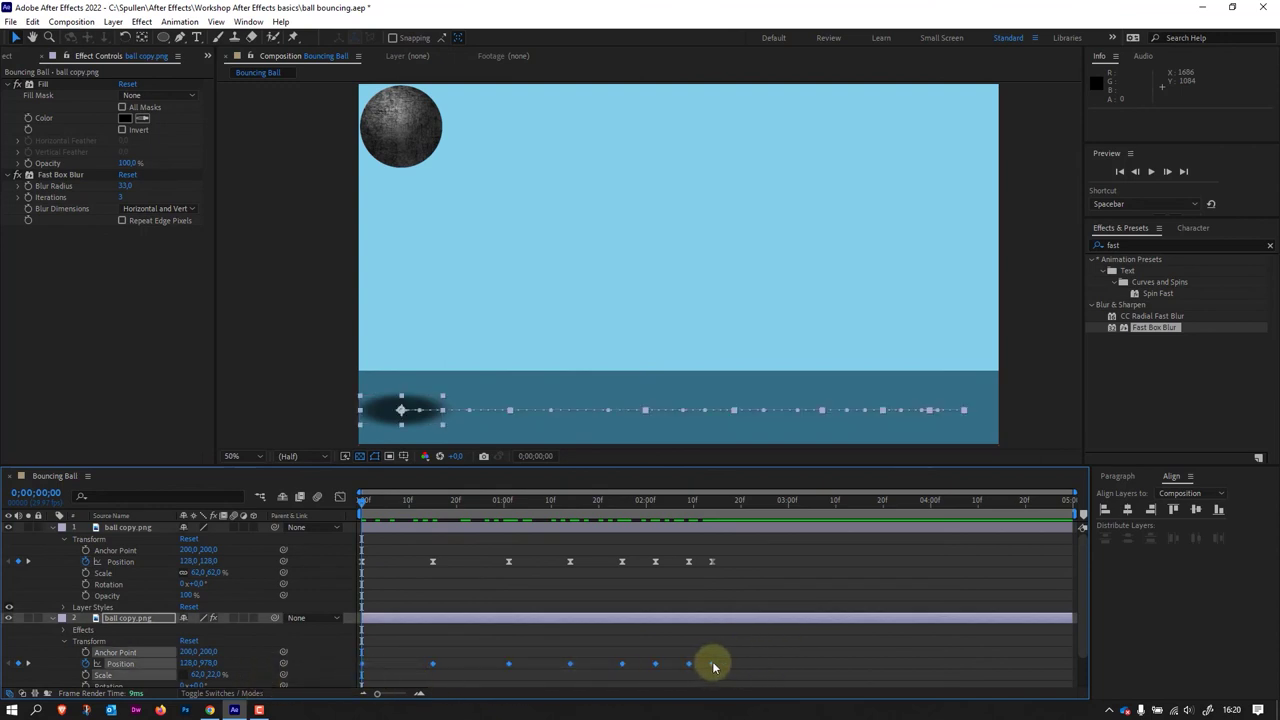
{"action": "right_click", "coordinate": [713, 667]}
{"action": "mouse_move", "coordinate": [760, 652]}
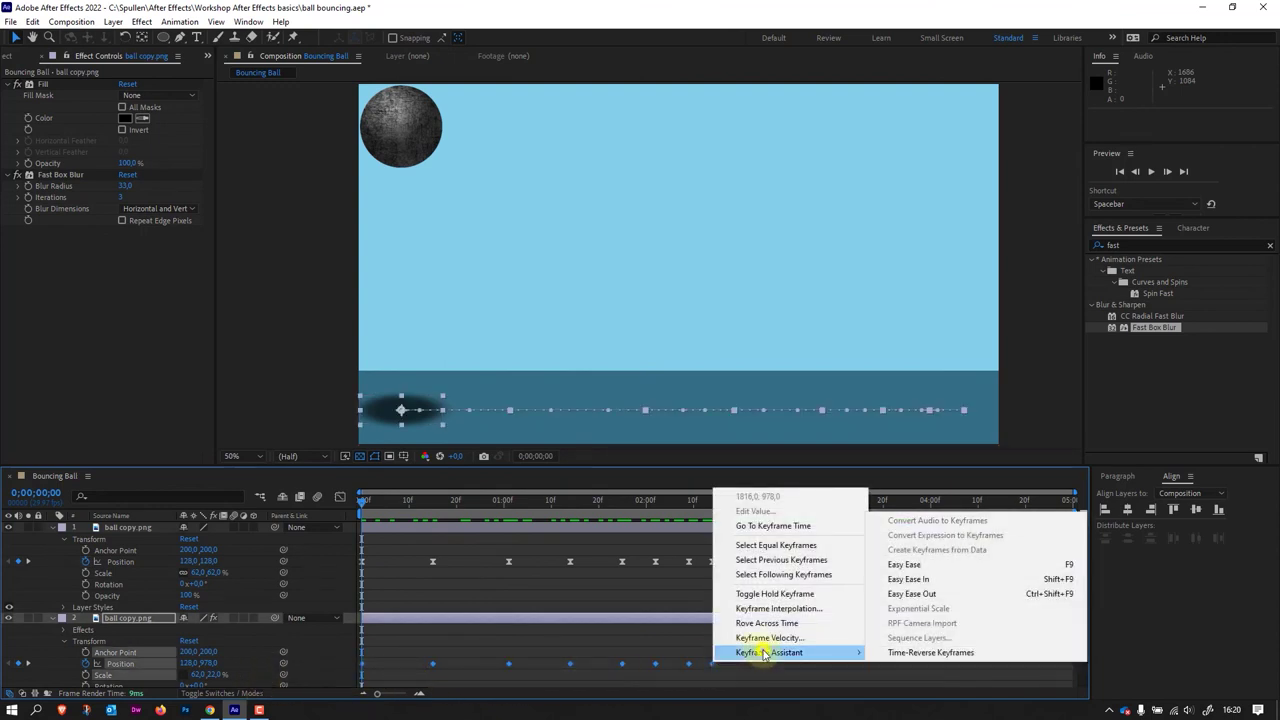
{"action": "left_click", "coordinate": [933, 567]}
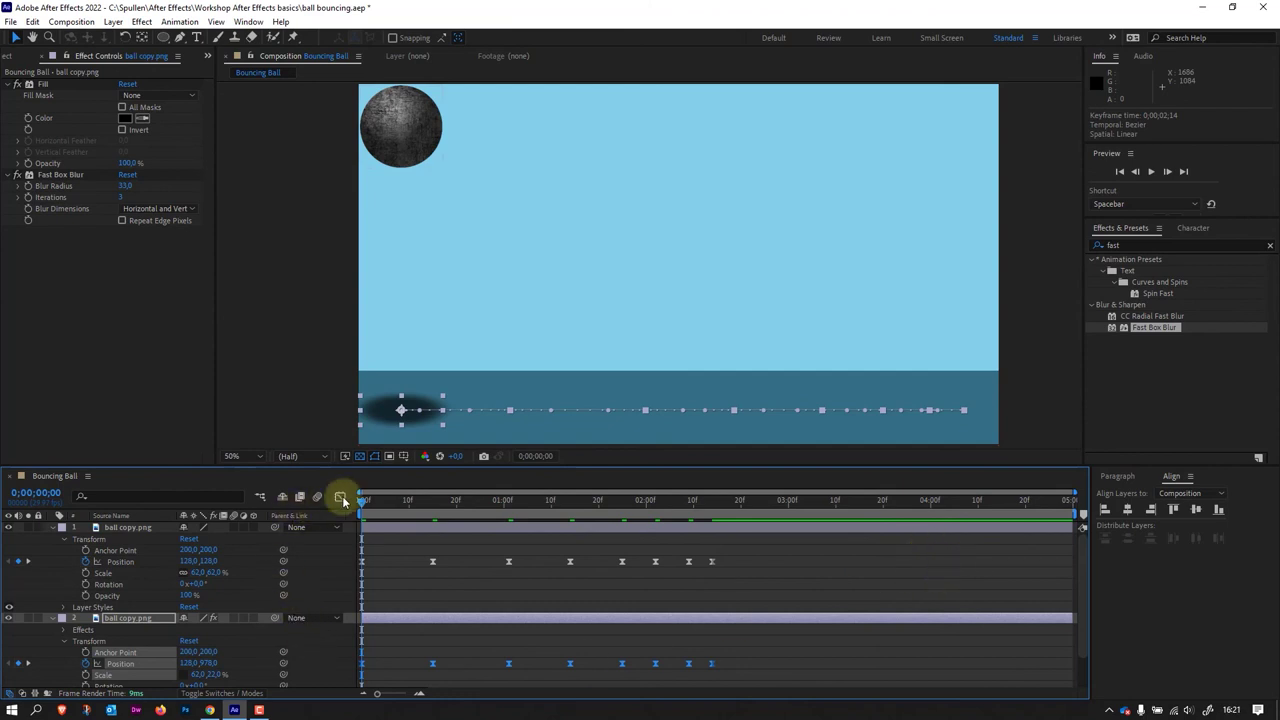
{"action": "left_click", "coordinate": [343, 497]}
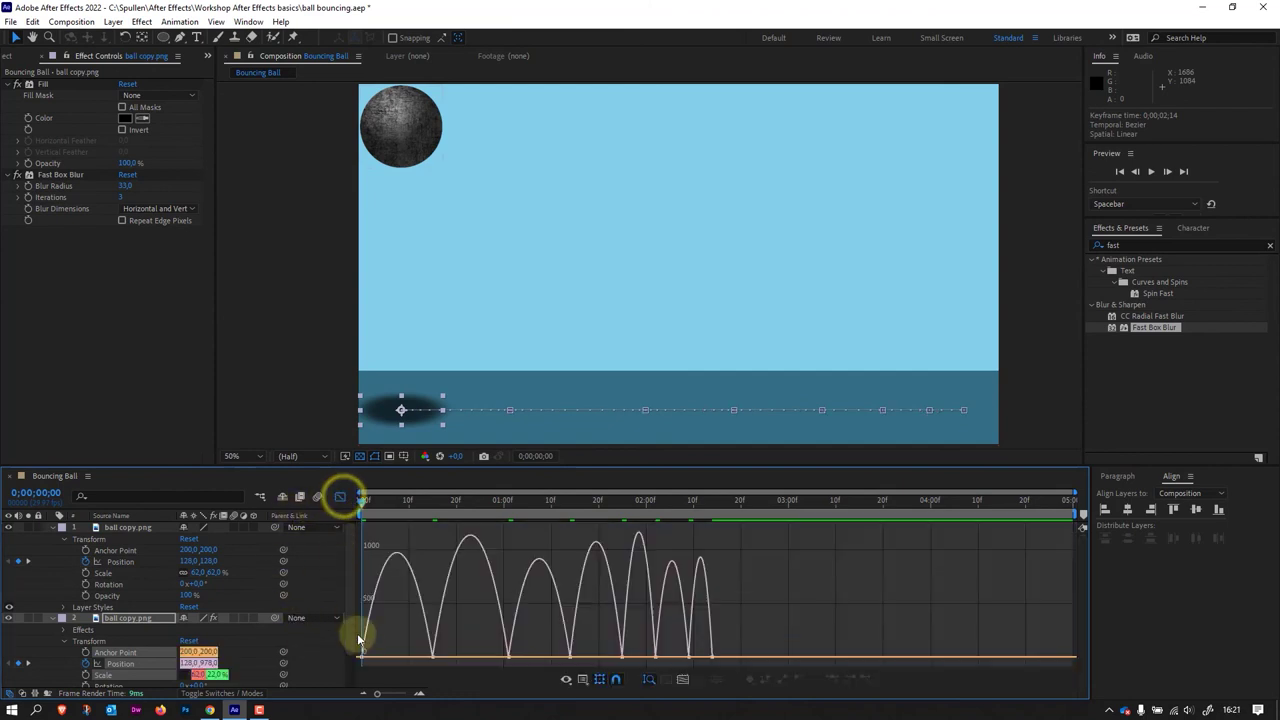
{"action": "left_click", "coordinate": [583, 680]}
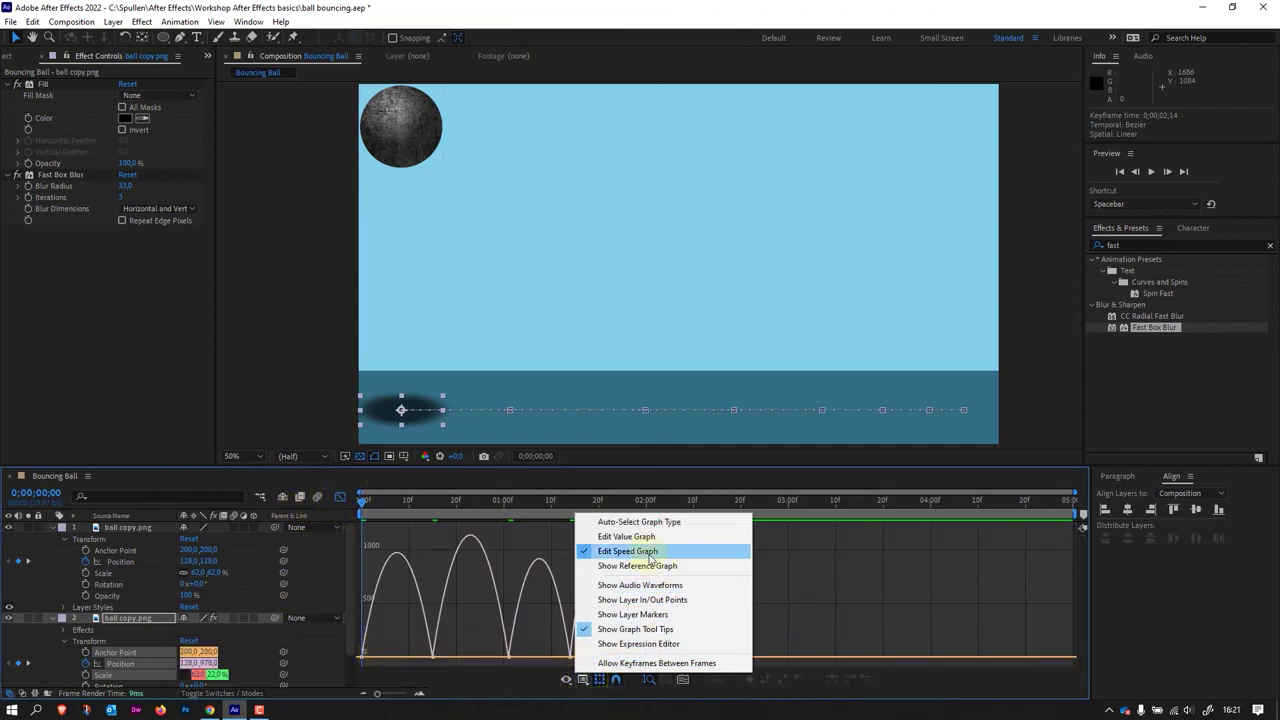
{"action": "left_click", "coordinate": [362, 656]}
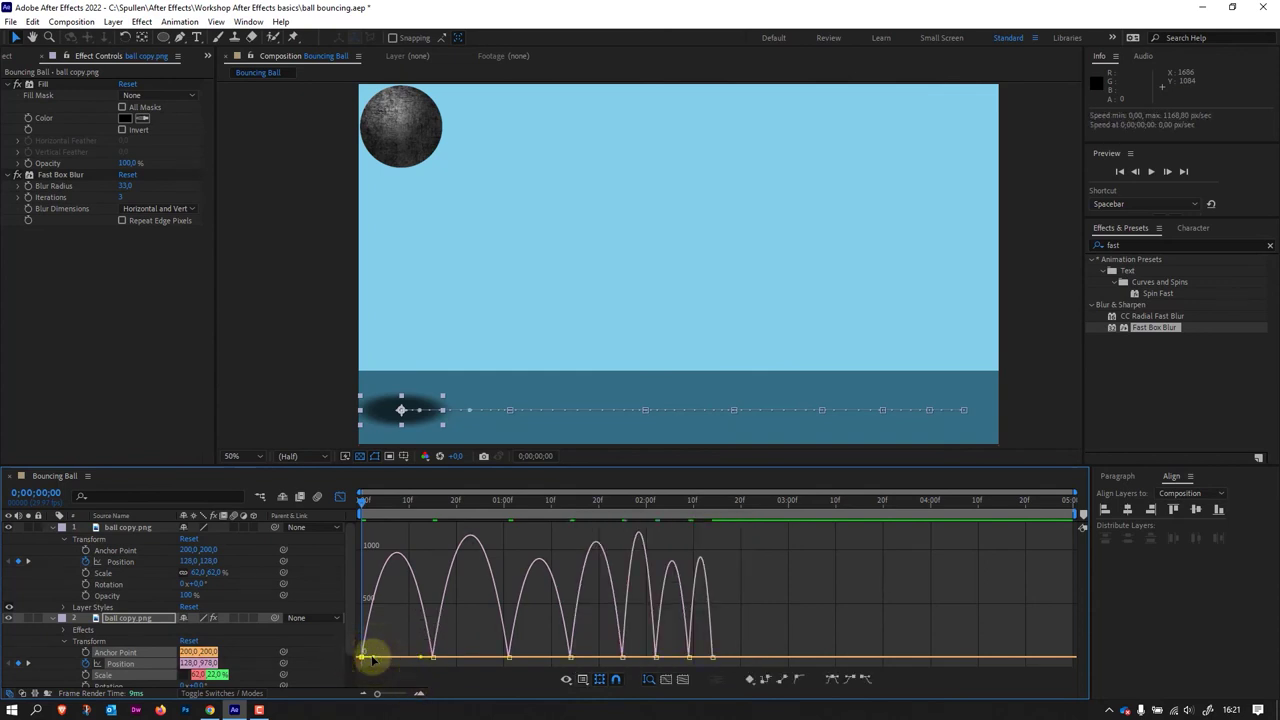
Step: Drag the influence handles of each bounce so the shadow's speed curves arc like the ball's
{"action": "left_click_drag", "start_coordinate": [378, 659], "coordinate": [513, 661]}
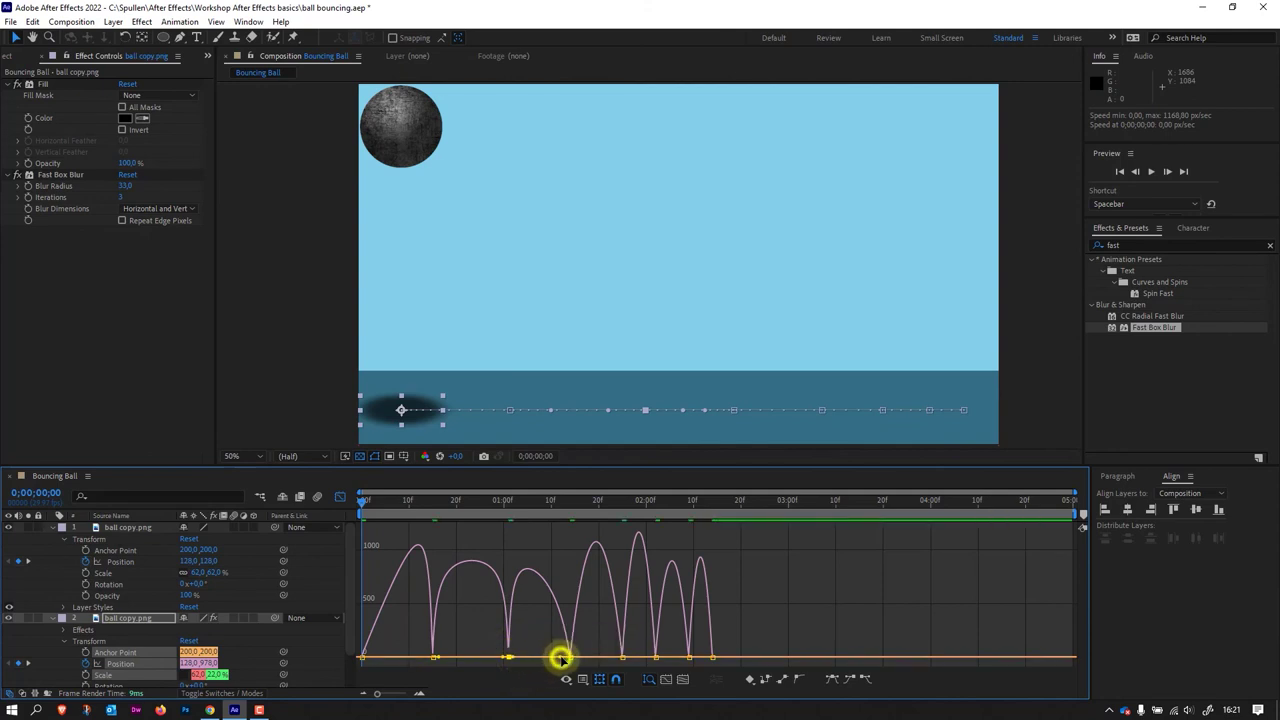
{"action": "left_click_drag", "start_coordinate": [560, 658], "coordinate": [568, 661]}
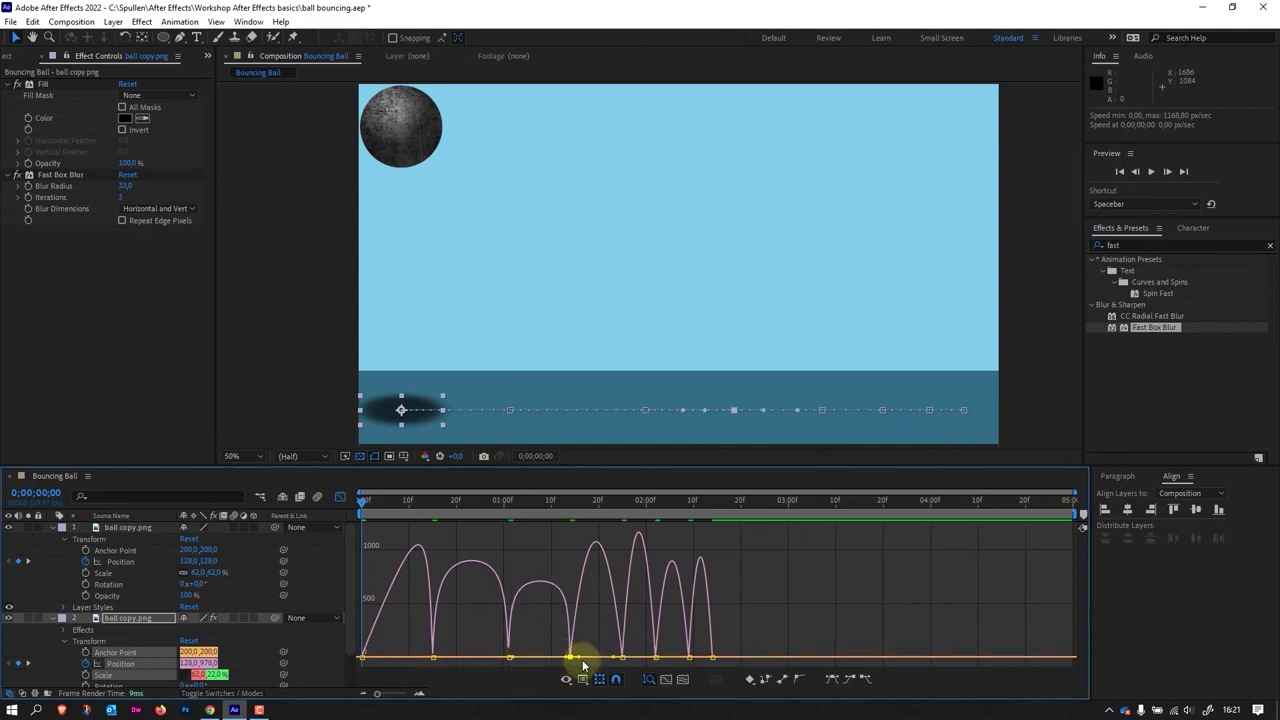
{"action": "left_click_drag", "start_coordinate": [579, 657], "coordinate": [575, 661]}
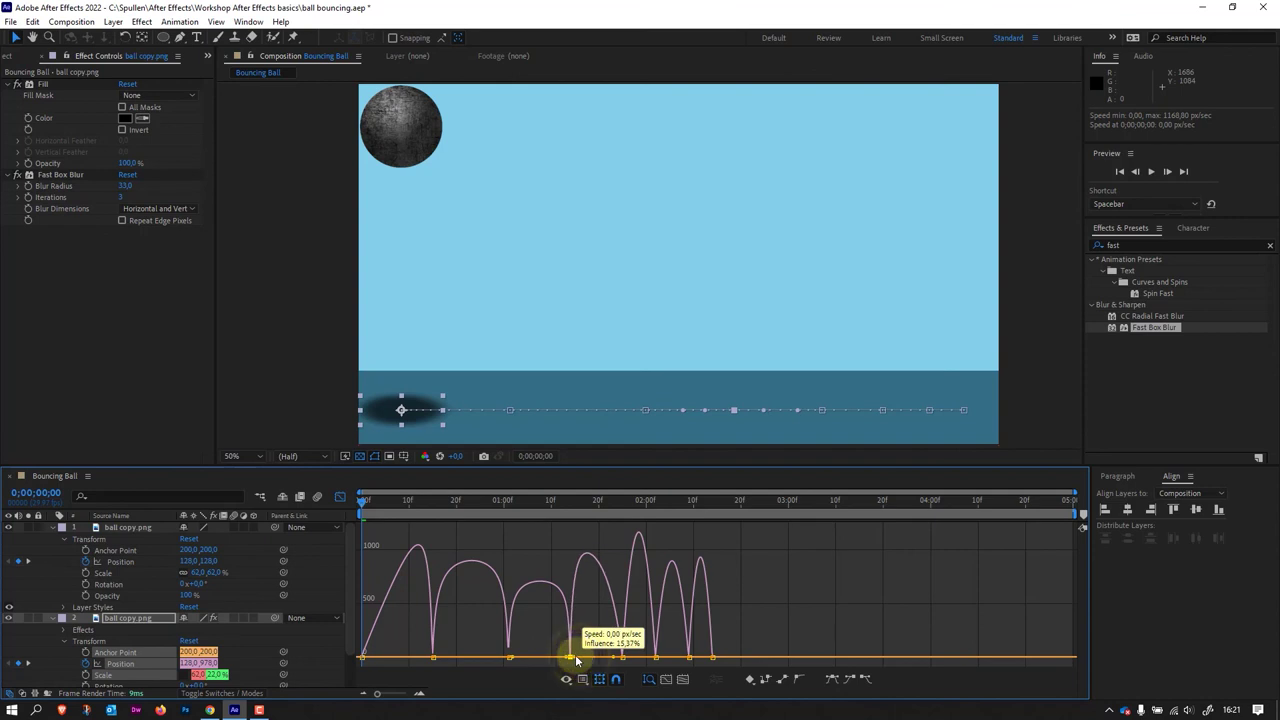
{"action": "left_click", "coordinate": [626, 655]}
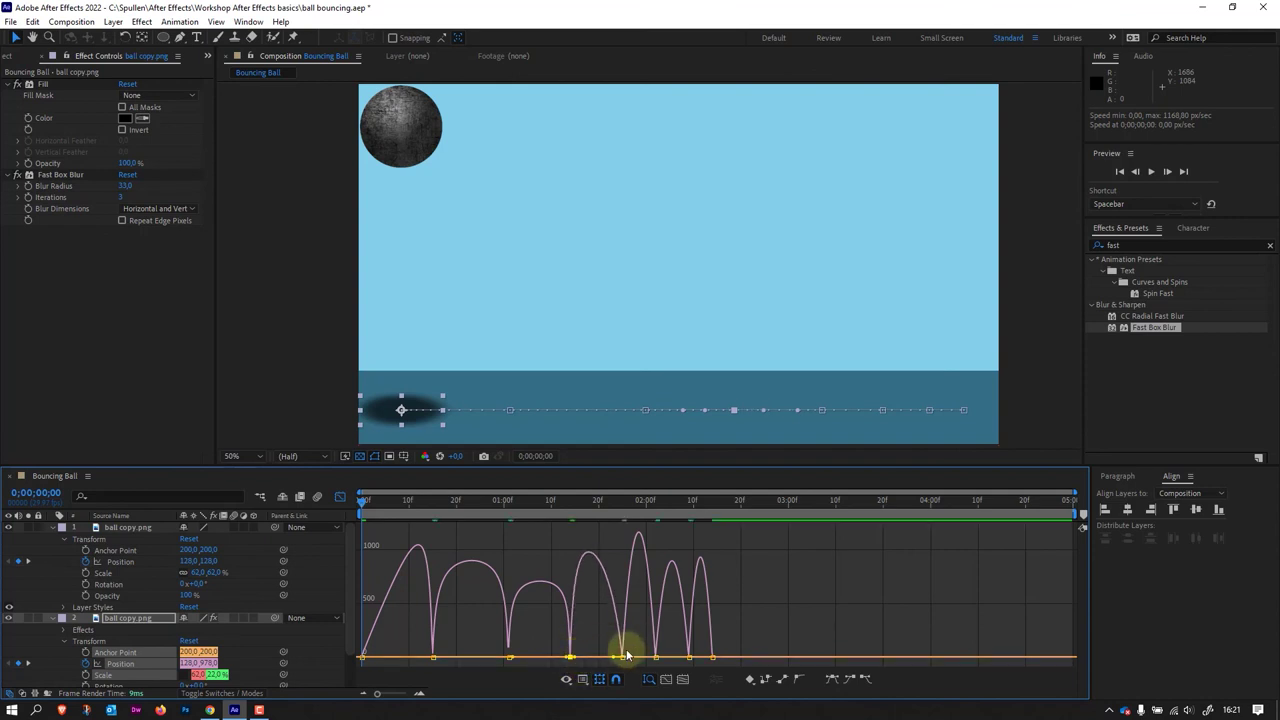
{"action": "left_click_drag", "start_coordinate": [613, 658], "coordinate": [627, 660]}
{"action": "left_click", "coordinate": [651, 658]}
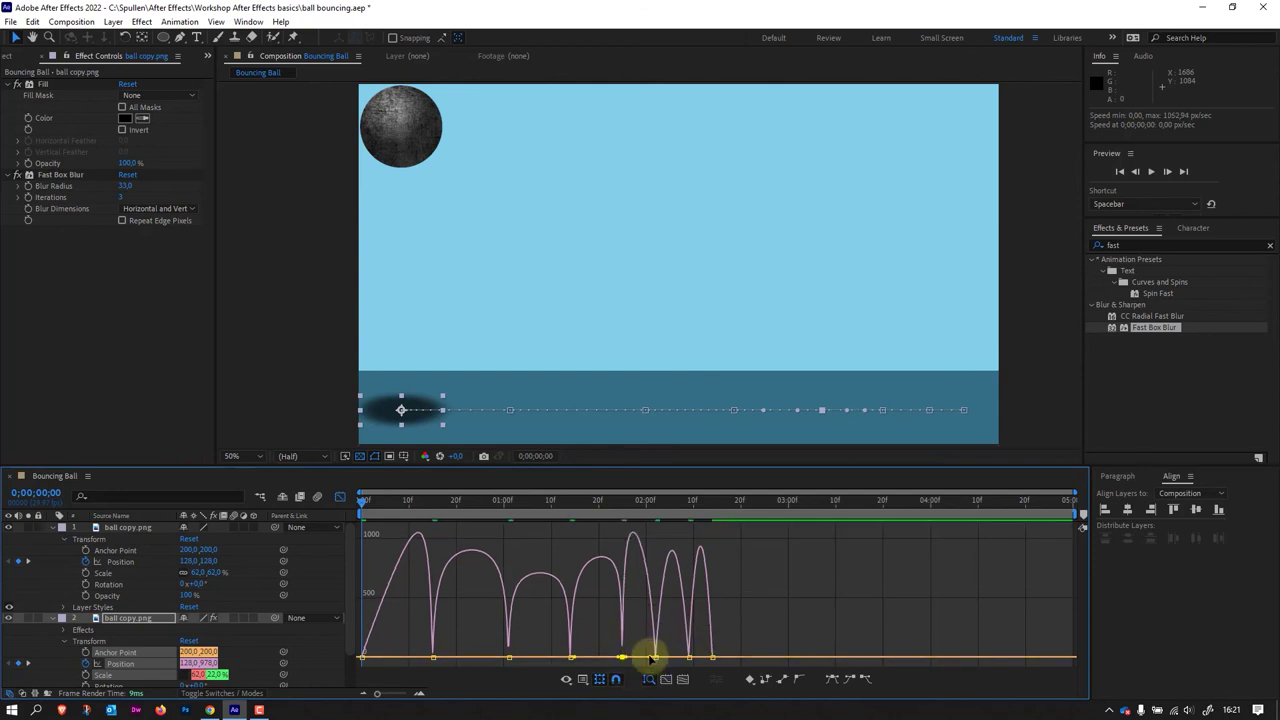
{"action": "left_click_drag", "start_coordinate": [651, 658], "coordinate": [688, 658]}
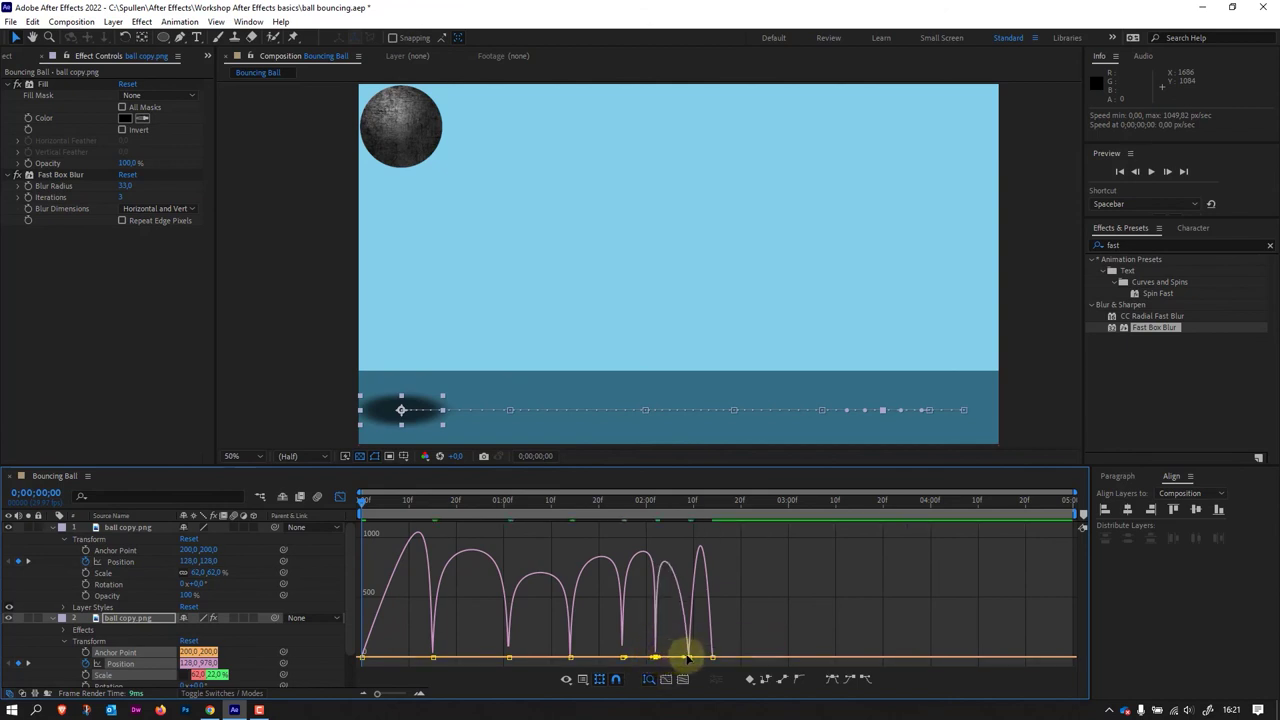
{"action": "left_click_drag", "start_coordinate": [686, 657], "coordinate": [704, 657]}
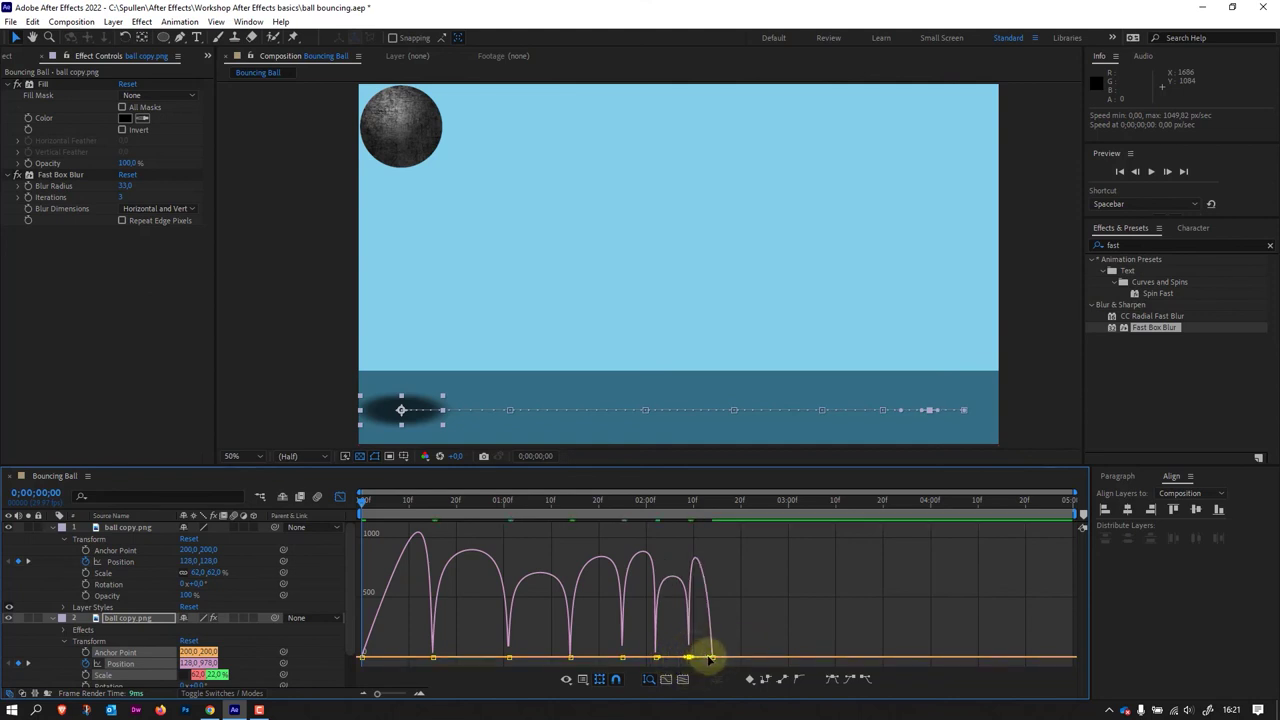
{"action": "left_click_drag", "start_coordinate": [710, 657], "coordinate": [712, 658]}
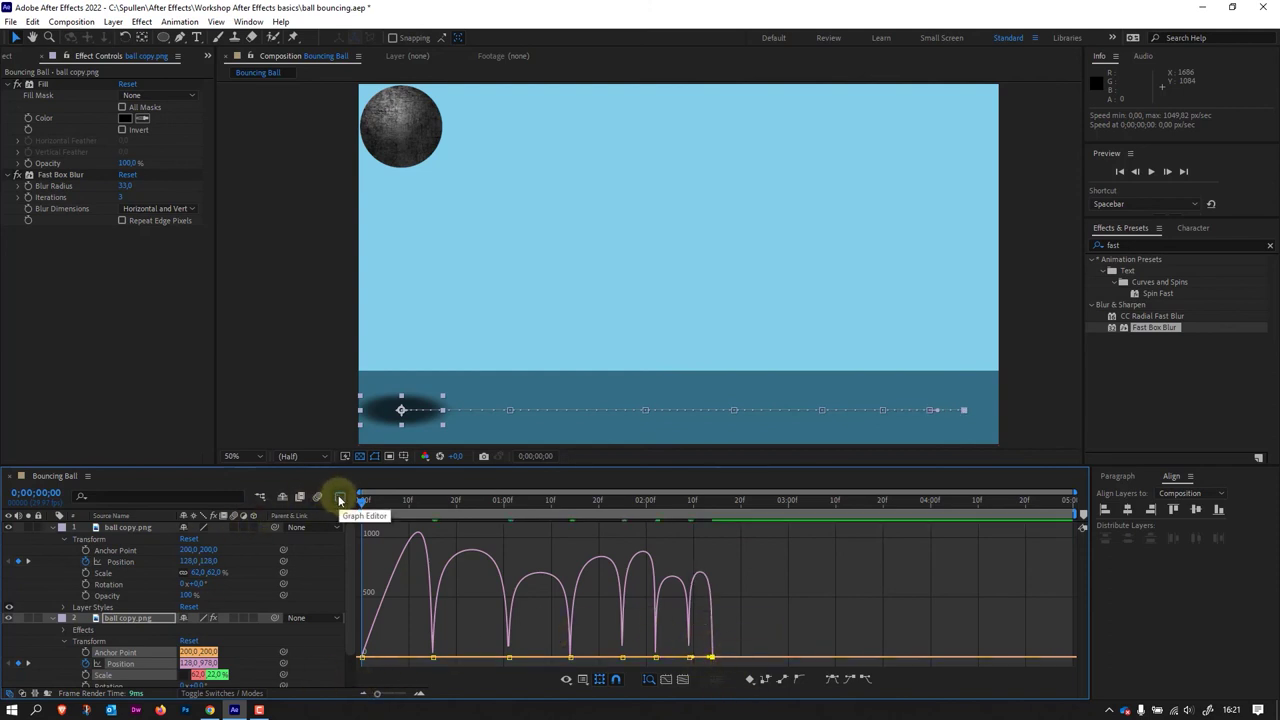
Step: Switch back to layer bars, play a preview of the bounce, then return to frame 0 and deselect
{"action": "left_click", "coordinate": [340, 497]}
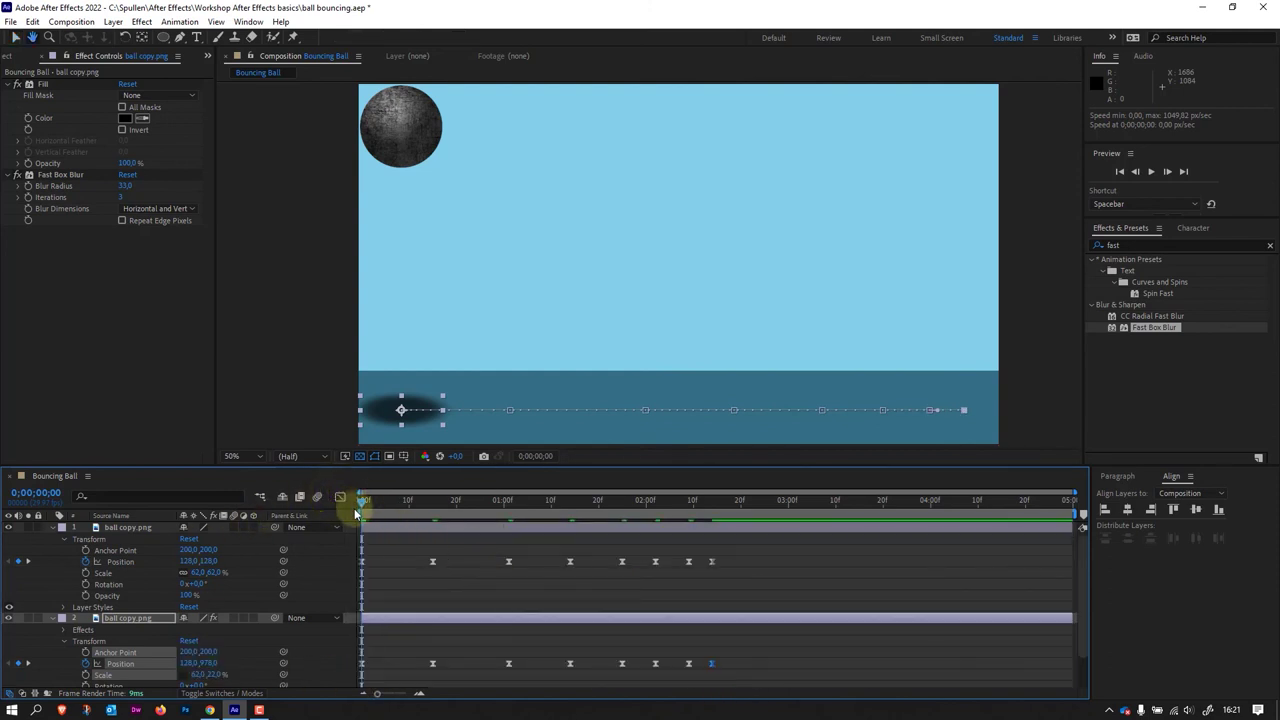
{"action": "key", "text": "space"}
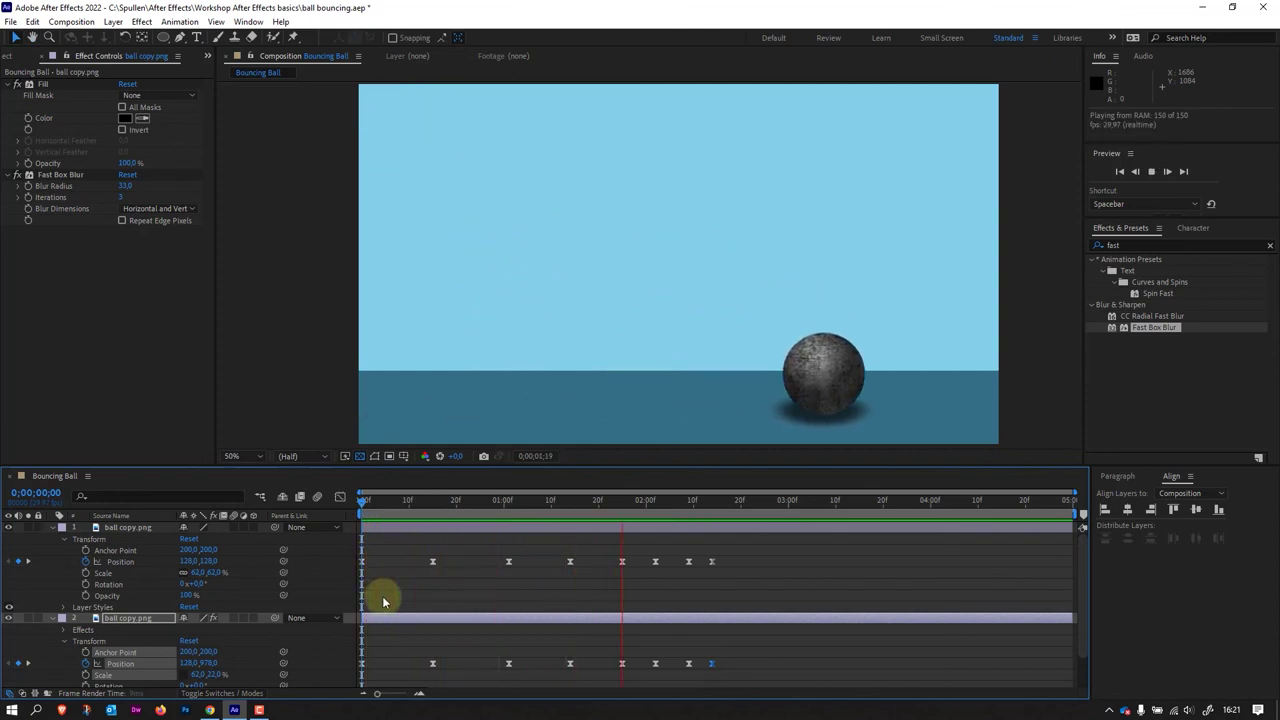
{"action": "key", "text": "space"}
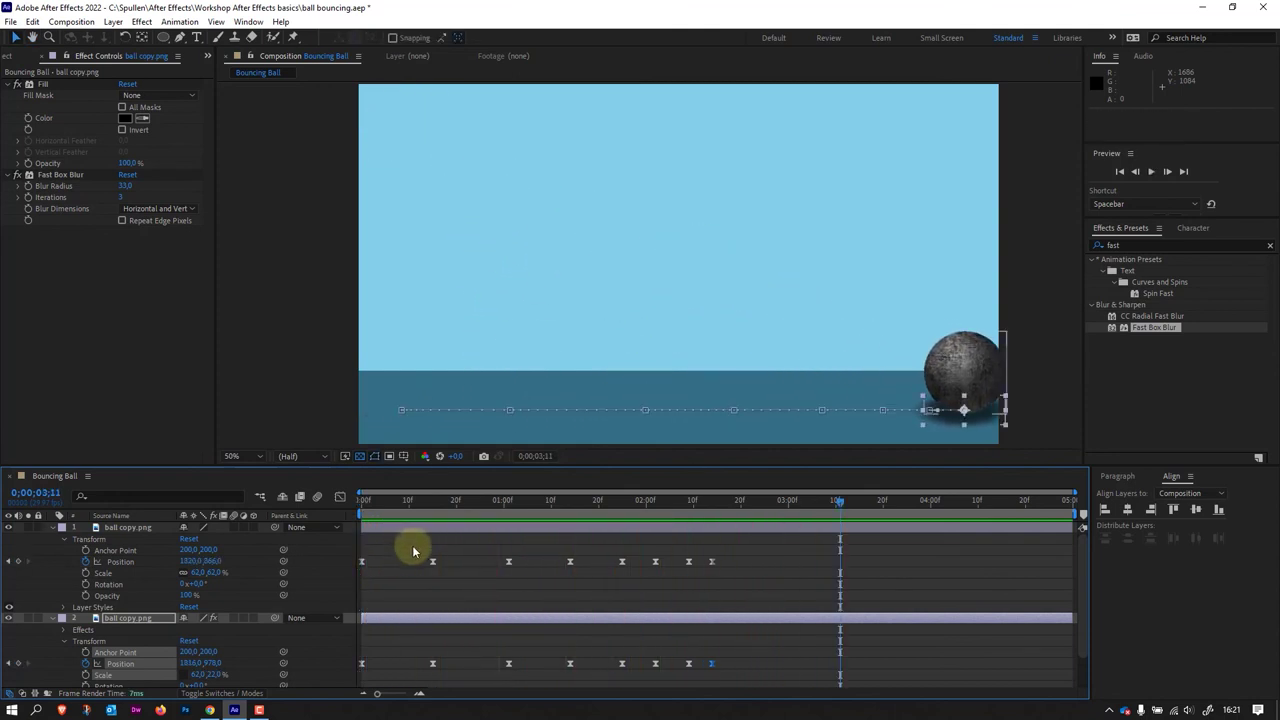
{"action": "key", "text": "Home"}
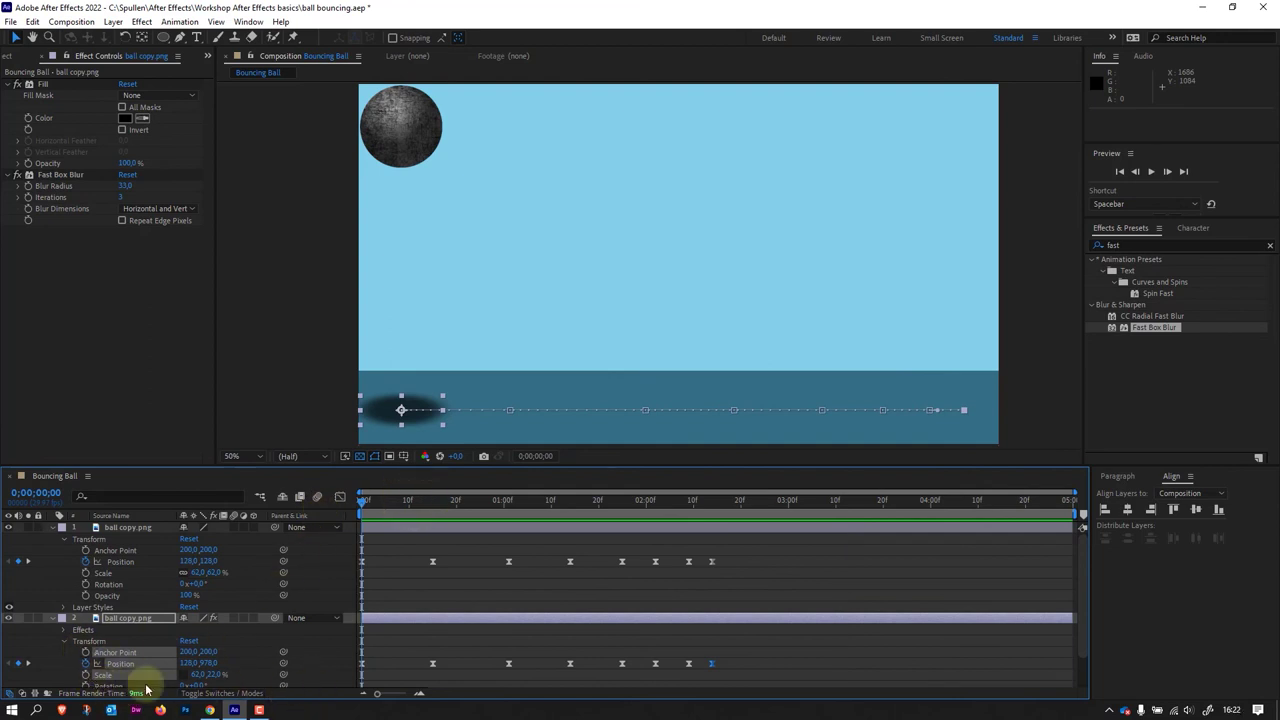
{"action": "left_click", "coordinate": [376, 684]}
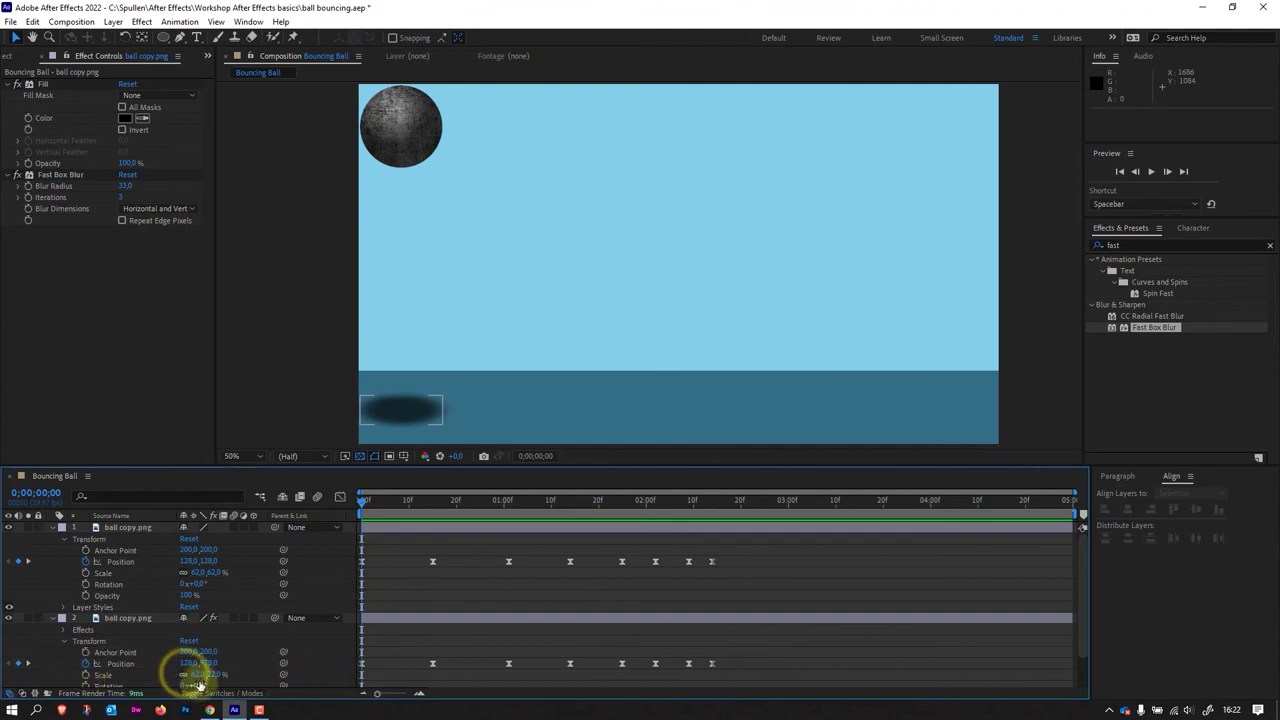
Step: At frame 0;00;00;15, keyframe the shadow's Scale at 52.0 × 18.5 %
{"action": "left_click_drag", "start_coordinate": [196, 678], "coordinate": [114, 704]}
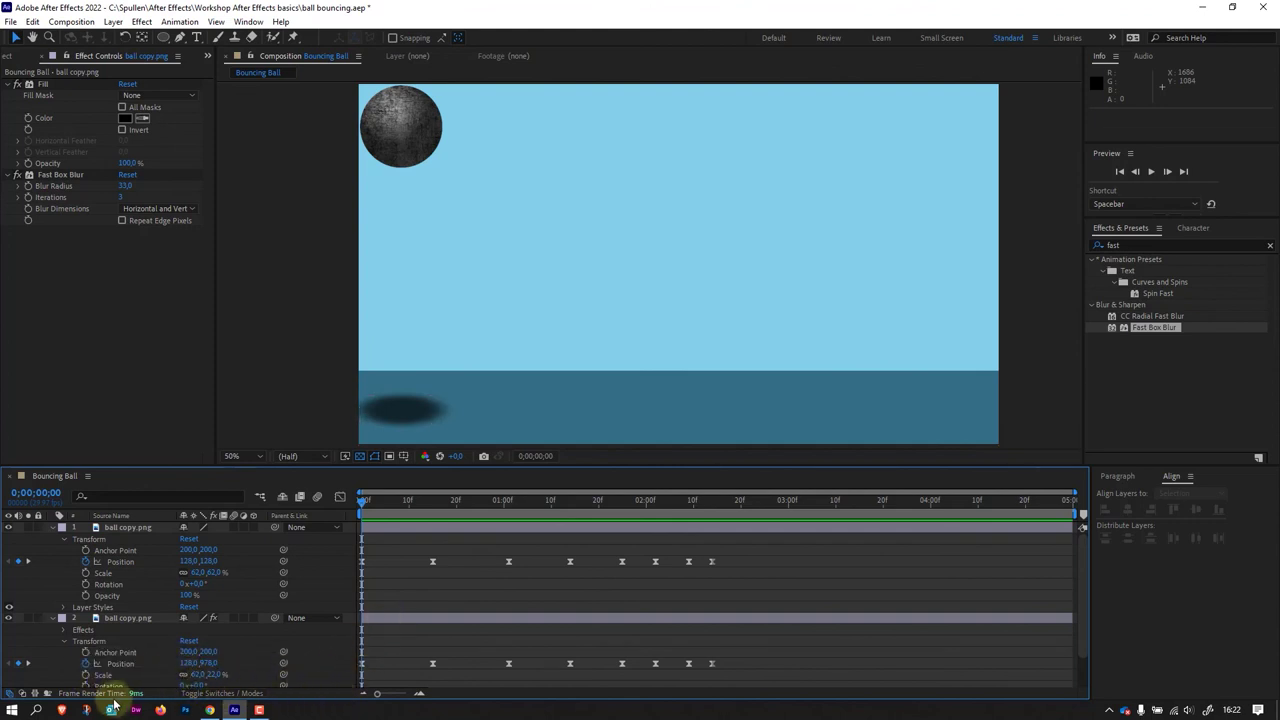
{"action": "left_click", "coordinate": [85, 678]}
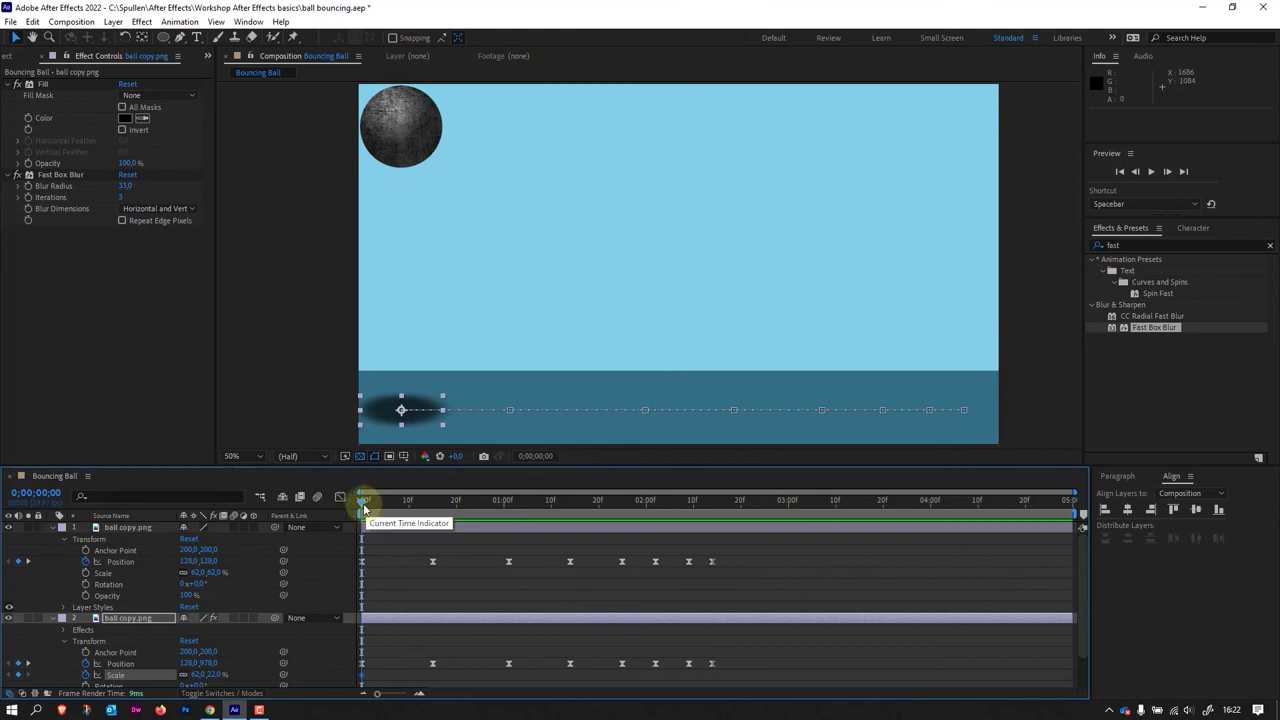
{"action": "left_click_drag", "start_coordinate": [361, 506], "coordinate": [432, 530]}
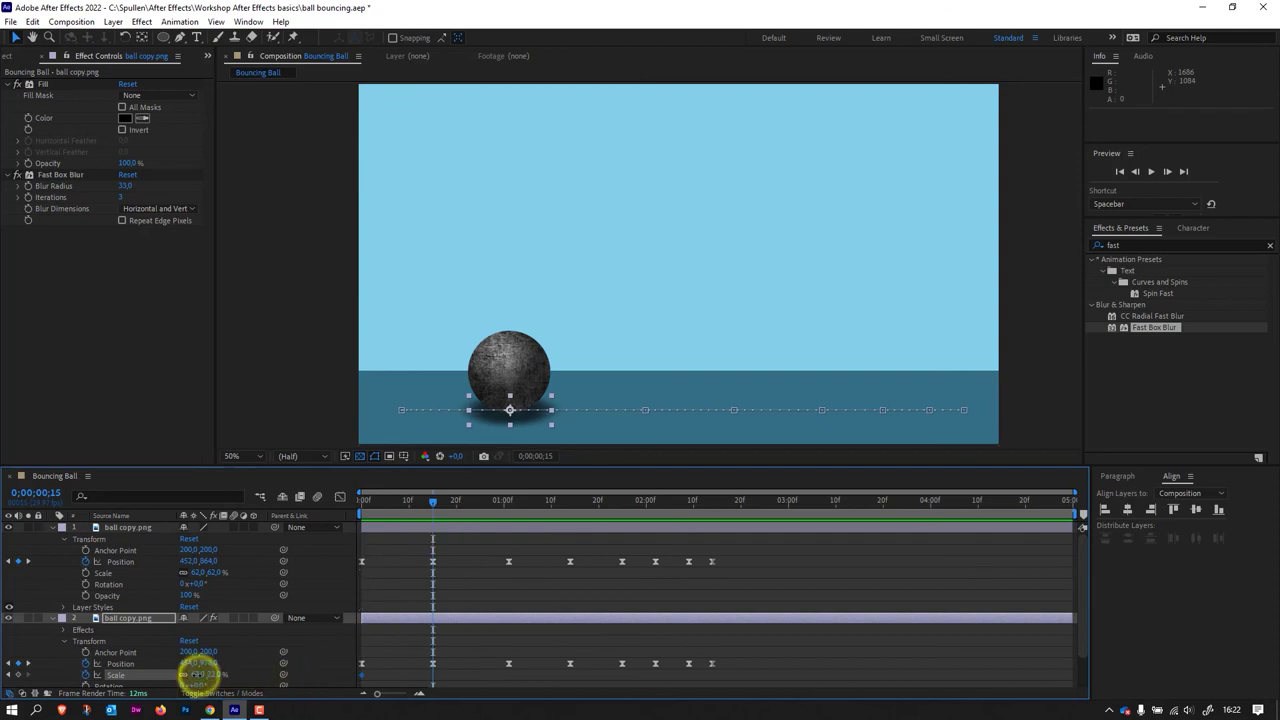
{"action": "left_click_drag", "start_coordinate": [197, 675], "coordinate": [193, 675]}
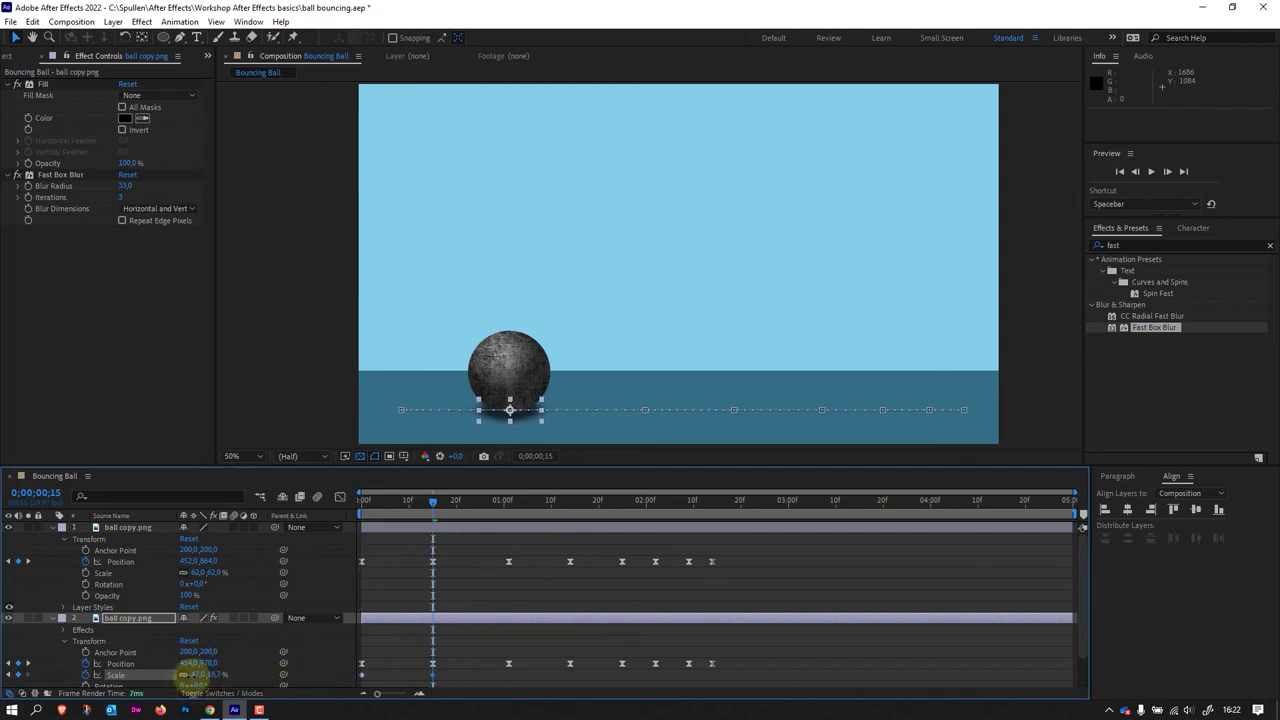
{"action": "left_click_drag", "start_coordinate": [429, 537], "coordinate": [440, 506]}
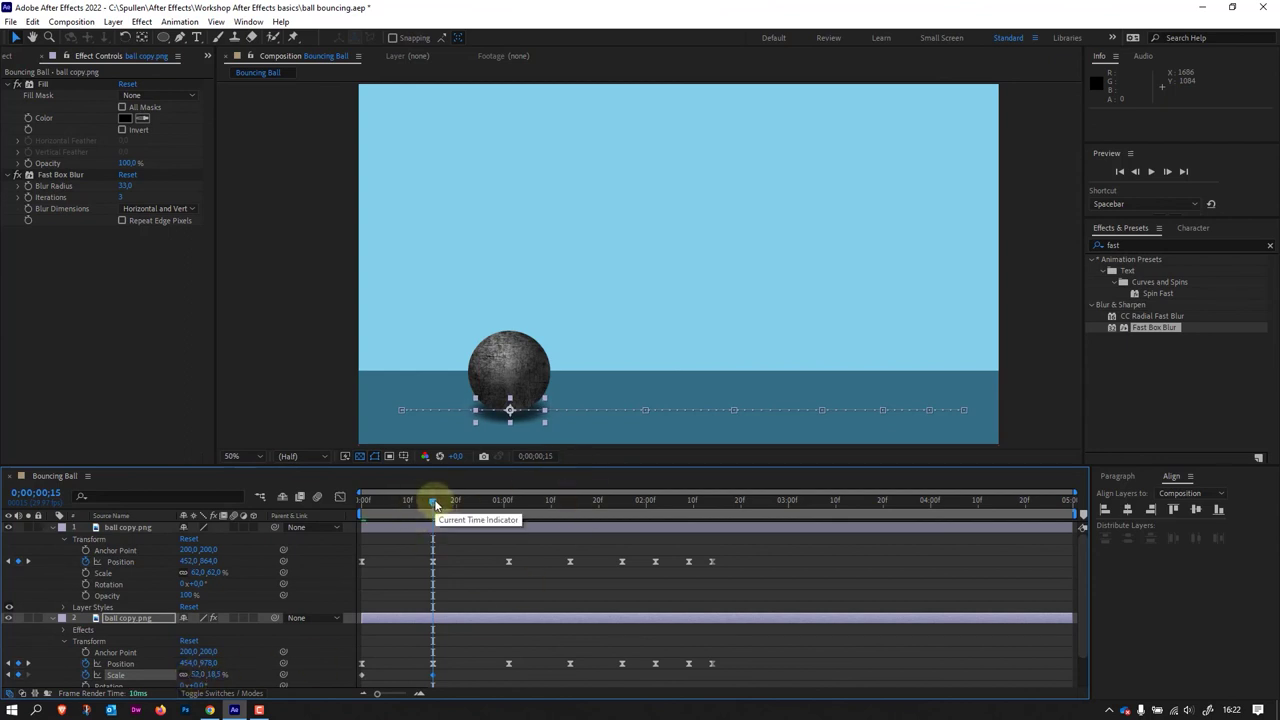
Step: Copy the shadow's starting full-size Scale keyframe to the peak at 0;00;00;23
{"action": "left_click", "coordinate": [362, 677]}
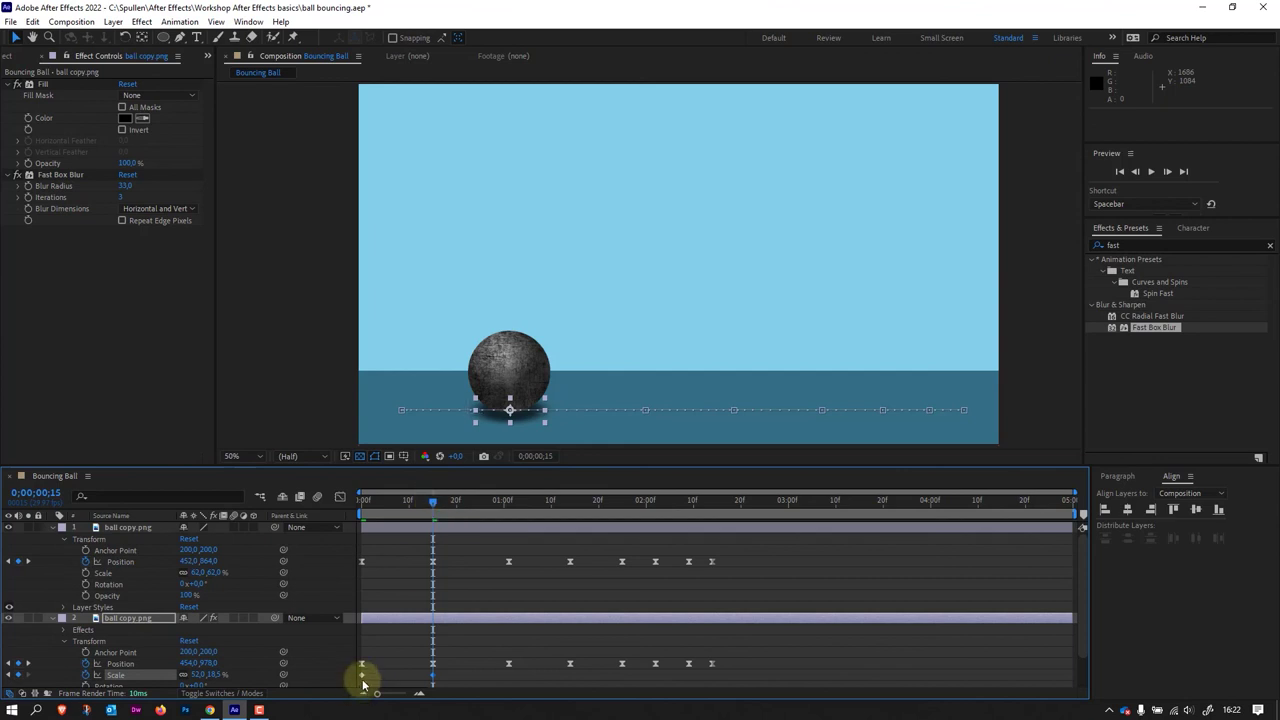
{"action": "left_click_drag", "start_coordinate": [362, 677], "coordinate": [443, 688]}
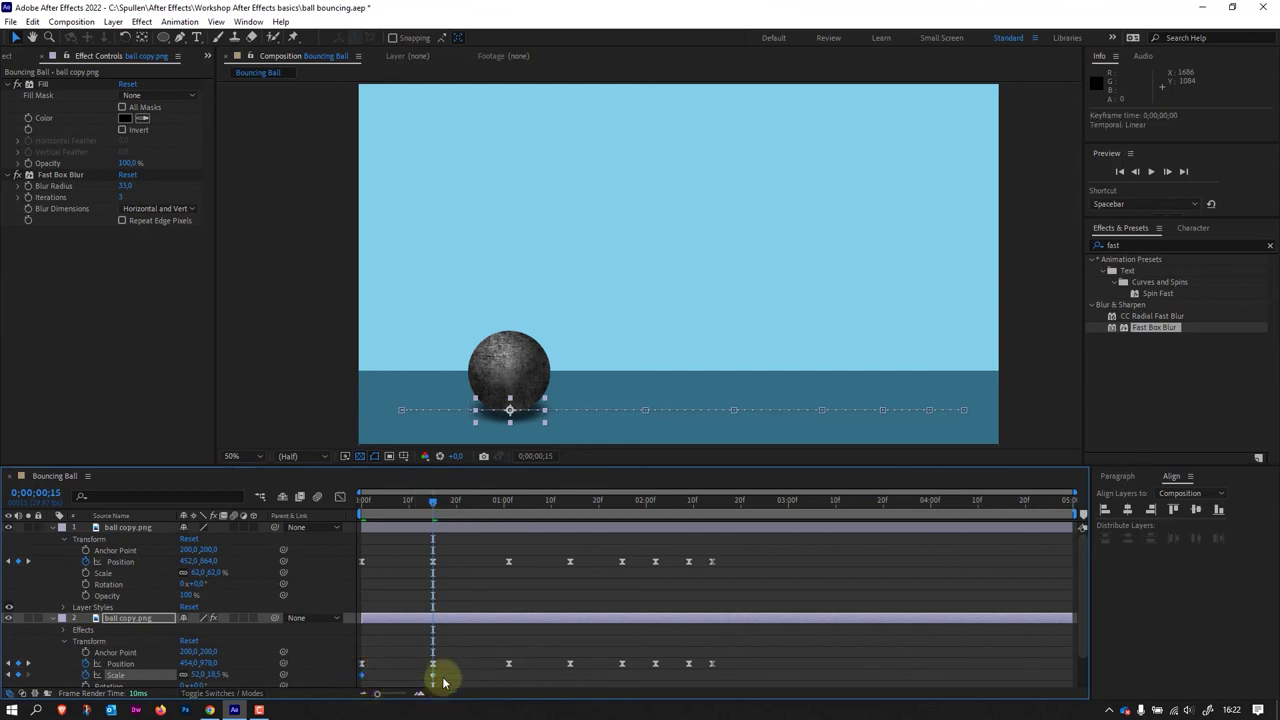
{"action": "key", "text": "ctrl+c"}
{"action": "left_click", "coordinate": [438, 503]}
{"action": "left_click_drag", "start_coordinate": [435, 503], "coordinate": [474, 505]}
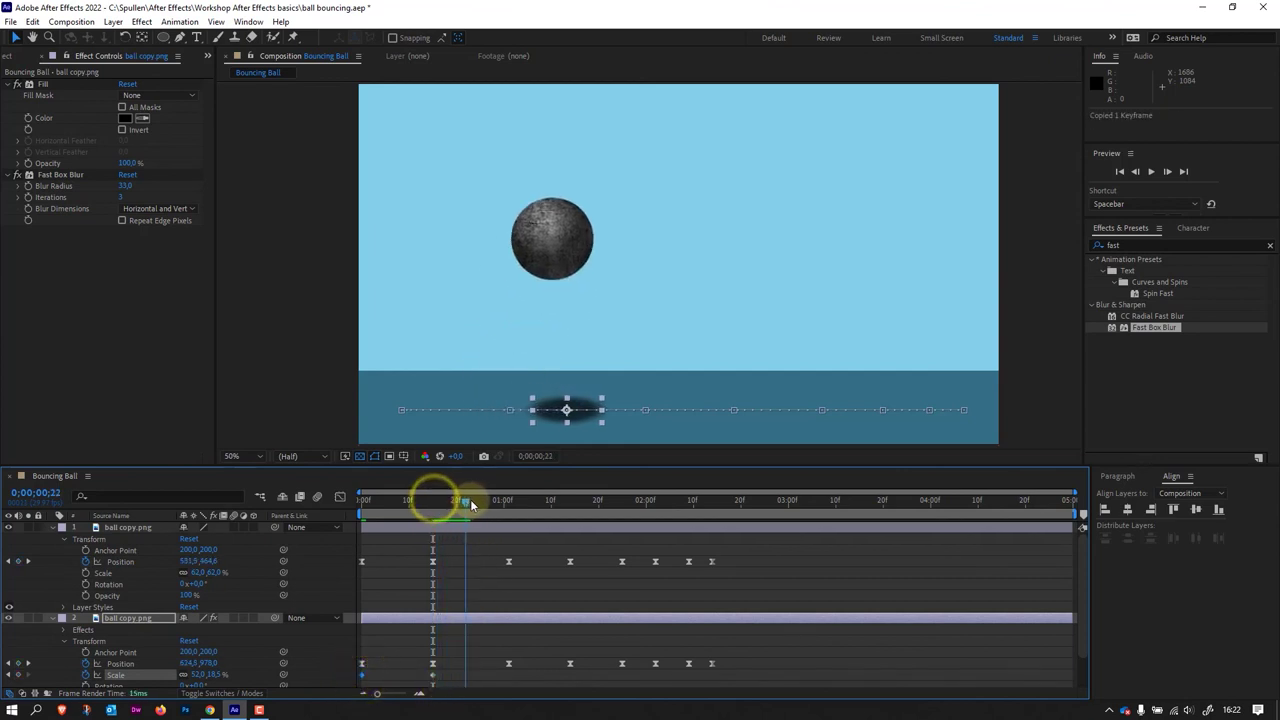
{"action": "key", "text": "ctrl+v"}
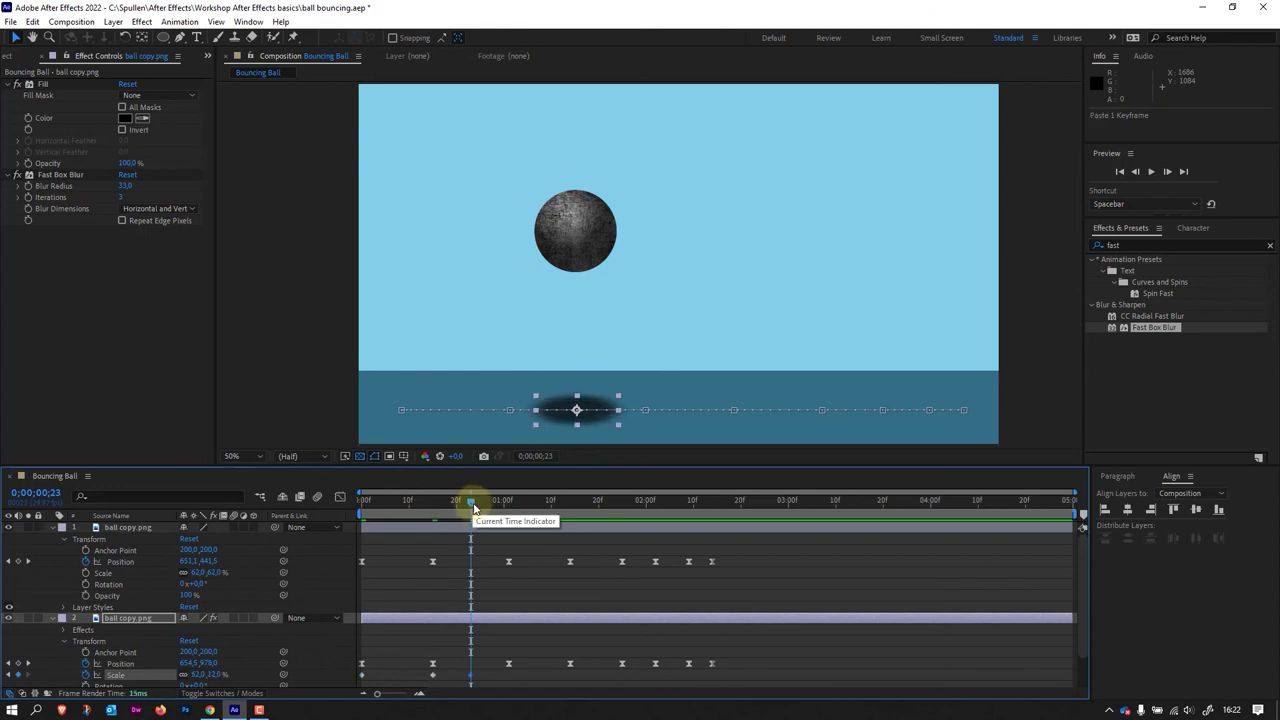
Step: Paste the flattened Scale keyframe at the second bounce, aligned with its Position keyframe
{"action": "key", "text": "ctrl+c"}
{"action": "left_click_drag", "start_coordinate": [470, 502], "coordinate": [511, 505]}
{"action": "key", "text": "ctrl+v"}
{"action": "left_click", "coordinate": [498, 663]}
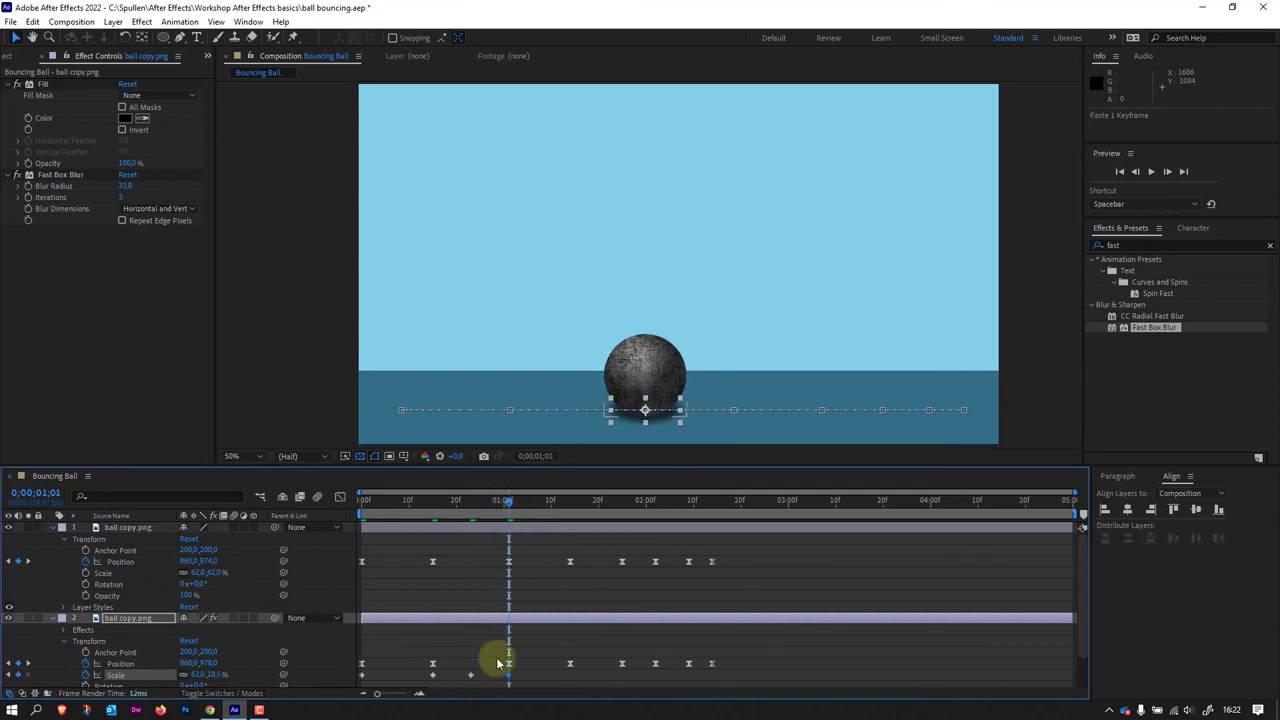
{"action": "left_click_drag", "start_coordinate": [418, 675], "coordinate": [432, 675]}
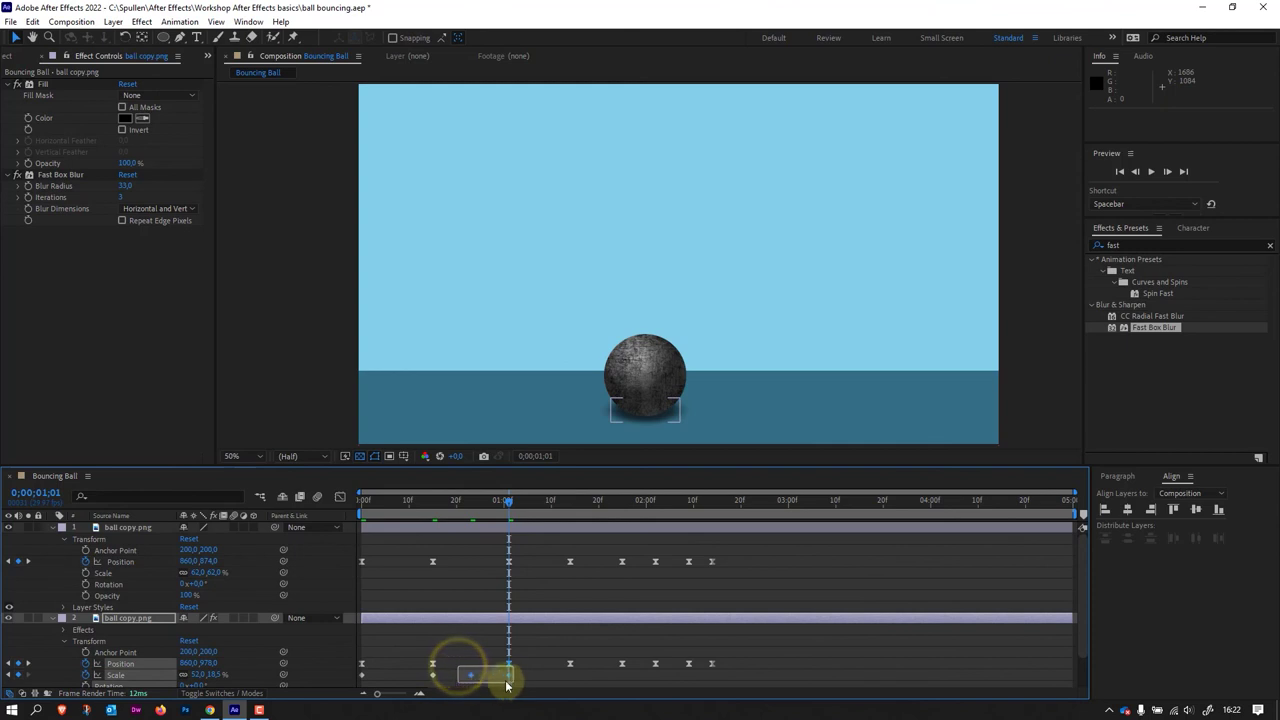
{"action": "left_click", "coordinate": [500, 684]}
Step: Paste the peak and bounce Scale keyframes at 0;00;01;07 and 0;00;01;20, nudging the last one earlier
{"action": "left_click_drag", "start_coordinate": [523, 680], "coordinate": [457, 668]}
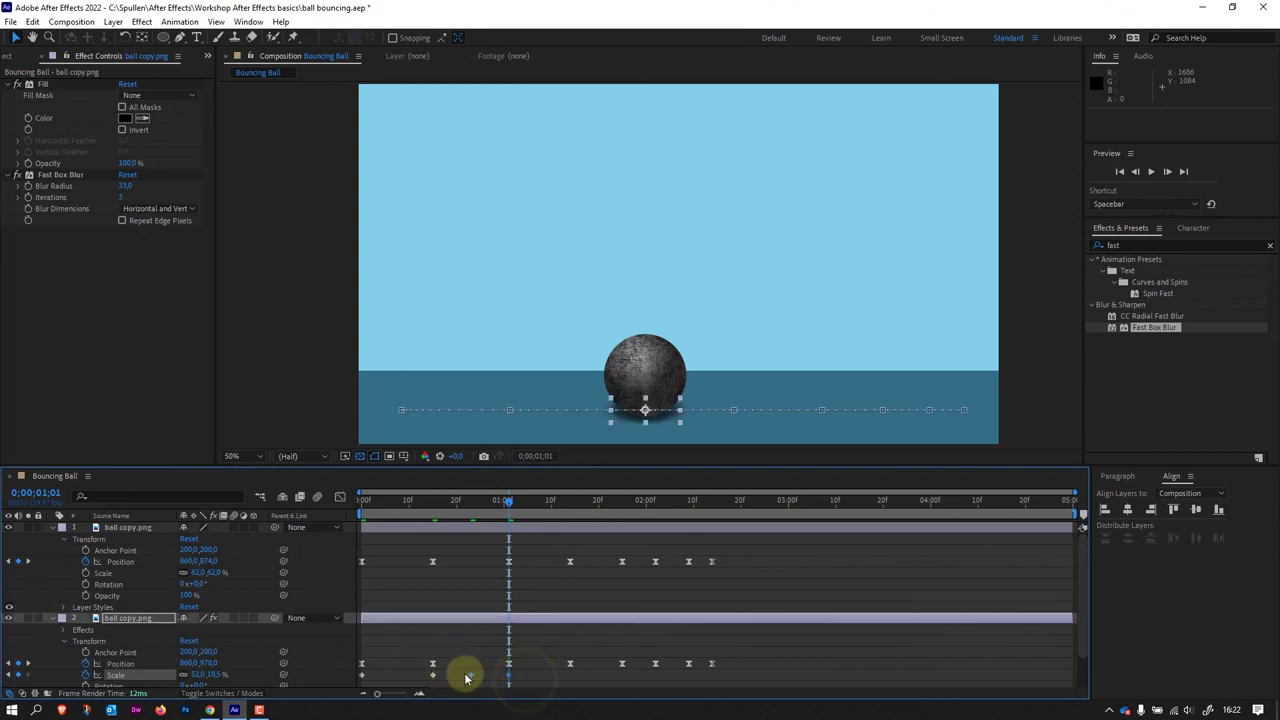
{"action": "key", "text": "ctrl+c"}
{"action": "left_click_drag", "start_coordinate": [510, 503], "coordinate": [536, 508]}
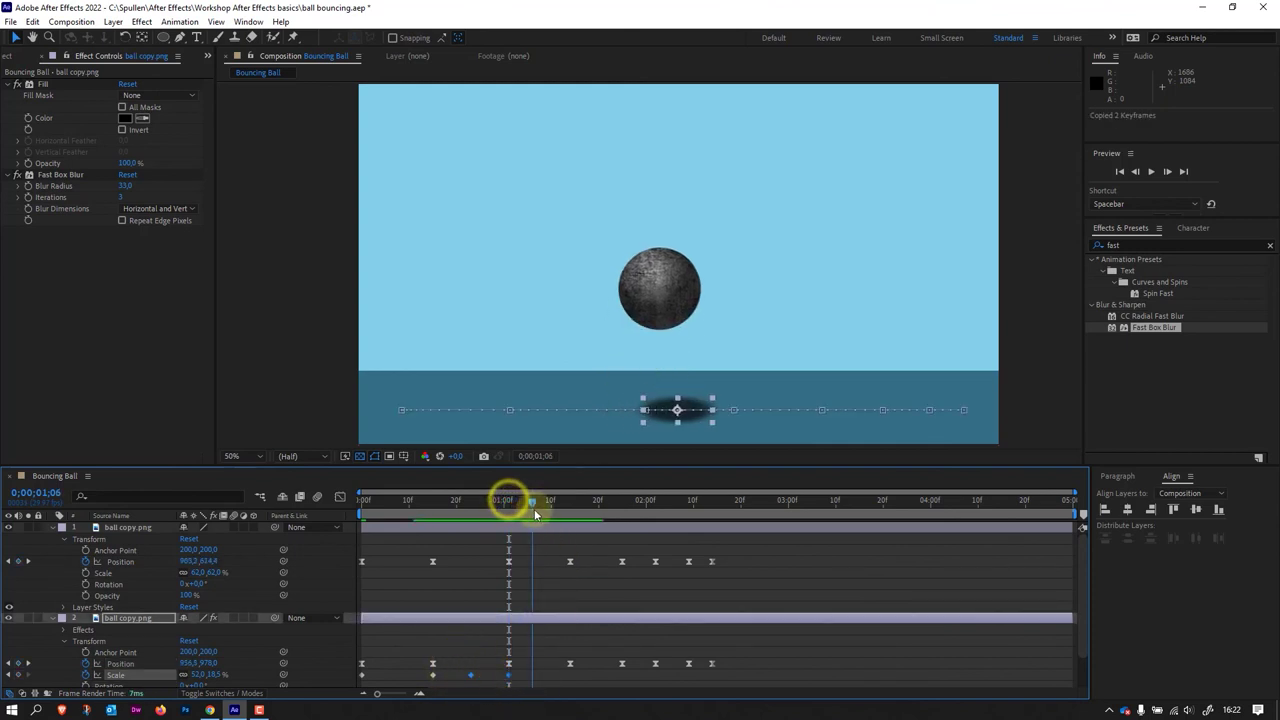
{"action": "key", "text": "ctrl+v"}
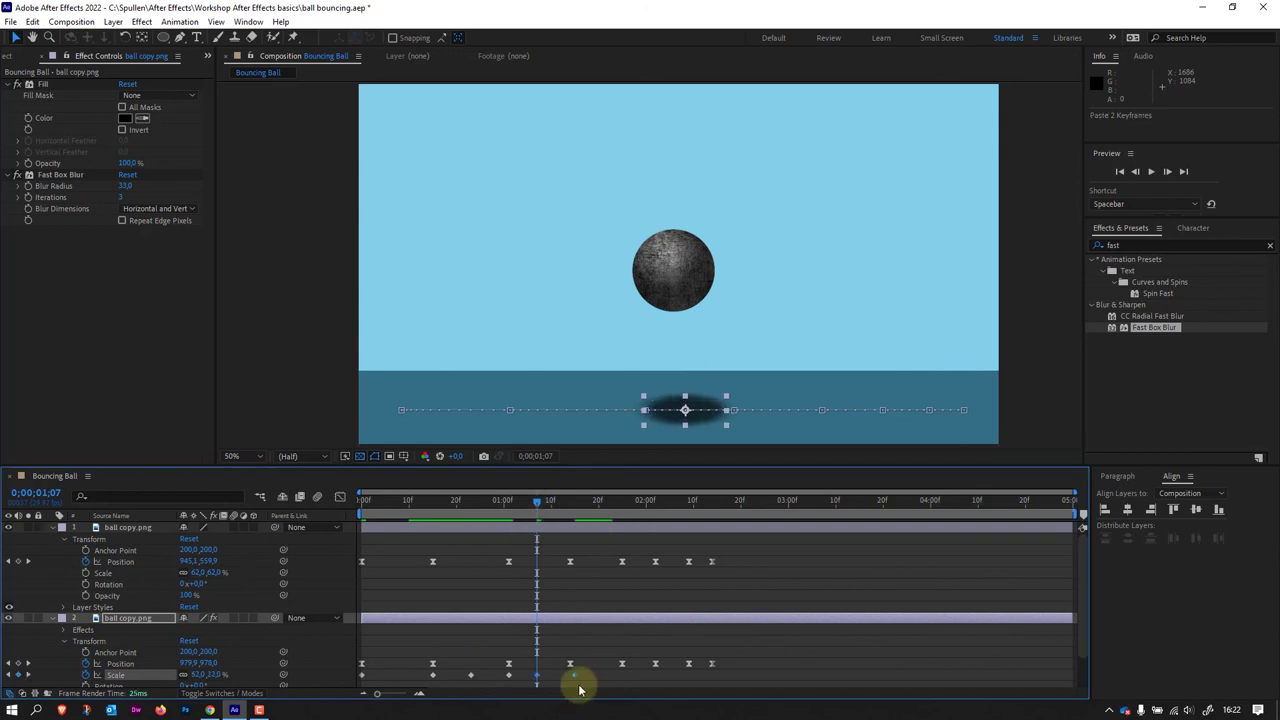
{"action": "left_click", "coordinate": [571, 675]}
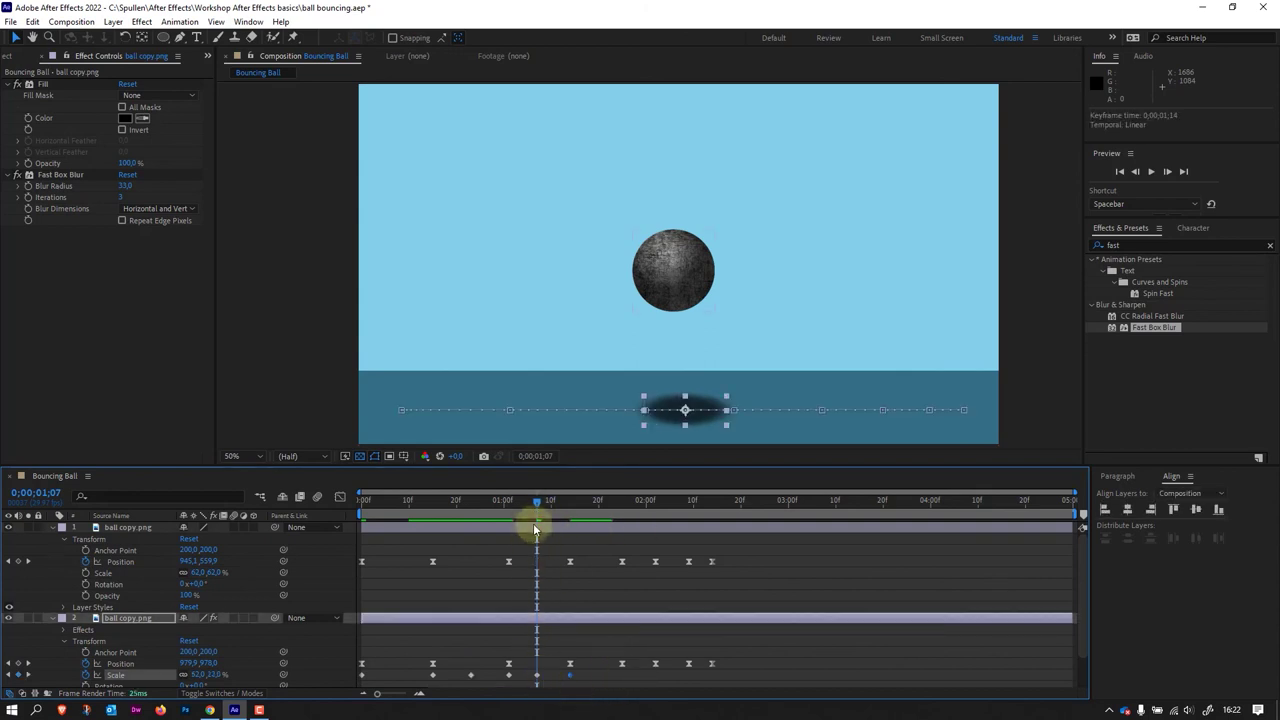
{"action": "left_click_drag", "start_coordinate": [545, 508], "coordinate": [602, 521]}
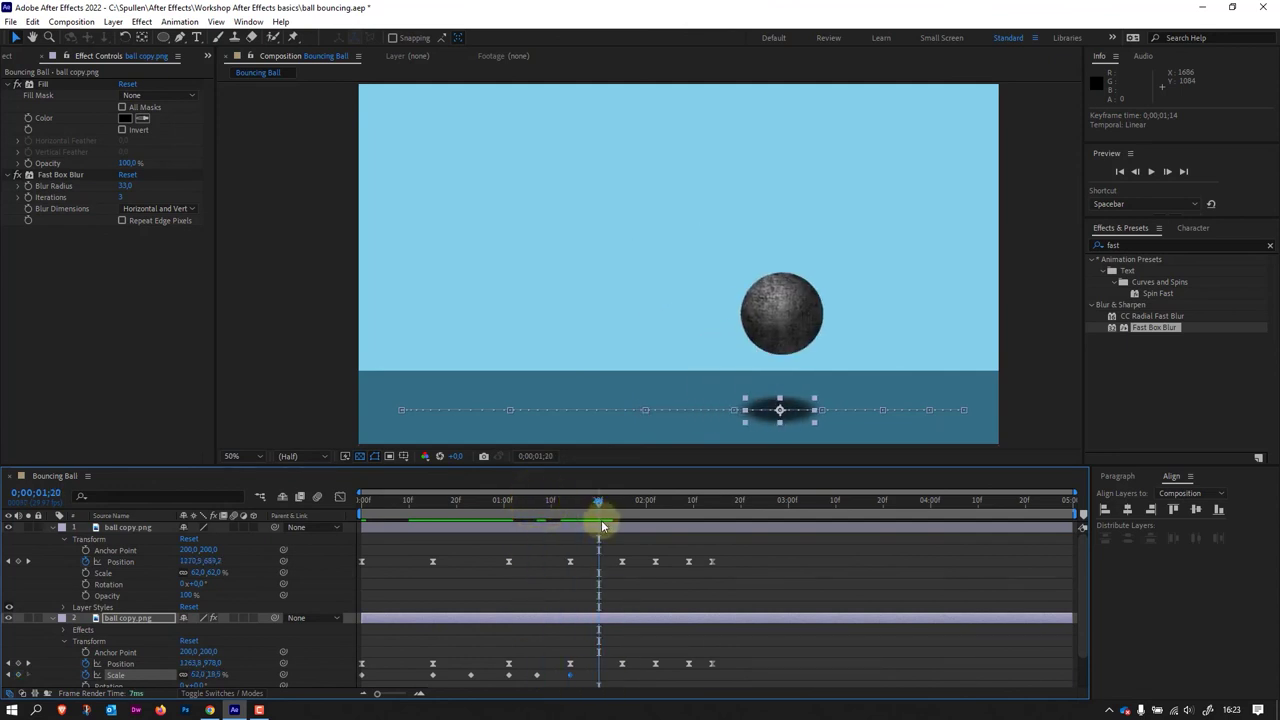
{"action": "key", "text": "ctrl+v"}
{"action": "left_click", "coordinate": [638, 681]}
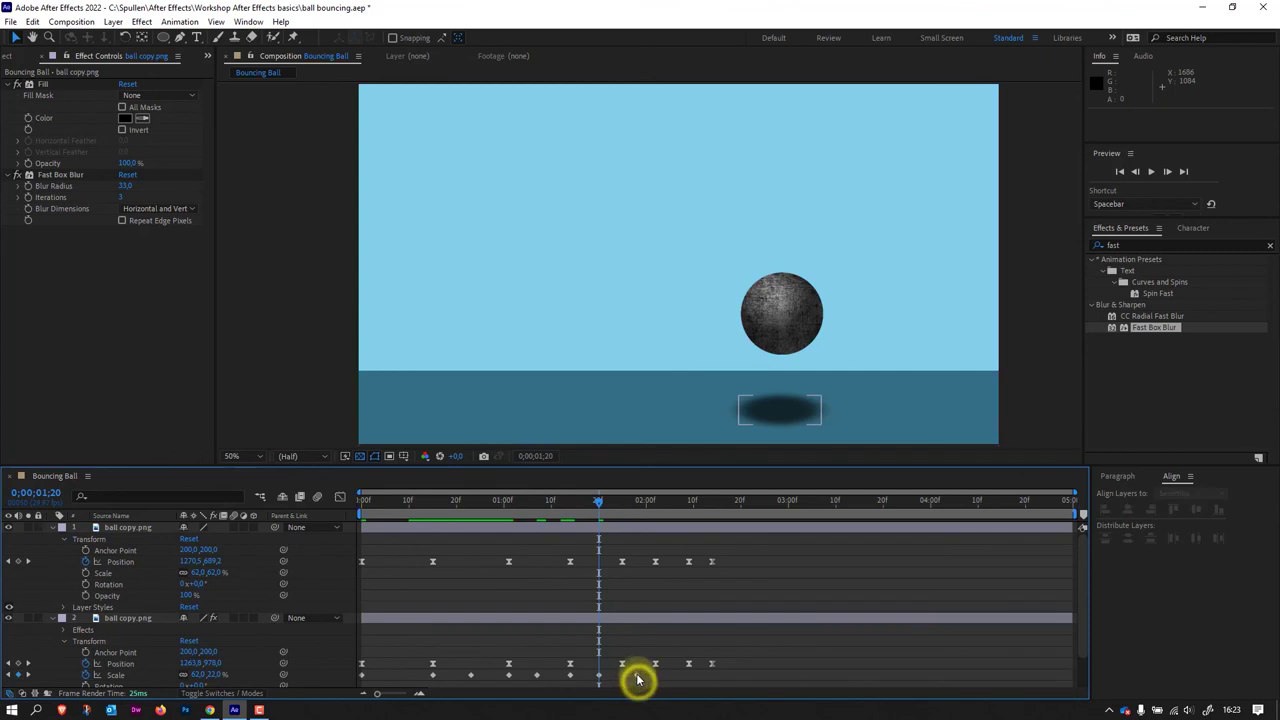
{"action": "left_click_drag", "start_coordinate": [637, 677], "coordinate": [622, 677]}
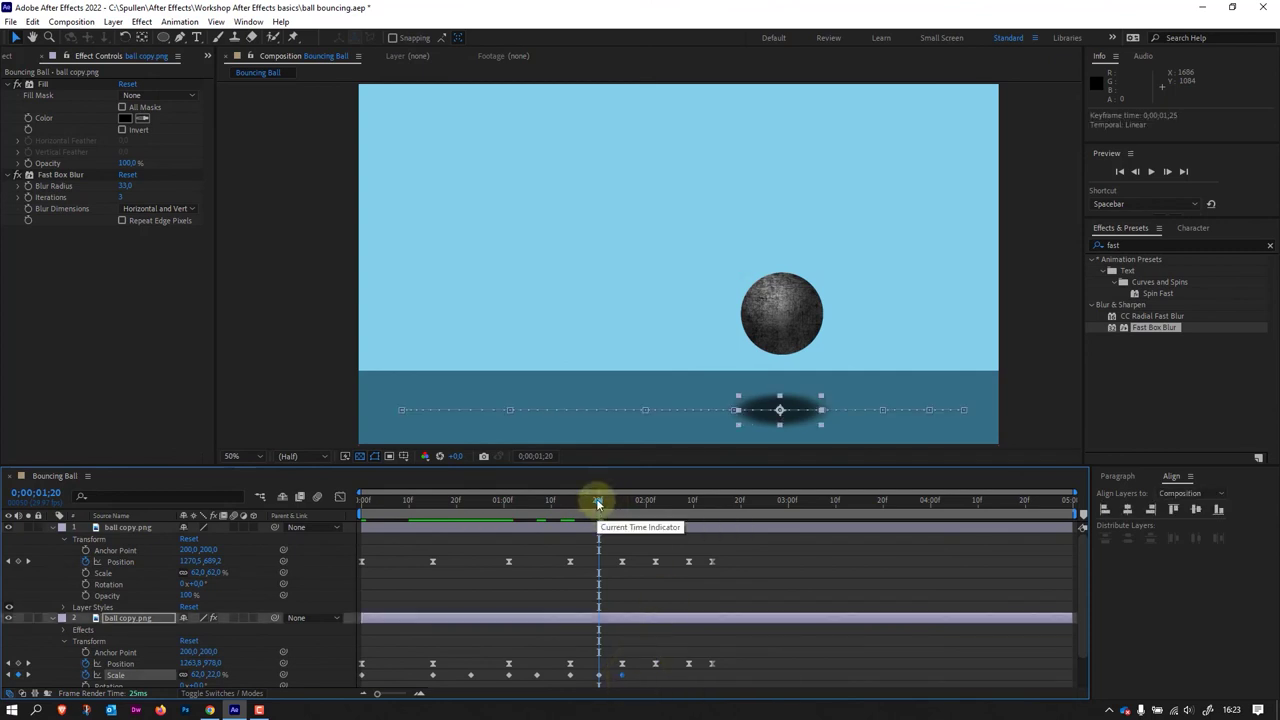
Step: Paste the Scale keyframe pair at 0;00;01;28 and at the last bounce, shifting one a frame earlier
{"action": "left_click_drag", "start_coordinate": [598, 500], "coordinate": [620, 510]}
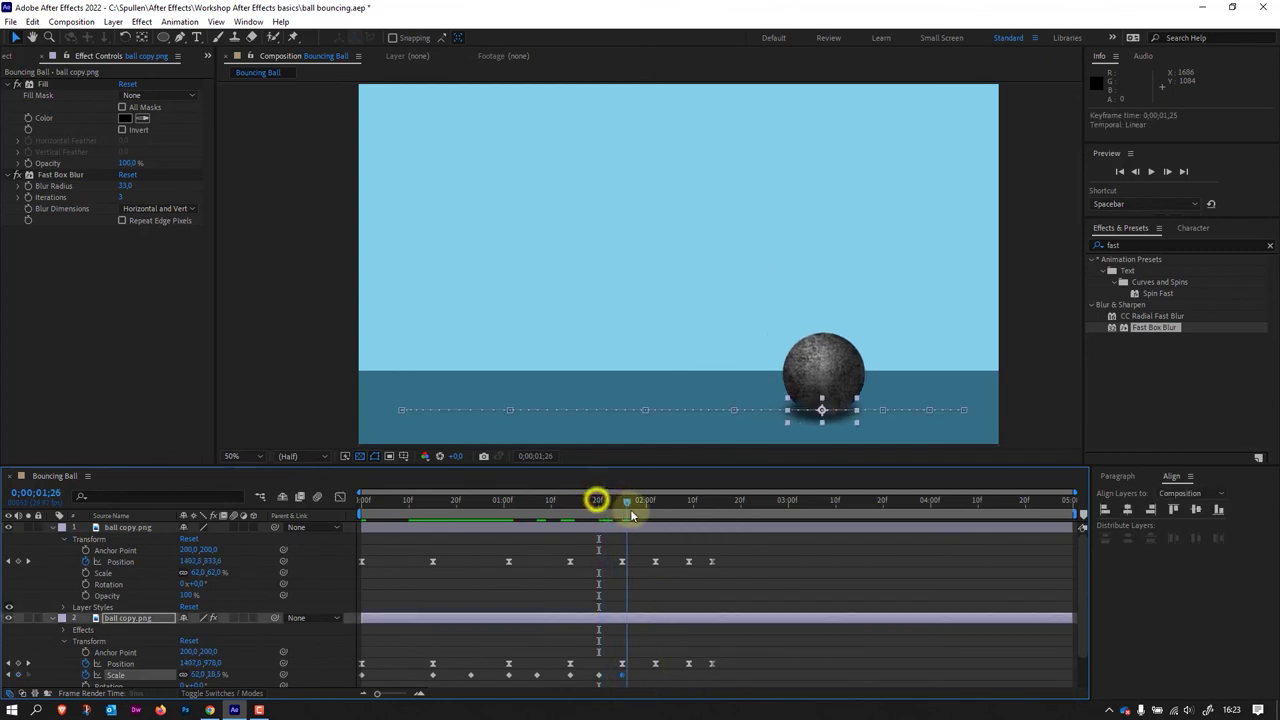
{"action": "left_click", "coordinate": [598, 675], "text": "shift"}
{"action": "key", "text": "ctrl+c"}
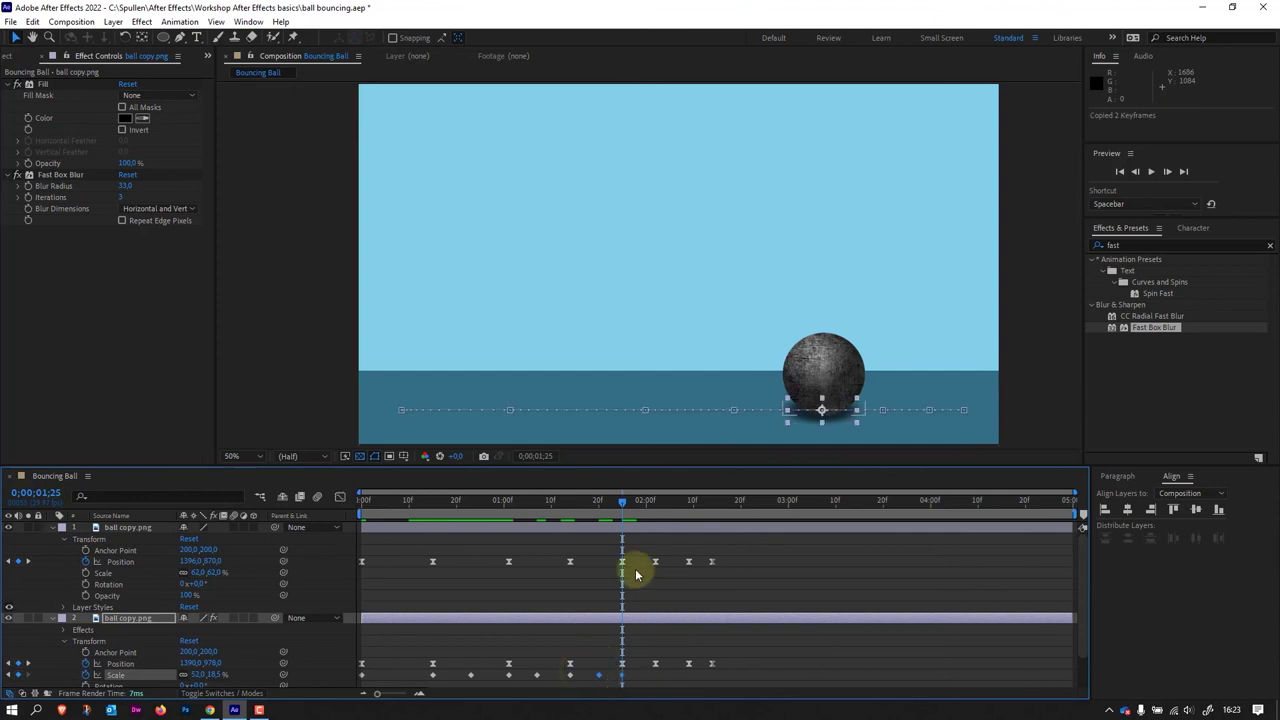
{"action": "left_click_drag", "start_coordinate": [624, 508], "coordinate": [640, 510]}
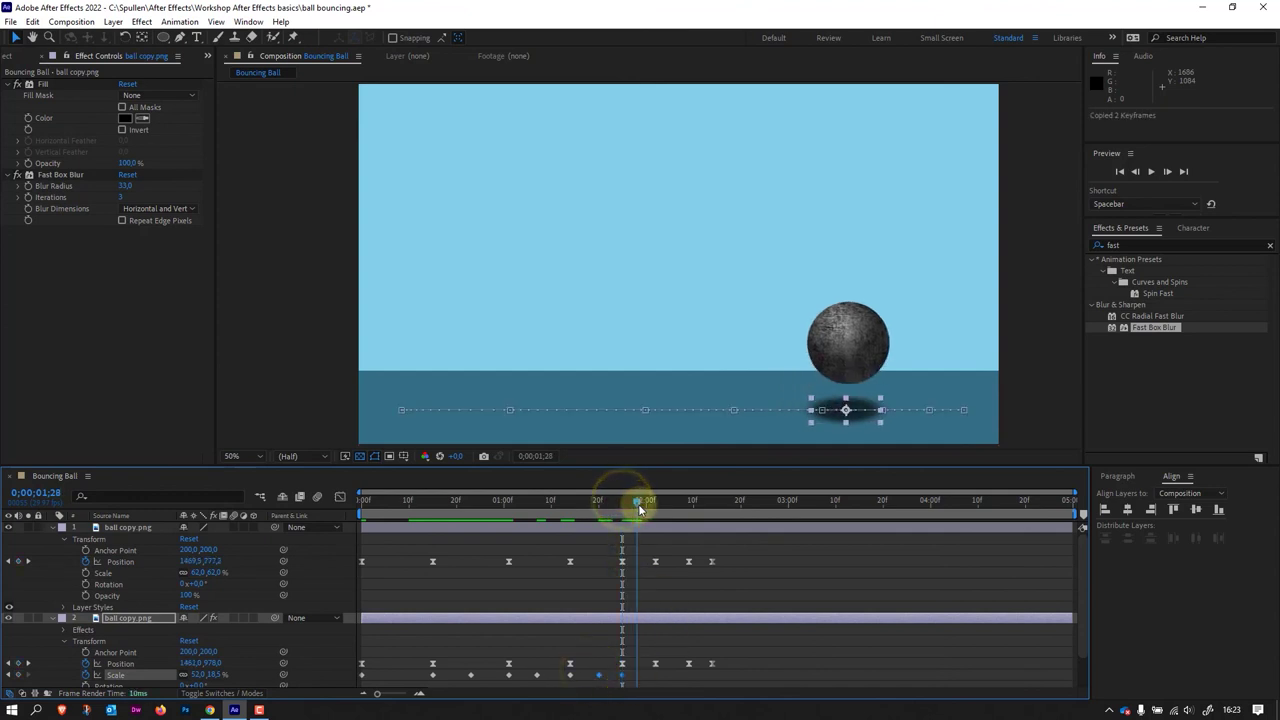
{"action": "key", "text": "ctrl+v"}
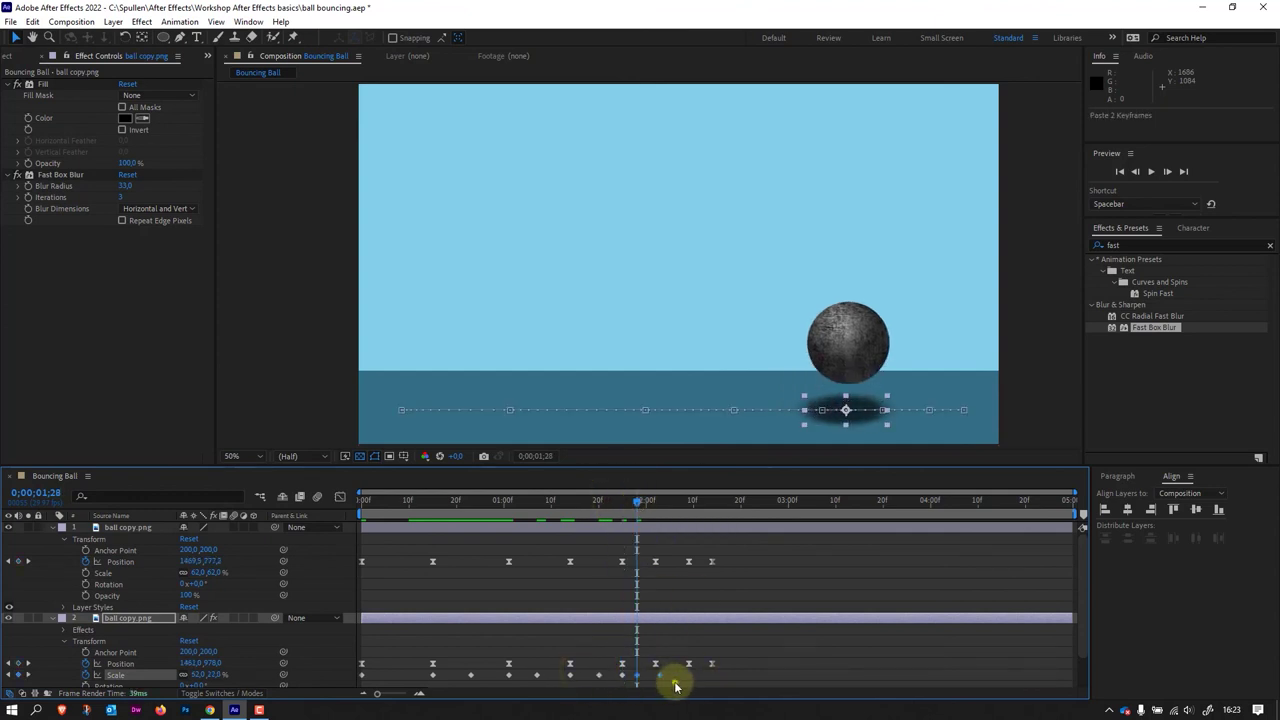
{"action": "left_click", "coordinate": [676, 686]}
{"action": "left_click", "coordinate": [657, 674]}
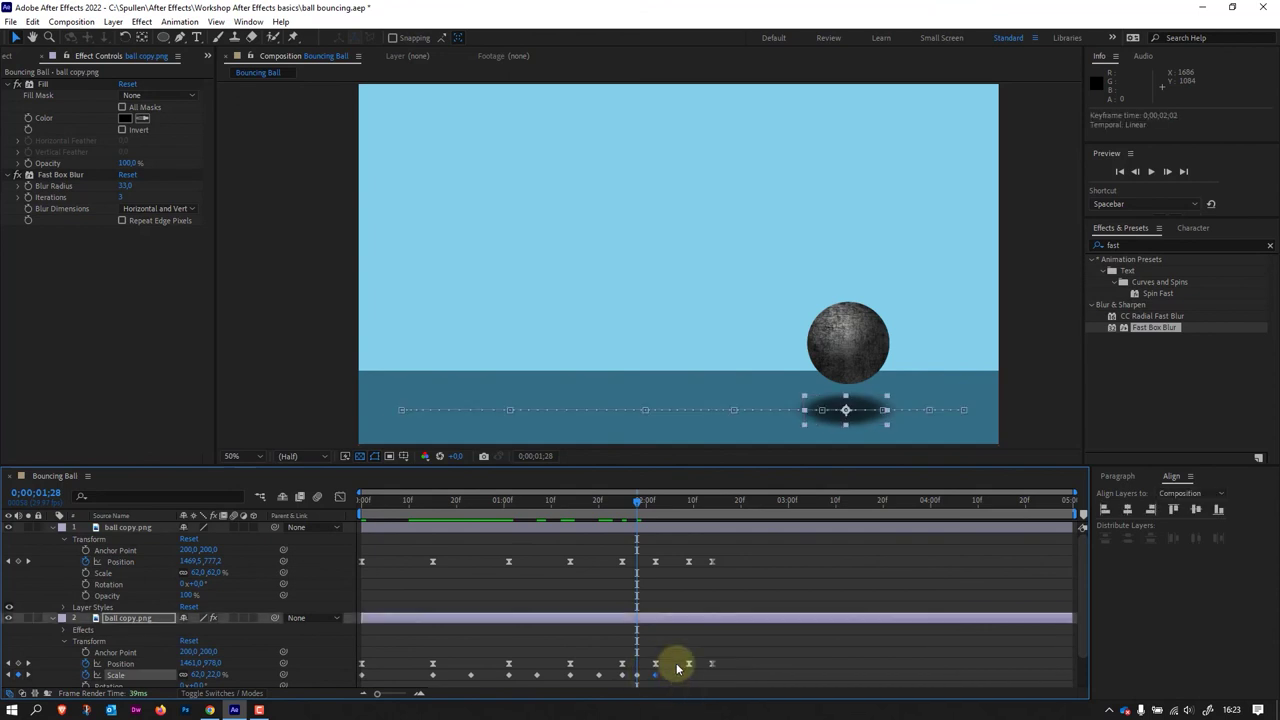
{"action": "left_click_drag", "start_coordinate": [637, 503], "coordinate": [671, 512]}
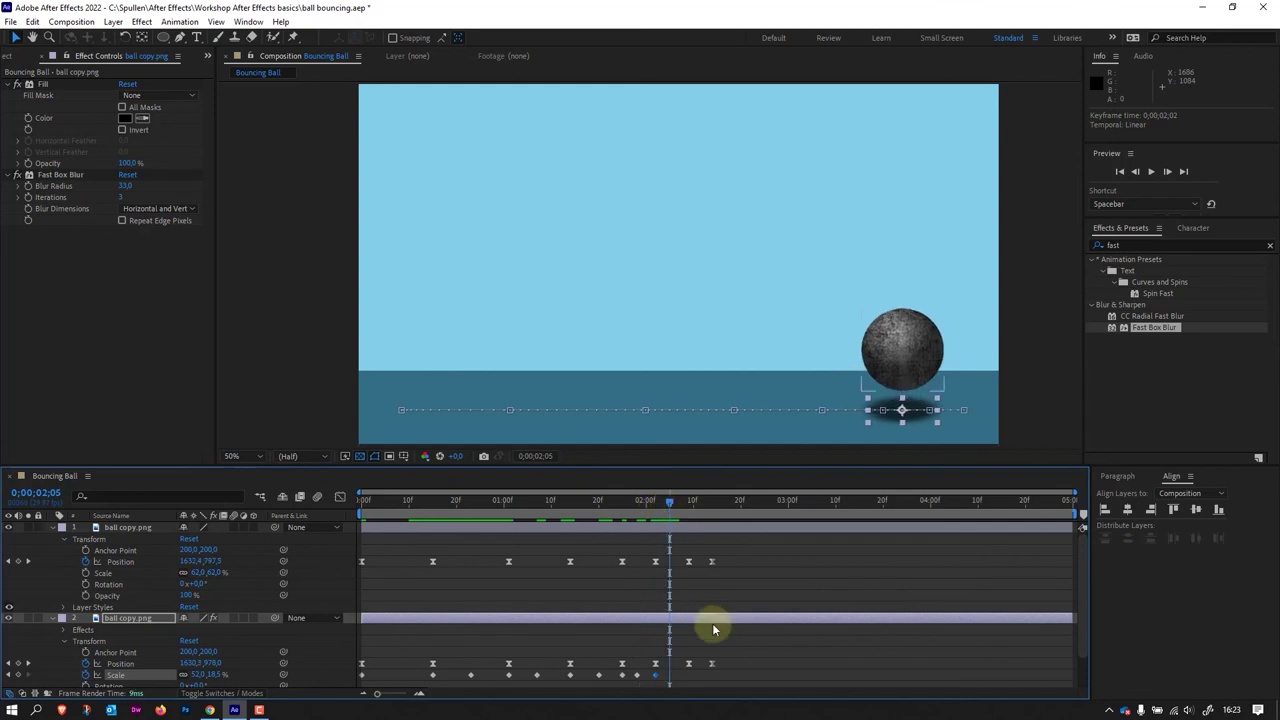
{"action": "key", "text": "ctrl+v"}
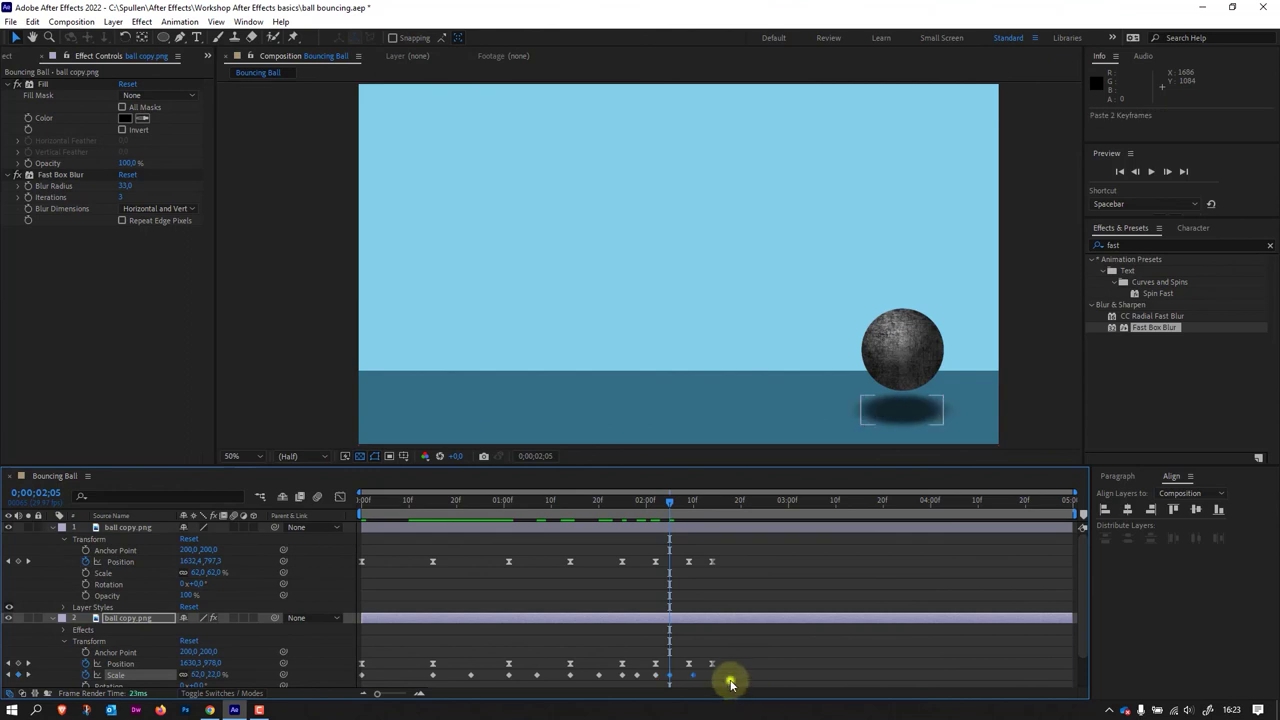
{"action": "left_click", "coordinate": [729, 678]}
{"action": "left_click_drag", "start_coordinate": [693, 675], "coordinate": [688, 675]}
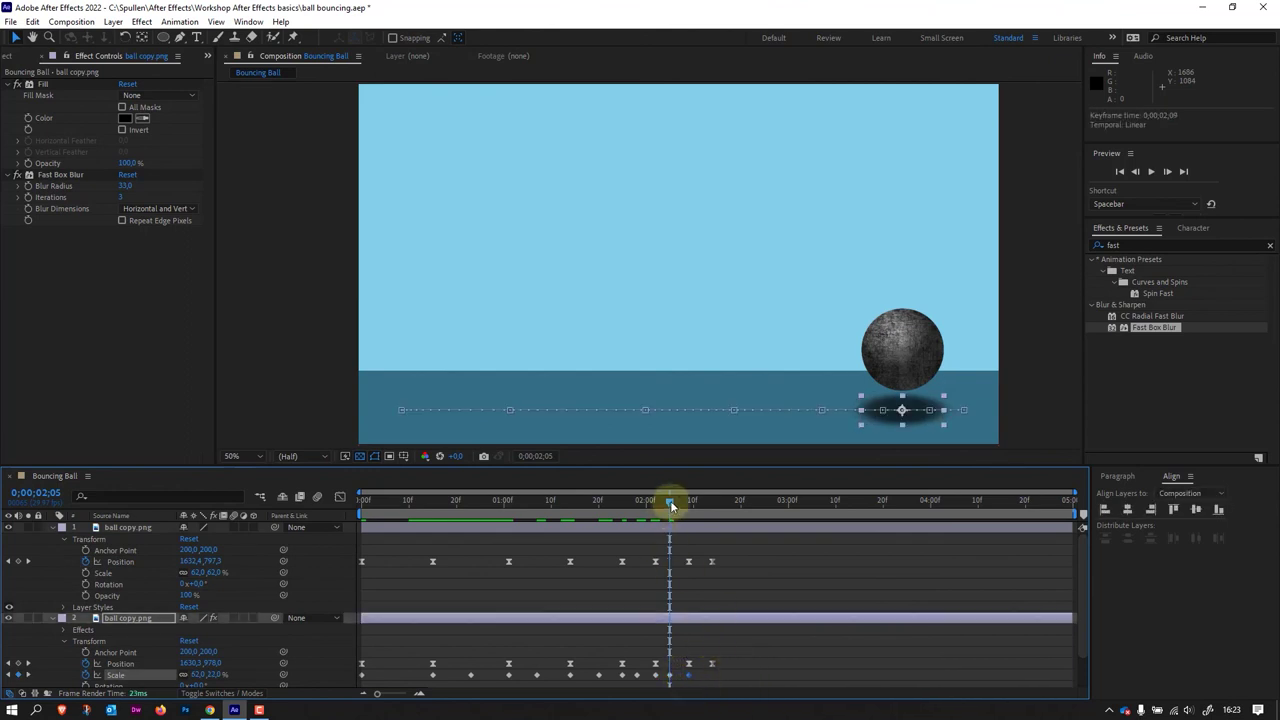
Step: Check the landing at 0;00;02;14, deselect, and preview the bouncing ball animation
{"action": "mouse_move", "coordinate": [669, 503]}
{"action": "left_mouse_down"}
{"action": "mouse_move", "coordinate": [723, 515]}
{"action": "mouse_move", "coordinate": [395, 470]}
{"action": "left_mouse_up"}
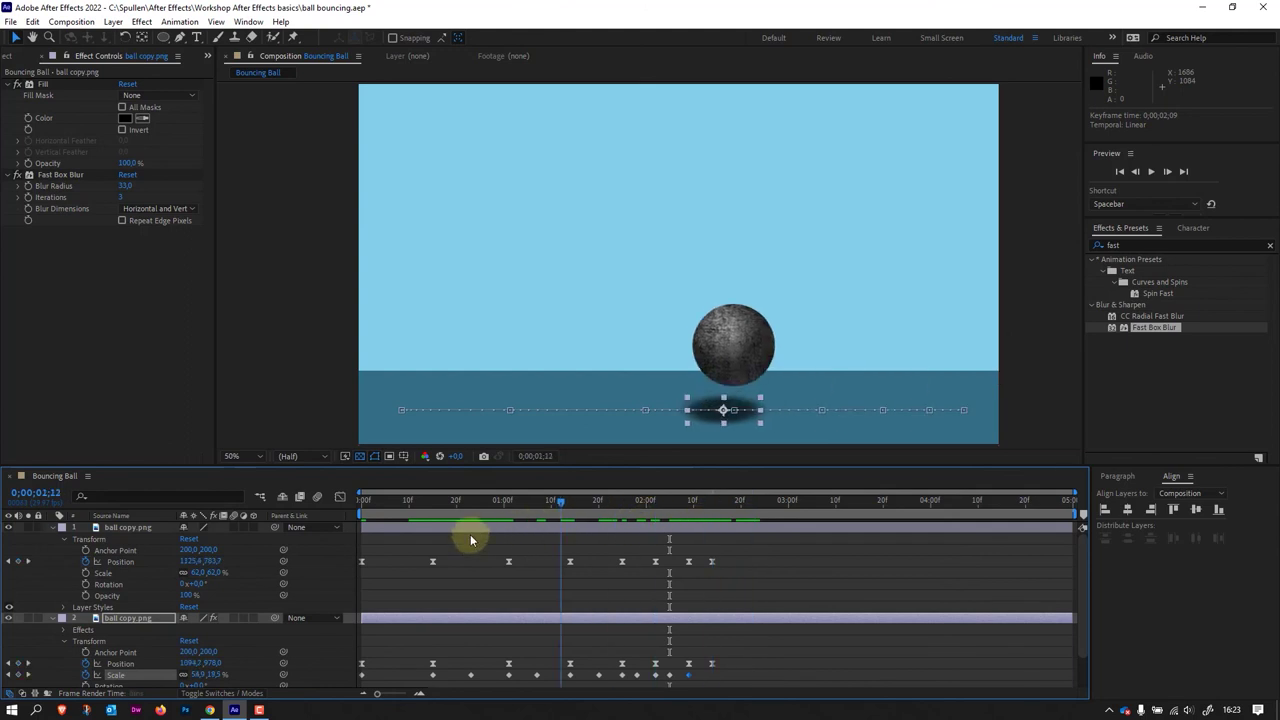
{"action": "left_click", "coordinate": [296, 325]}
{"action": "key", "text": "space"}
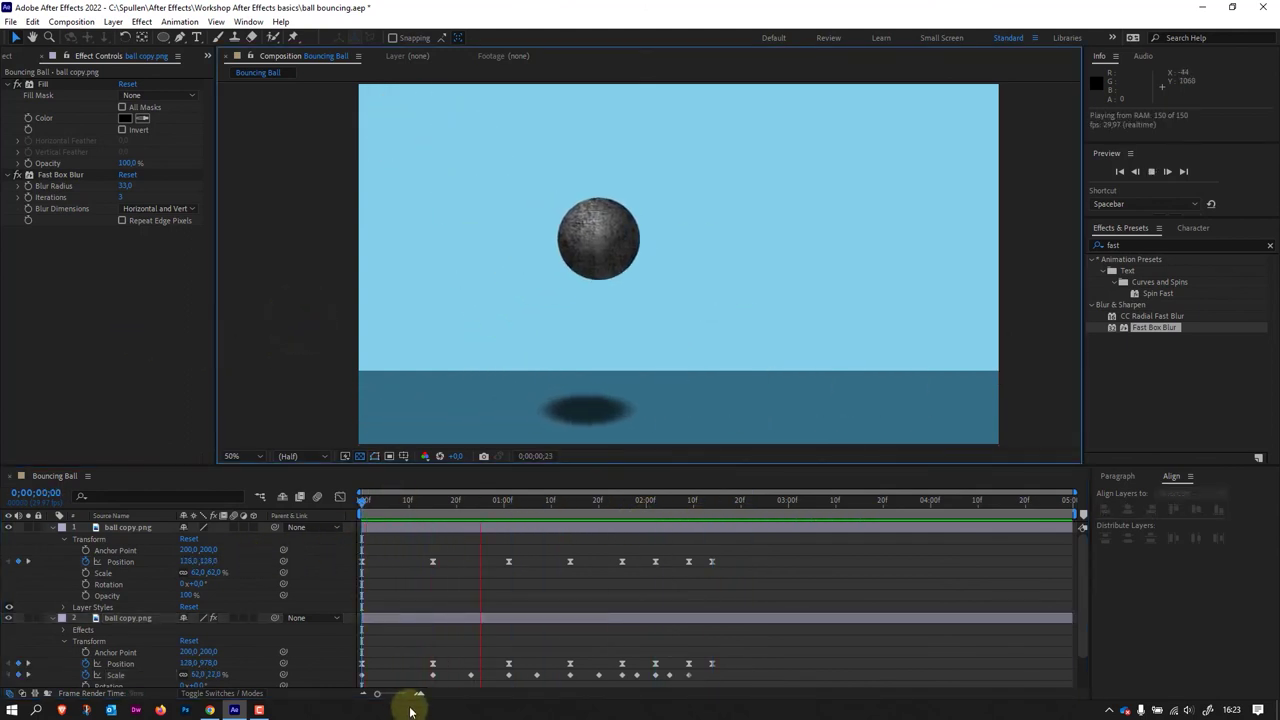
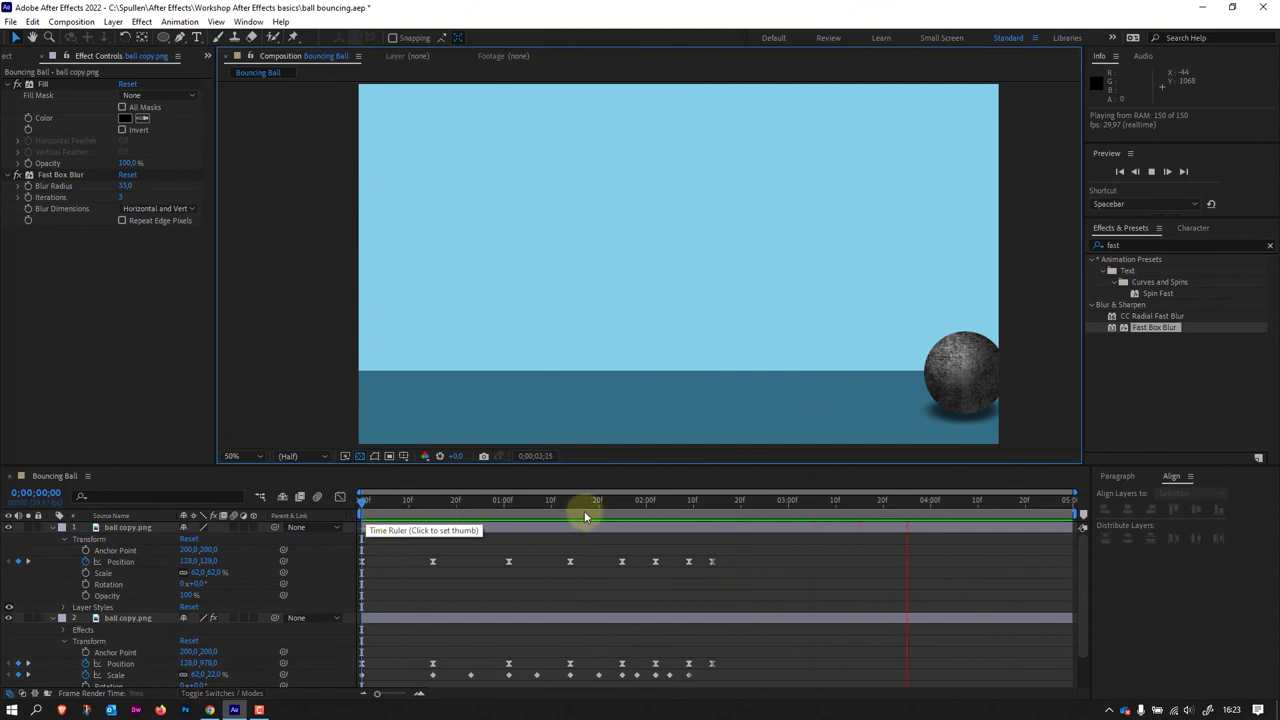
Step: Stop the preview and collapse the Fill and Fast Box Blur effect settings
{"action": "key", "text": "space"}
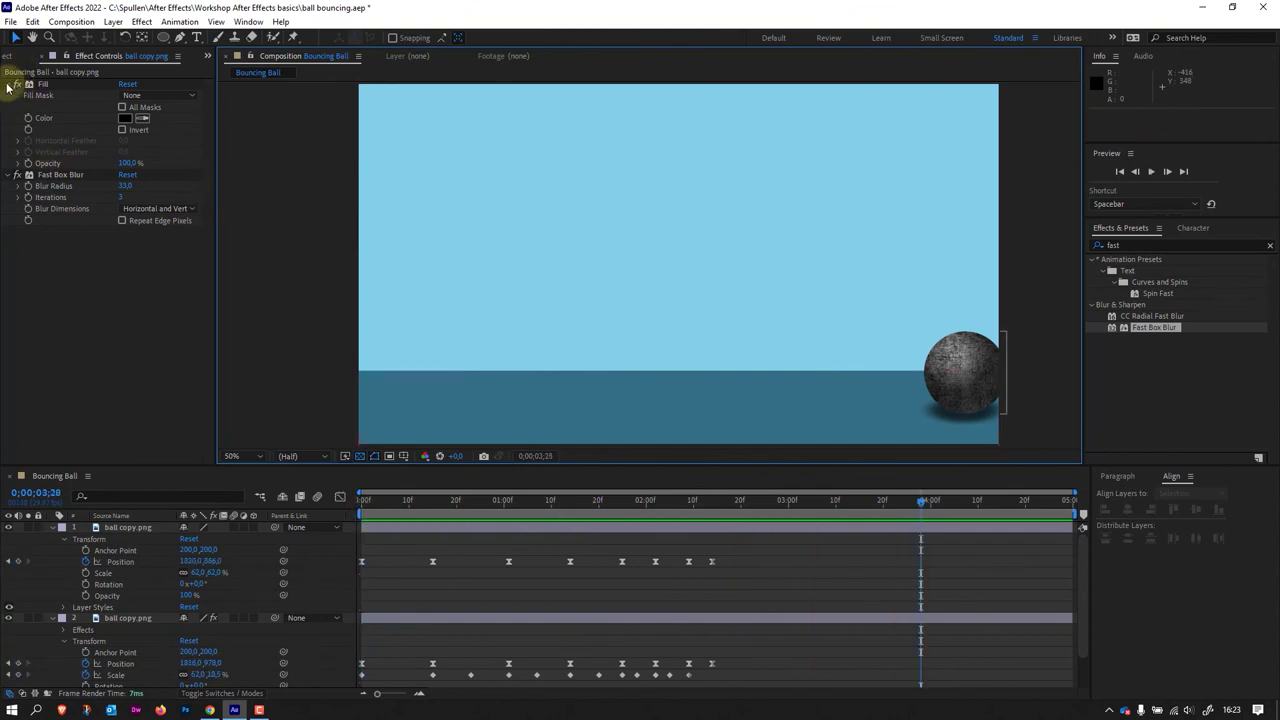
{"action": "left_click", "coordinate": [16, 84]}
{"action": "left_click", "coordinate": [10, 95]}
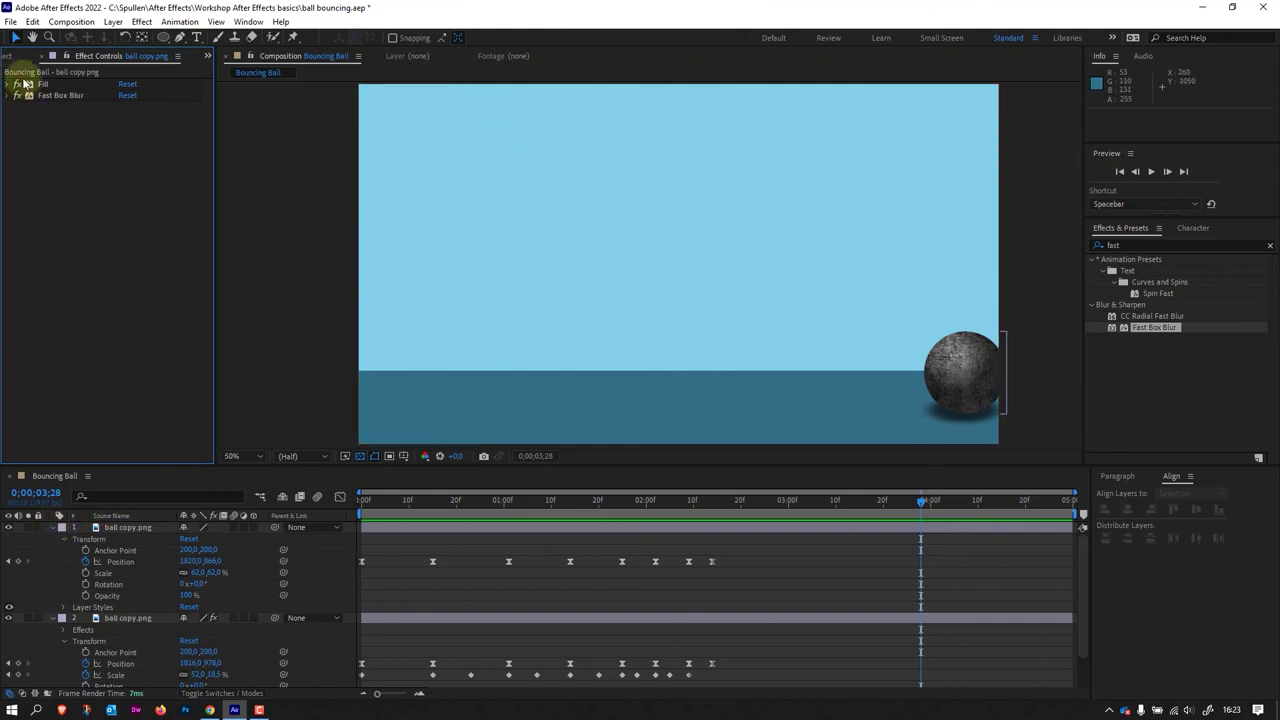
Step: Browse the project's Solids folder, trying the gray solid in the composition, then cancel it
{"action": "left_click", "coordinate": [9, 57]}
{"action": "left_click", "coordinate": [53, 224]}
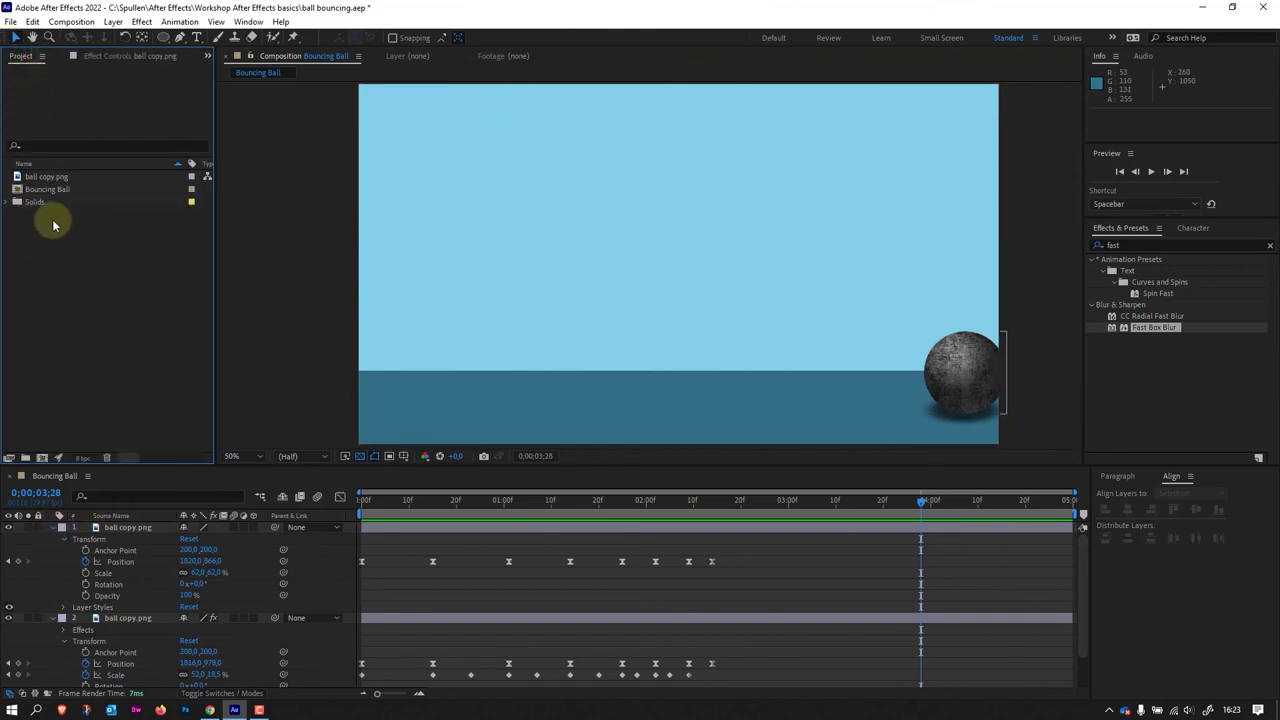
{"action": "left_click", "coordinate": [7, 202]}
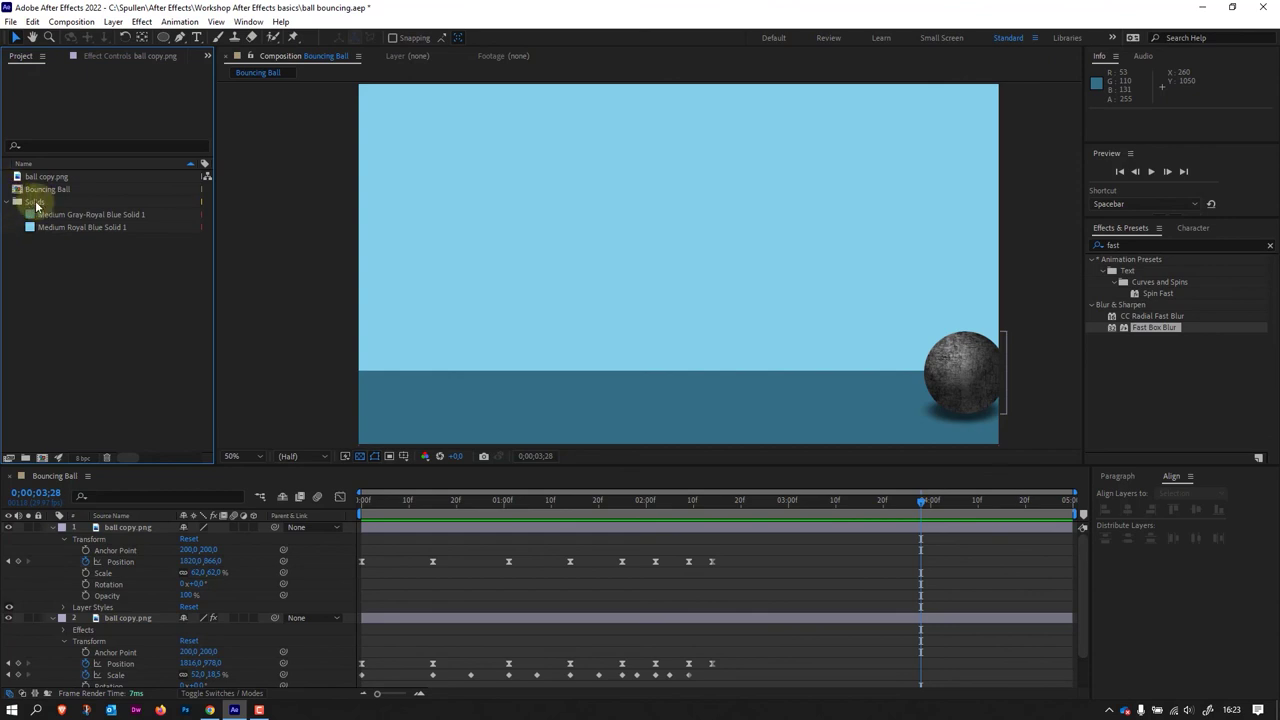
{"action": "left_click", "coordinate": [98, 228]}
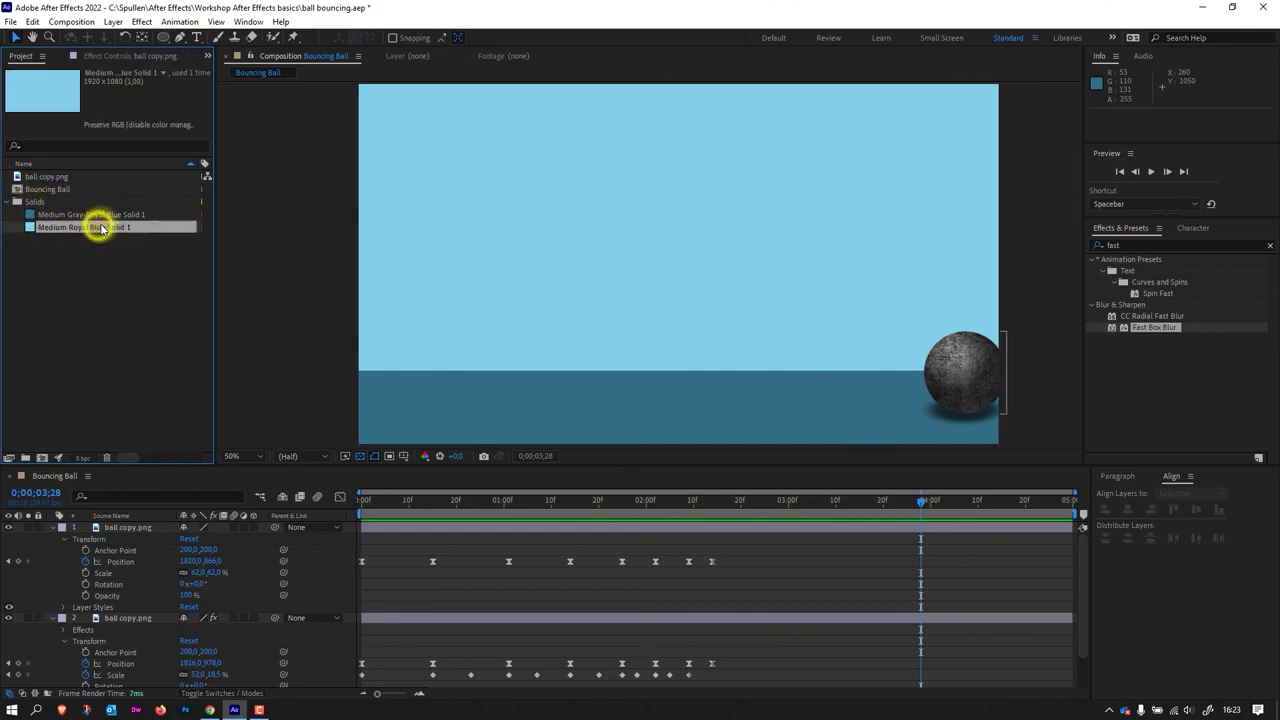
{"action": "left_click", "coordinate": [121, 215]}
{"action": "left_click_drag", "start_coordinate": [124, 222], "coordinate": [662, 437]}
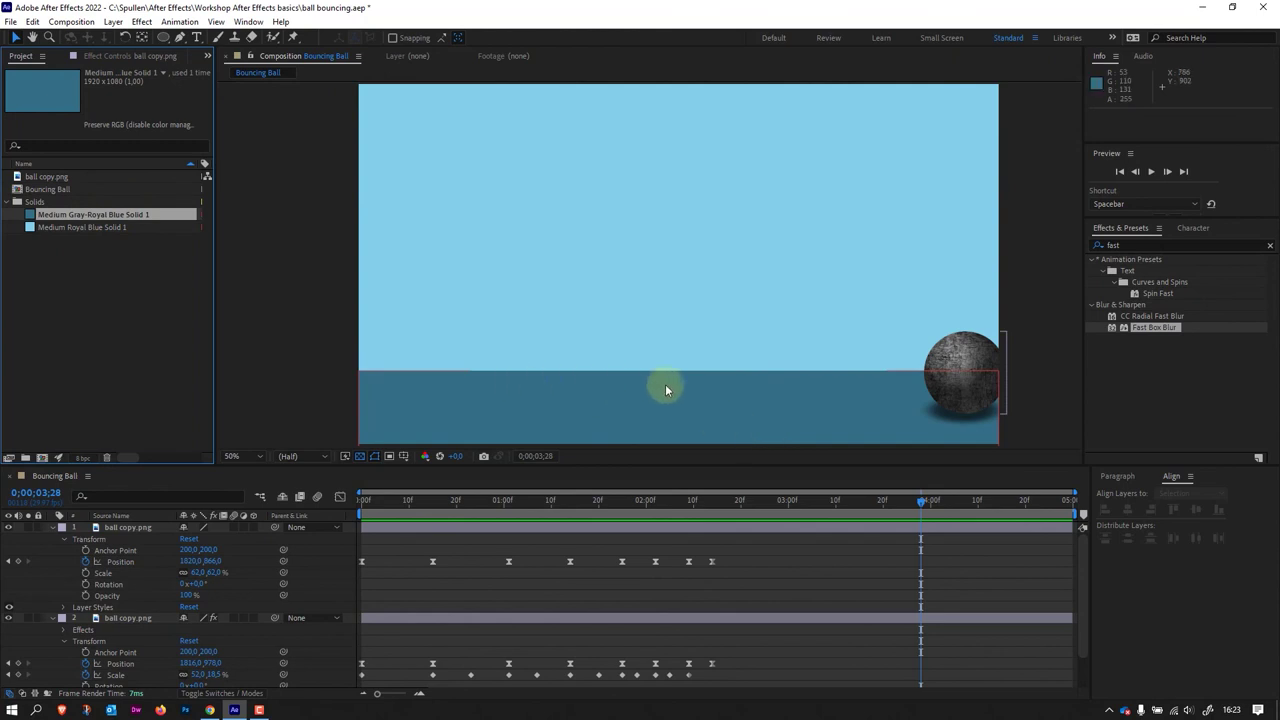
{"action": "left_click_drag", "start_coordinate": [798, 382], "coordinate": [65, 387]}
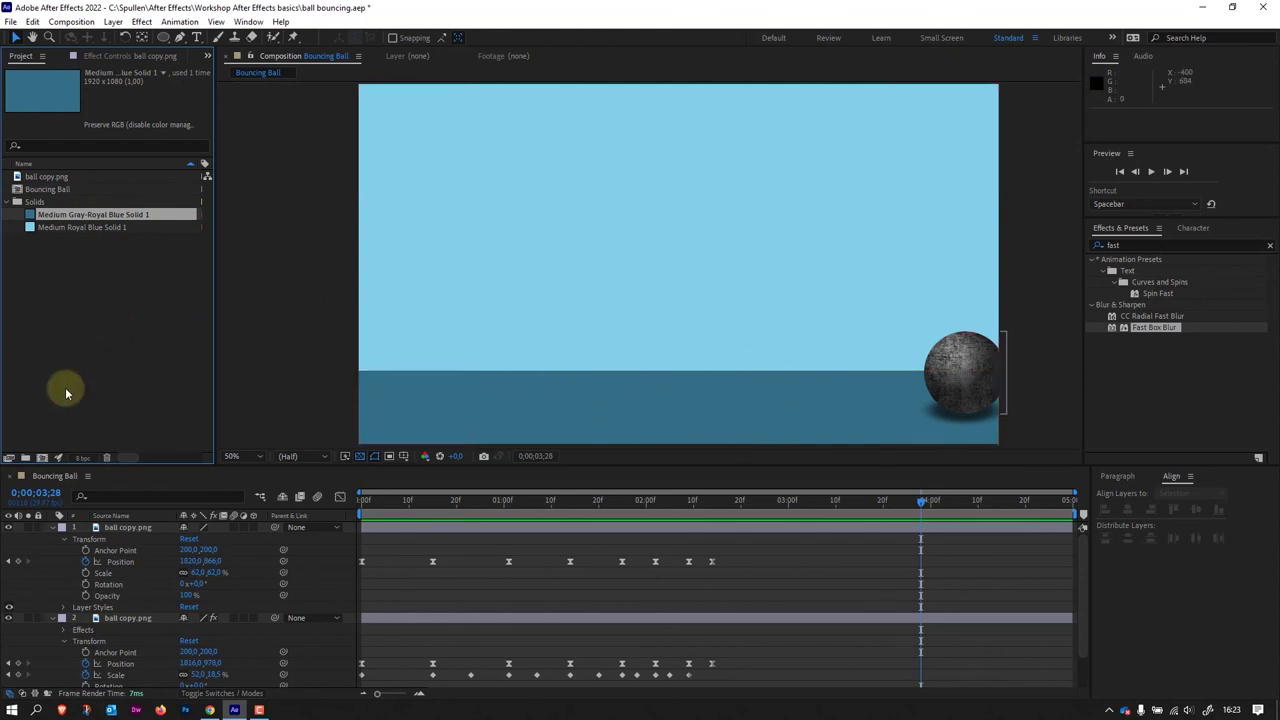
Step: Collapse the ball layers' properties, return to frame 0, and expand the top ball's Transform
{"action": "left_click", "coordinate": [51, 617]}
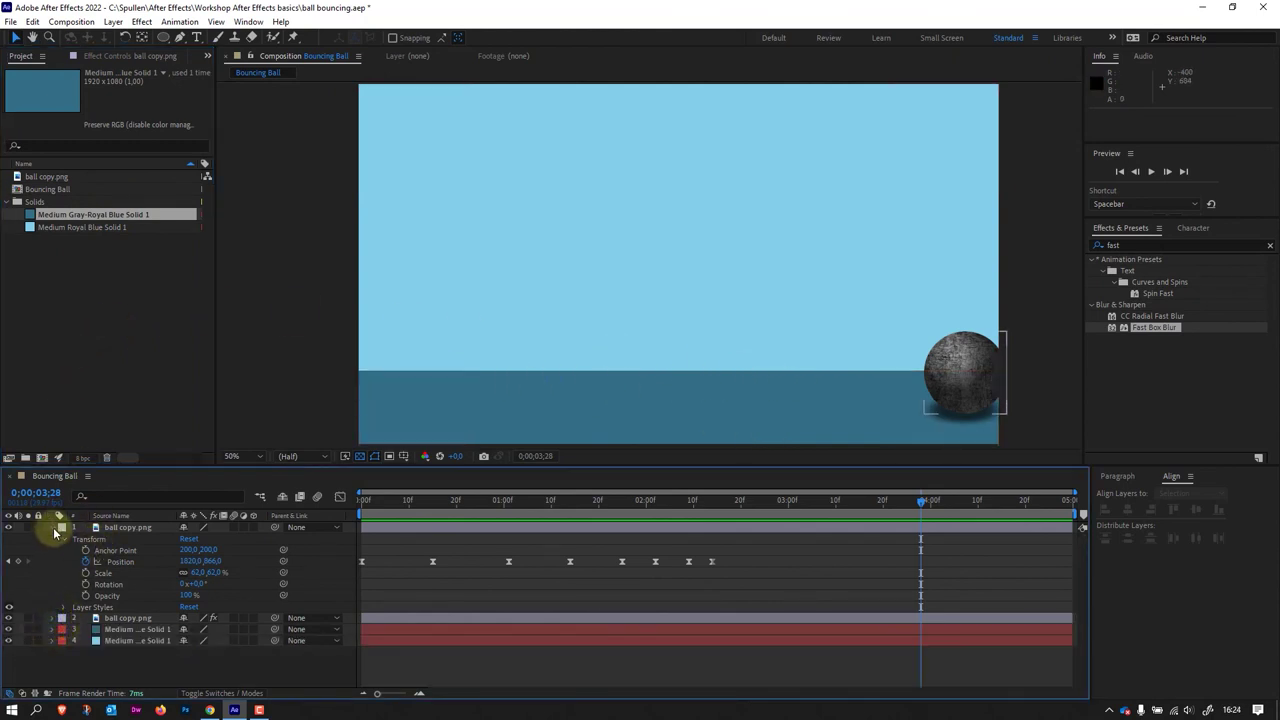
{"action": "left_click", "coordinate": [52, 528]}
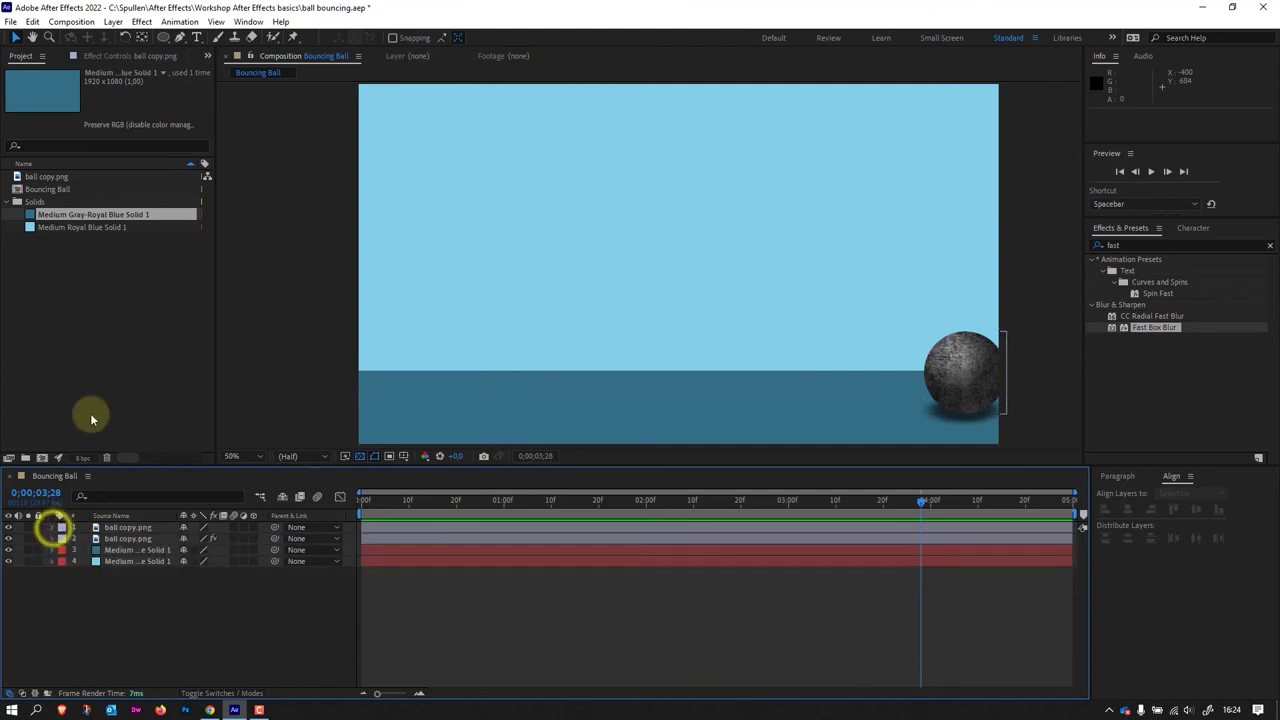
{"action": "left_click", "coordinate": [44, 177]}
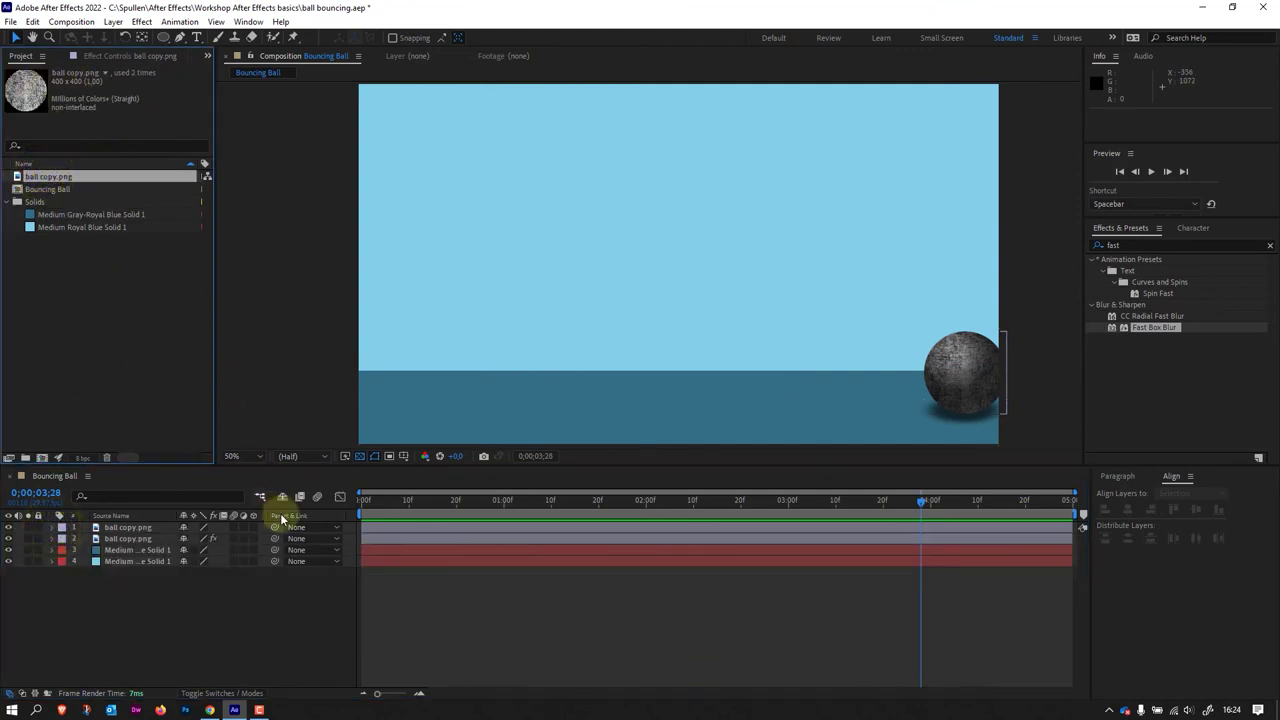
{"action": "left_click_drag", "start_coordinate": [549, 500], "coordinate": [324, 502]}
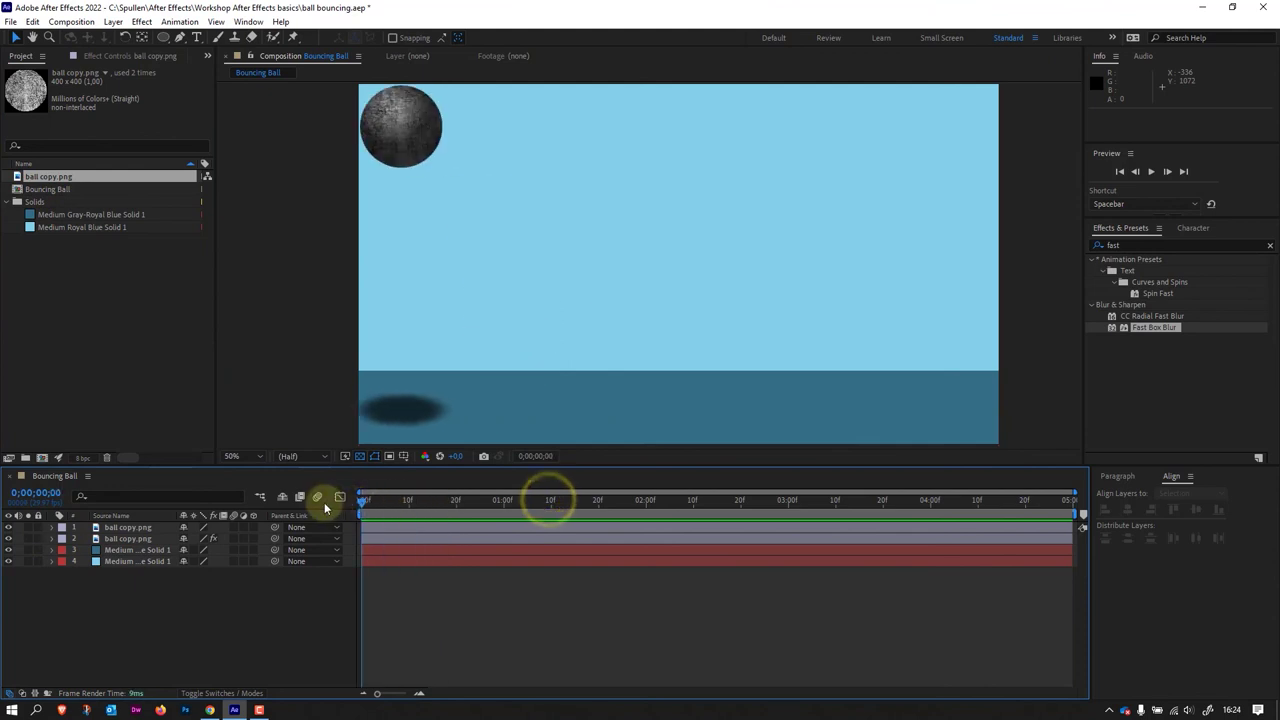
{"action": "left_click", "coordinate": [52, 528]}
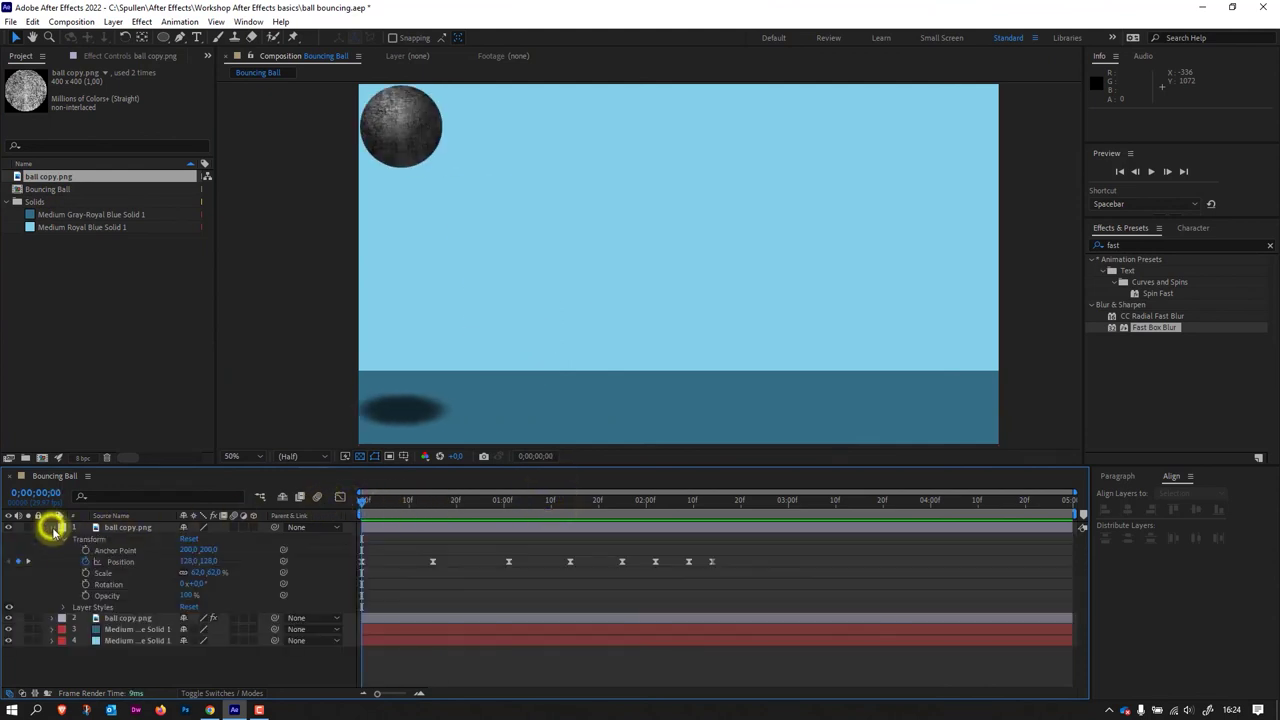
Step: Keyframe the top ball's Rotation from 0° at frame 0 to 282° at 0;00;02;14, then scrub back to check
{"action": "left_click", "coordinate": [108, 584]}
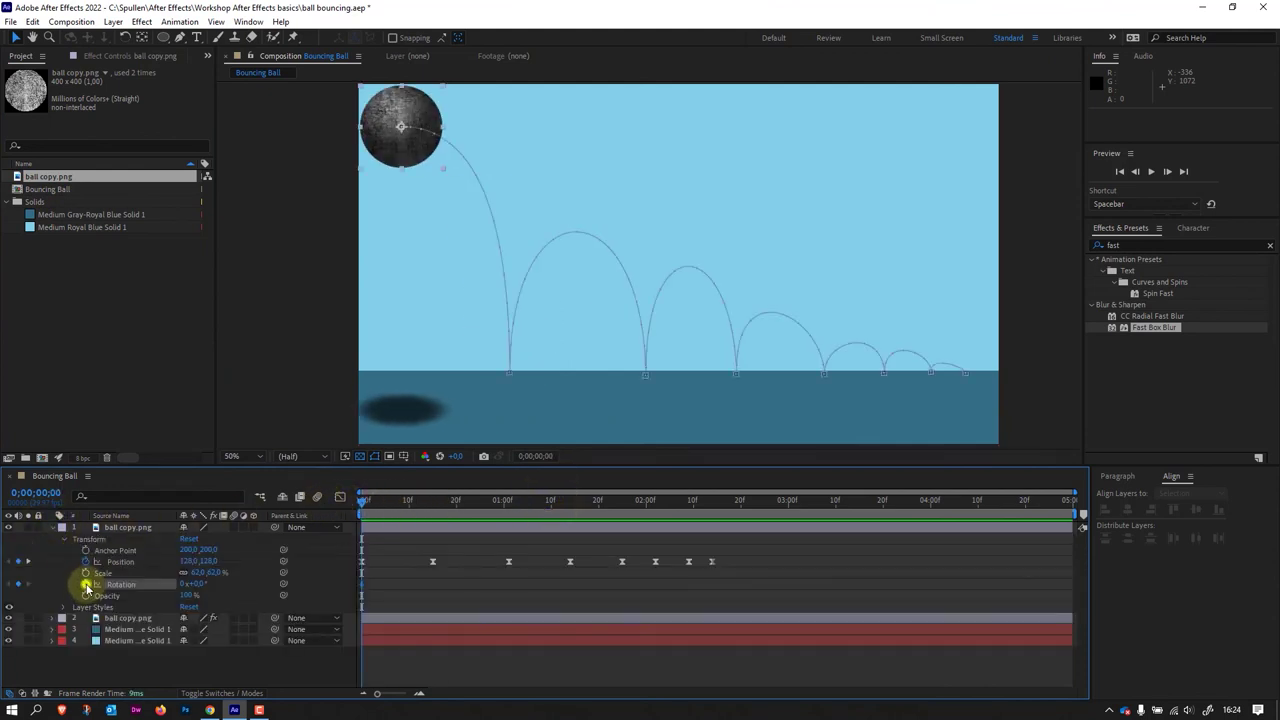
{"action": "left_click", "coordinate": [86, 584]}
{"action": "left_click_drag", "start_coordinate": [363, 503], "coordinate": [713, 584]}
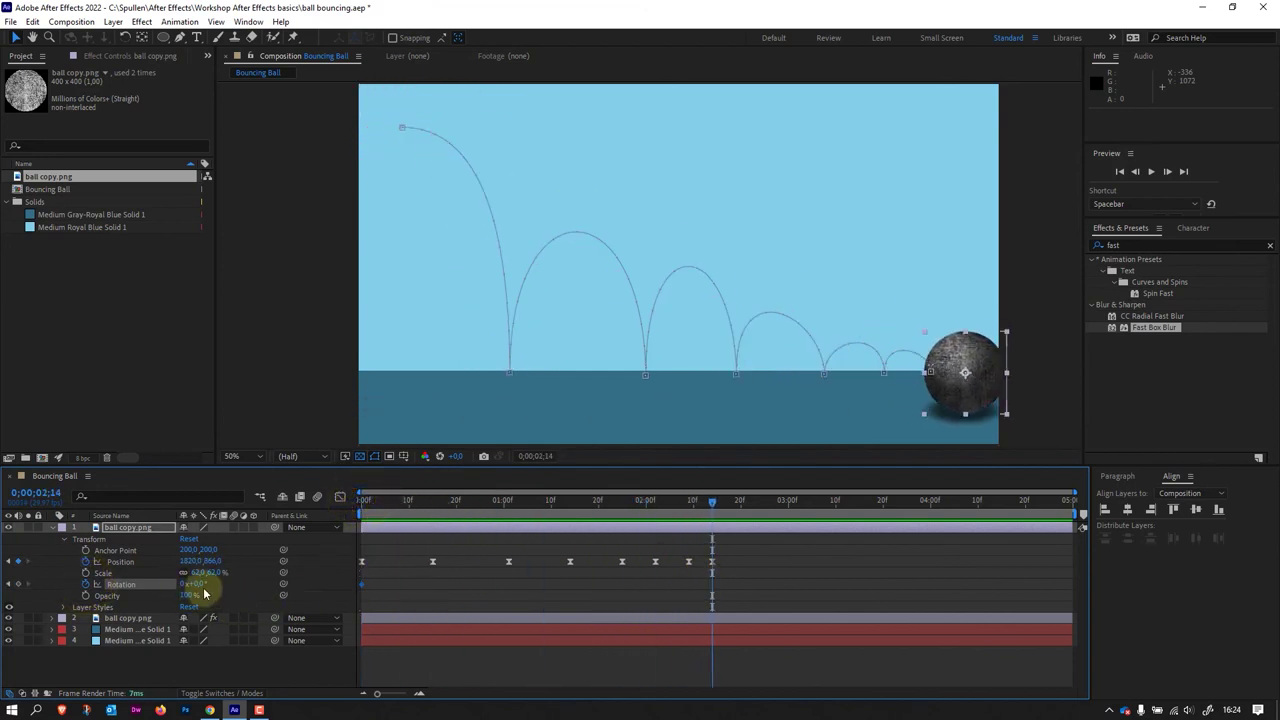
{"action": "left_click_drag", "start_coordinate": [199, 588], "coordinate": [427, 627]}
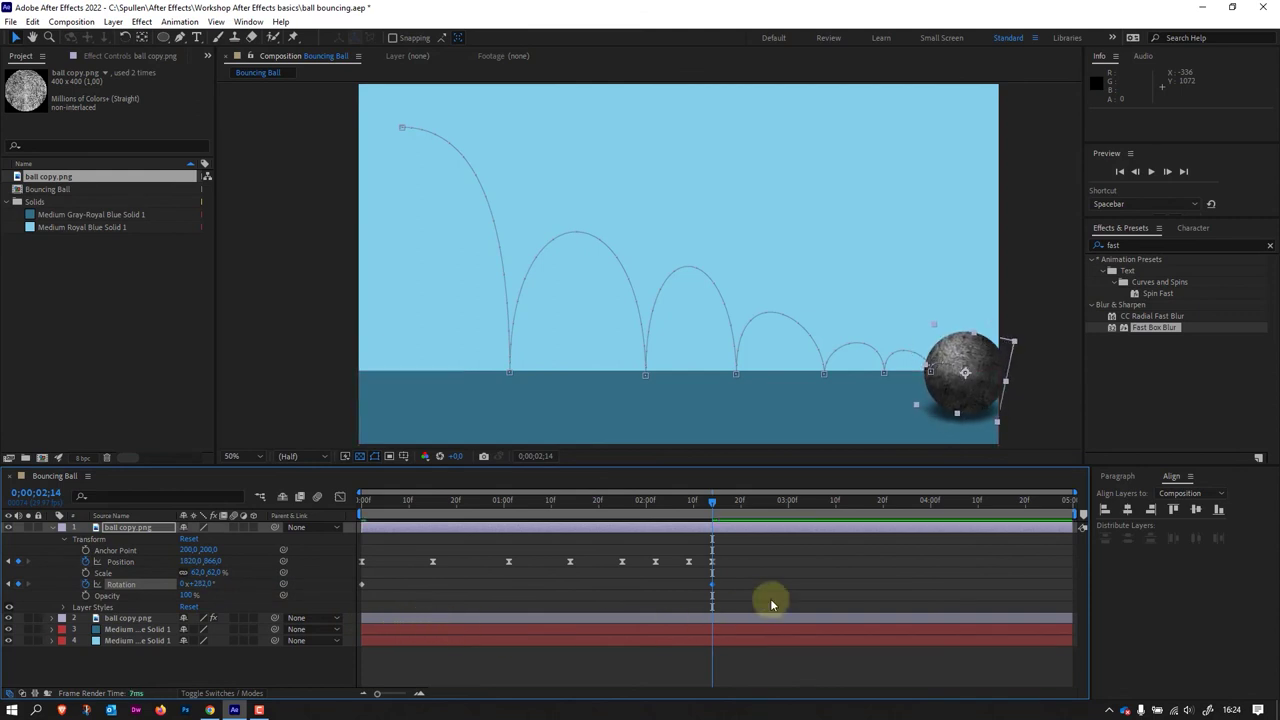
{"action": "left_click_drag", "start_coordinate": [698, 507], "coordinate": [351, 559]}
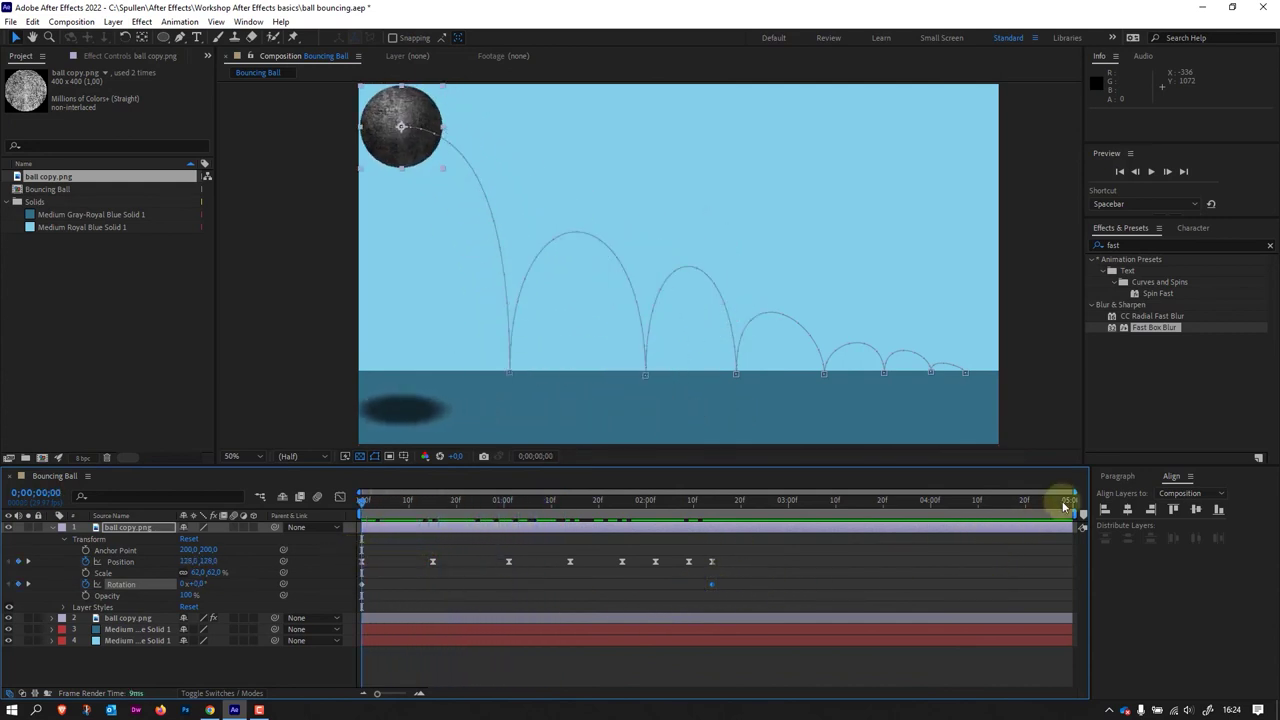
Step: Adjust the work area end, settling at about 0;00;02;16
{"action": "left_click", "coordinate": [829, 504]}
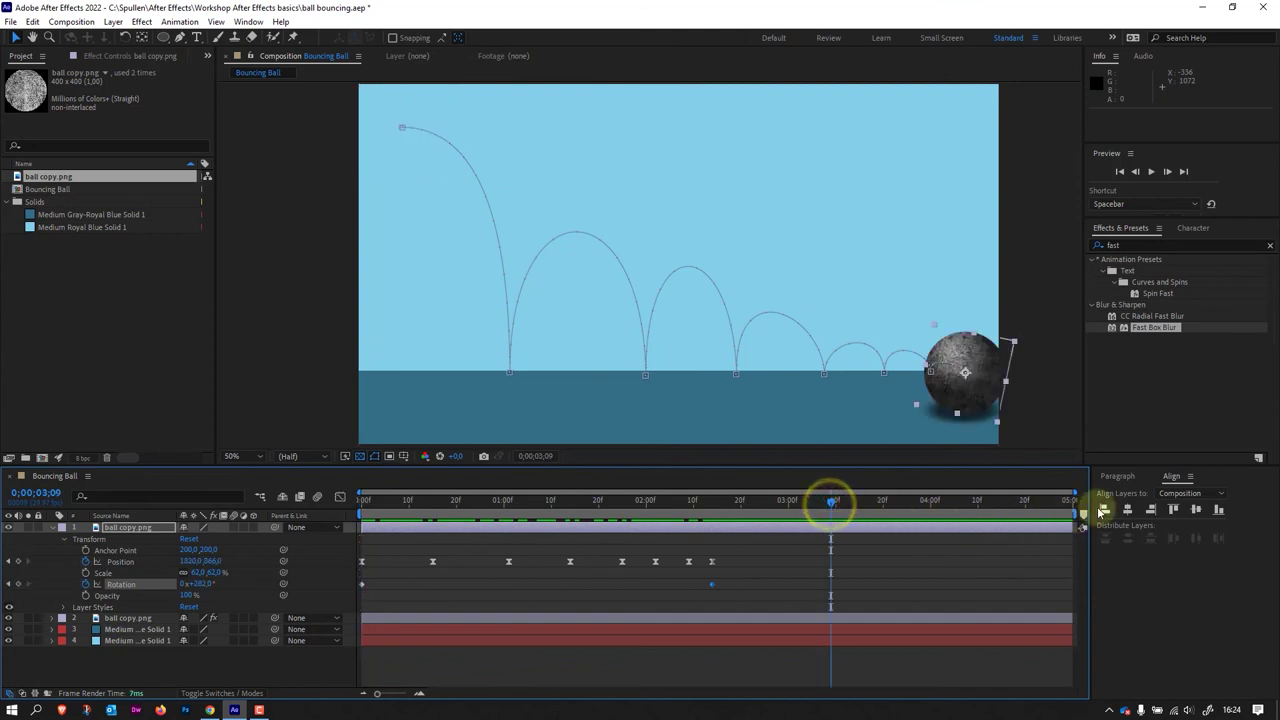
{"action": "left_click_drag", "start_coordinate": [1077, 513], "coordinate": [733, 514]}
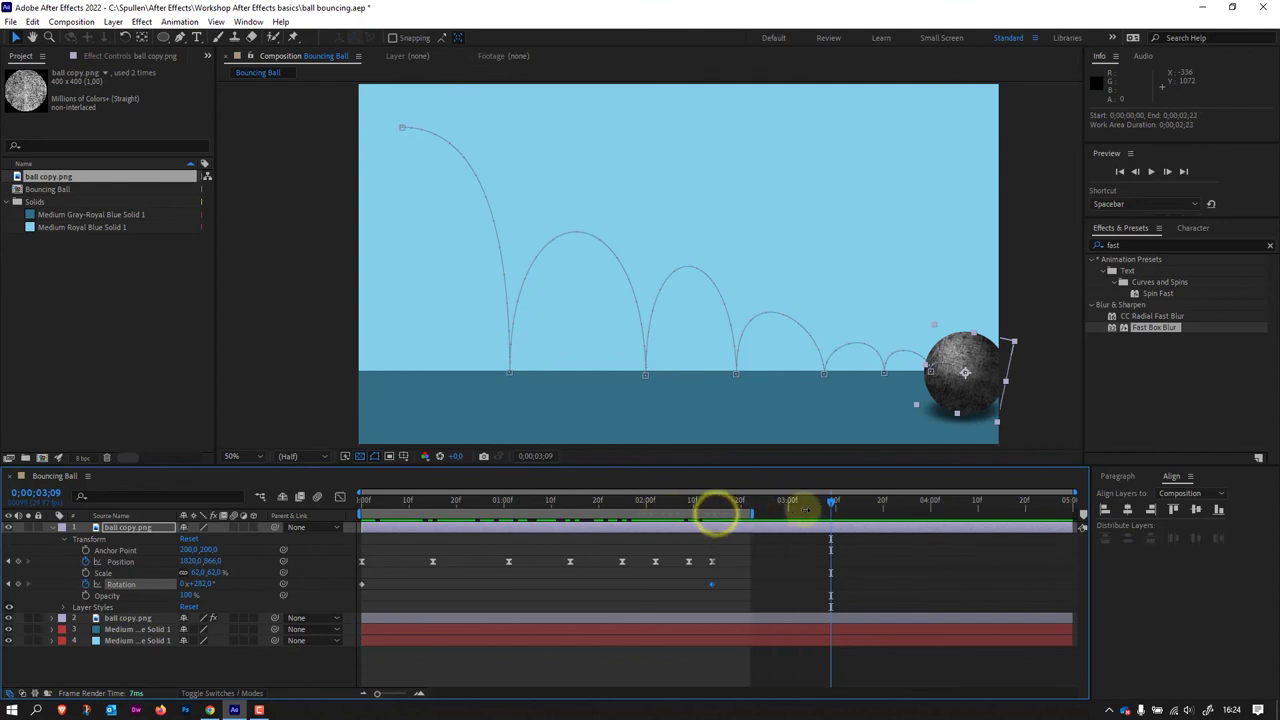
{"action": "left_click_drag", "start_coordinate": [716, 513], "coordinate": [850, 514]}
{"action": "left_click_drag", "start_coordinate": [947, 524], "coordinate": [730, 523]}
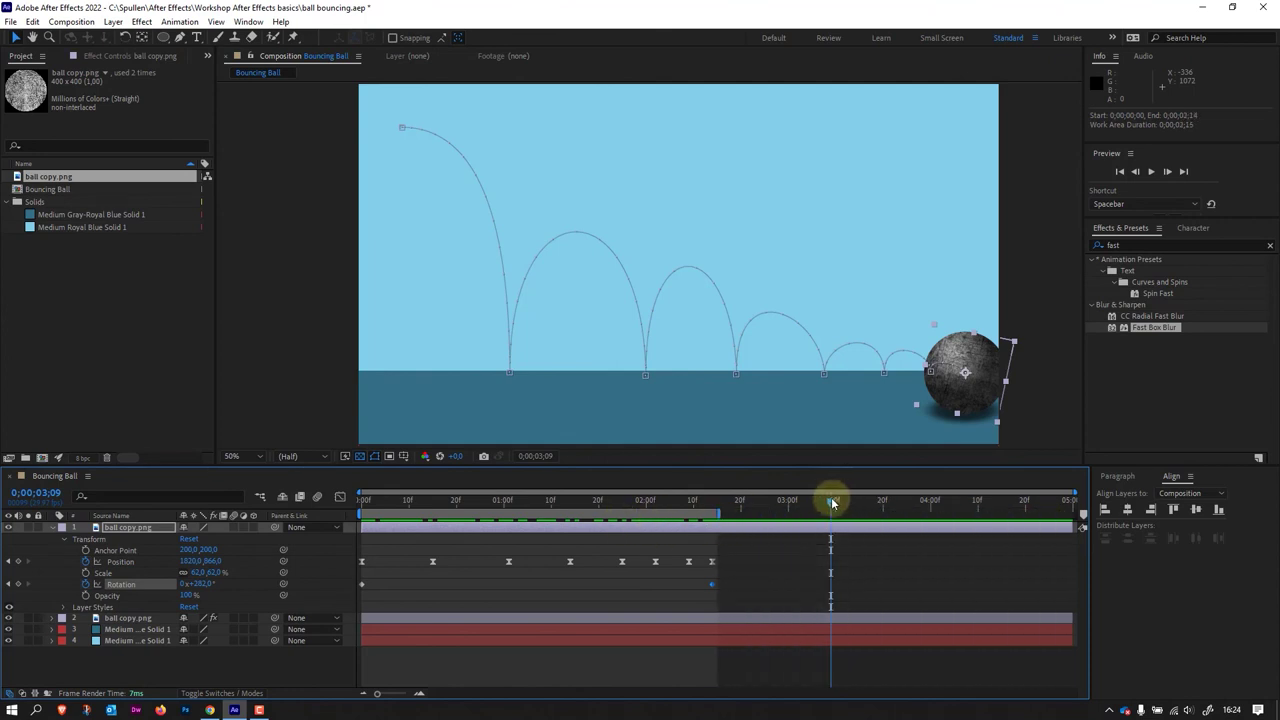
Step: Preview the bounce from frame 0, then stop and scrub to about 1;20
{"action": "left_click_drag", "start_coordinate": [832, 503], "coordinate": [498, 528]}
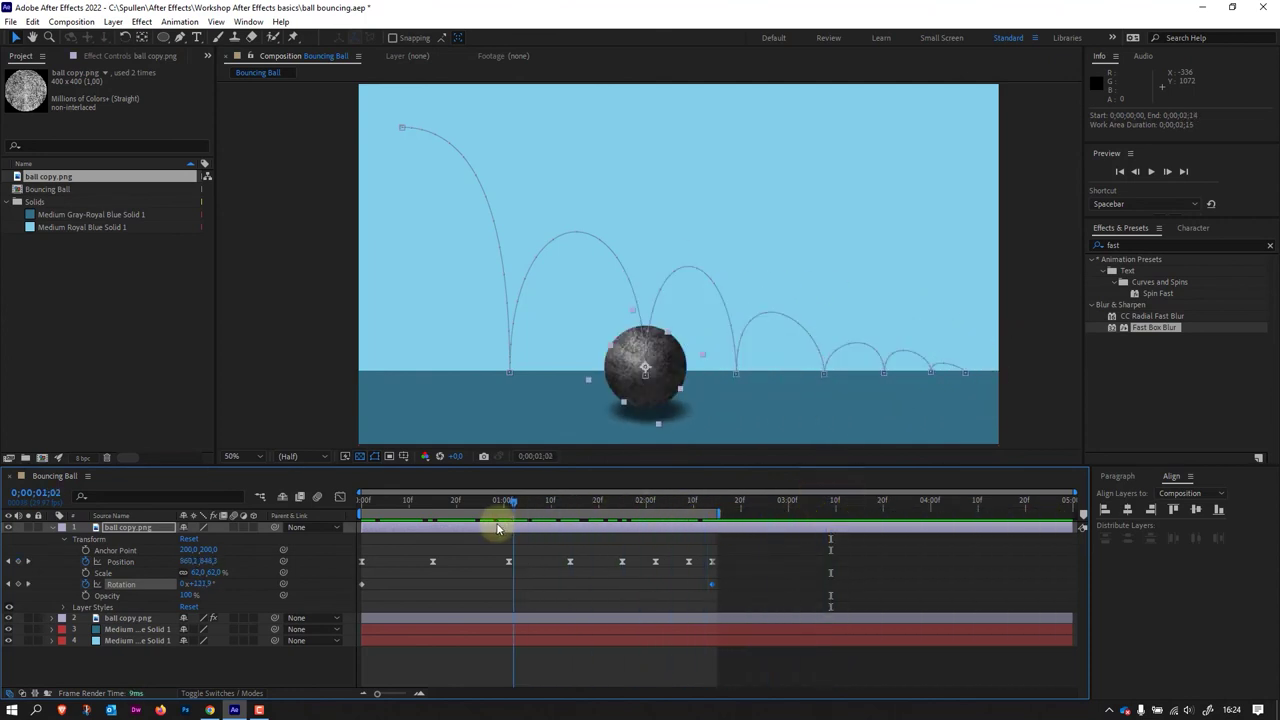
{"action": "left_click_drag", "start_coordinate": [495, 500], "coordinate": [353, 505]}
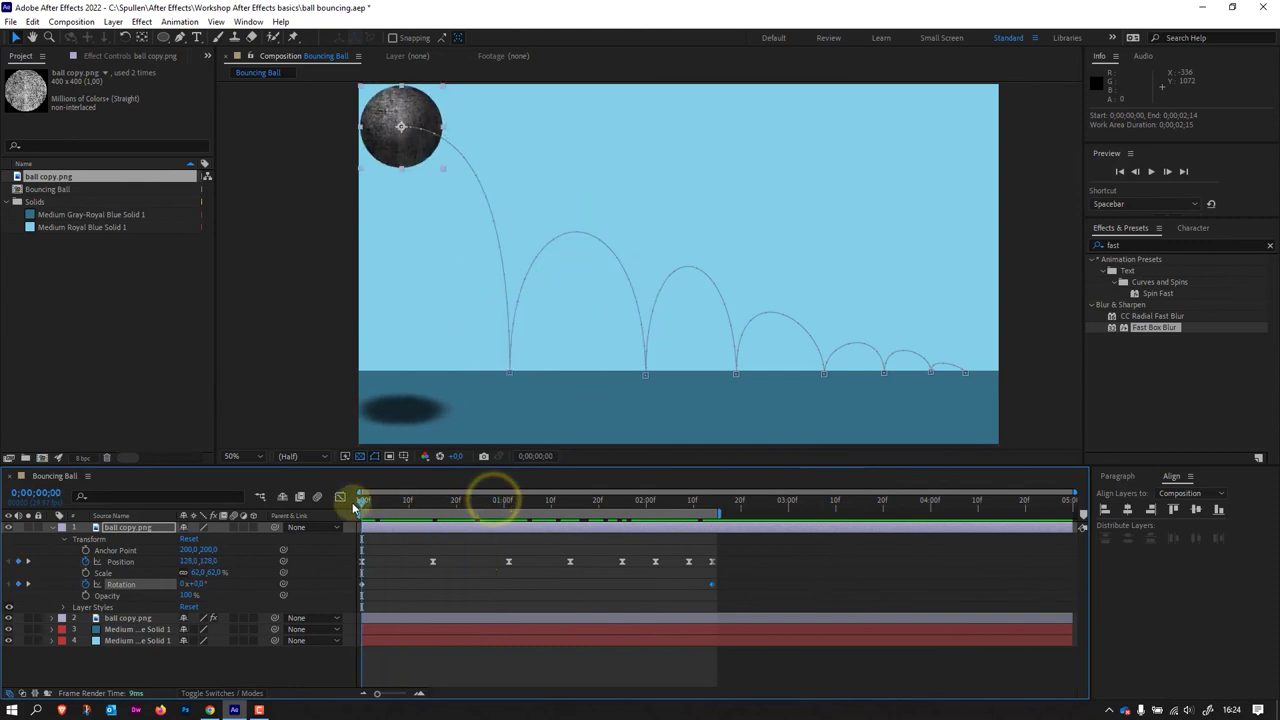
{"action": "key", "text": "space"}
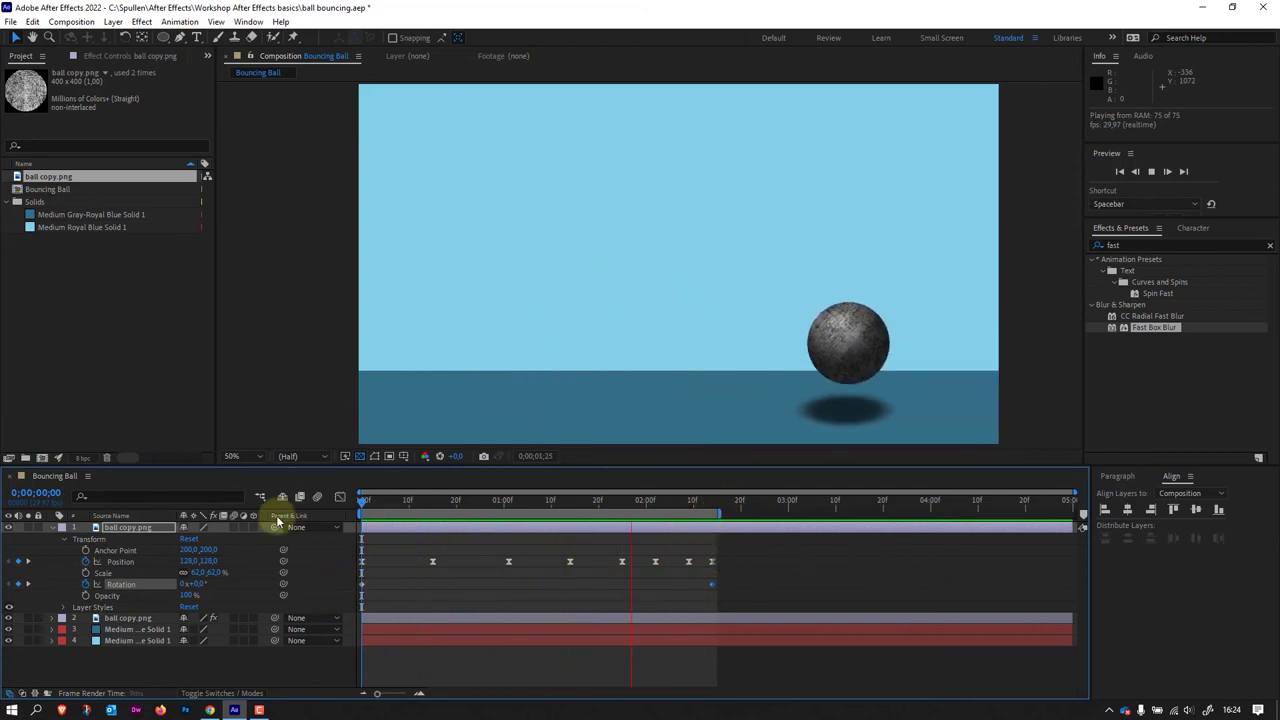
{"action": "key", "text": "space"}
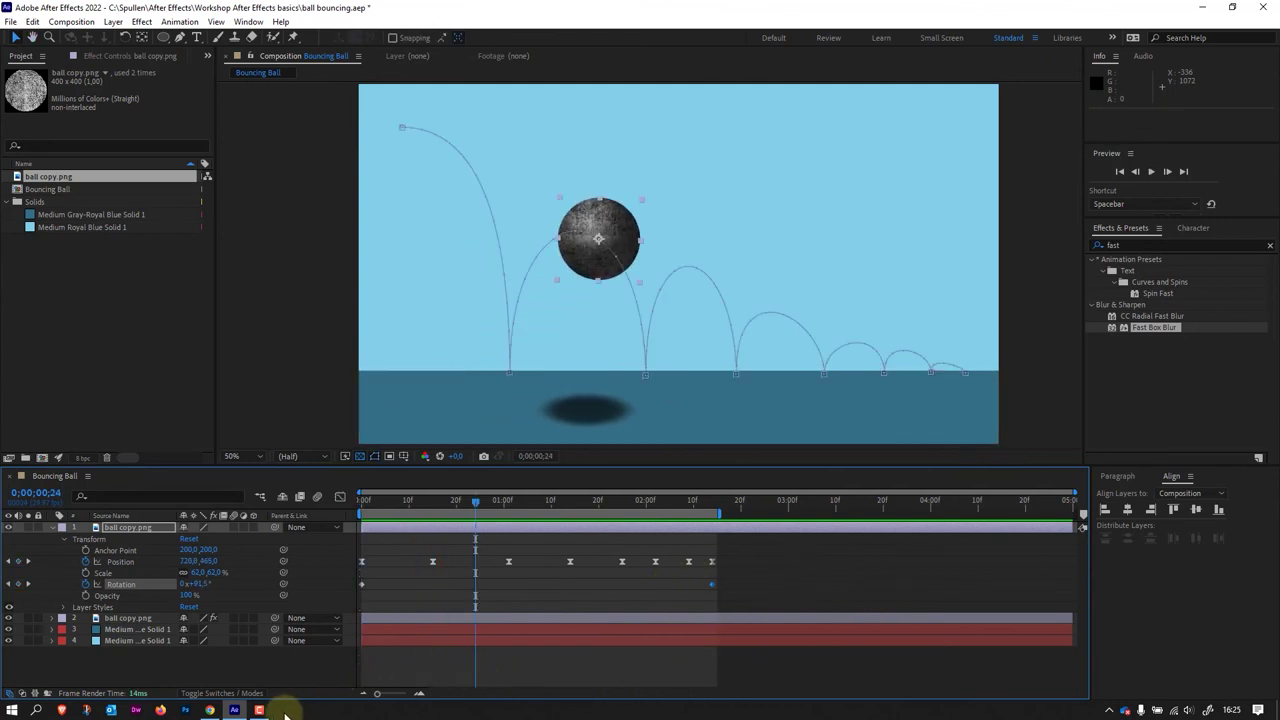
{"action": "left_click_drag", "start_coordinate": [477, 500], "coordinate": [728, 569]}
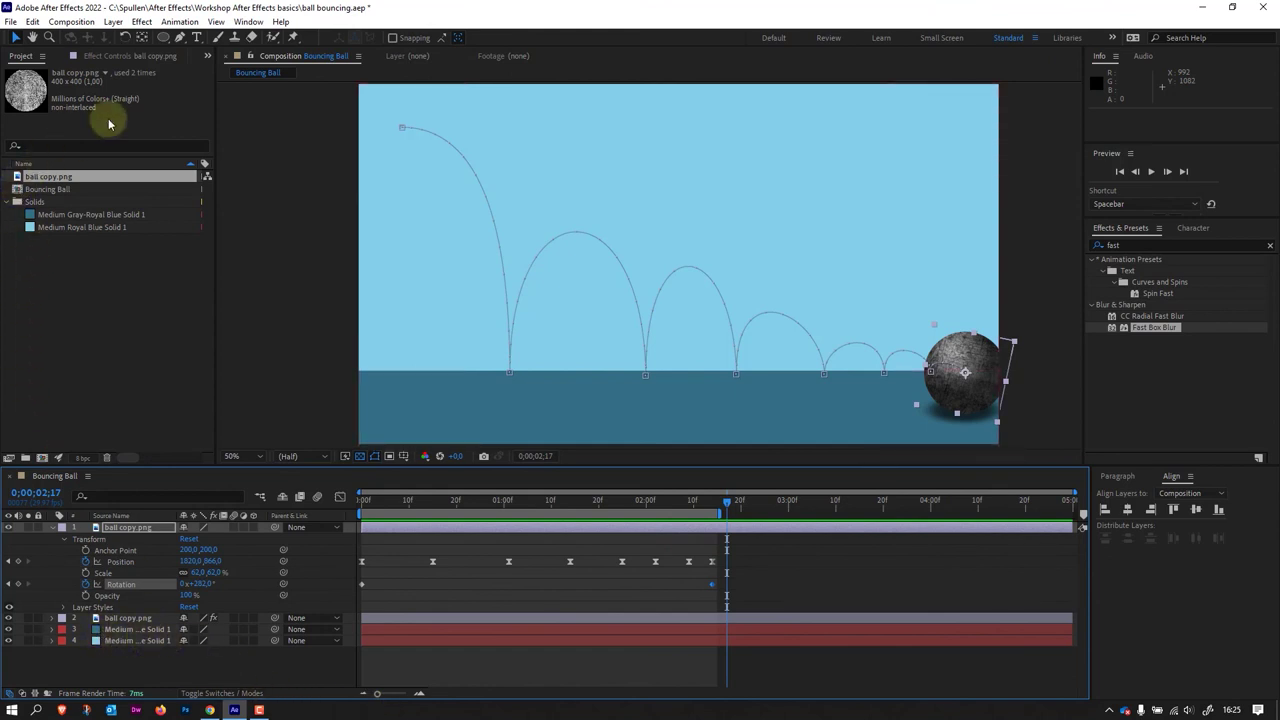
Step: Deselect the ball footage in the Project panel and empty the Effects & Presets search field
{"action": "left_click", "coordinate": [114, 377]}
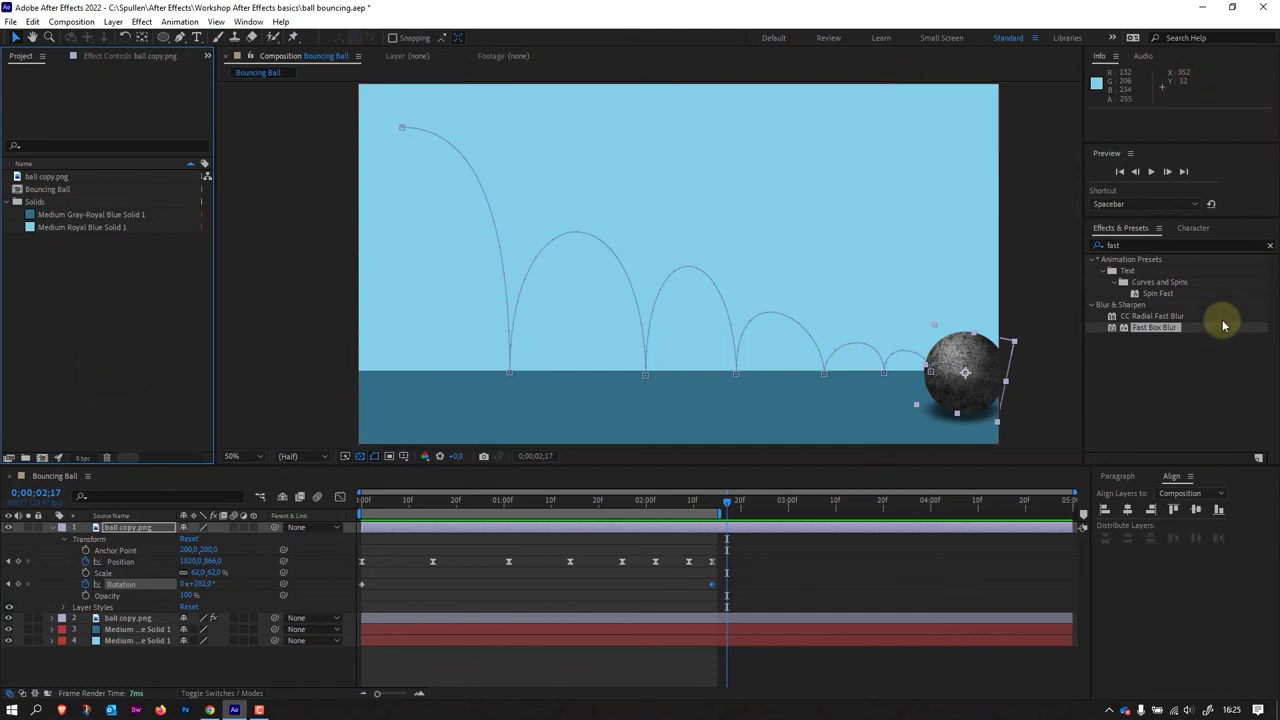
{"action": "left_click", "coordinate": [1270, 246]}
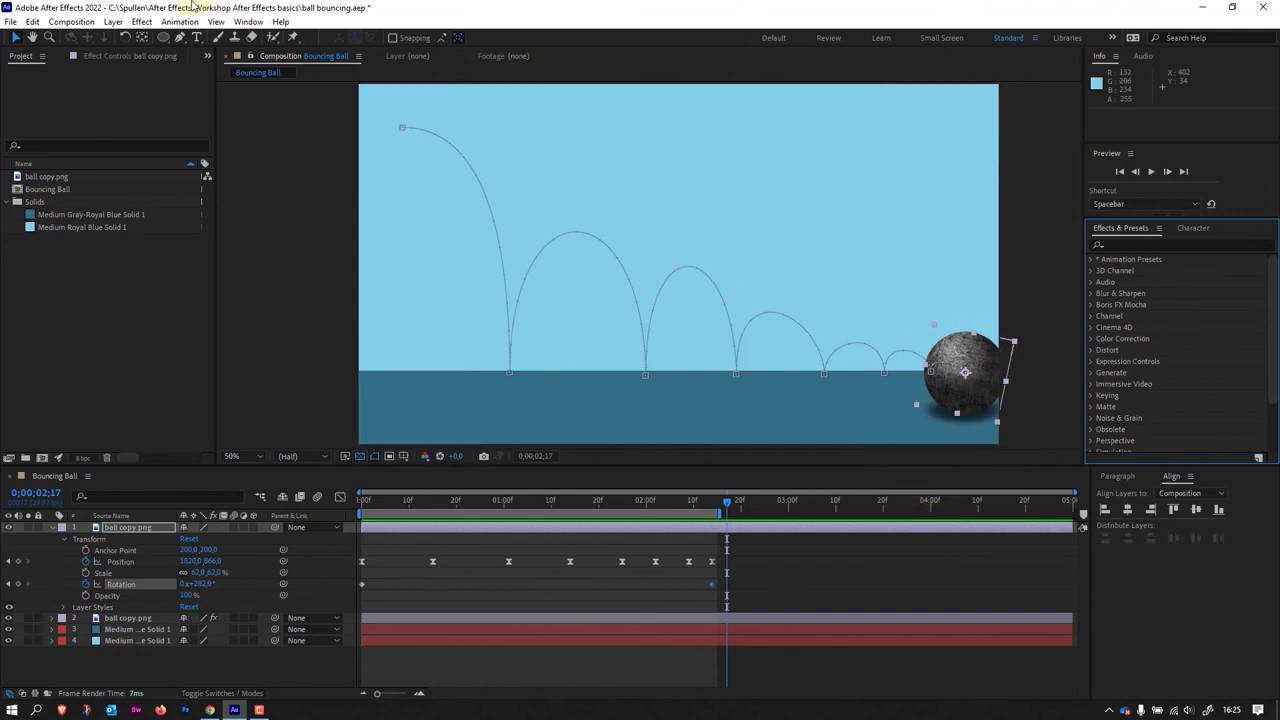
{"action": "left_click", "coordinate": [259, 710]}
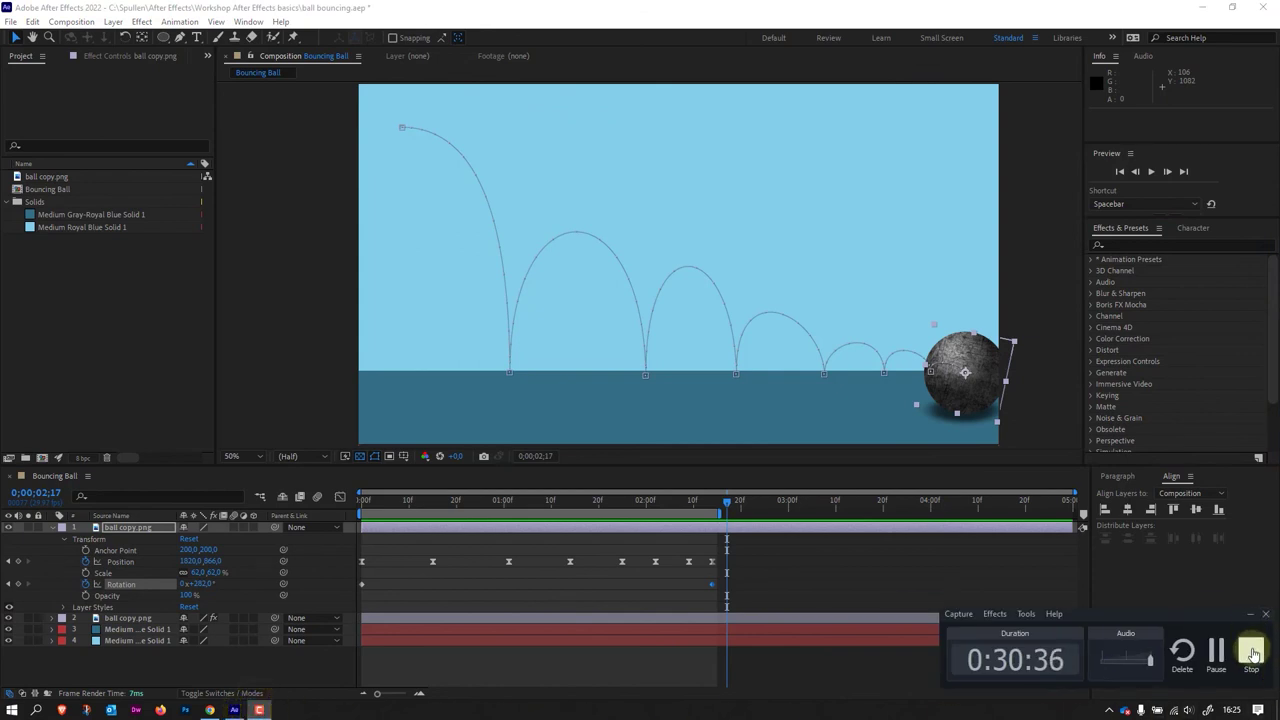